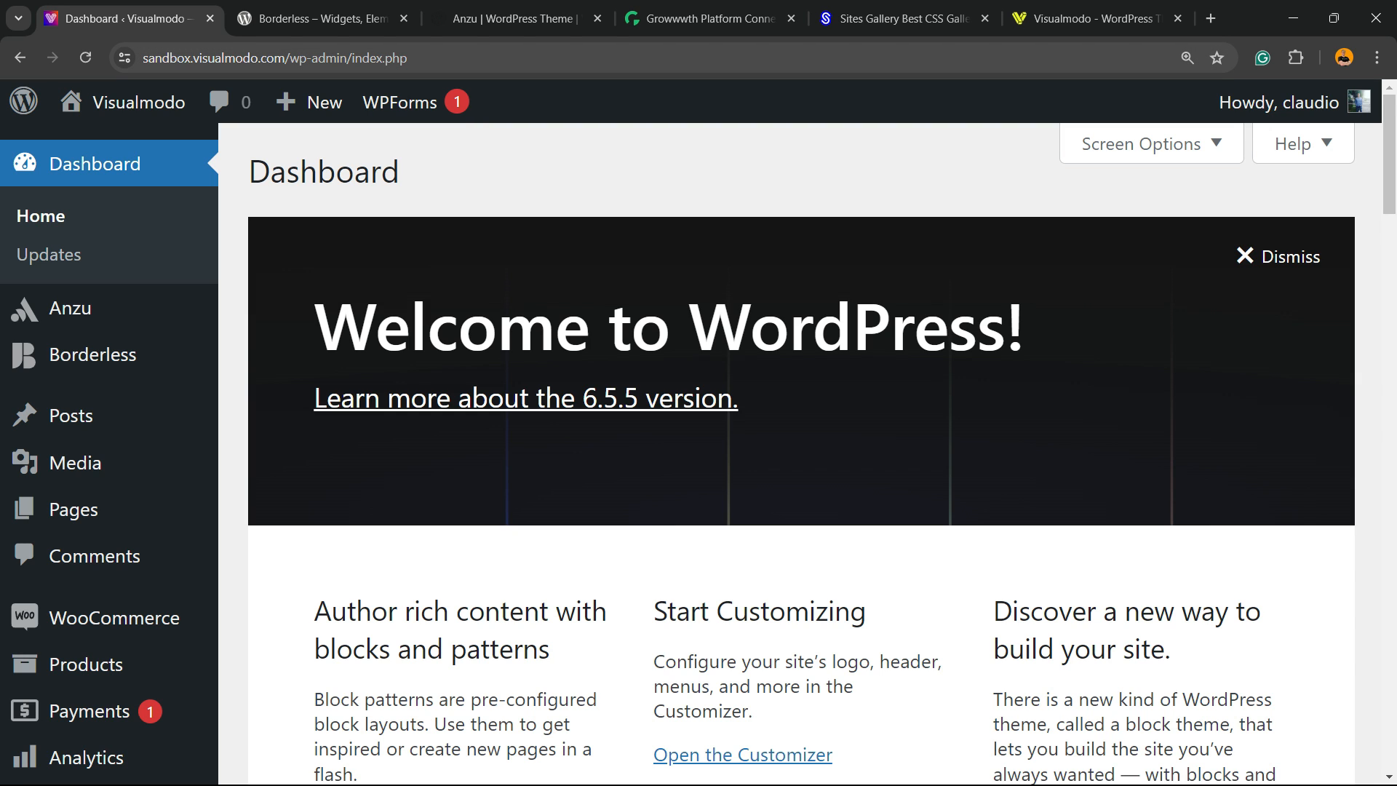
- Open the page for adding a new plugin from the WordPress dashboard
{"action": "left_click_drag", "start_coordinate": [289, 59], "coordinate": [400, 58]}
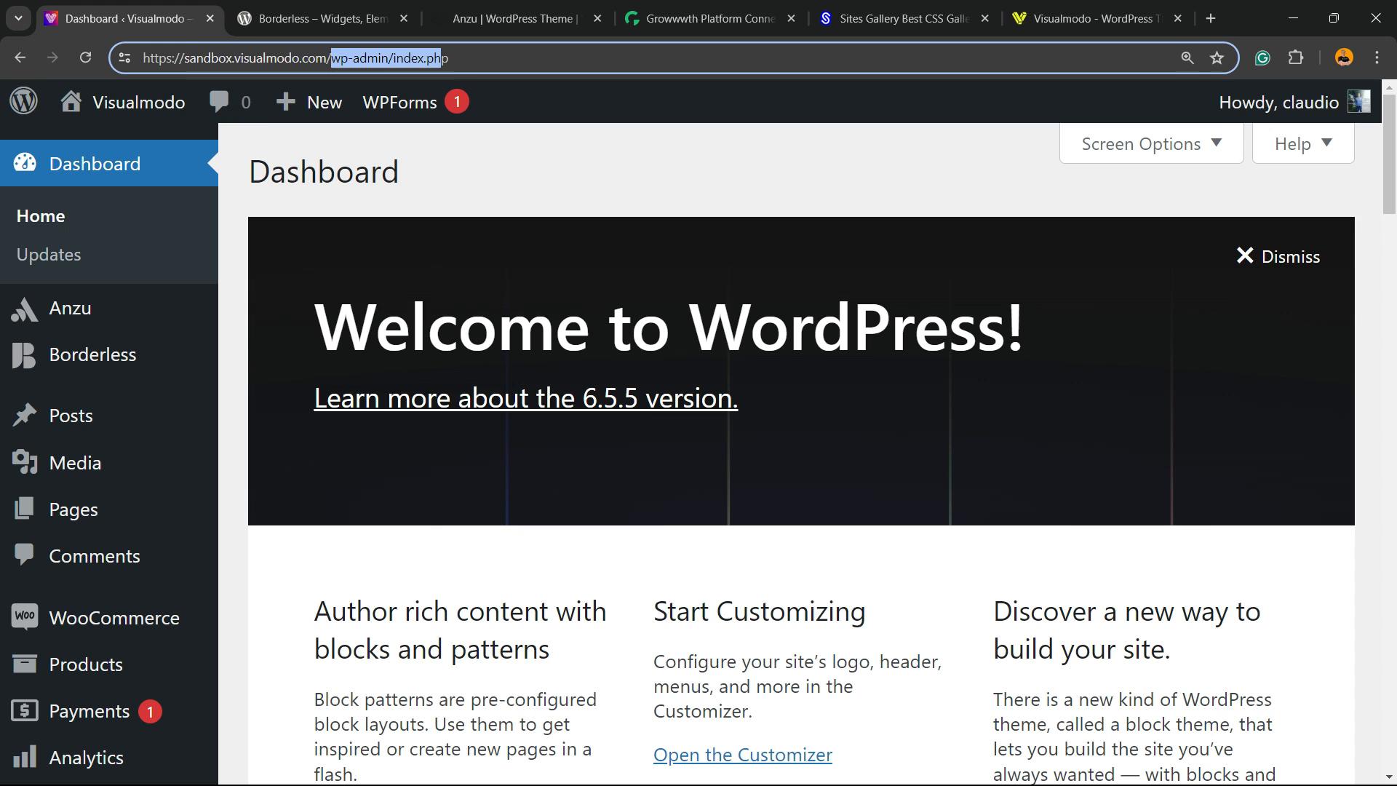
{"action": "key", "text": "ctrl+minus"}
{"action": "left_click", "coordinate": [240, 175]}
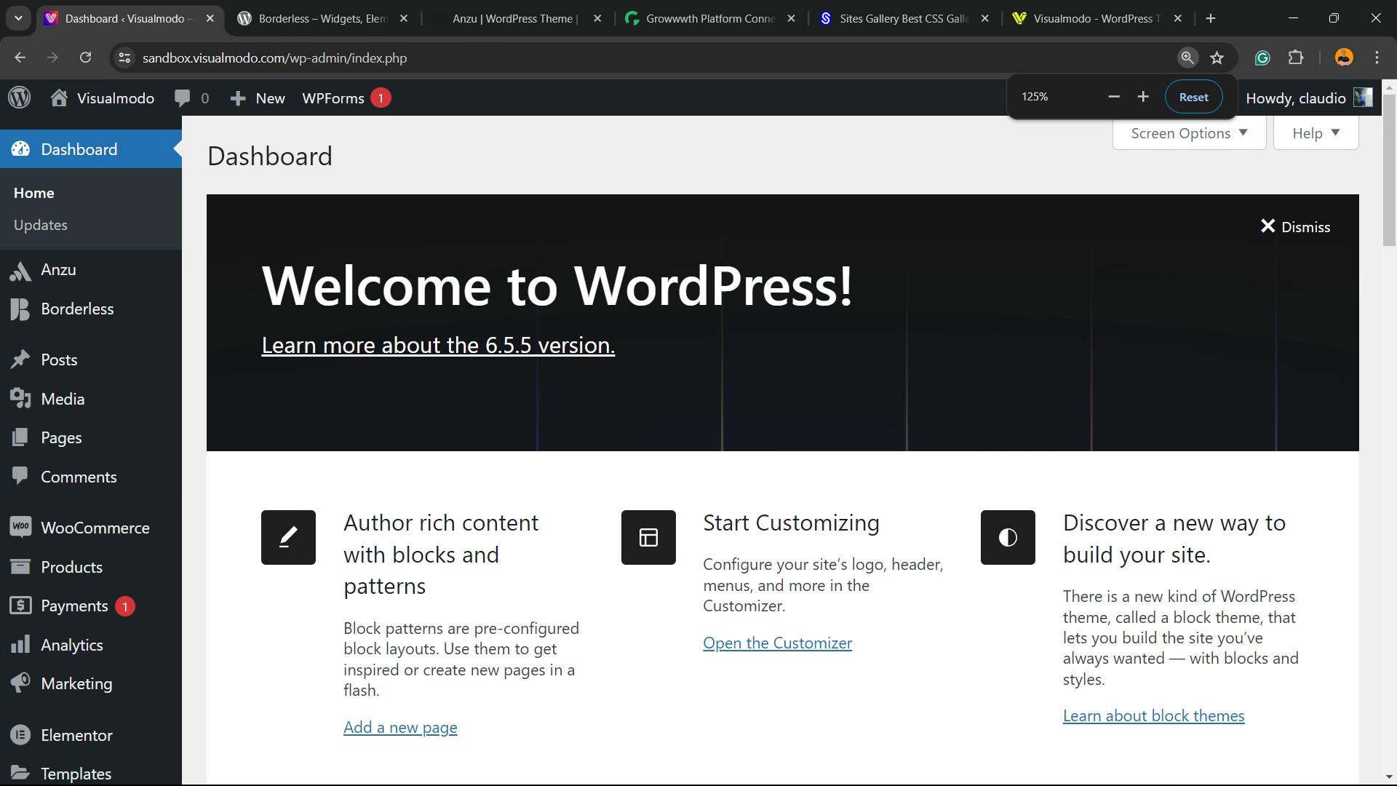
{"action": "scroll", "coordinate": [79, 308], "scroll_direction": "down", "scroll_amount": 2}
{"action": "scroll", "coordinate": [78, 300], "scroll_direction": "down", "scroll_amount": 3}
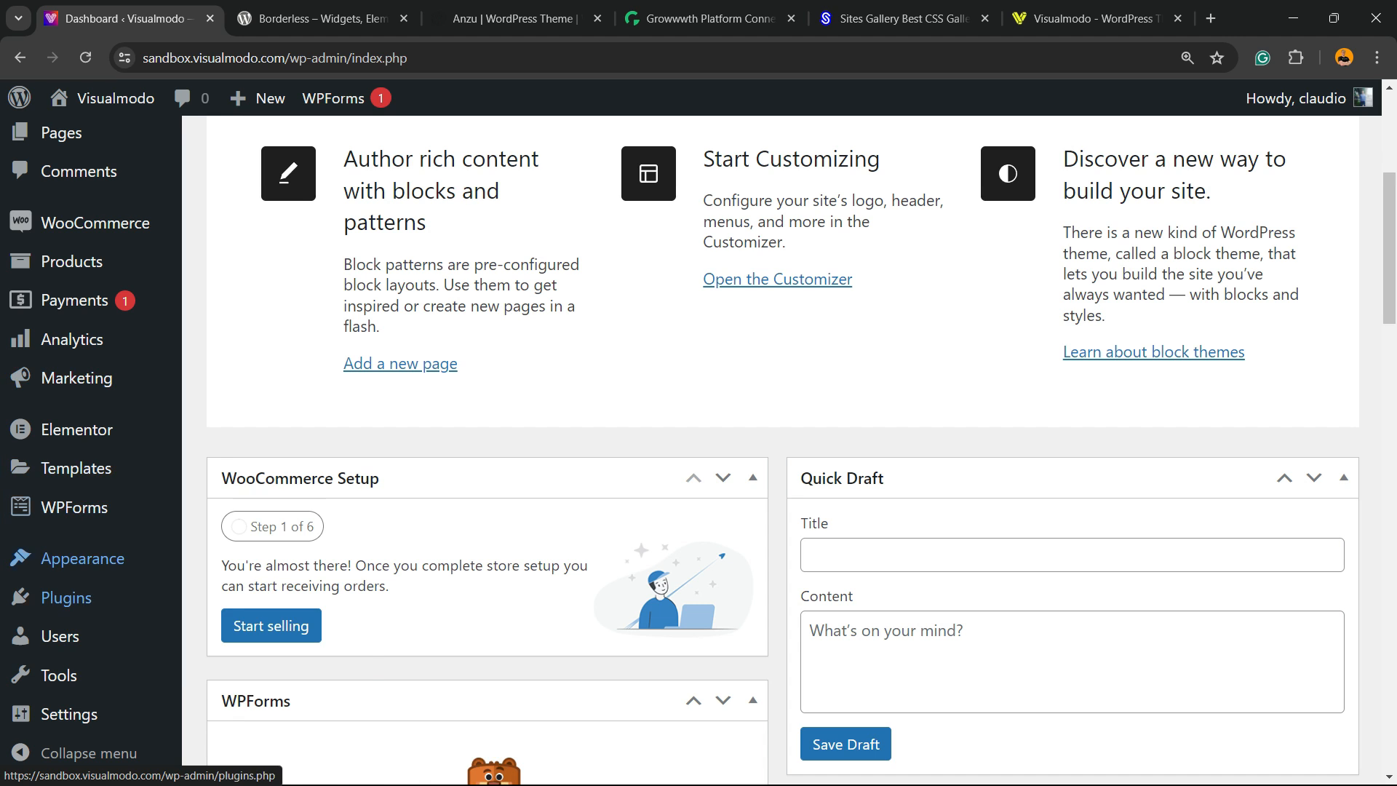
{"action": "mouse_move", "coordinate": [66, 597]}
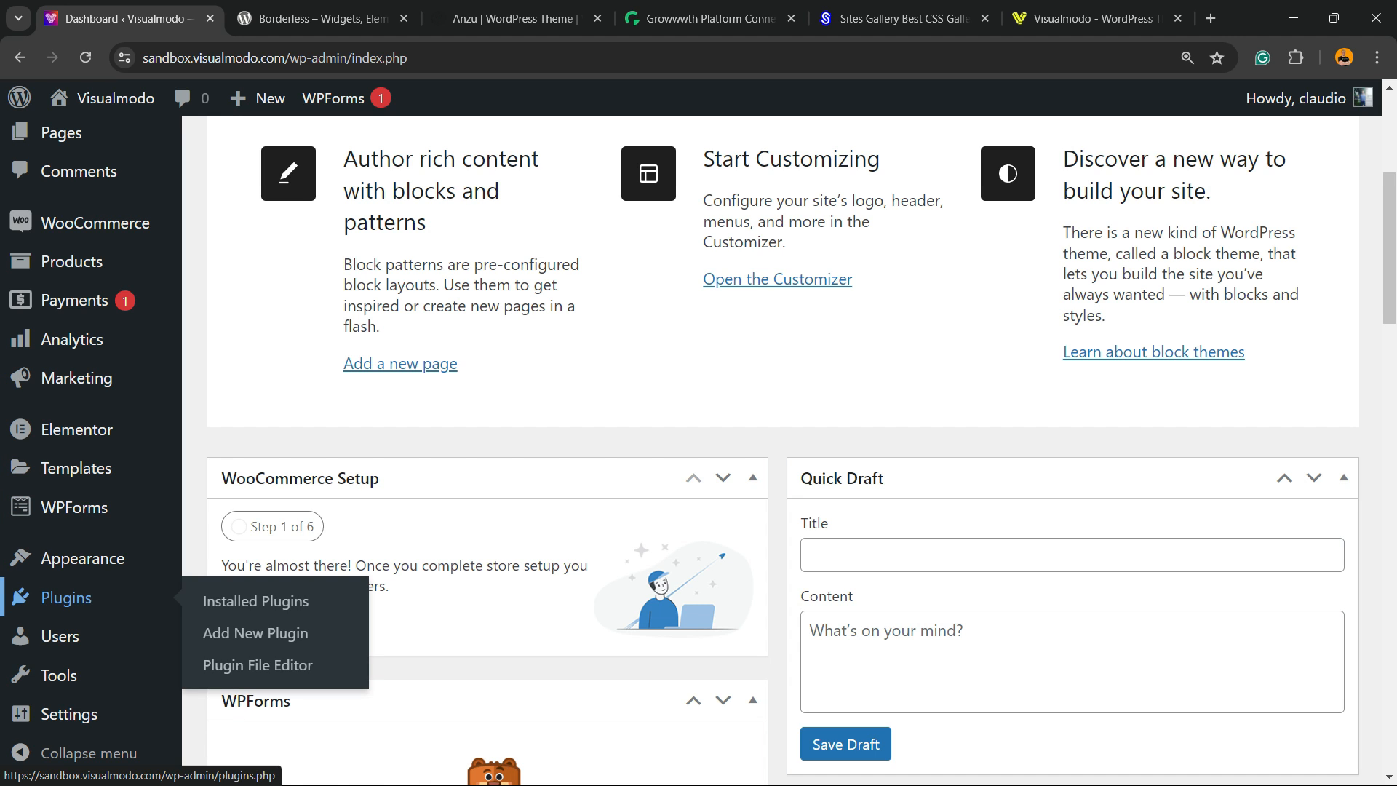
{"action": "left_click", "coordinate": [230, 630]}
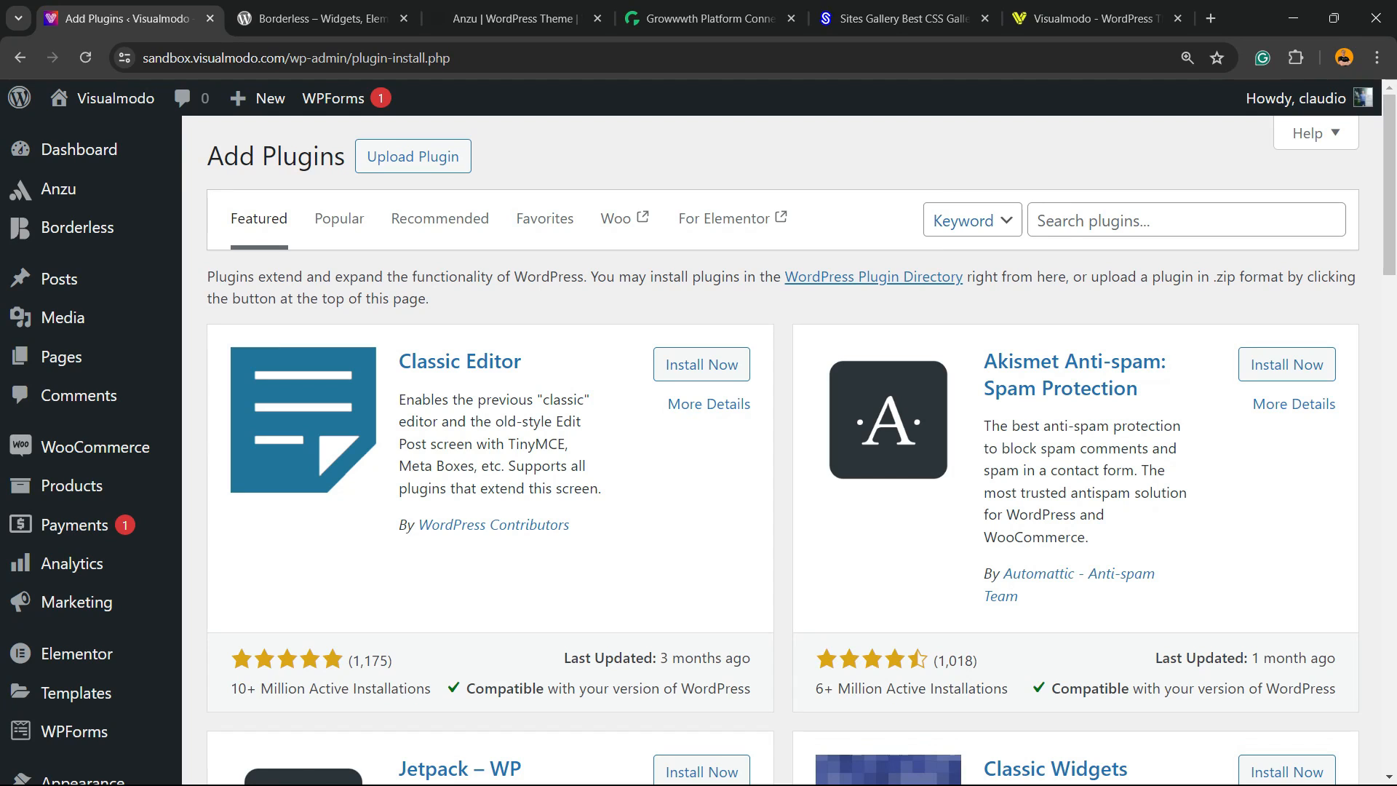
- Search the plugin directory for WP Recipe Maker
{"action": "left_click", "coordinate": [1000, 221]}
{"action": "left_click", "coordinate": [1186, 220]}
{"action": "type", "text": "WP Recipe Maker"}
{"action": "left_click_drag", "start_coordinate": [1066, 220], "coordinate": [1161, 220]}
{"action": "left_click", "coordinate": [1096, 221]}
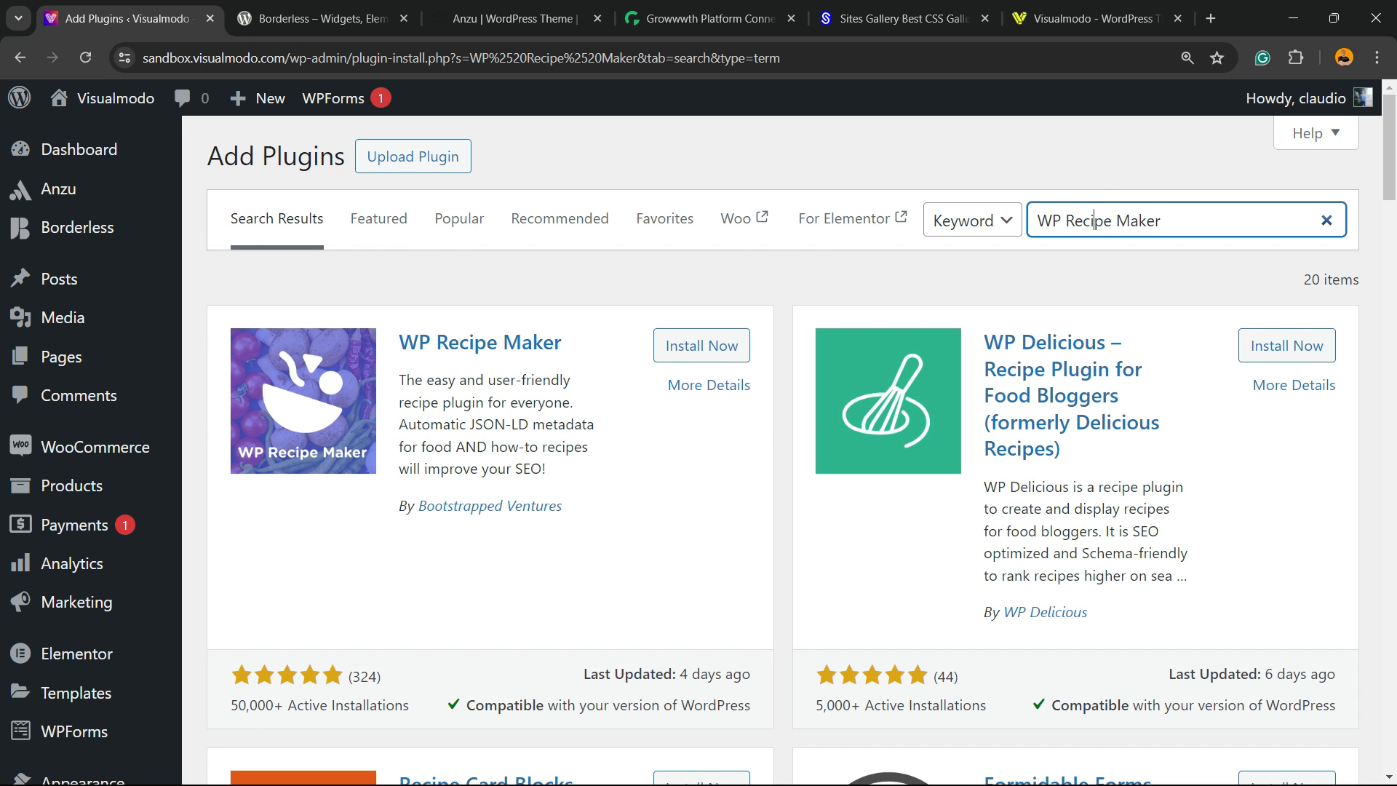
- Install and activate the WP Recipe Maker plugin by Bootstrapped Ventures
{"action": "mouse_move", "coordinate": [563, 506]}
{"action": "left_mouse_down"}
{"action": "mouse_move", "coordinate": [406, 506]}
{"action": "mouse_move", "coordinate": [563, 506]}
{"action": "left_mouse_up"}
{"action": "left_click", "coordinate": [702, 345]}
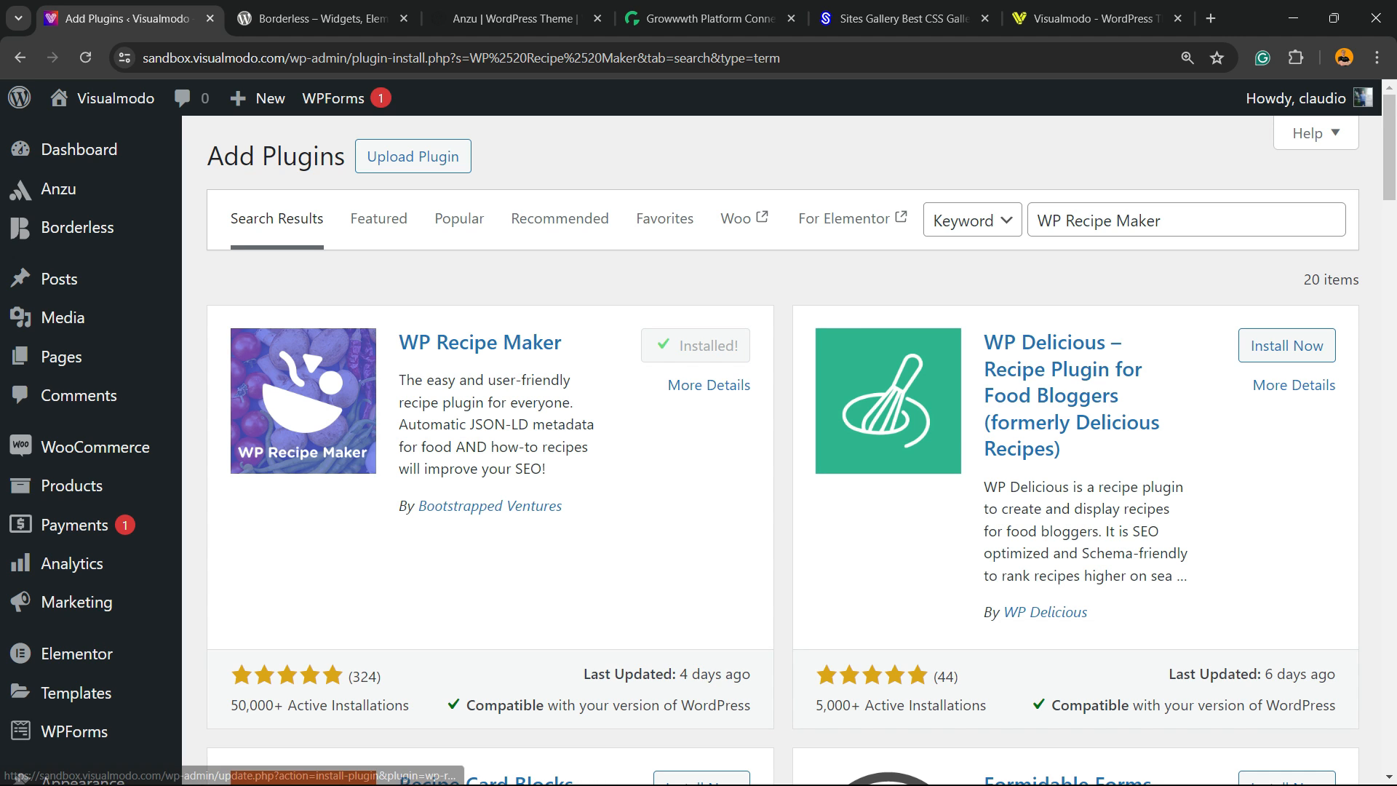
{"action": "left_click", "coordinate": [712, 345]}
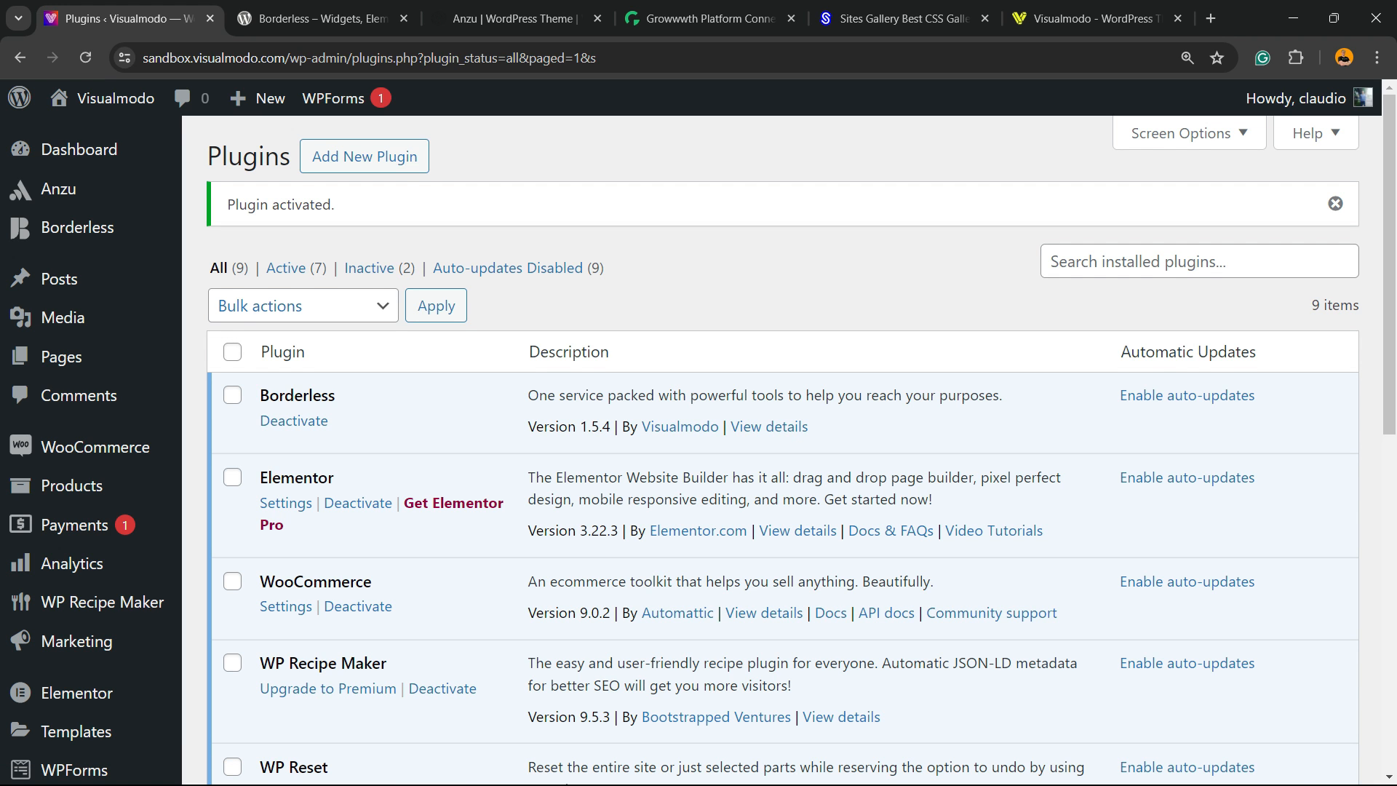
- Open the WP Recipe Maker plugin's own admin page
{"action": "scroll", "coordinate": [783, 509], "scroll_direction": "down", "scroll_amount": 3}
{"action": "scroll", "coordinate": [782, 510], "scroll_direction": "up", "scroll_amount": 3}
{"action": "mouse_move", "coordinate": [73, 563]}
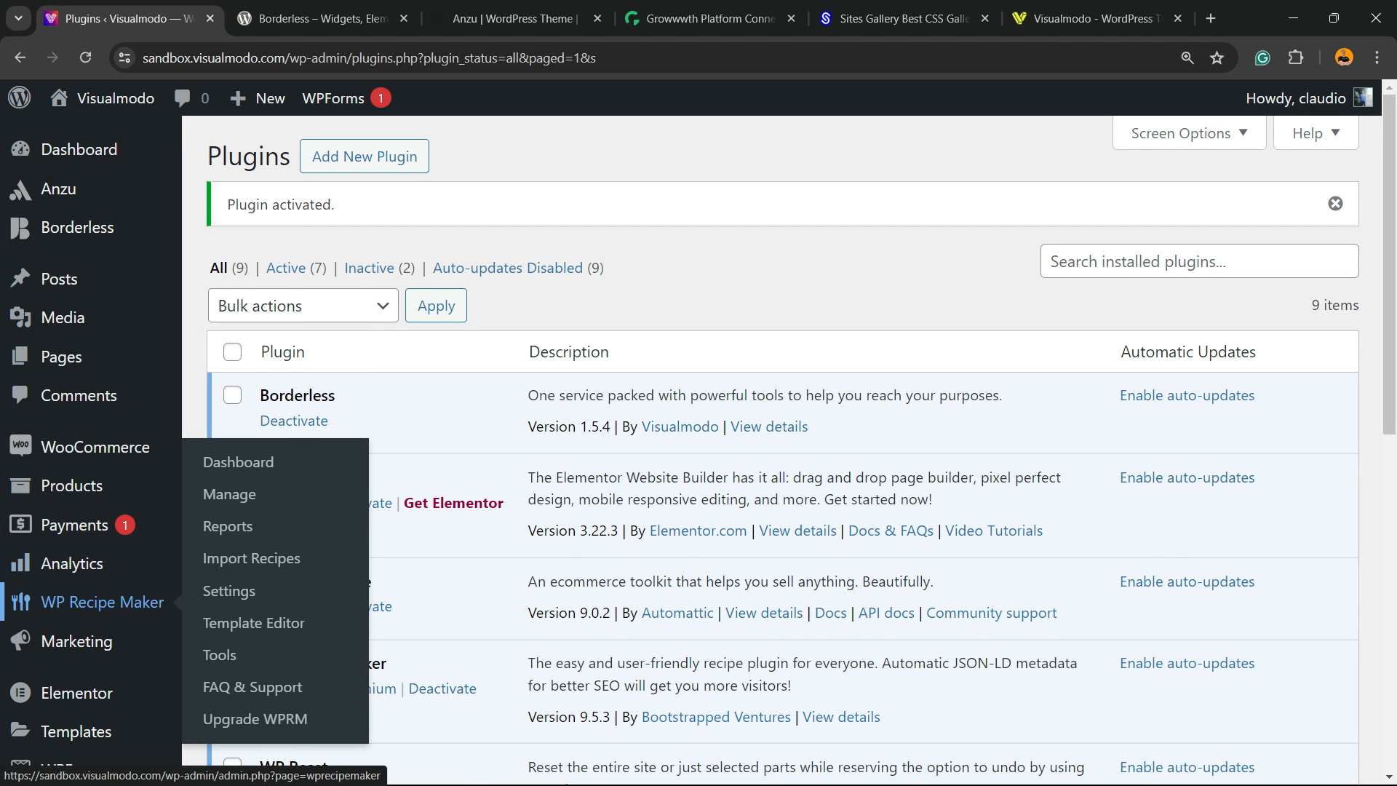
{"action": "scroll", "coordinate": [73, 582], "scroll_direction": "down", "scroll_amount": 2}
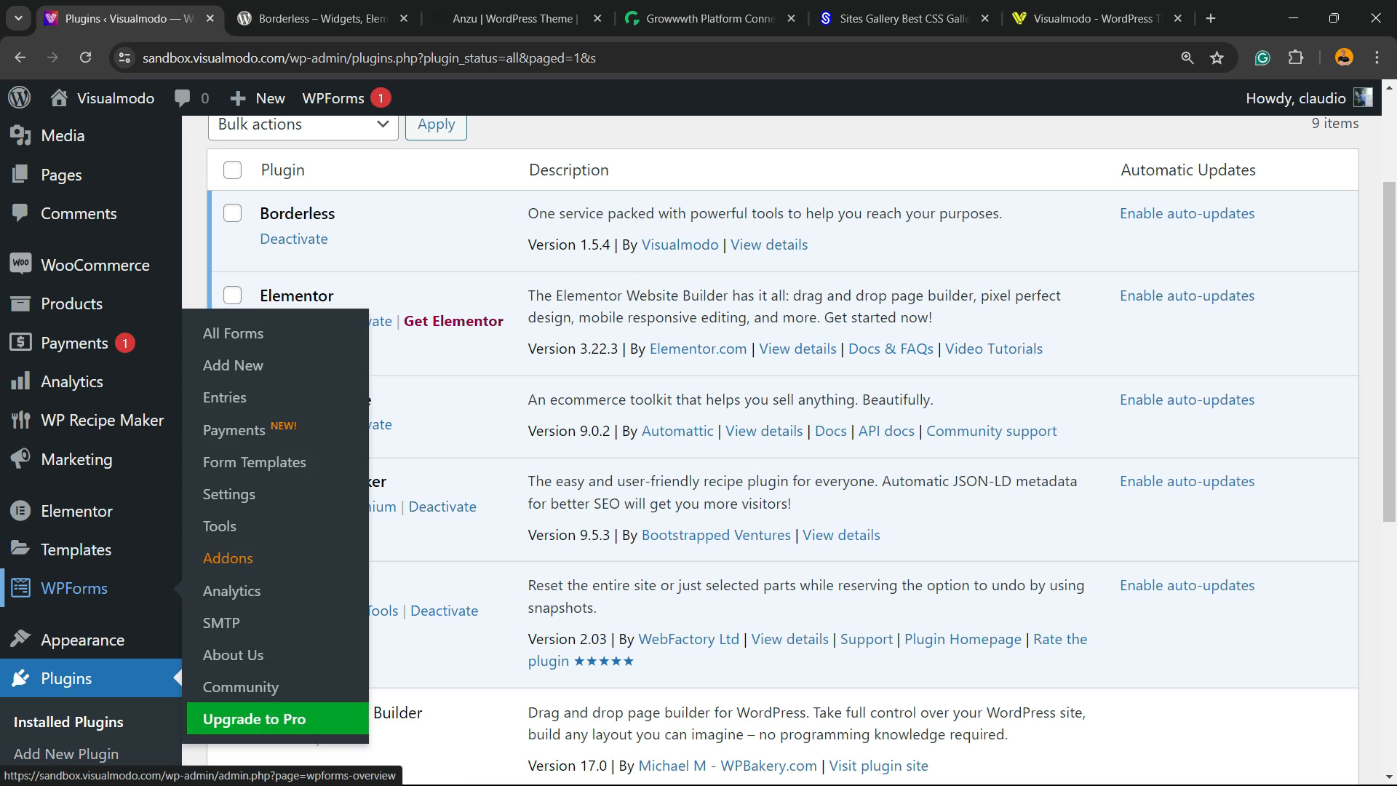
{"action": "mouse_move", "coordinate": [102, 420]}
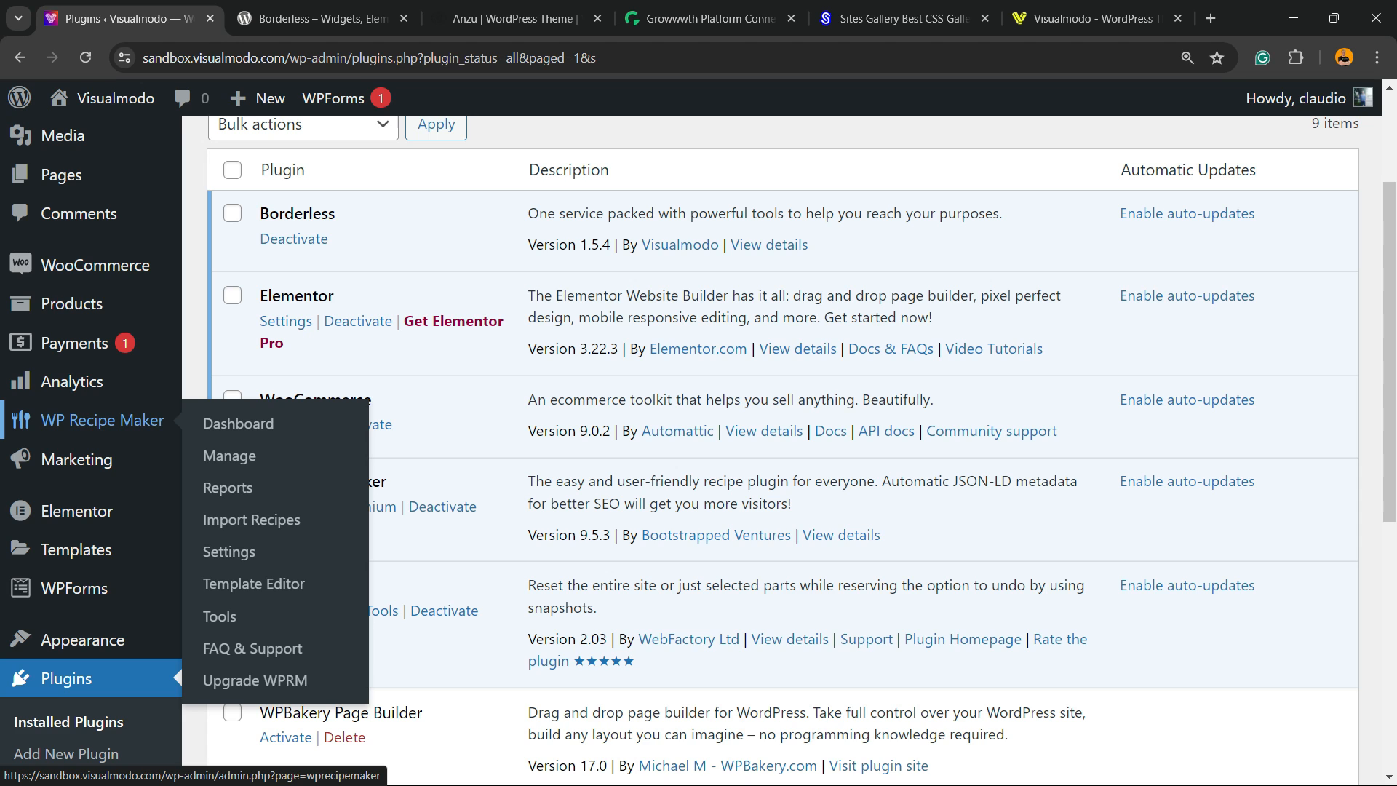
{"action": "left_click", "coordinate": [102, 419]}
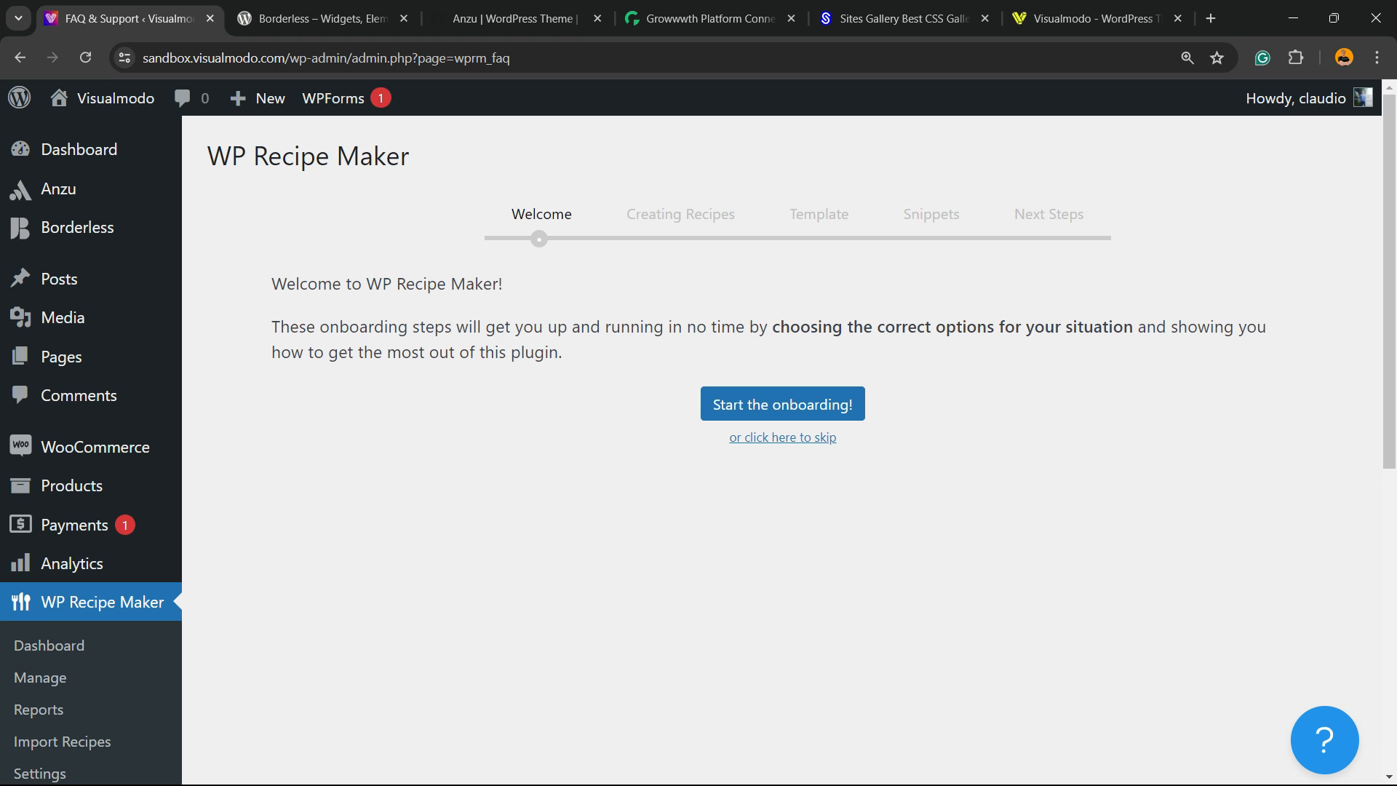
- Start the WP Recipe Maker onboarding and enlarge the page view to 150%
{"action": "left_click", "coordinate": [777, 412]}
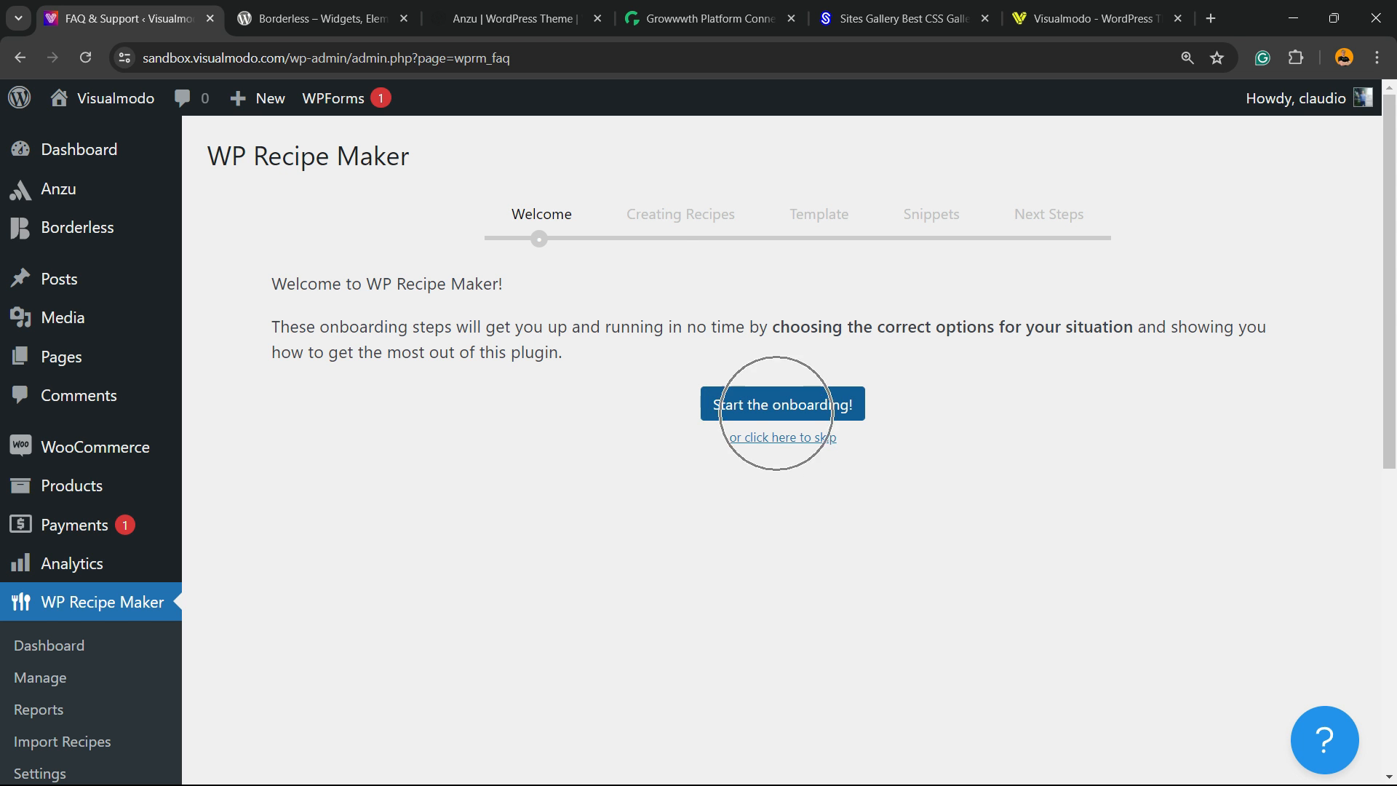
{"action": "key", "text": "ctrl+minus"}
{"action": "key", "text": "ctrl+plus"}
{"action": "key", "text": "ctrl+plus"}
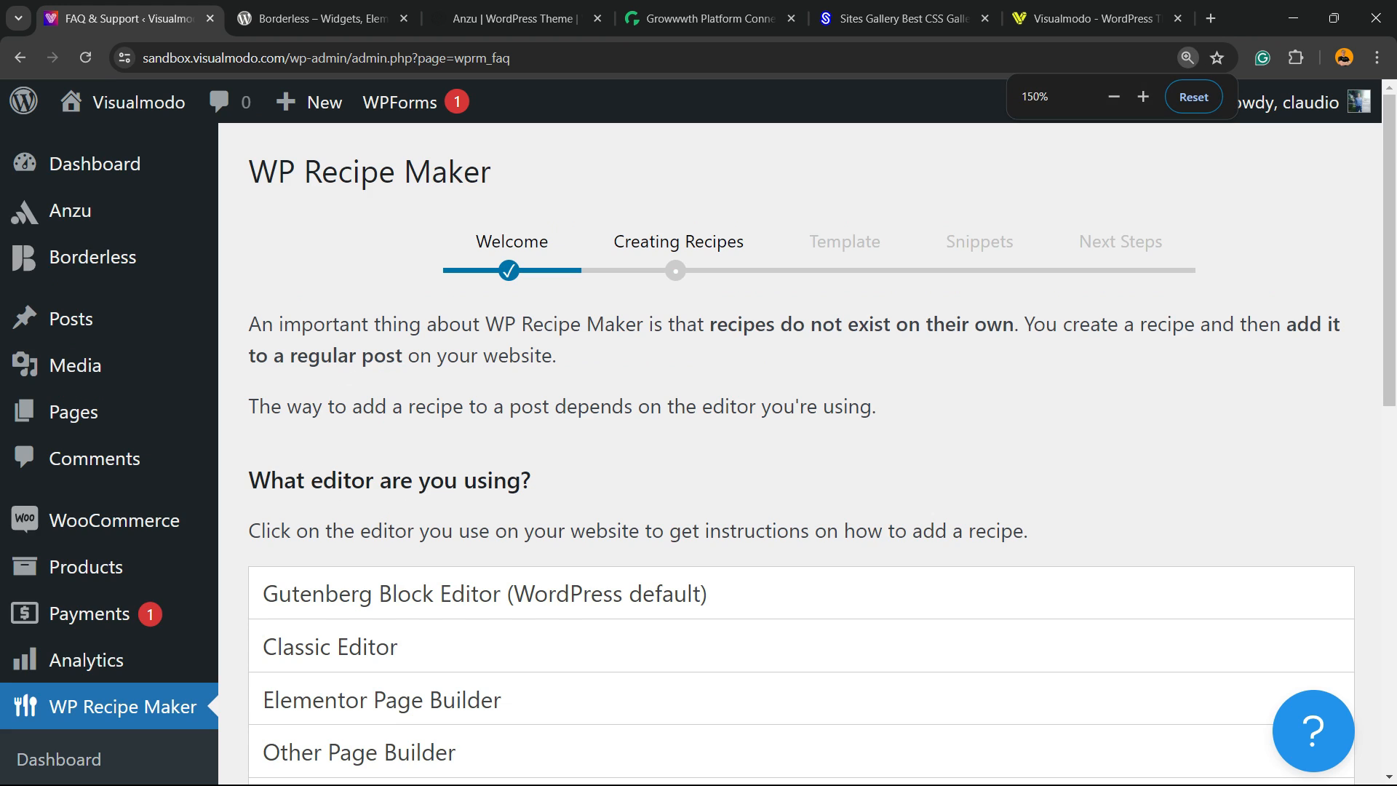
- Expand the recipe-adding instructions for the Gutenberg Block Editor (WordPress default)
{"action": "scroll", "coordinate": [372, 442], "scroll_direction": "down", "scroll_amount": 2}
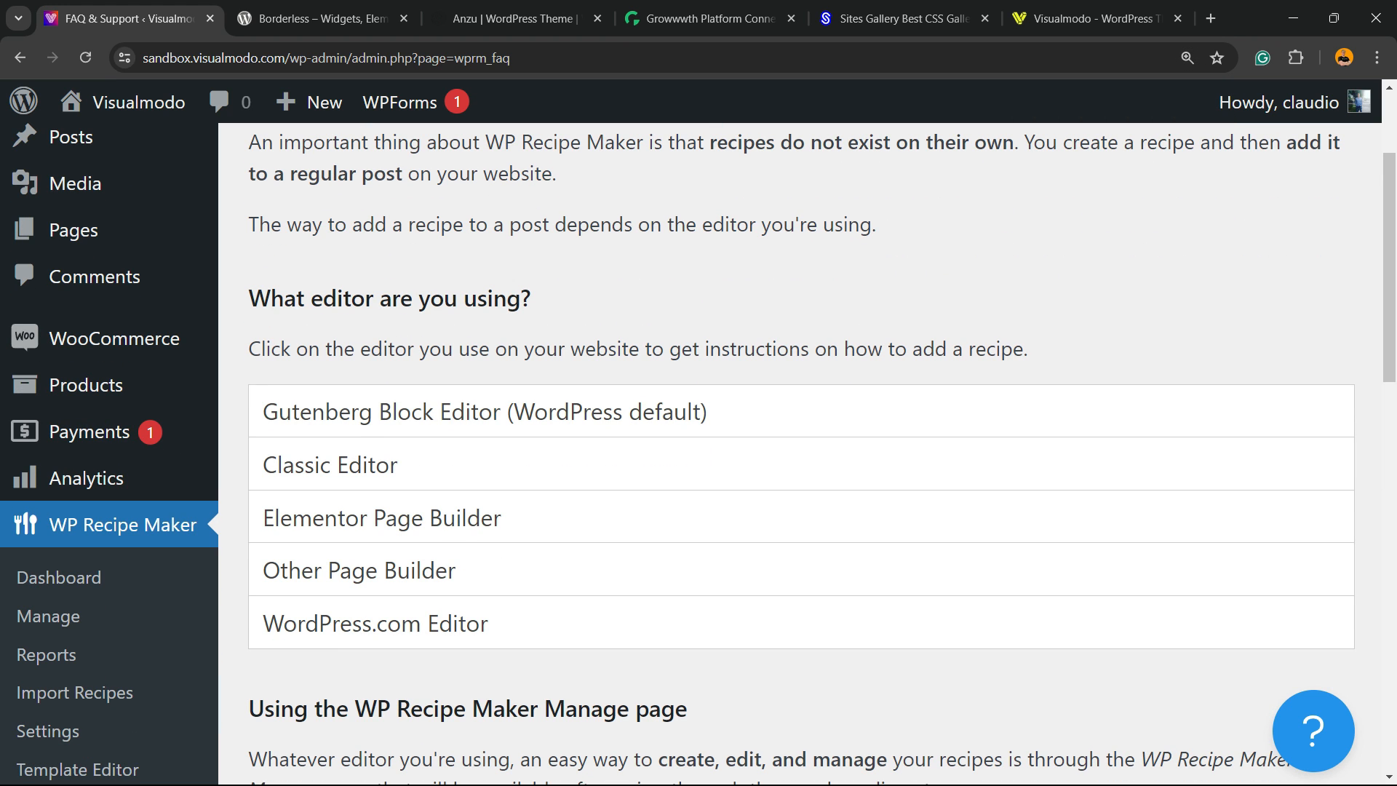
{"action": "scroll", "coordinate": [800, 437], "scroll_direction": "down", "scroll_amount": 2}
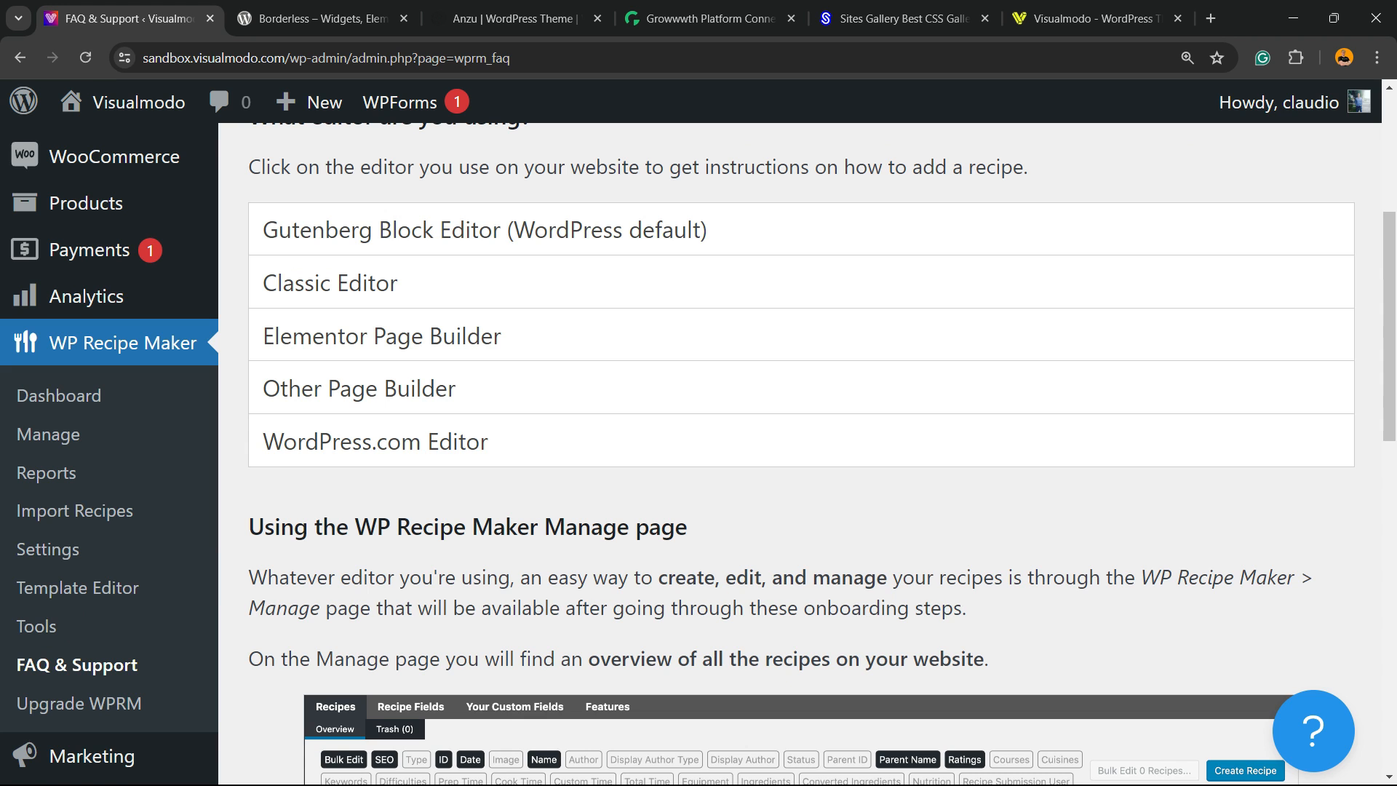
{"action": "scroll", "coordinate": [801, 437], "scroll_direction": "up", "scroll_amount": 2}
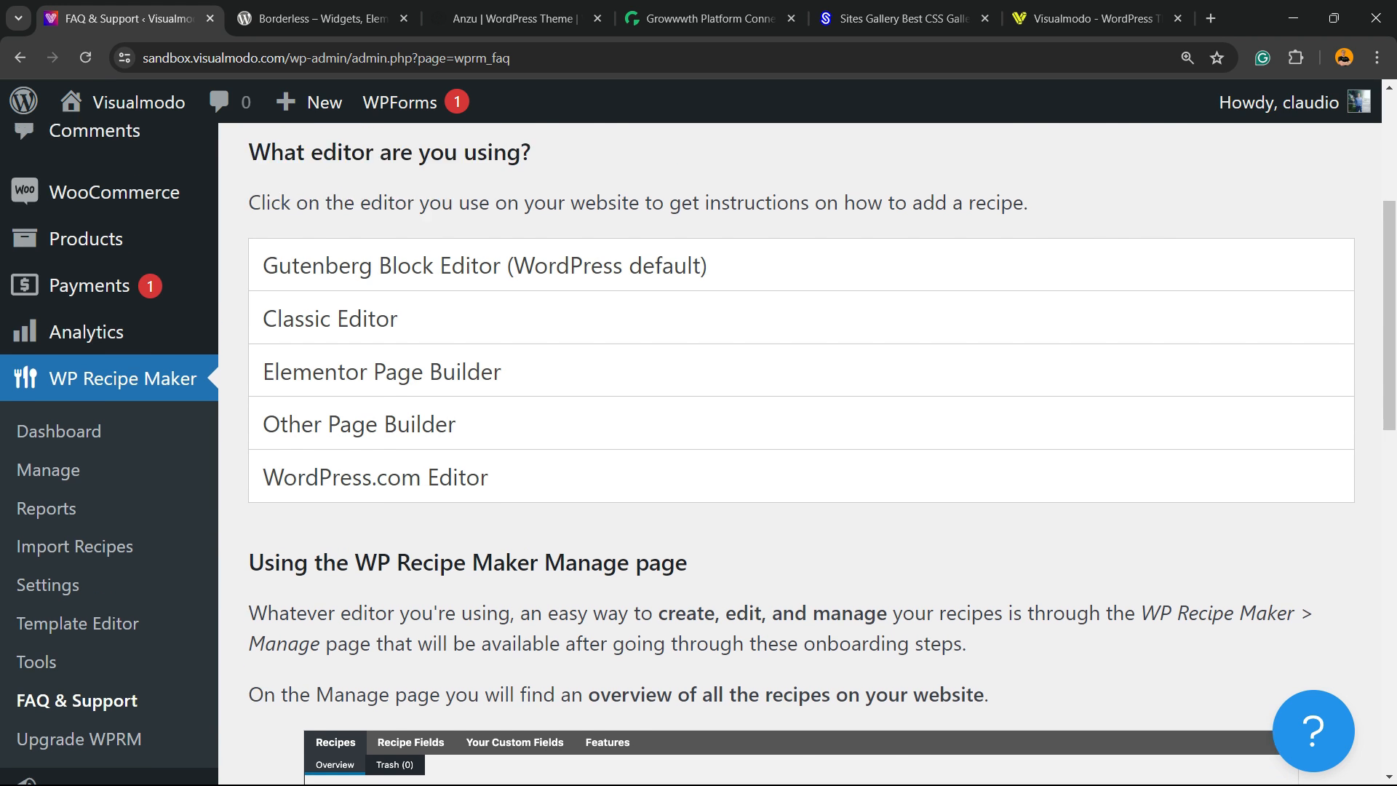
{"action": "left_click", "coordinate": [484, 412]}
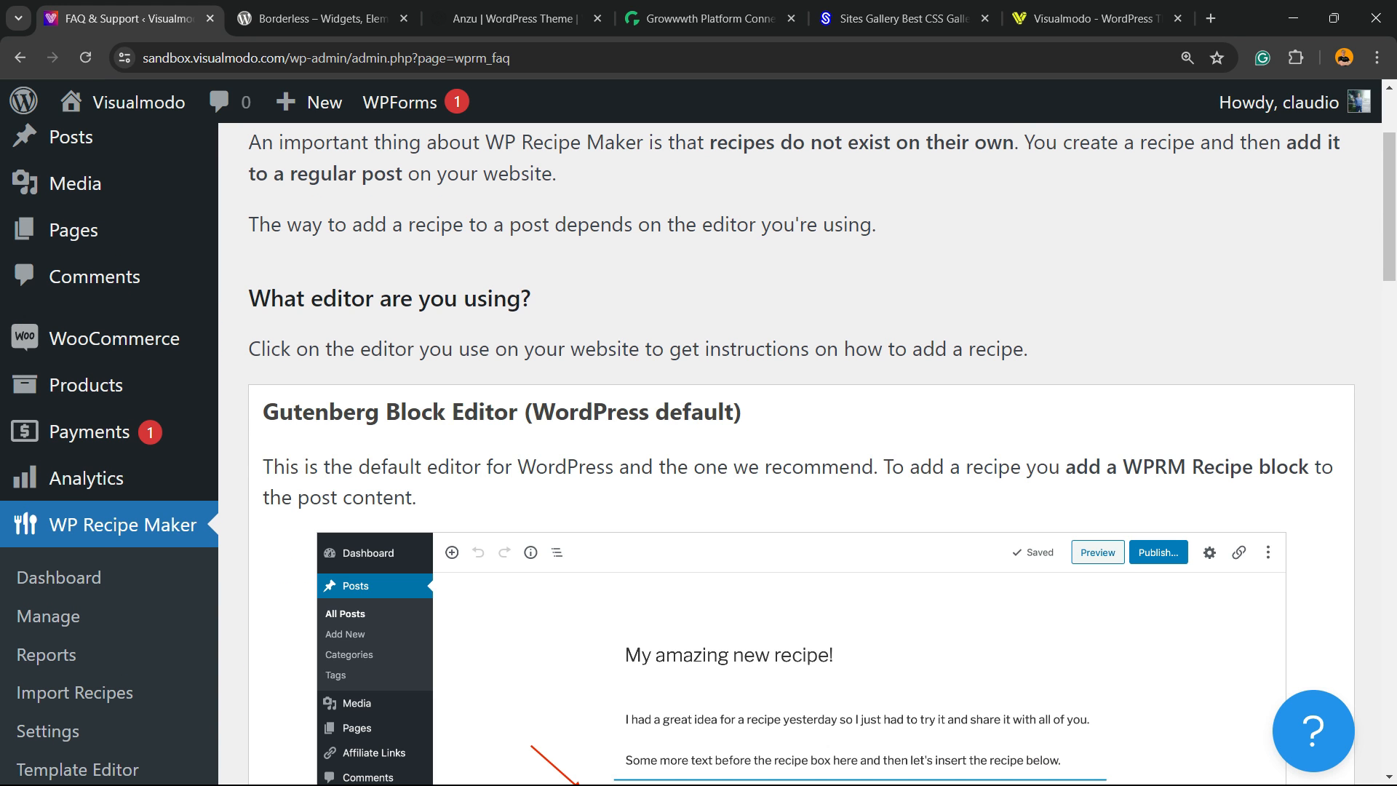
- Examine the instructions for adding a WPRM Recipe block to a post and for creating recipes through the Manage page
{"action": "scroll", "coordinate": [800, 437], "scroll_direction": "down", "scroll_amount": 5}
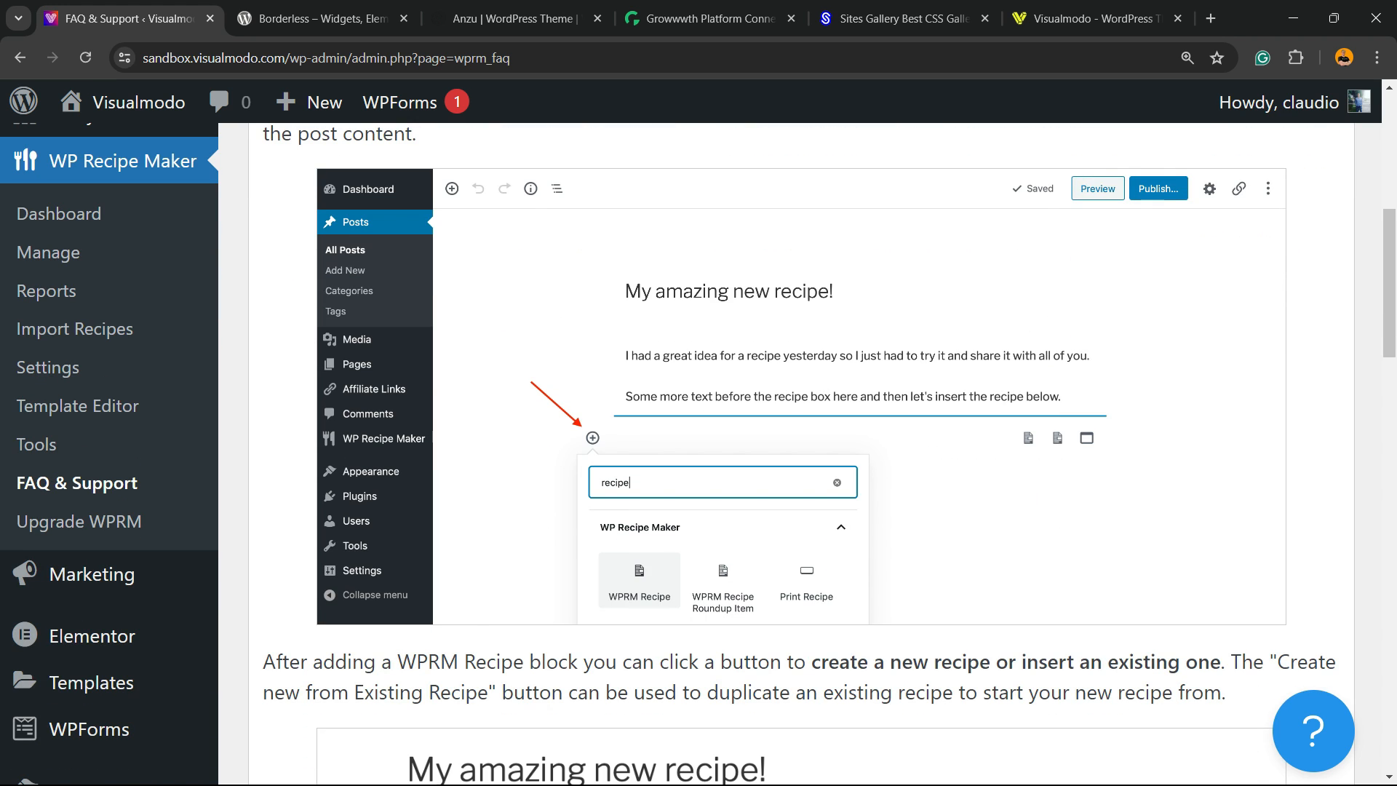
{"action": "scroll", "coordinate": [800, 437], "scroll_direction": "down", "scroll_amount": 7}
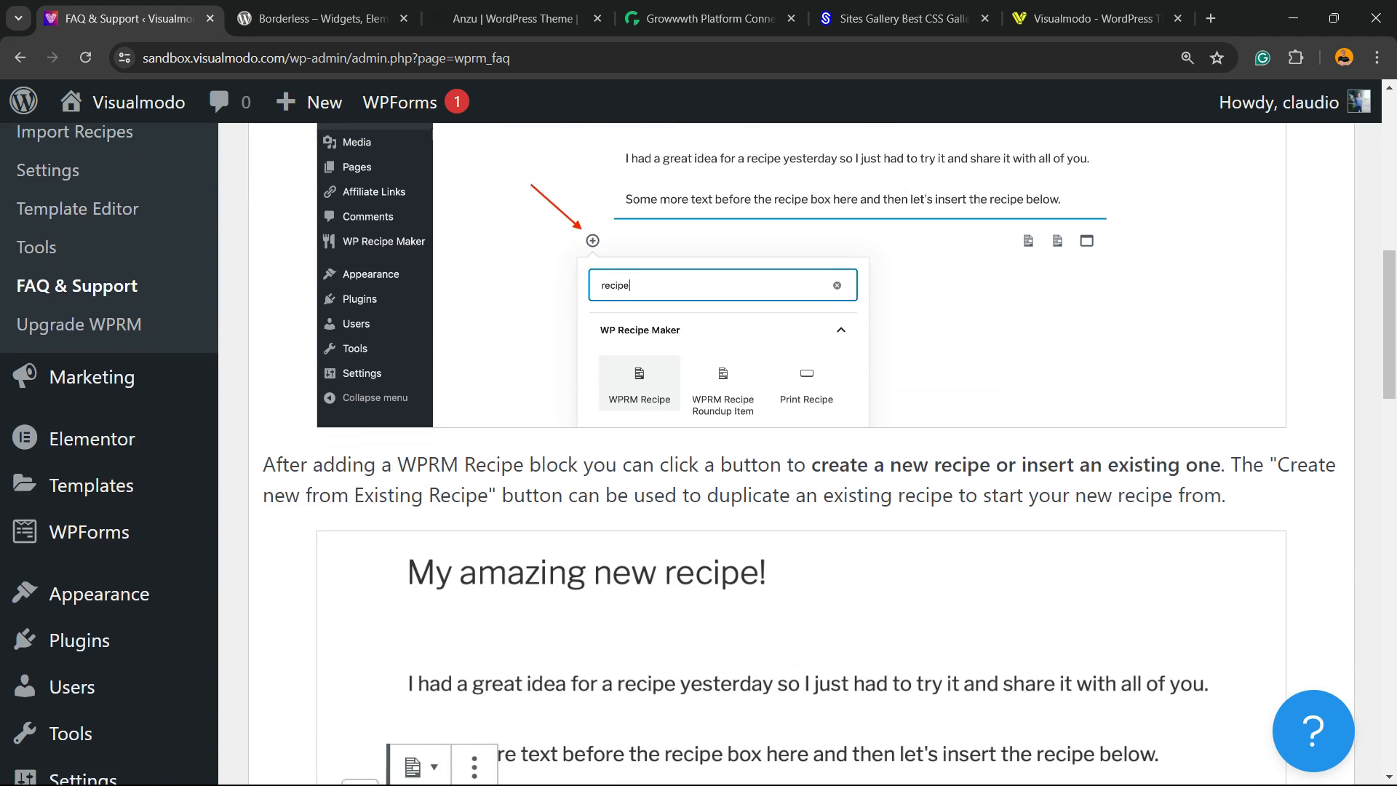
{"action": "scroll", "coordinate": [801, 437], "scroll_direction": "up", "scroll_amount": 2}
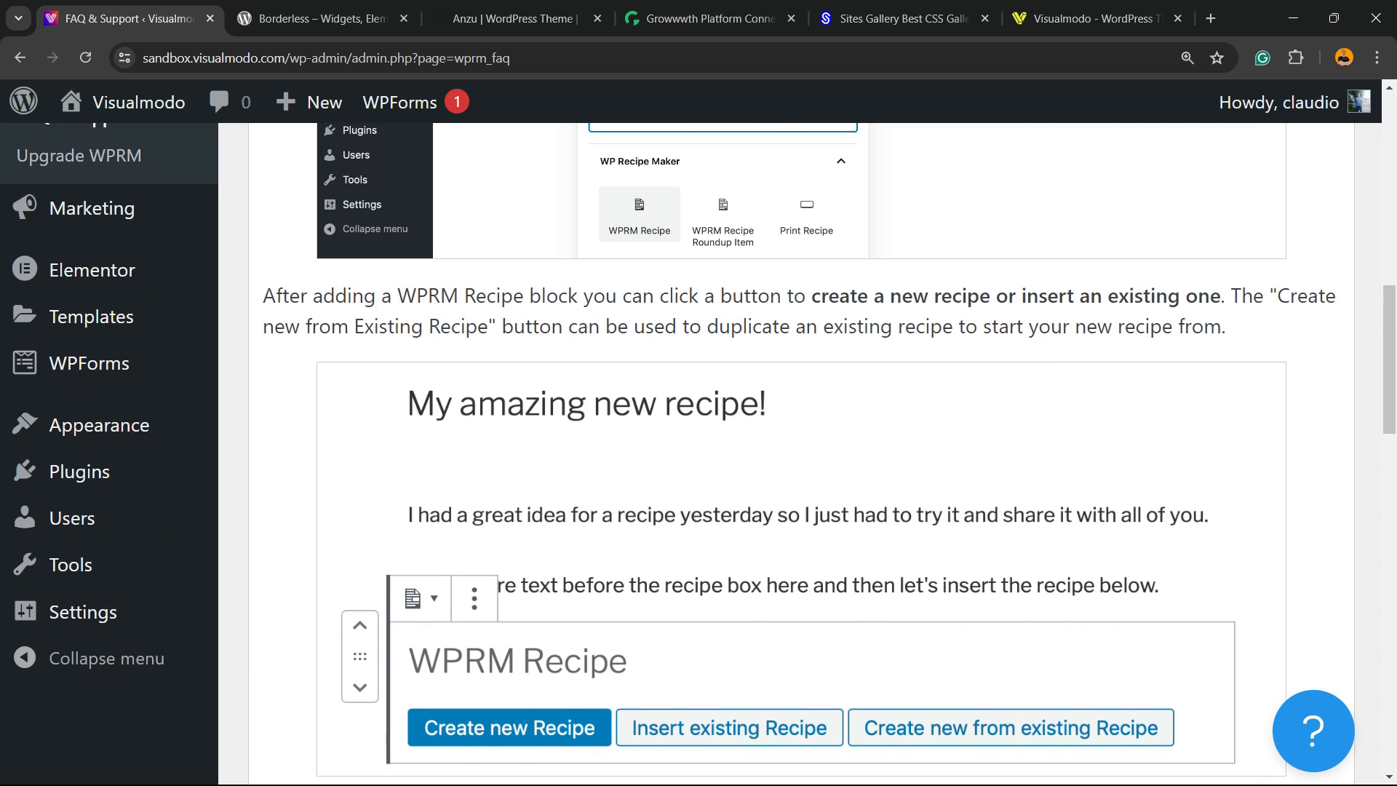
{"action": "scroll", "coordinate": [800, 437], "scroll_direction": "down", "scroll_amount": 2}
{"action": "scroll", "coordinate": [800, 437], "scroll_direction": "up", "scroll_amount": 3}
{"action": "scroll", "coordinate": [801, 436], "scroll_direction": "down", "scroll_amount": 3}
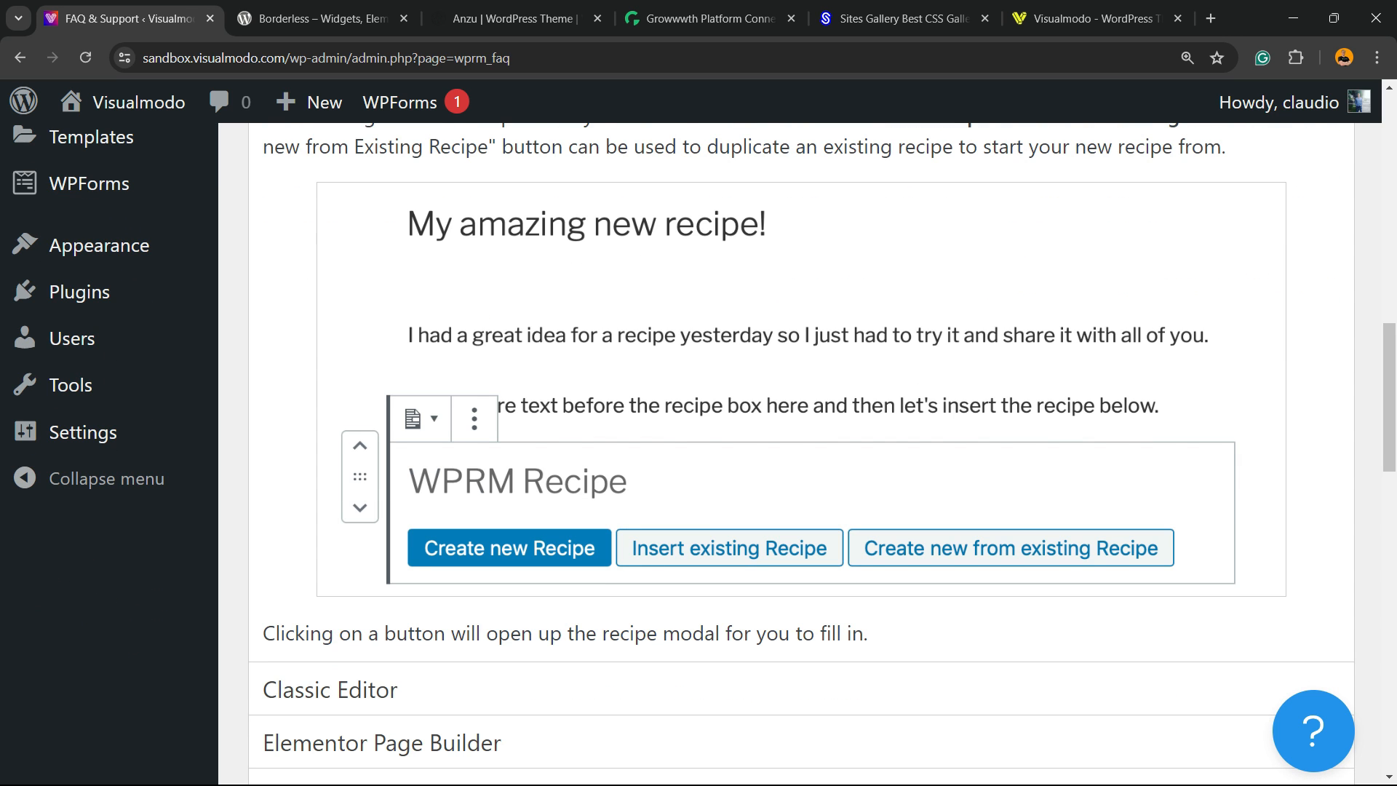
{"action": "scroll", "coordinate": [801, 437], "scroll_direction": "down", "scroll_amount": 7}
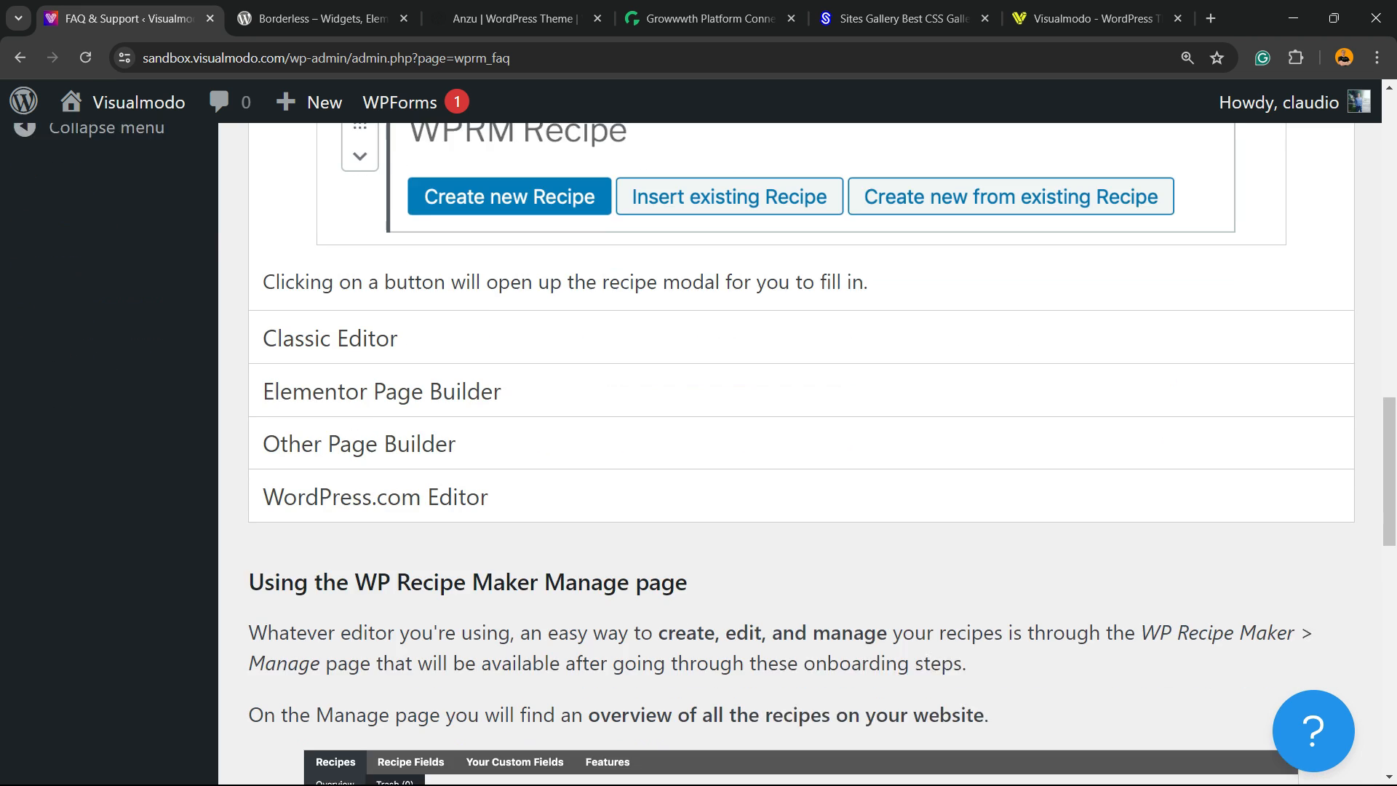
{"action": "scroll", "coordinate": [801, 437], "scroll_direction": "down", "scroll_amount": 12}
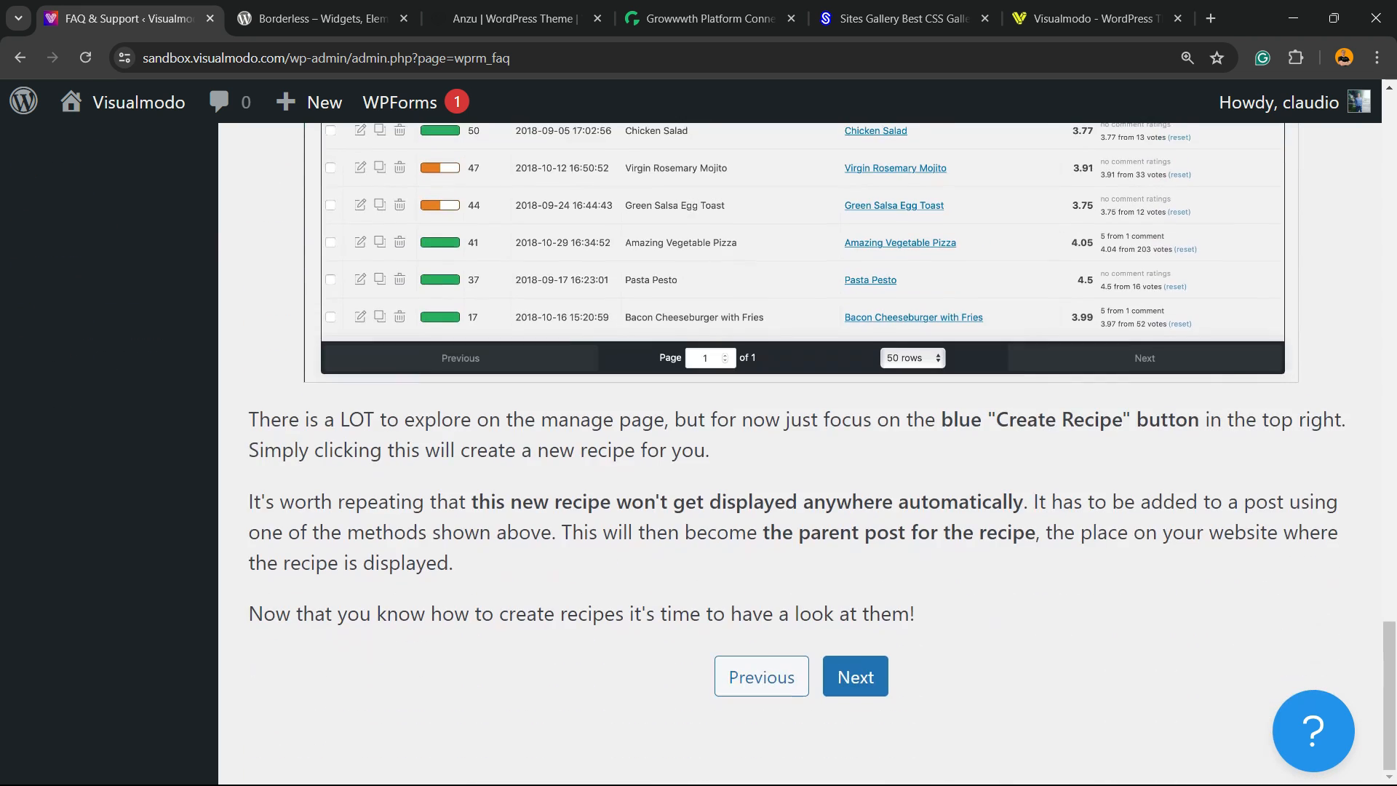
- Continue the onboarding to the Template stage and look over the available recipe templates
{"action": "left_click", "coordinate": [856, 677]}
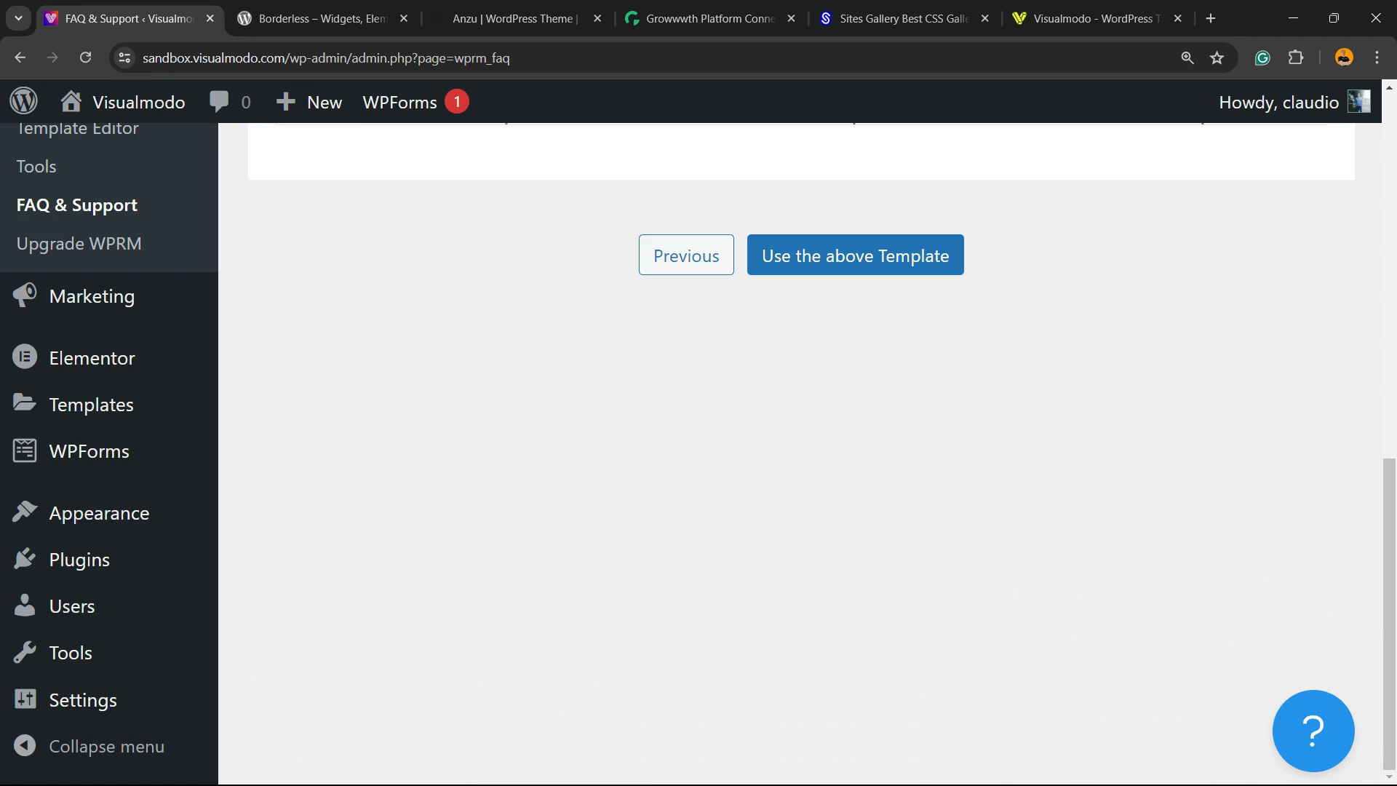
{"action": "scroll", "coordinate": [801, 455], "scroll_direction": "up", "scroll_amount": 7}
{"action": "scroll", "coordinate": [801, 455], "scroll_direction": "down", "scroll_amount": 2}
{"action": "scroll", "coordinate": [800, 454], "scroll_direction": "up", "scroll_amount": 2}
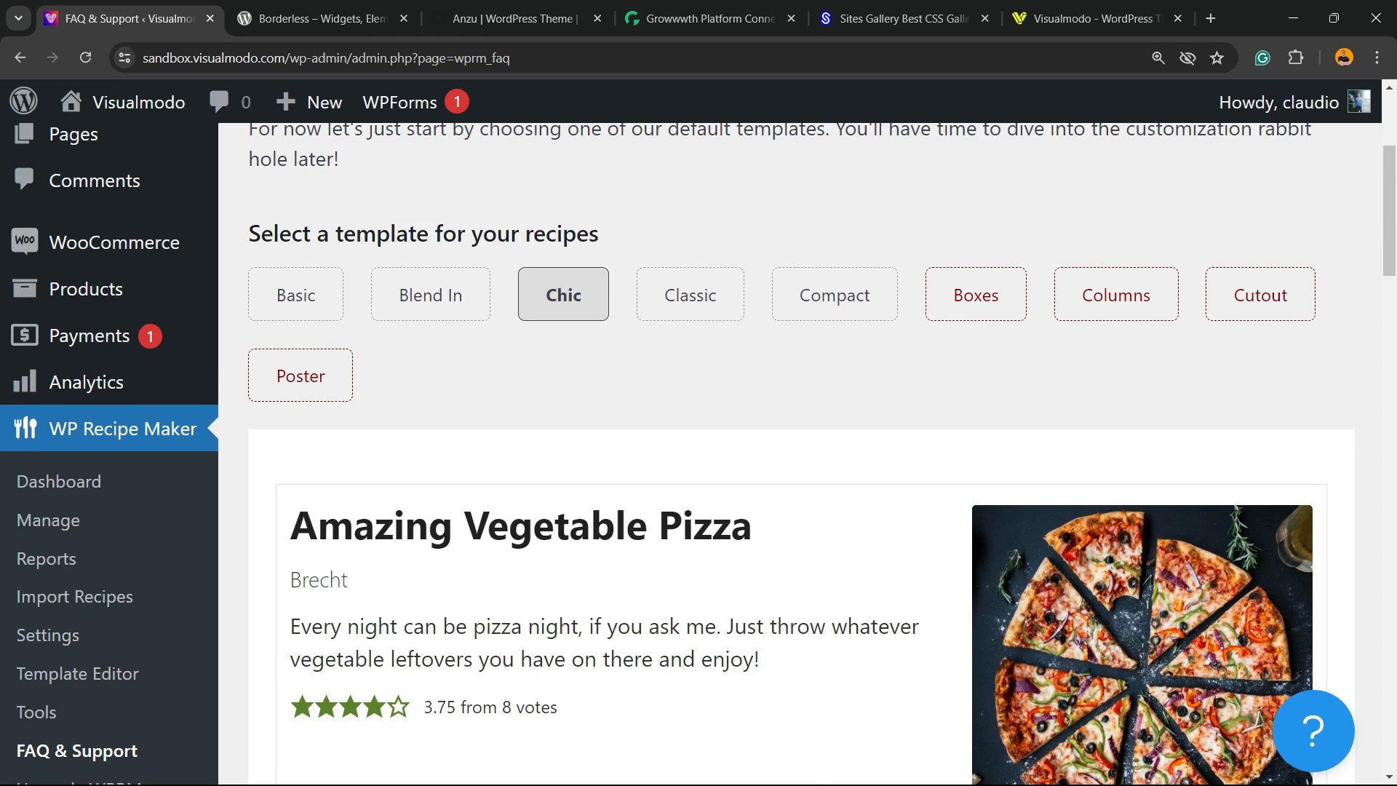
{"action": "scroll", "coordinate": [801, 455], "scroll_direction": "up", "scroll_amount": 4}
{"action": "scroll", "coordinate": [801, 454], "scroll_direction": "down", "scroll_amount": 4}
{"action": "scroll", "coordinate": [800, 455], "scroll_direction": "up", "scroll_amount": 2}
- Preview the Basic recipe template
{"action": "left_click", "coordinate": [297, 390]}
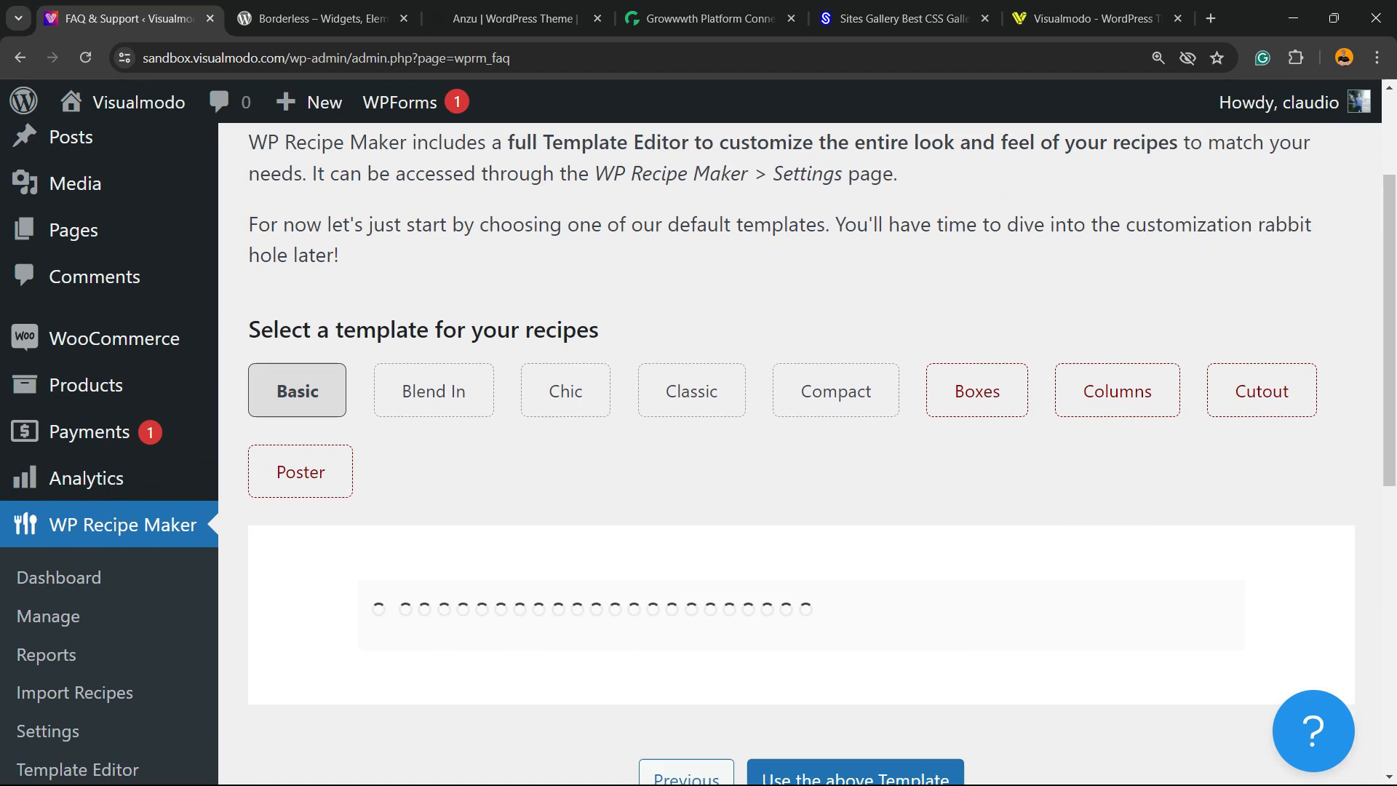
{"action": "scroll", "coordinate": [465, 415], "scroll_direction": "down", "scroll_amount": 2}
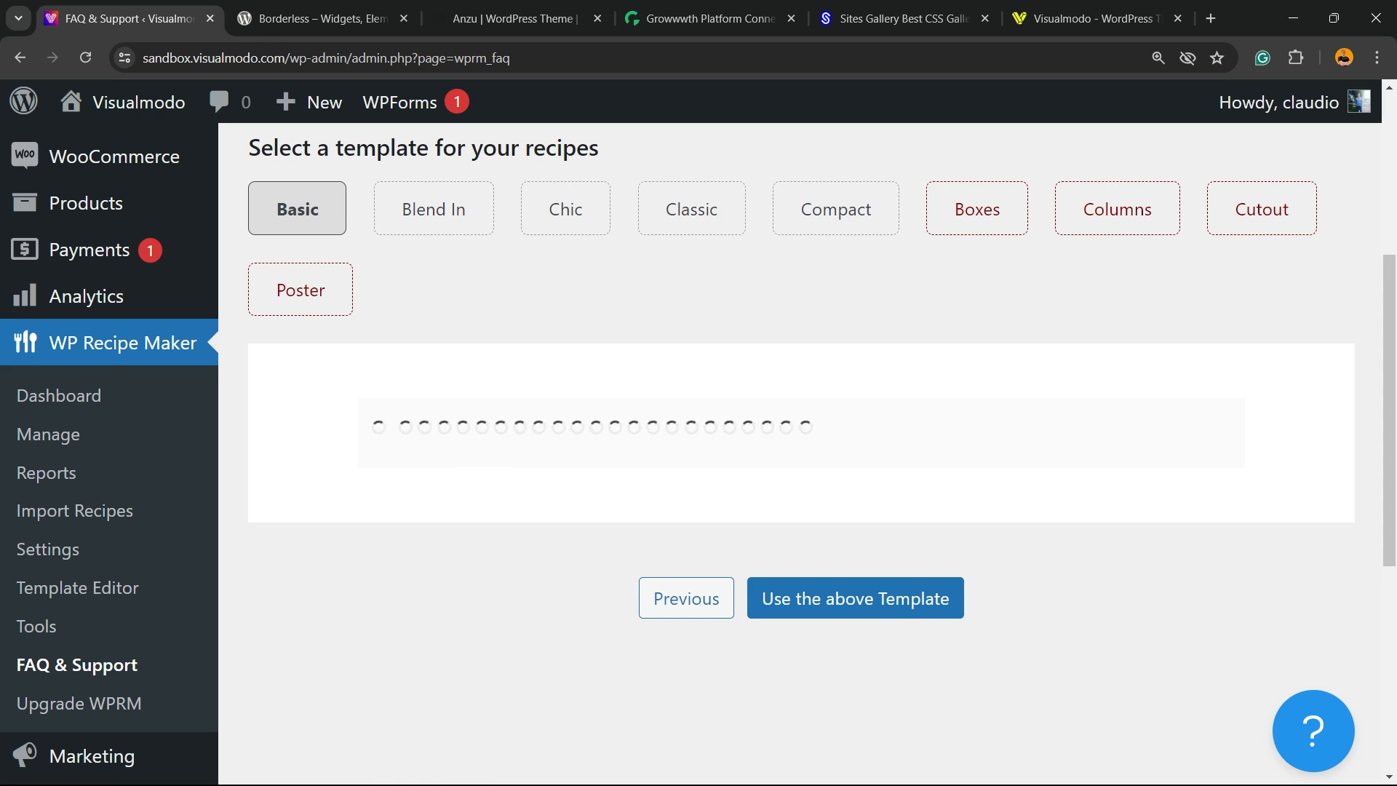
{"action": "scroll", "coordinate": [800, 455], "scroll_direction": "down", "scroll_amount": 2}
{"action": "scroll", "coordinate": [433, 218], "scroll_direction": "up", "scroll_amount": 3}
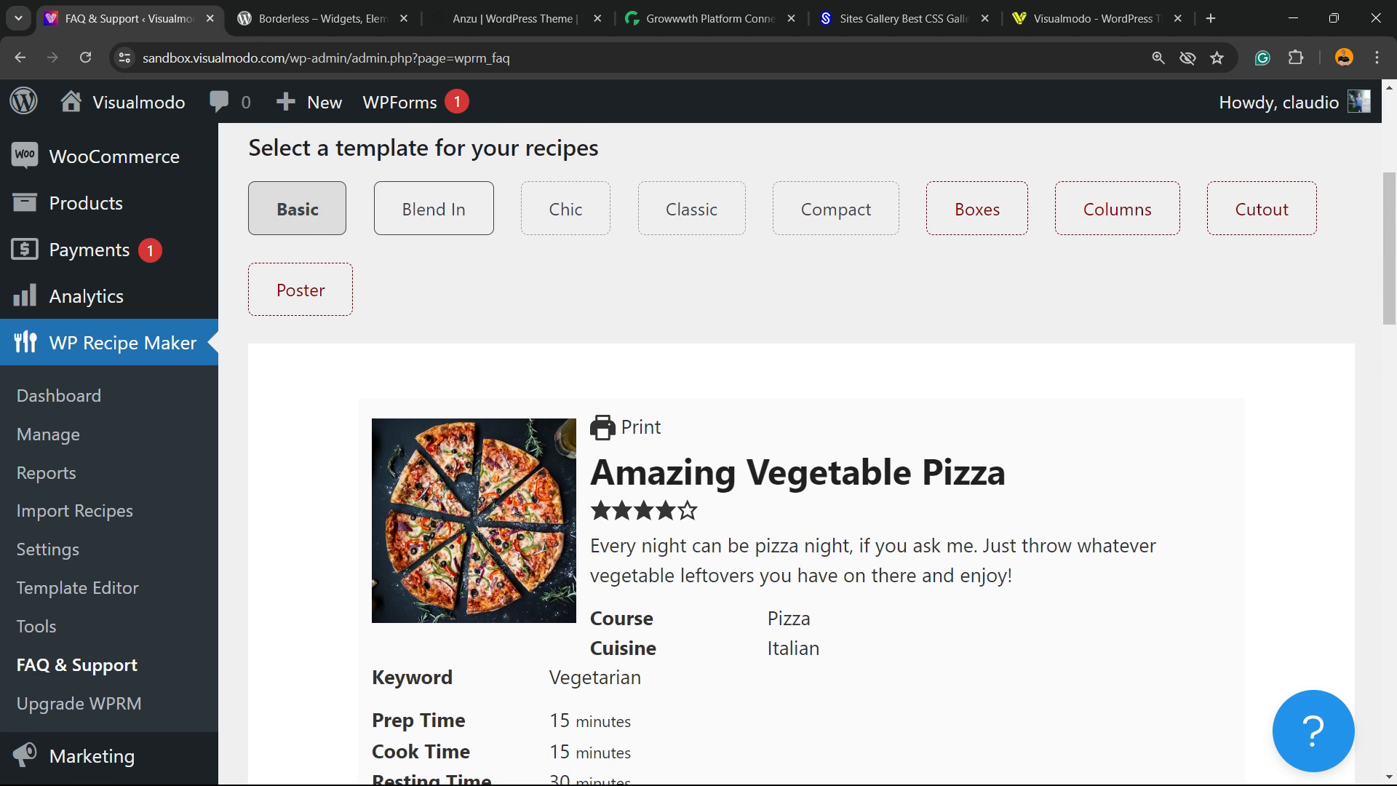
- Preview the Blend In recipe template, followed by the Chic template
{"action": "left_click", "coordinate": [433, 209]}
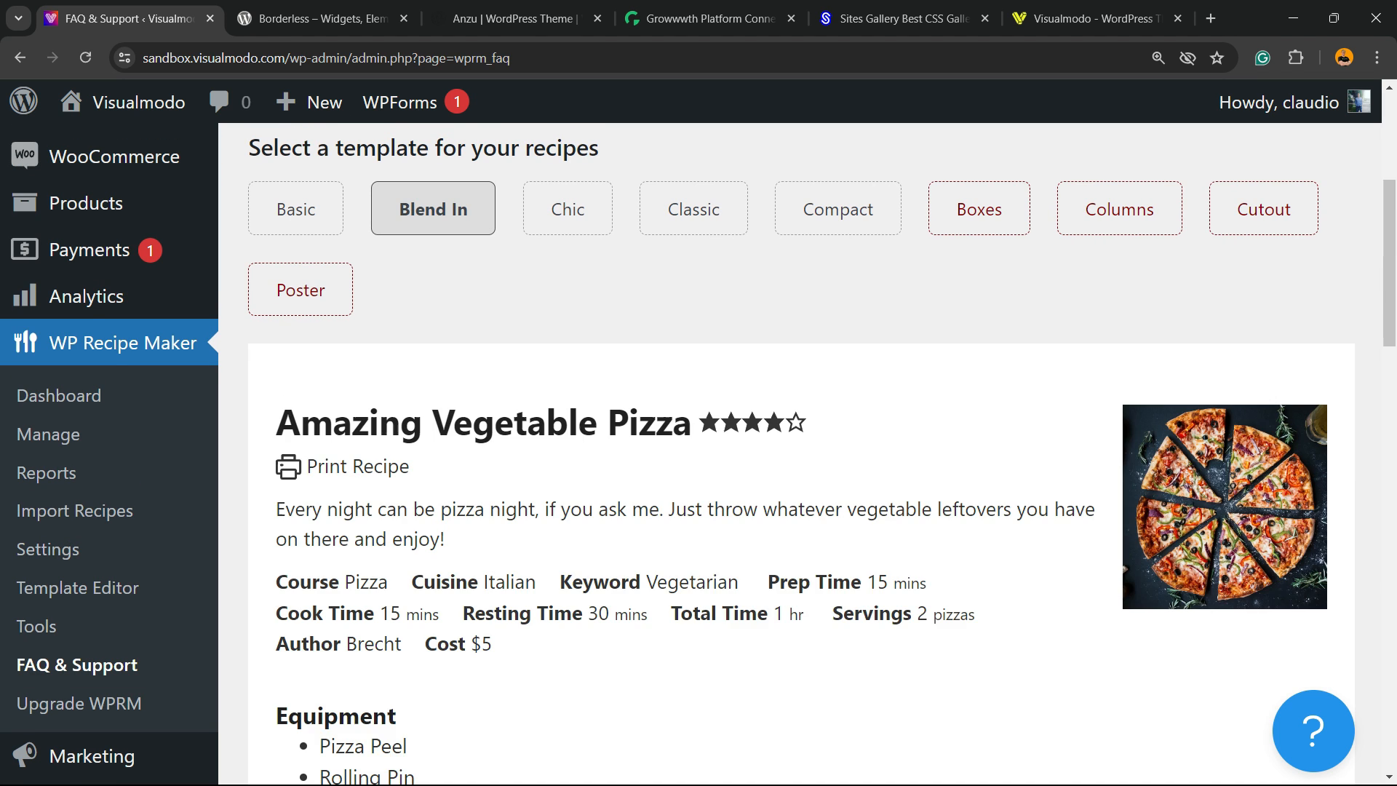
{"action": "scroll", "coordinate": [801, 455], "scroll_direction": "down", "scroll_amount": 2}
{"action": "scroll", "coordinate": [565, 218], "scroll_direction": "up", "scroll_amount": 2}
{"action": "left_click", "coordinate": [565, 209]}
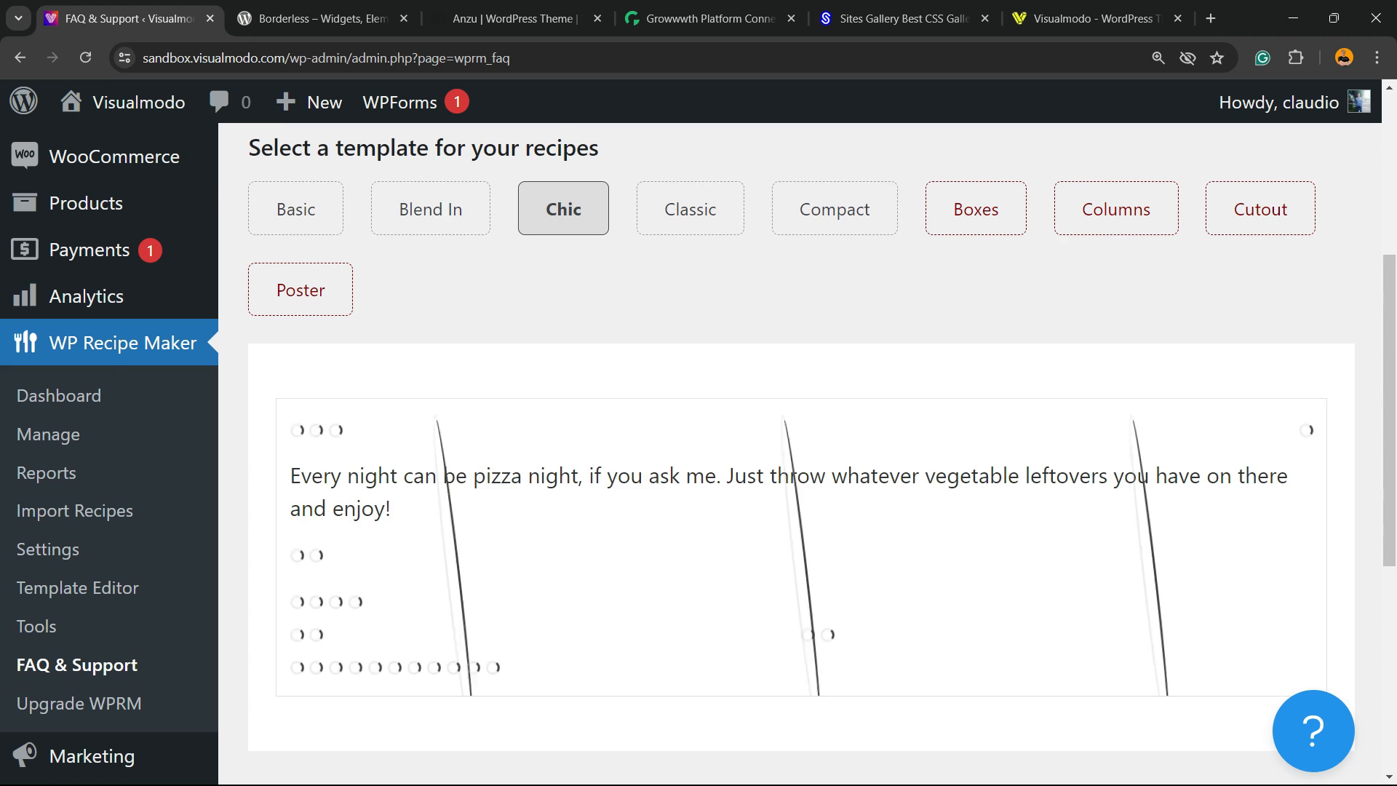
{"action": "scroll", "coordinate": [801, 455], "scroll_direction": "down", "scroll_amount": 3}
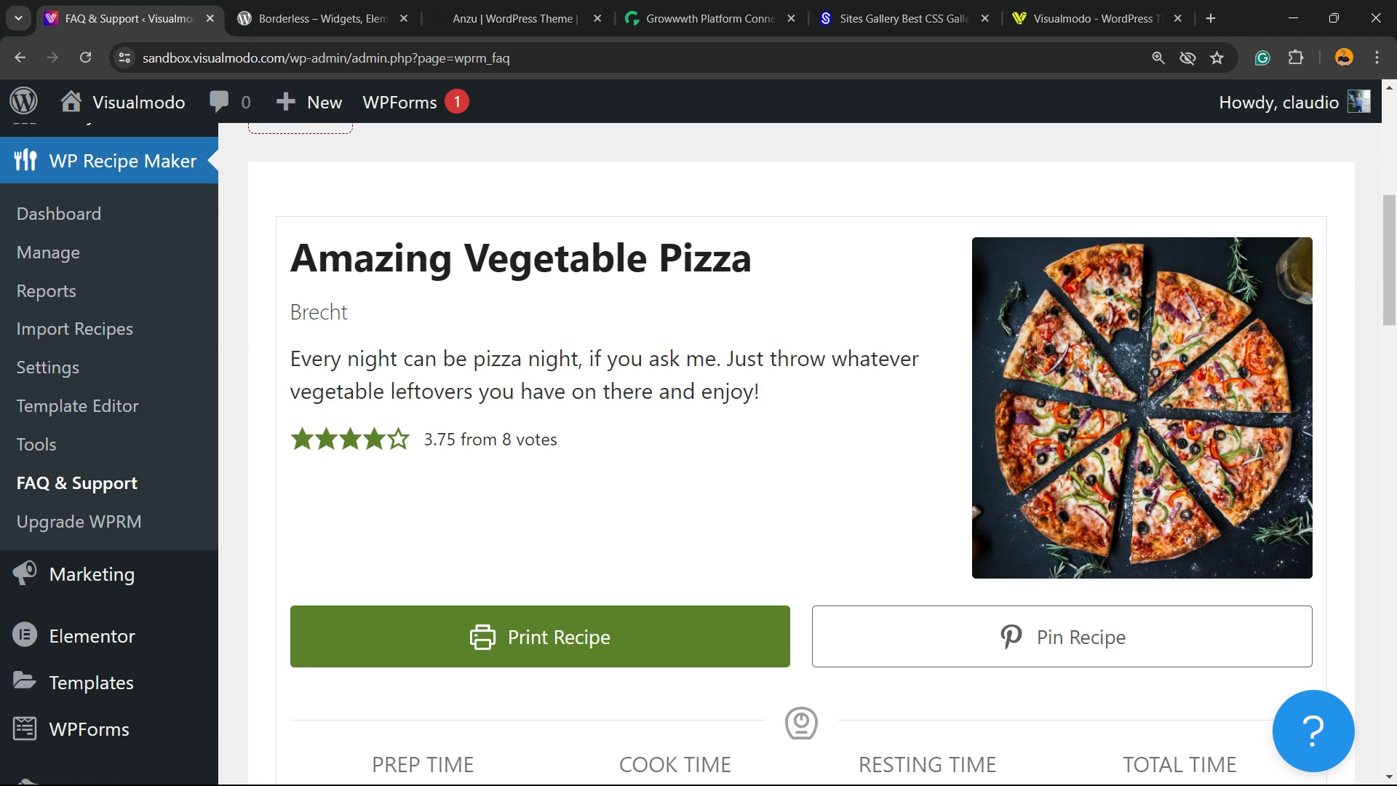
{"action": "scroll", "coordinate": [690, 218], "scroll_direction": "up", "scroll_amount": 2}
- Preview the Classic recipe template, followed by the Compact template
{"action": "left_click", "coordinate": [690, 208]}
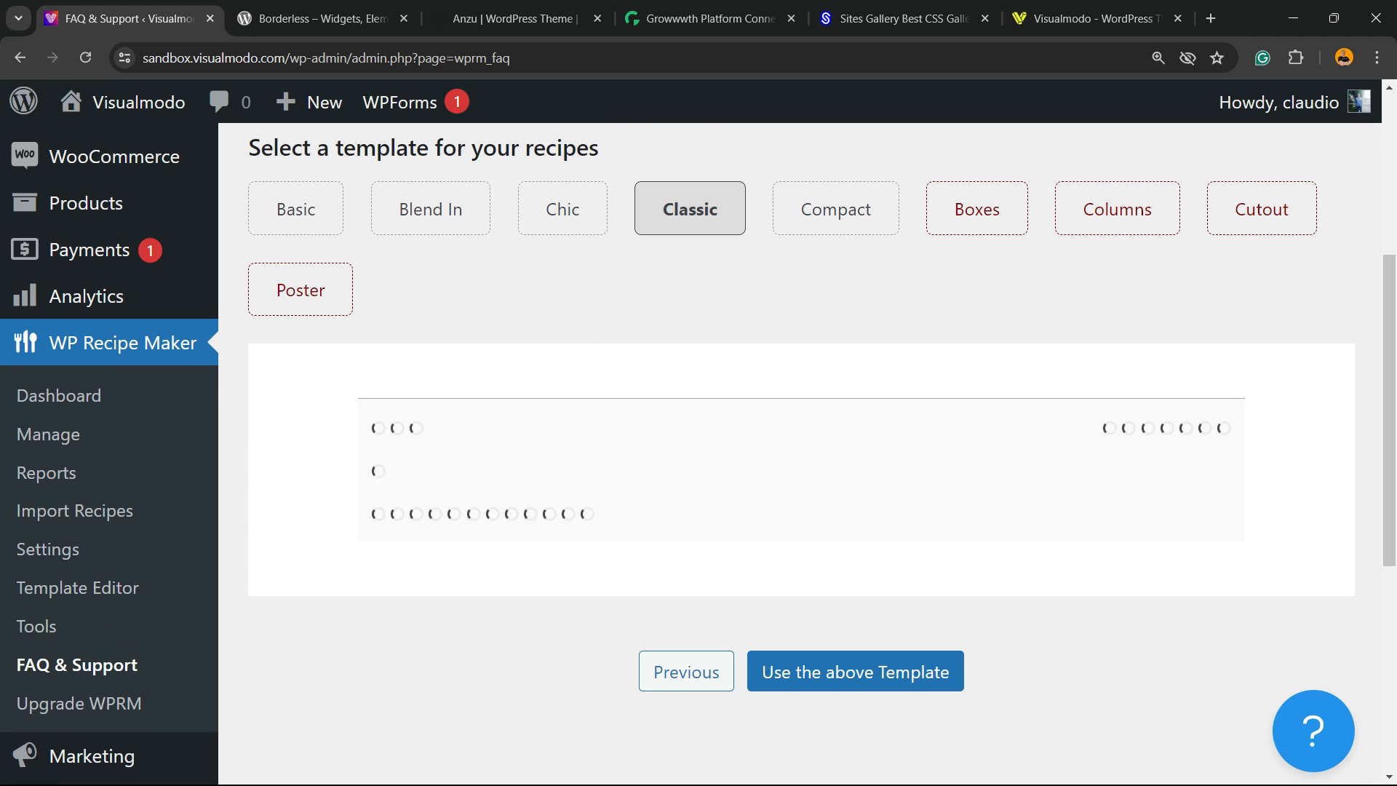
{"action": "scroll", "coordinate": [801, 455], "scroll_direction": "down", "scroll_amount": 5}
{"action": "scroll", "coordinate": [801, 455], "scroll_direction": "up", "scroll_amount": 5}
{"action": "left_click", "coordinate": [835, 209]}
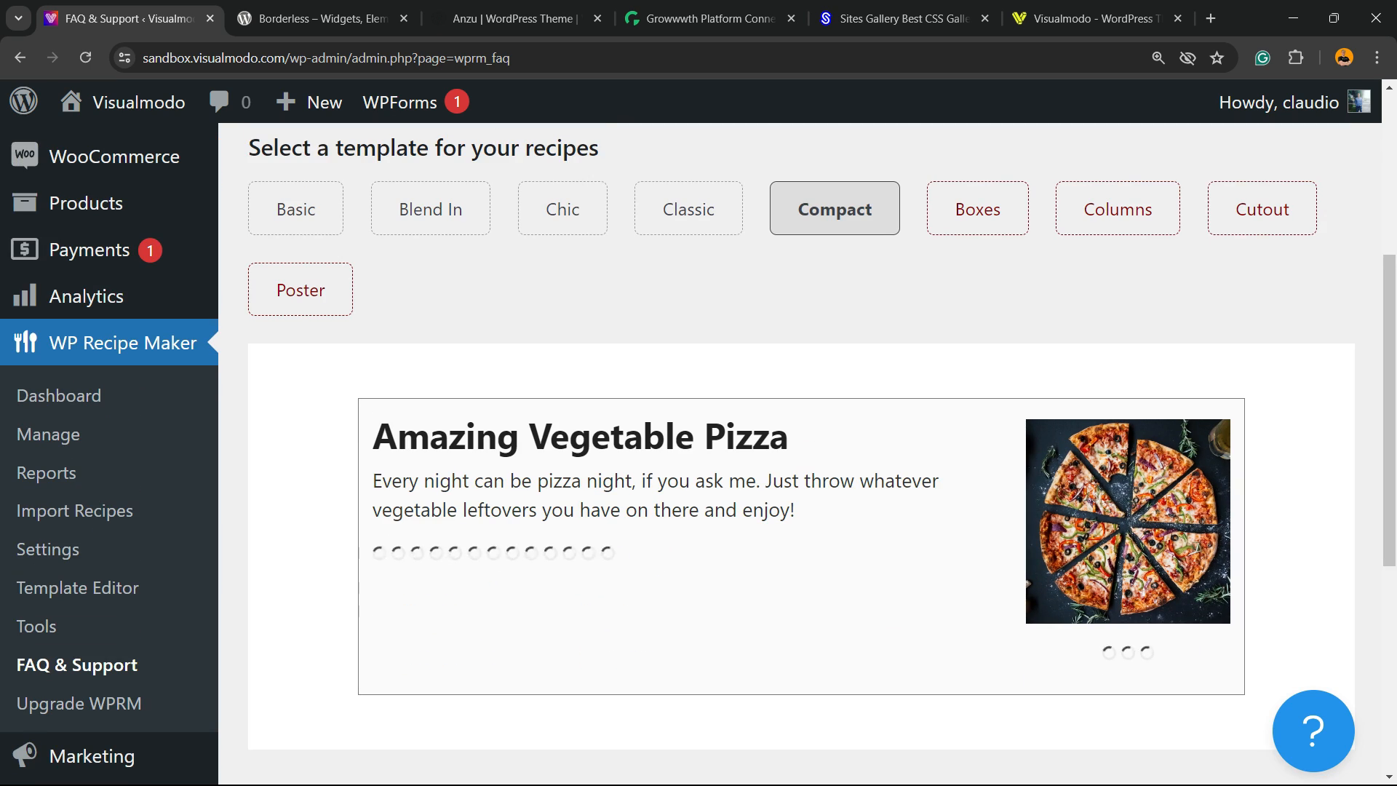
{"action": "scroll", "coordinate": [801, 455], "scroll_direction": "down", "scroll_amount": 5}
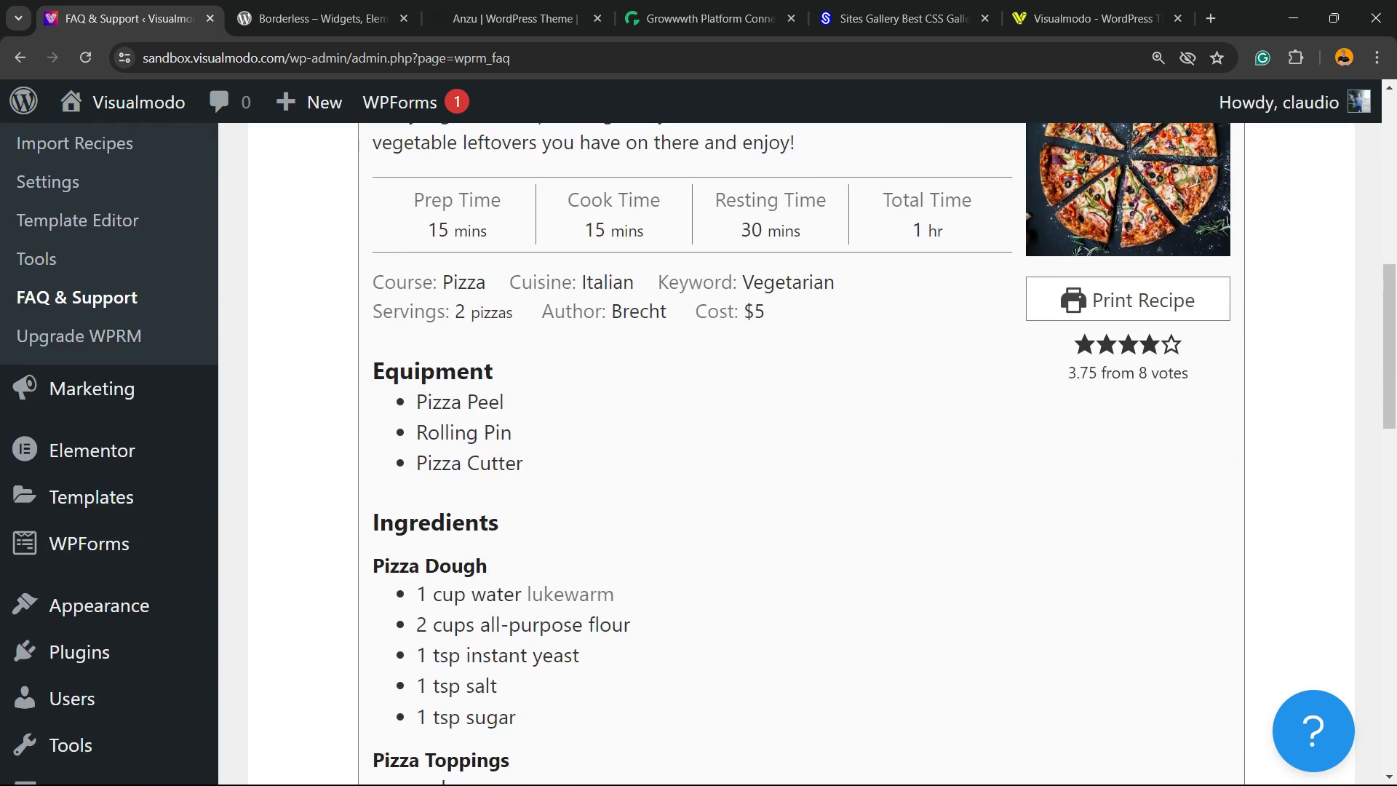
- Finish reviewing the Compact template, preview the premium Boxes recipe template, and return to the Compact one
{"action": "scroll", "coordinate": [800, 455], "scroll_direction": "down", "scroll_amount": 5}
{"action": "scroll", "coordinate": [801, 455], "scroll_direction": "up", "scroll_amount": 15}
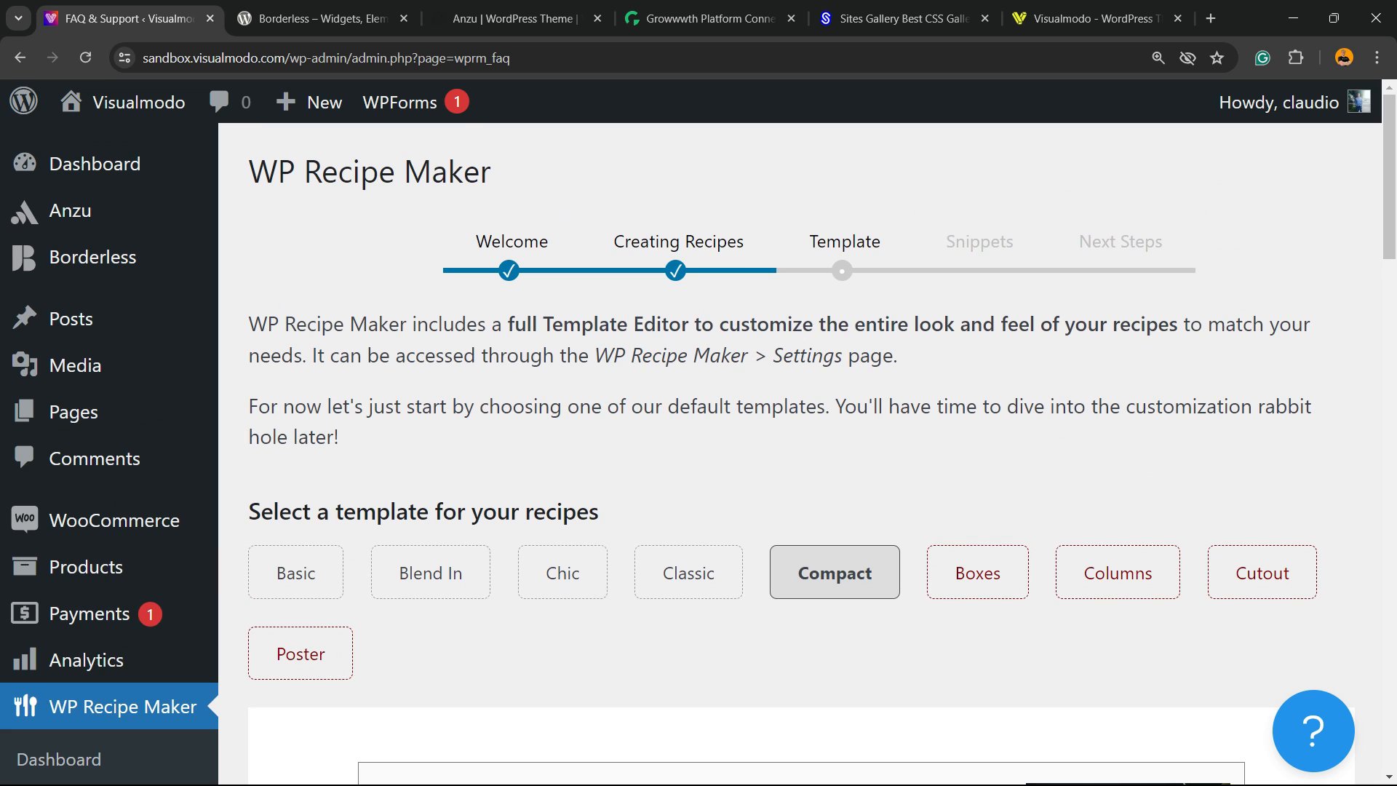
{"action": "left_click", "coordinate": [978, 573]}
{"action": "scroll", "coordinate": [978, 573], "scroll_direction": "down", "scroll_amount": 5}
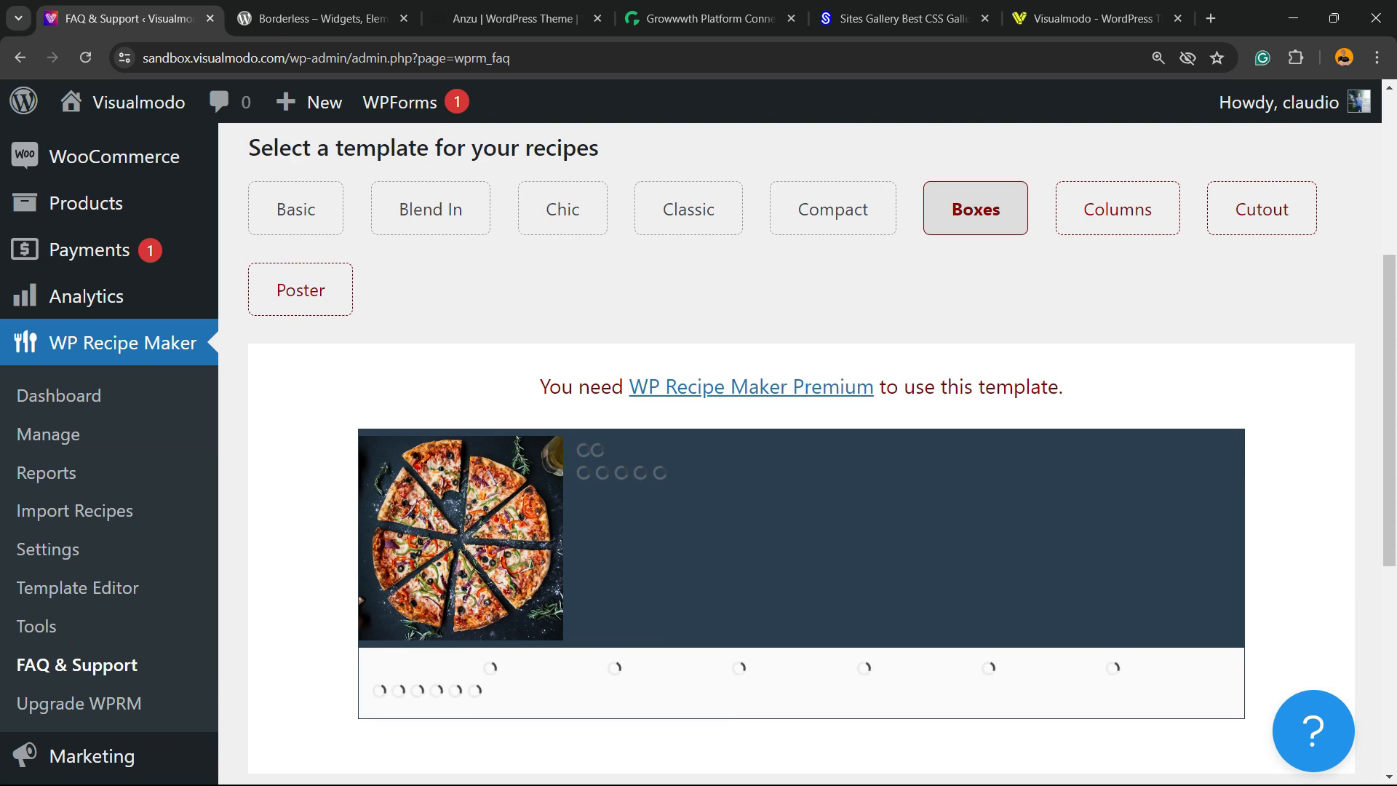
{"action": "left_click", "coordinate": [833, 209]}
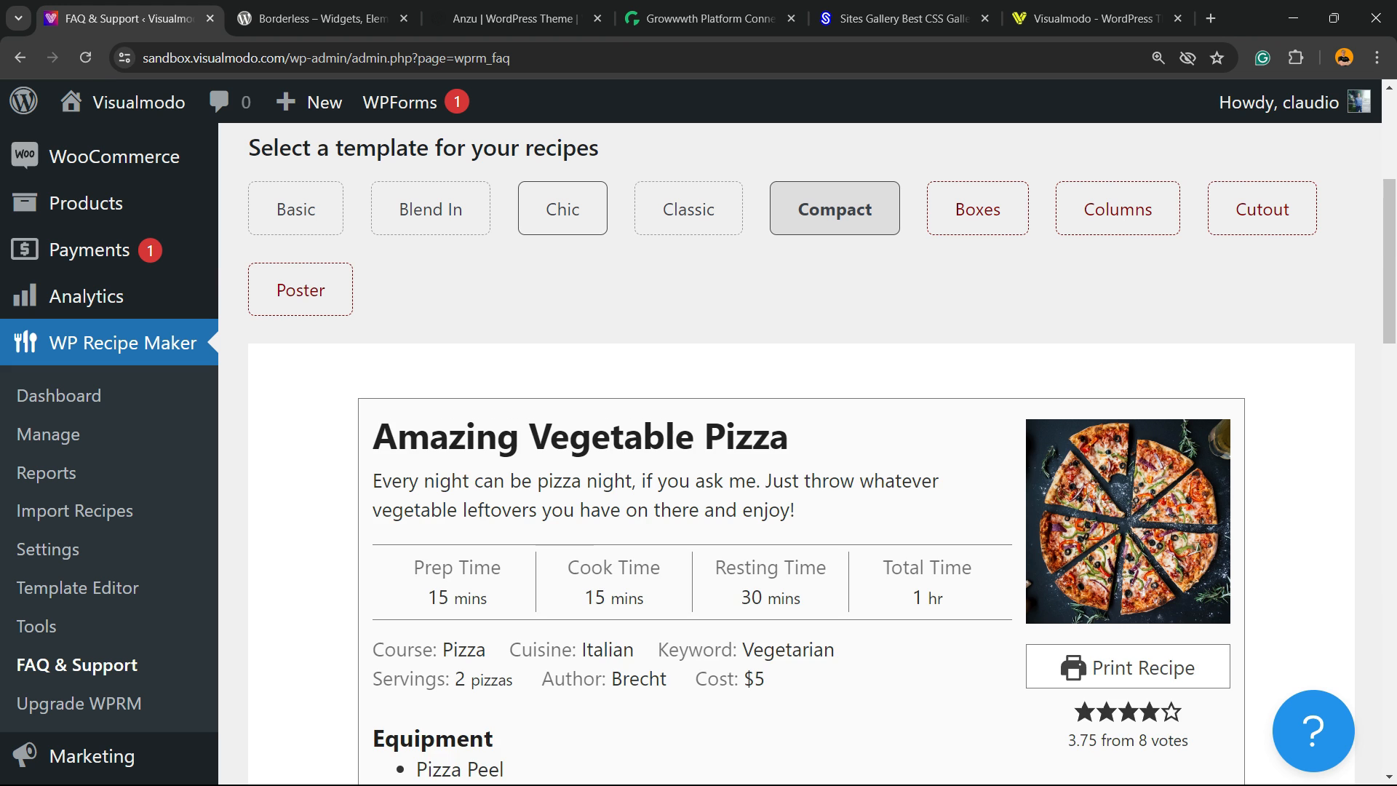
- Select the Classic recipe template, review its sample recipe, and continue the onboarding with it
{"action": "left_click", "coordinate": [689, 209]}
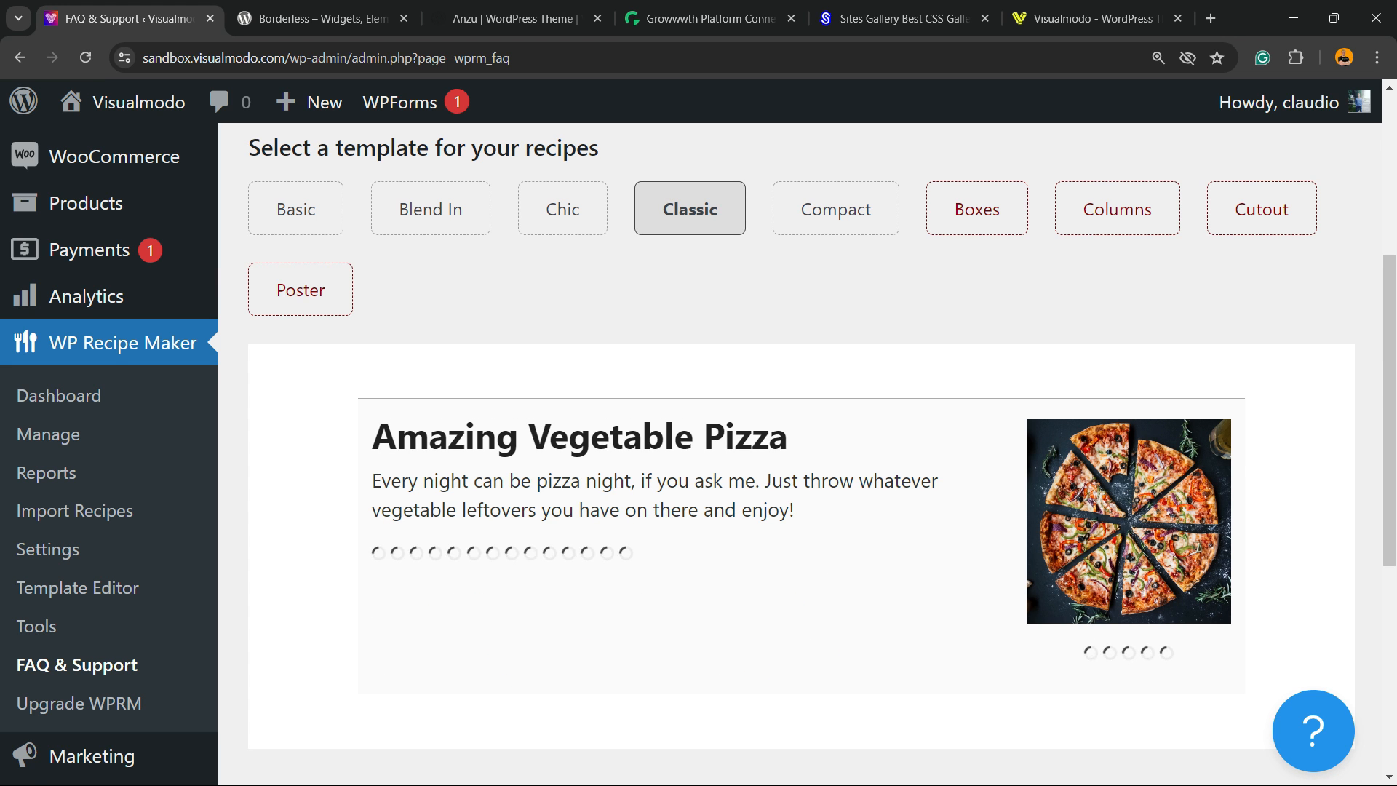
{"action": "scroll", "coordinate": [801, 451], "scroll_direction": "down", "scroll_amount": 2}
{"action": "scroll", "coordinate": [800, 451], "scroll_direction": "down", "scroll_amount": 6}
{"action": "scroll", "coordinate": [801, 451], "scroll_direction": "down", "scroll_amount": 10}
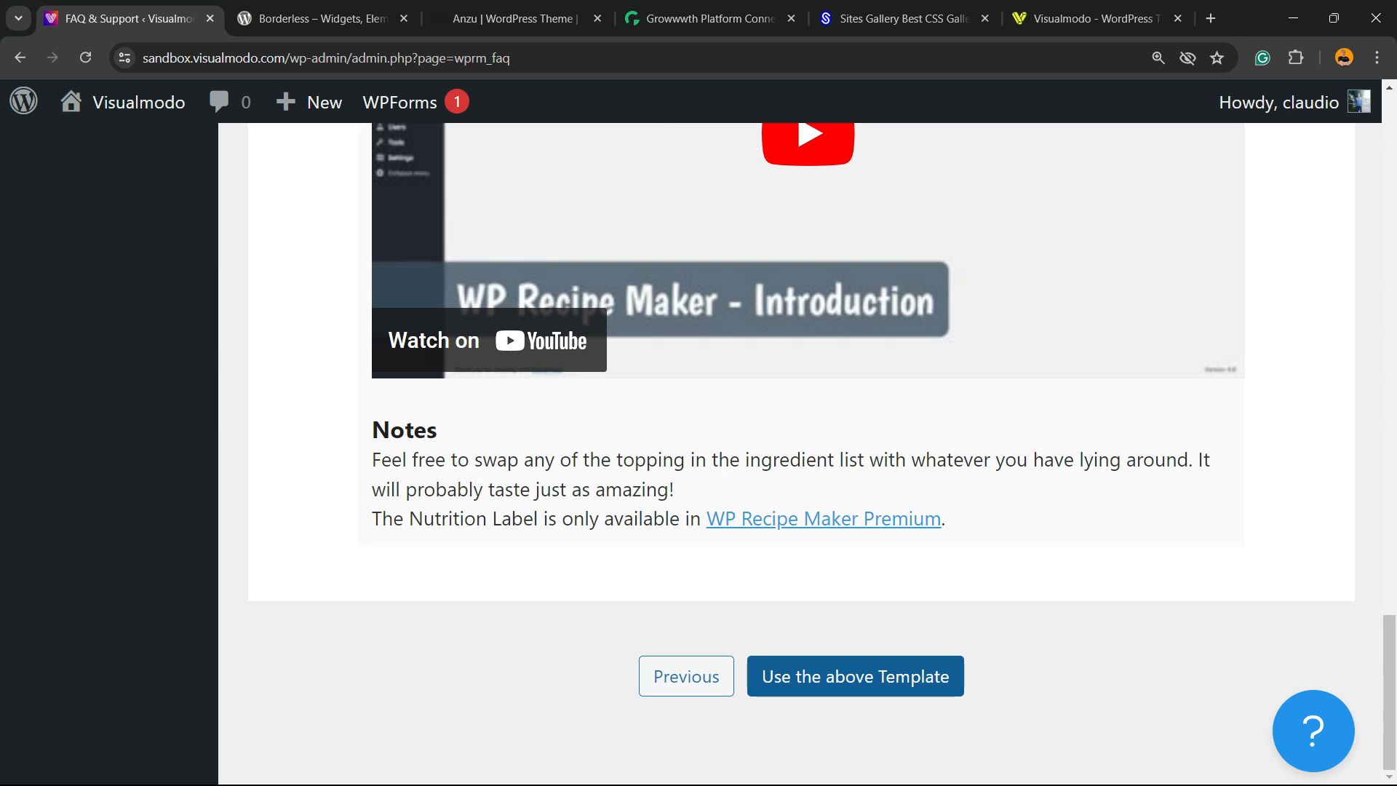
{"action": "scroll", "coordinate": [801, 451], "scroll_direction": "up", "scroll_amount": 15}
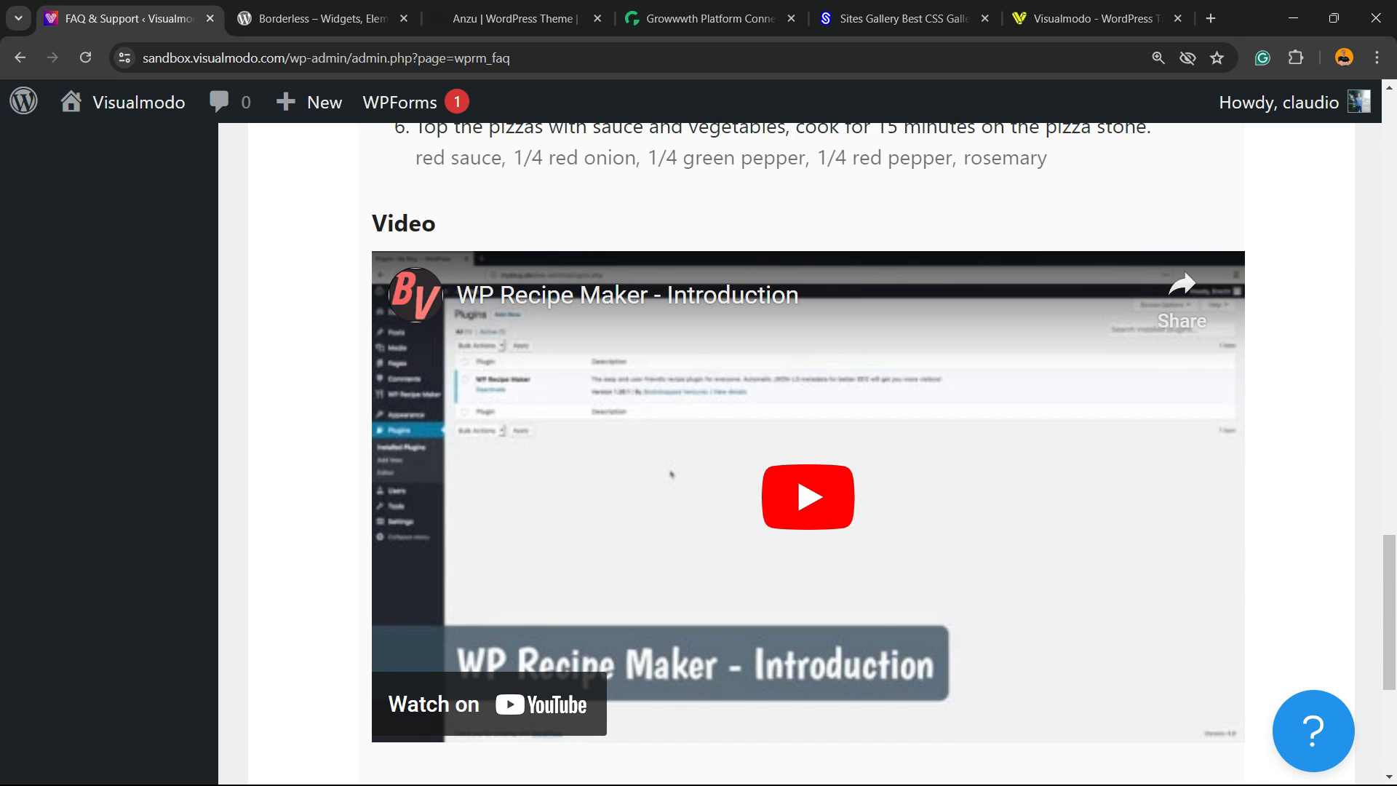
{"action": "scroll", "coordinate": [801, 451], "scroll_direction": "up", "scroll_amount": 3}
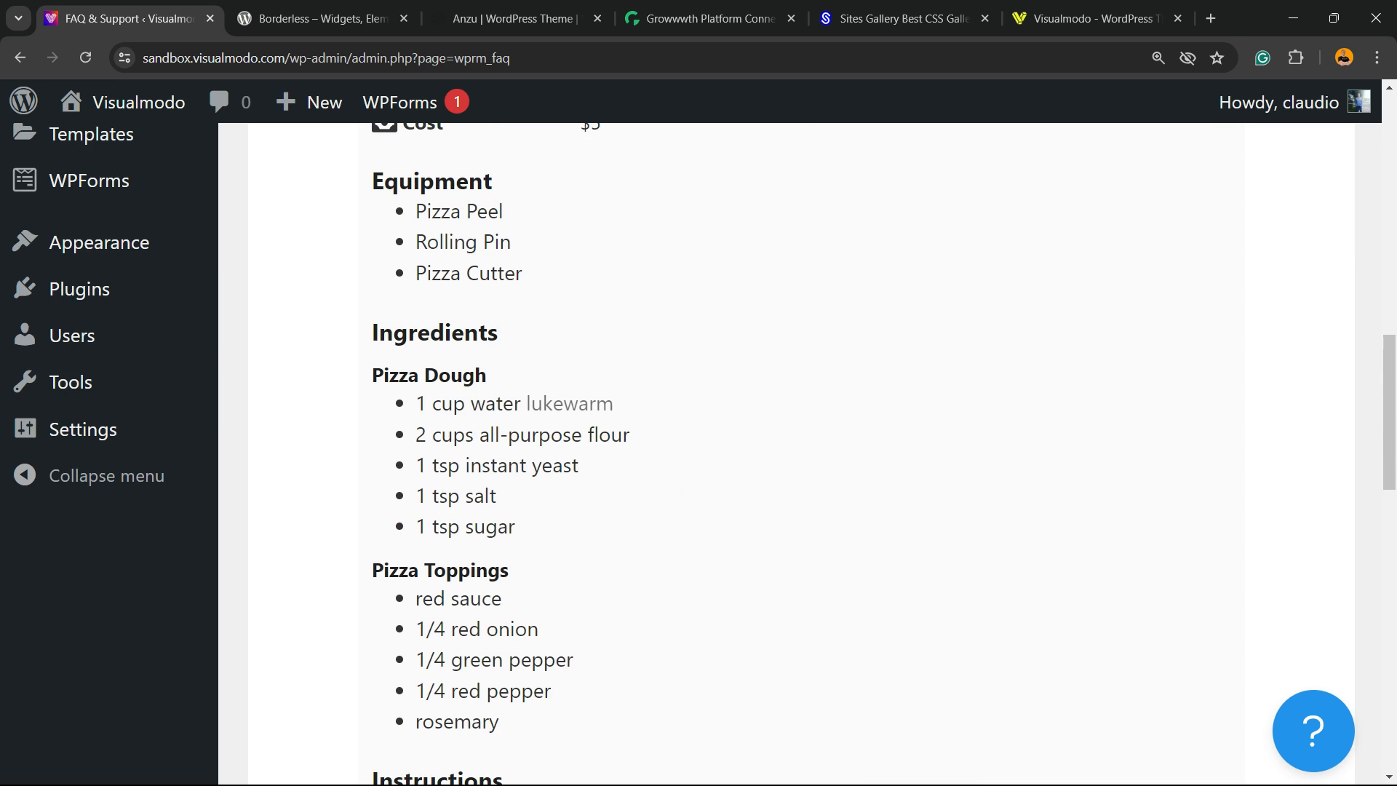
{"action": "scroll", "coordinate": [800, 451], "scroll_direction": "down", "scroll_amount": 15}
- Accept the Snippet Basic Buttons template for the recipe snippets
{"action": "scroll", "coordinate": [800, 451], "scroll_direction": "down", "scroll_amount": 10}
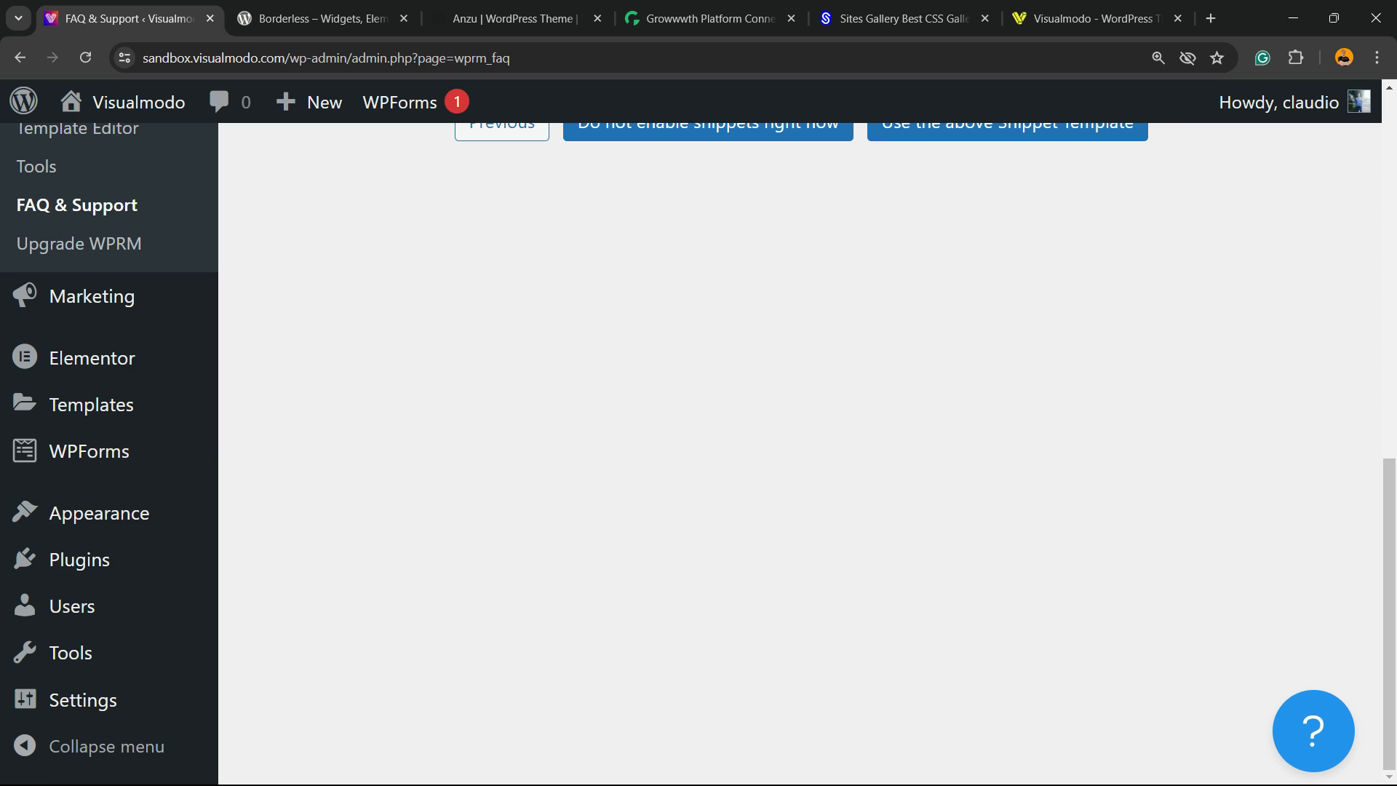
{"action": "scroll", "coordinate": [801, 452], "scroll_direction": "up", "scroll_amount": 5}
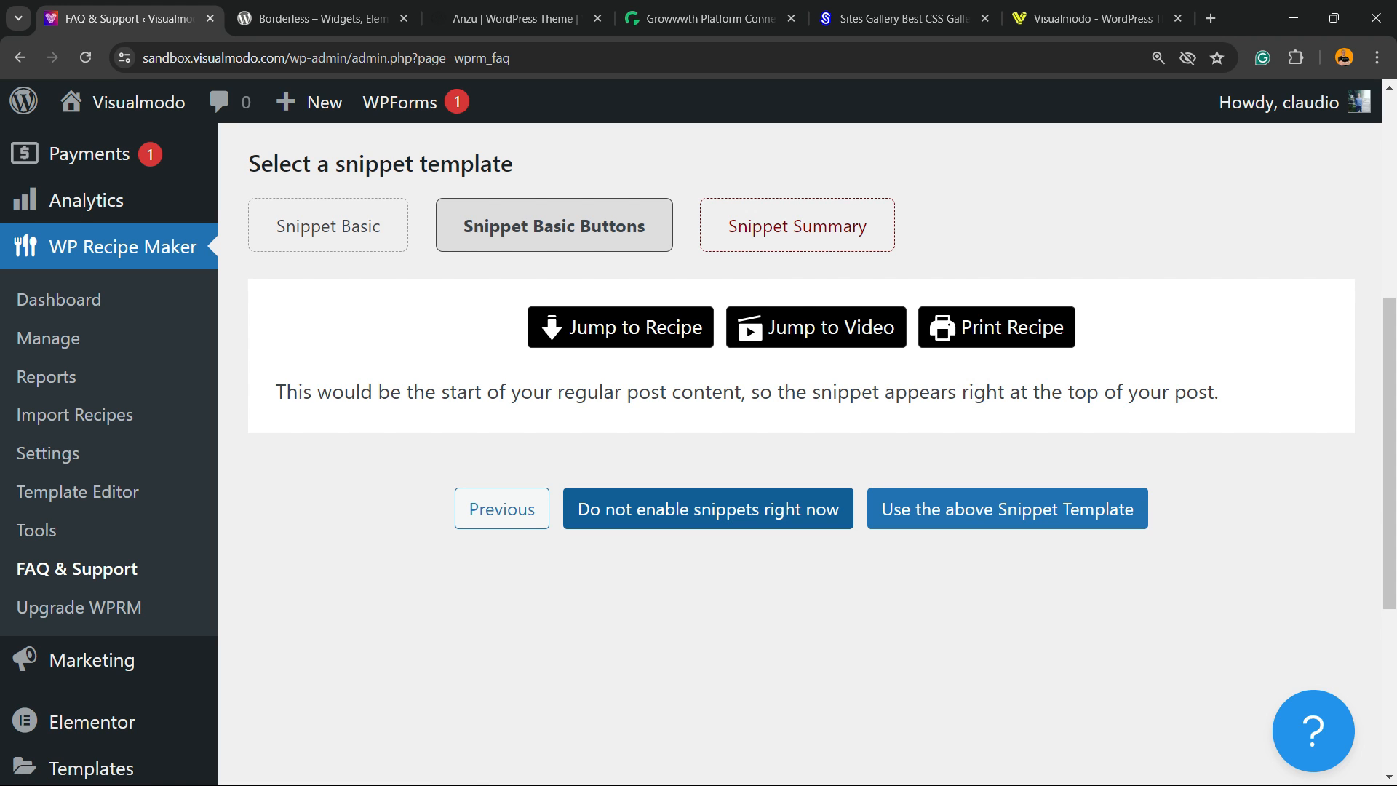
{"action": "left_click", "coordinate": [990, 509]}
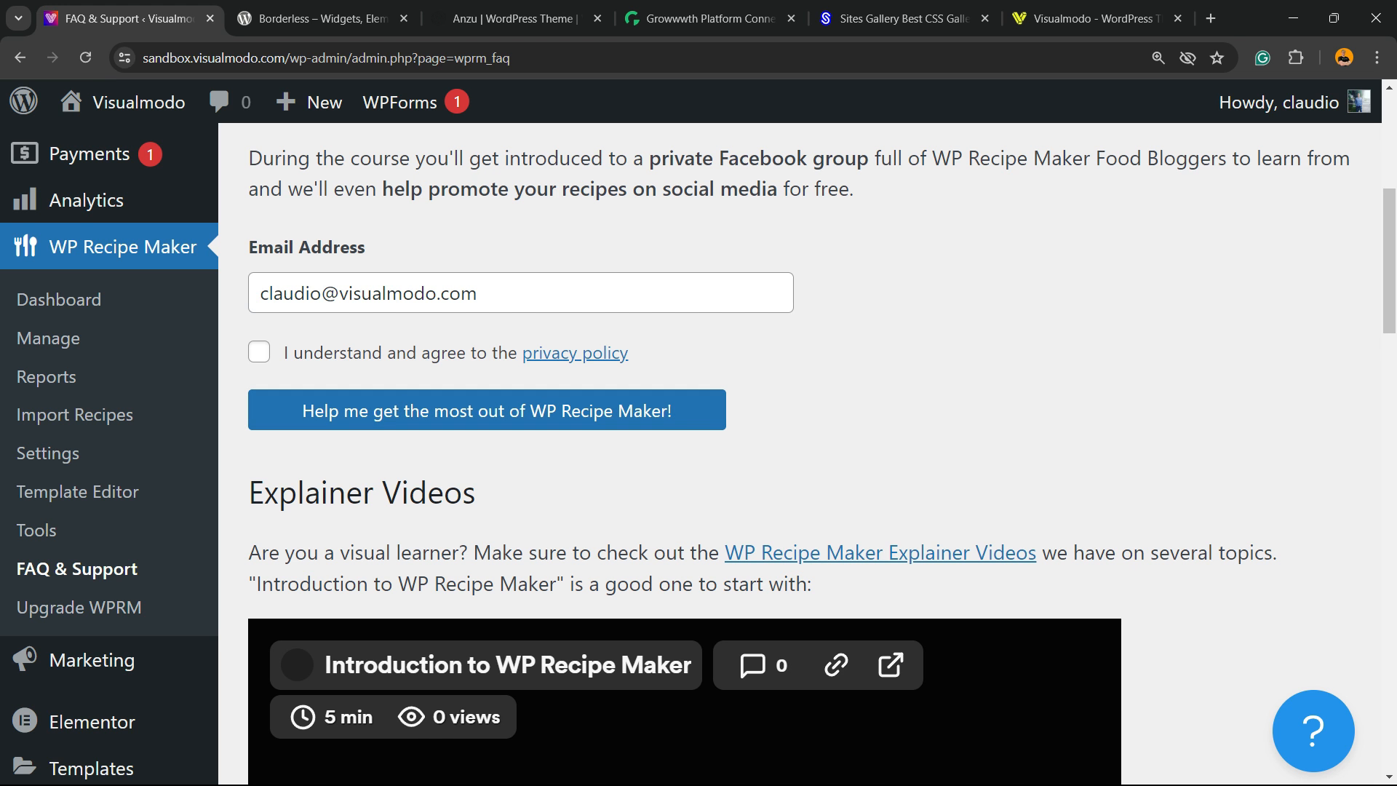
- Look through the onboarding's final information and continue to the Manage page
{"action": "scroll", "coordinate": [625, 412], "scroll_direction": "down", "scroll_amount": 2}
{"action": "scroll", "coordinate": [626, 412], "scroll_direction": "up", "scroll_amount": 7}
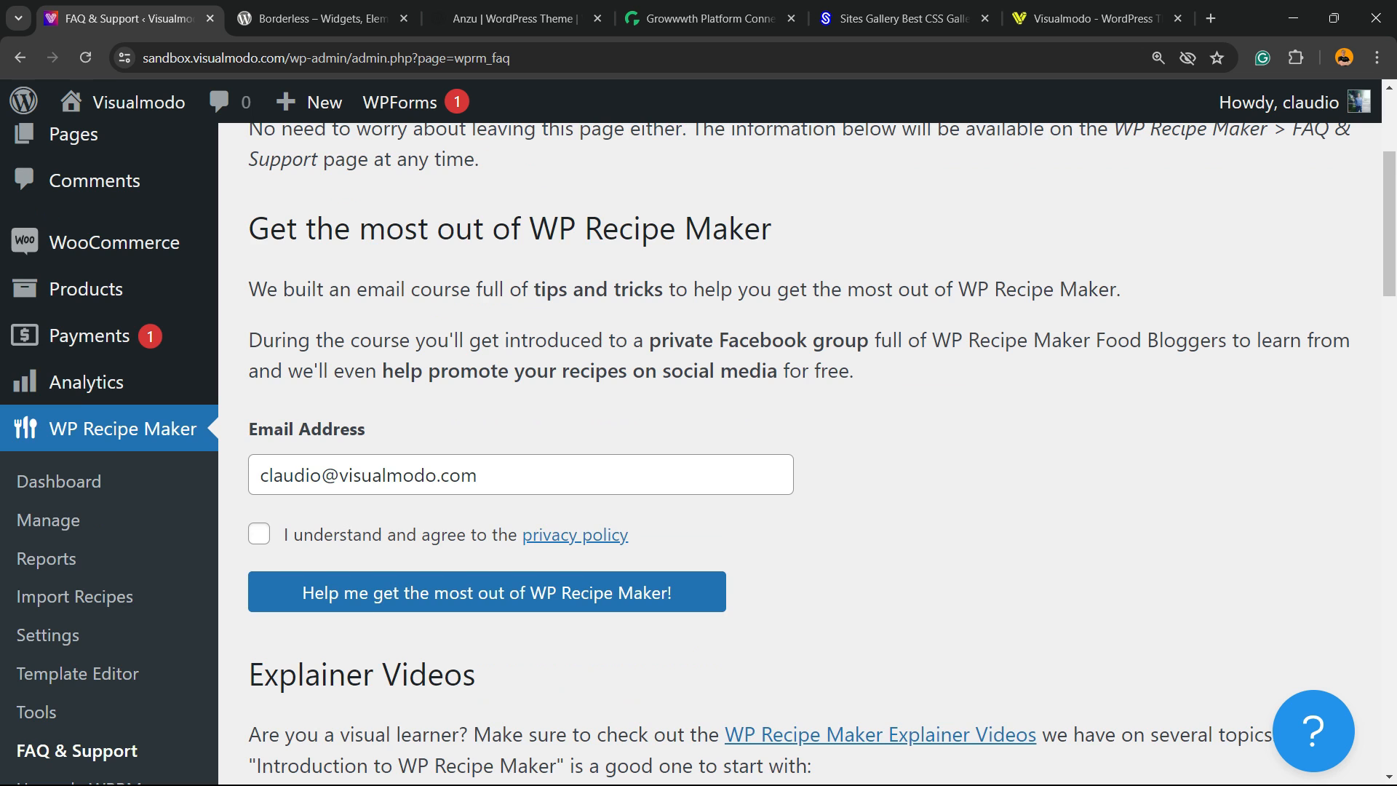
{"action": "scroll", "coordinate": [699, 451], "scroll_direction": "down", "scroll_amount": 14}
{"action": "scroll", "coordinate": [699, 451], "scroll_direction": "up", "scroll_amount": 8}
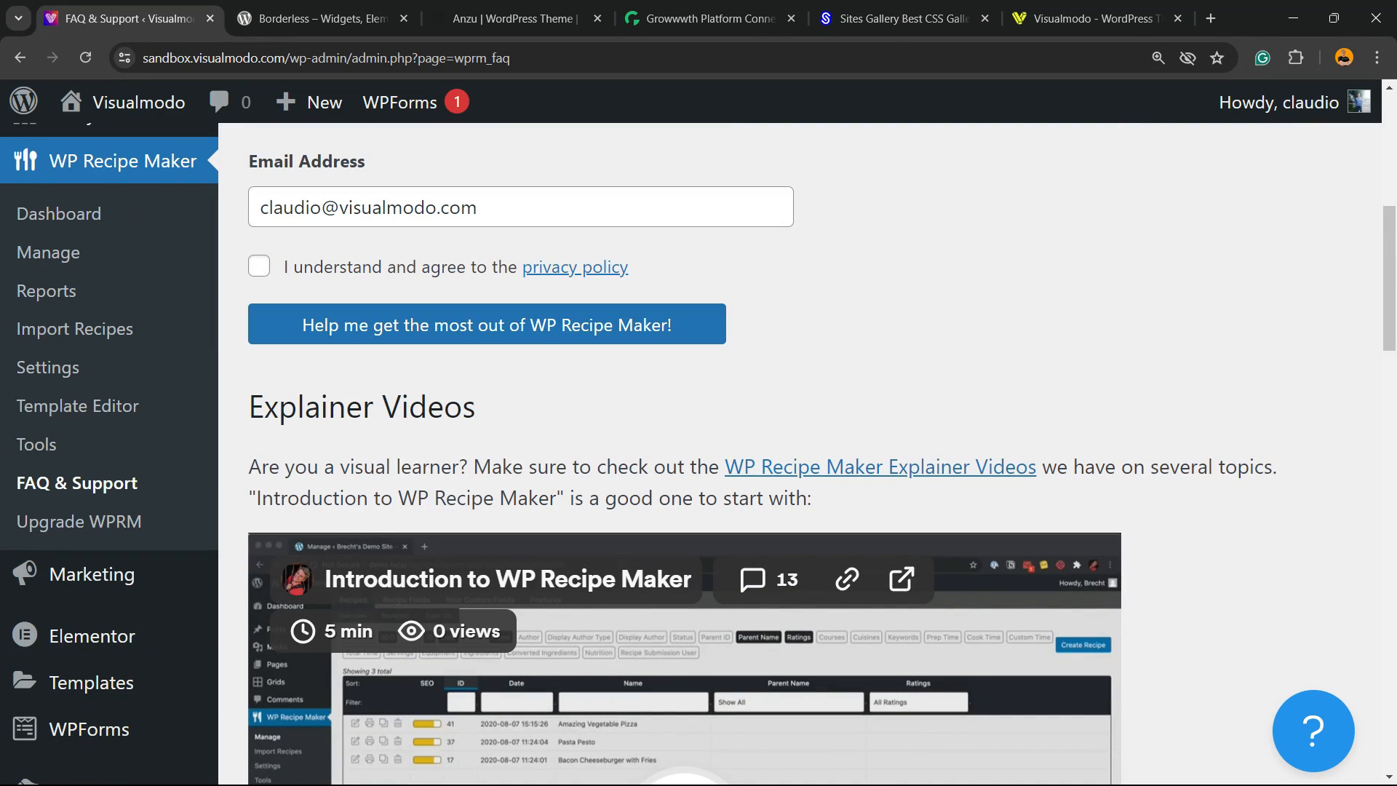
{"action": "scroll", "coordinate": [801, 451], "scroll_direction": "down", "scroll_amount": 20}
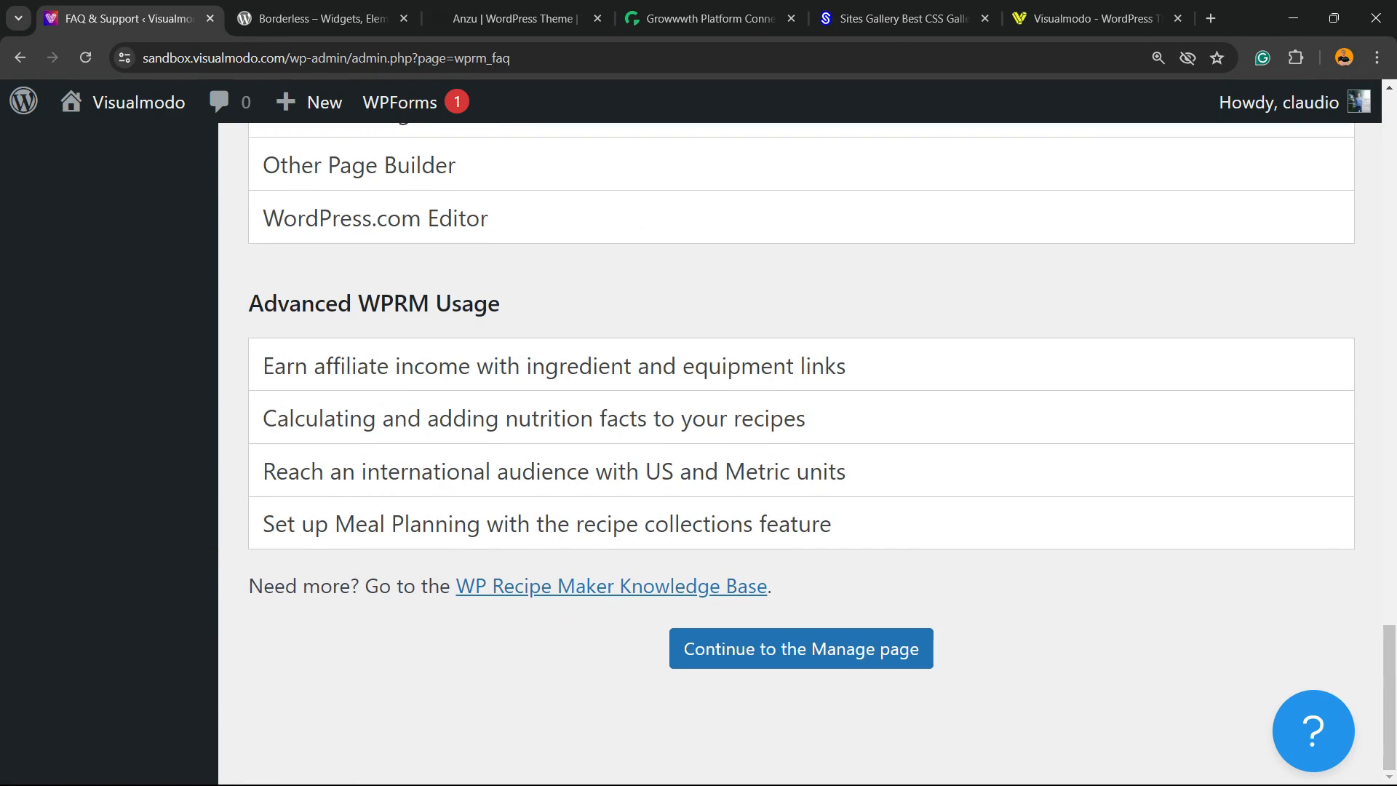
{"action": "left_click", "coordinate": [801, 648]}
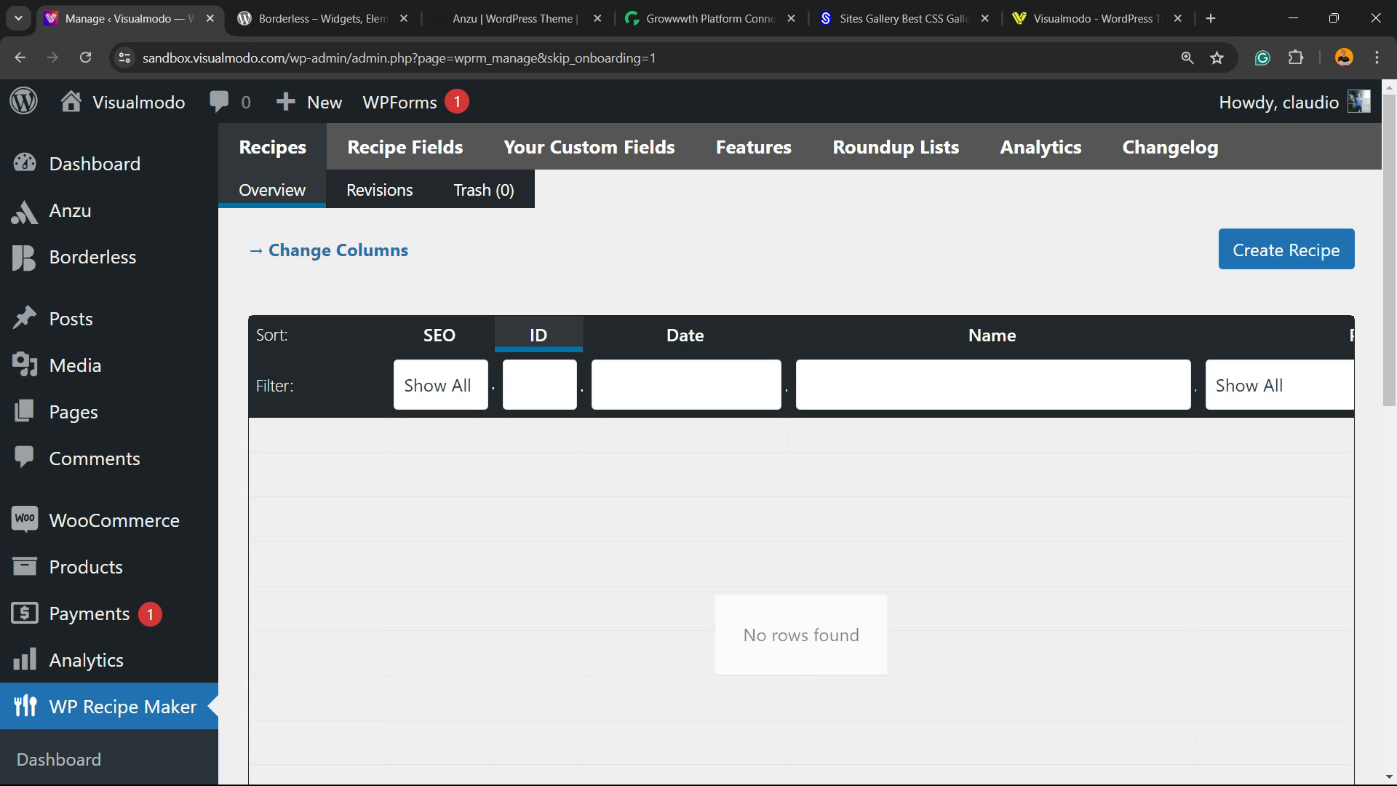
- Reduce the page zoom and start creating a new recipe from the recipes overview
{"action": "key", "text": "ctrl+plus"}
{"action": "key", "text": "ctrl+minus"}
{"action": "key", "text": "ctrl+minus"}
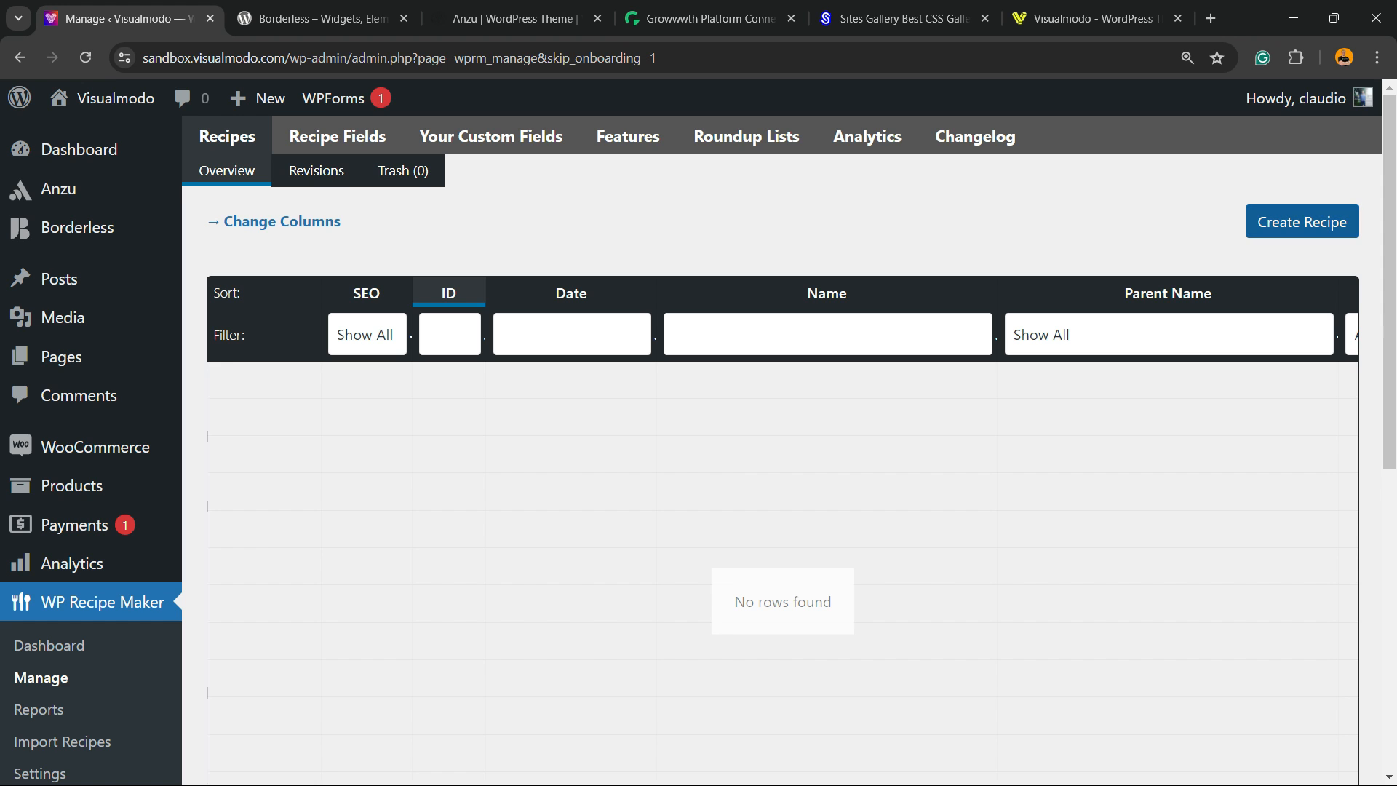
{"action": "left_click", "coordinate": [1302, 222]}
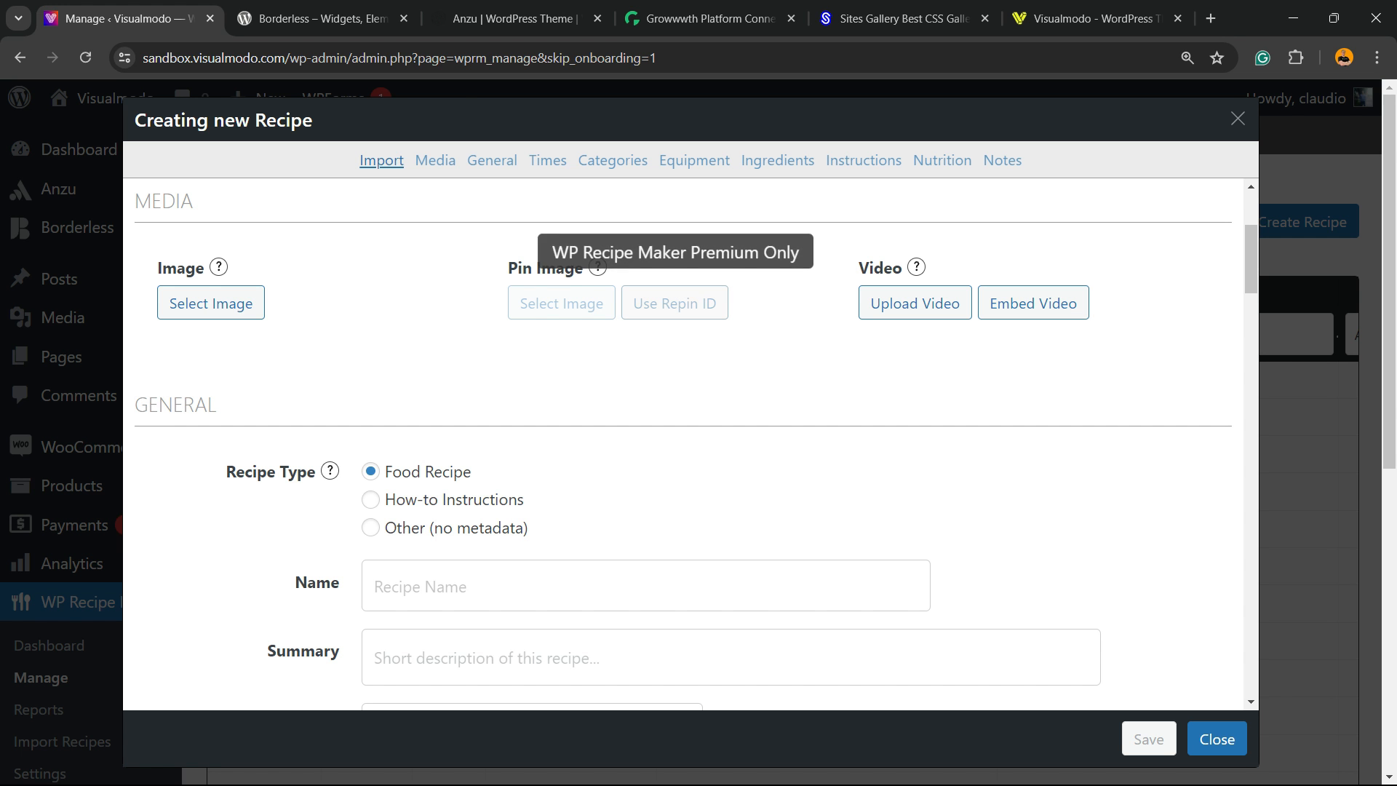
- Enlarge the page zoom, open the recipe's main image selection, and look through the media library
{"action": "key", "text": "ctrl+plus"}
{"action": "left_click", "coordinate": [176, 299]}
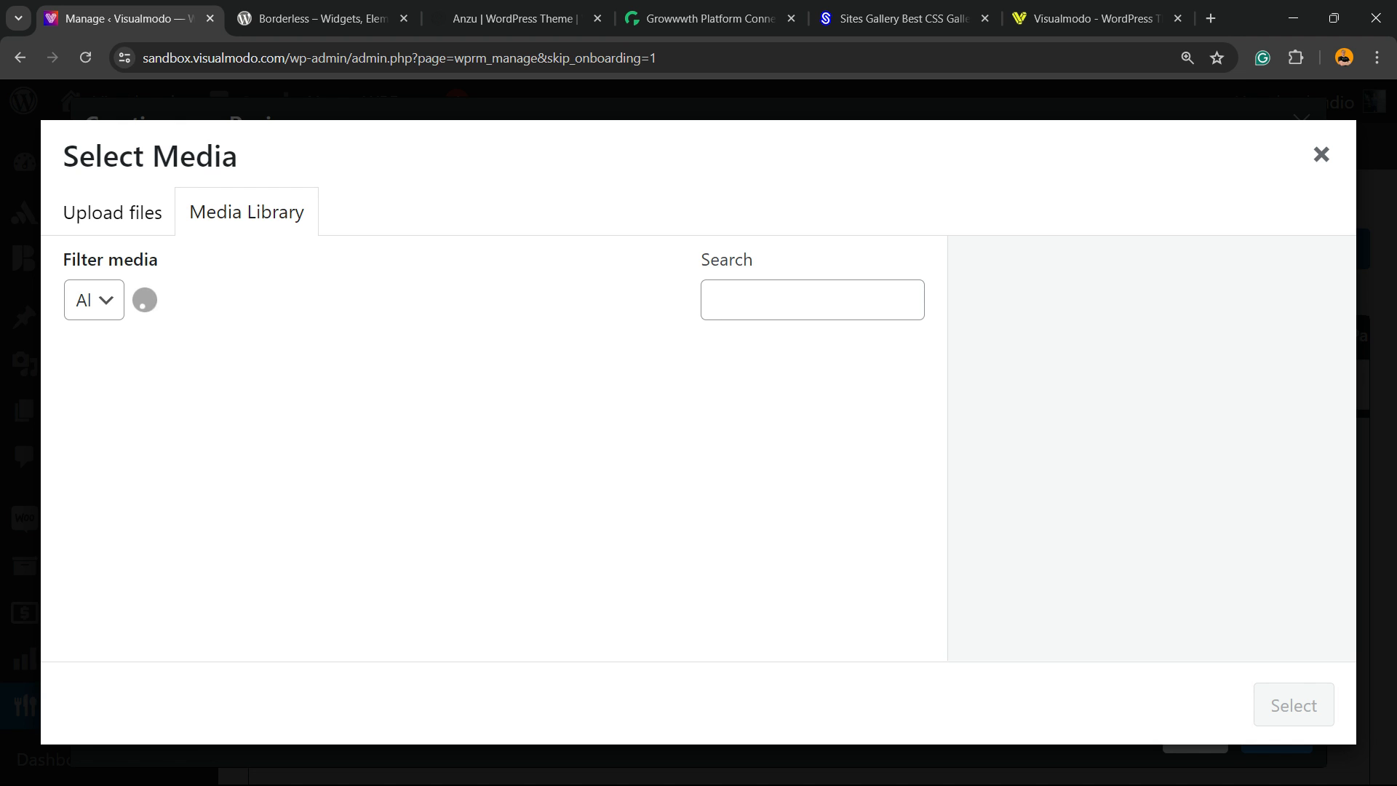
{"action": "scroll", "coordinate": [486, 498], "scroll_direction": "down", "scroll_amount": 4}
{"action": "scroll", "coordinate": [486, 498], "scroll_direction": "up", "scroll_amount": 4}
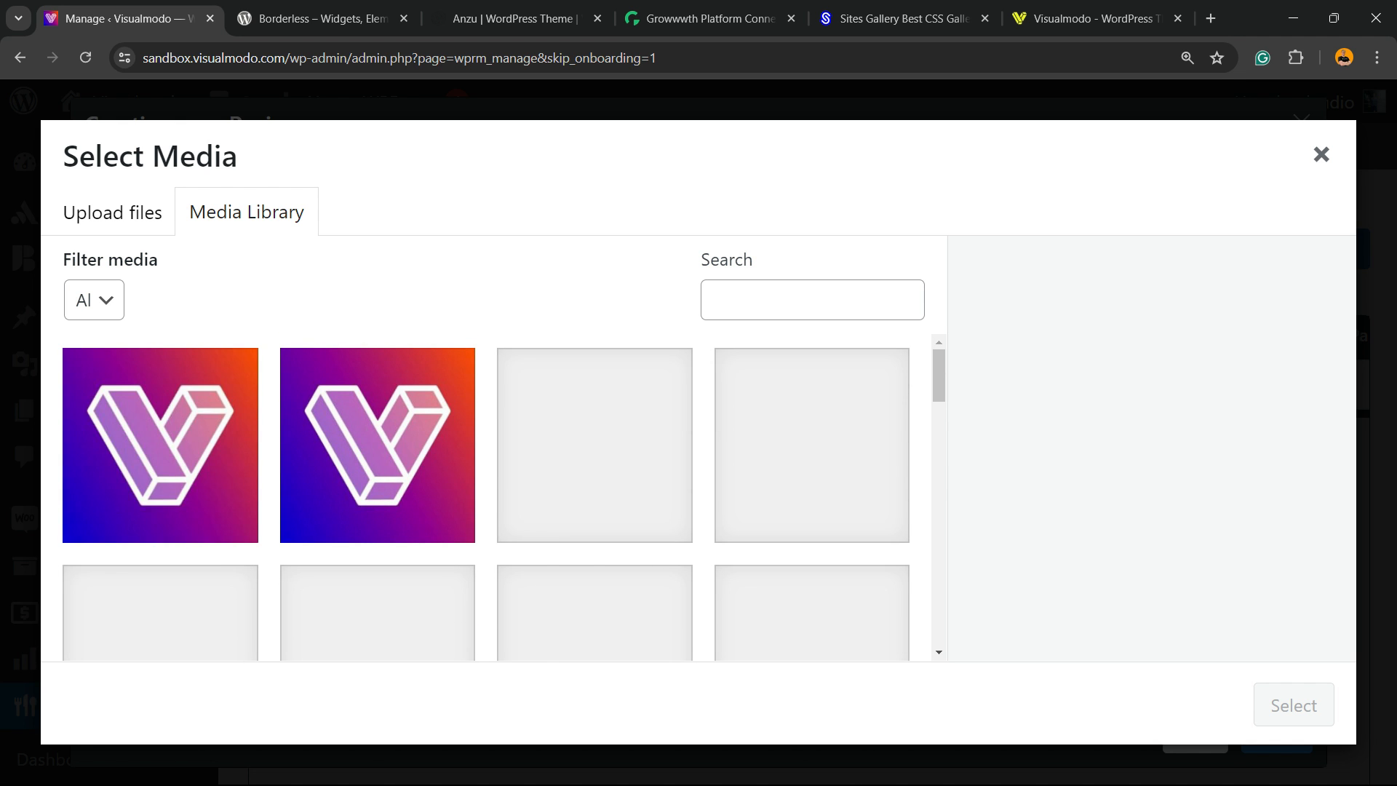
{"action": "scroll", "coordinate": [486, 497], "scroll_direction": "down", "scroll_amount": 5}
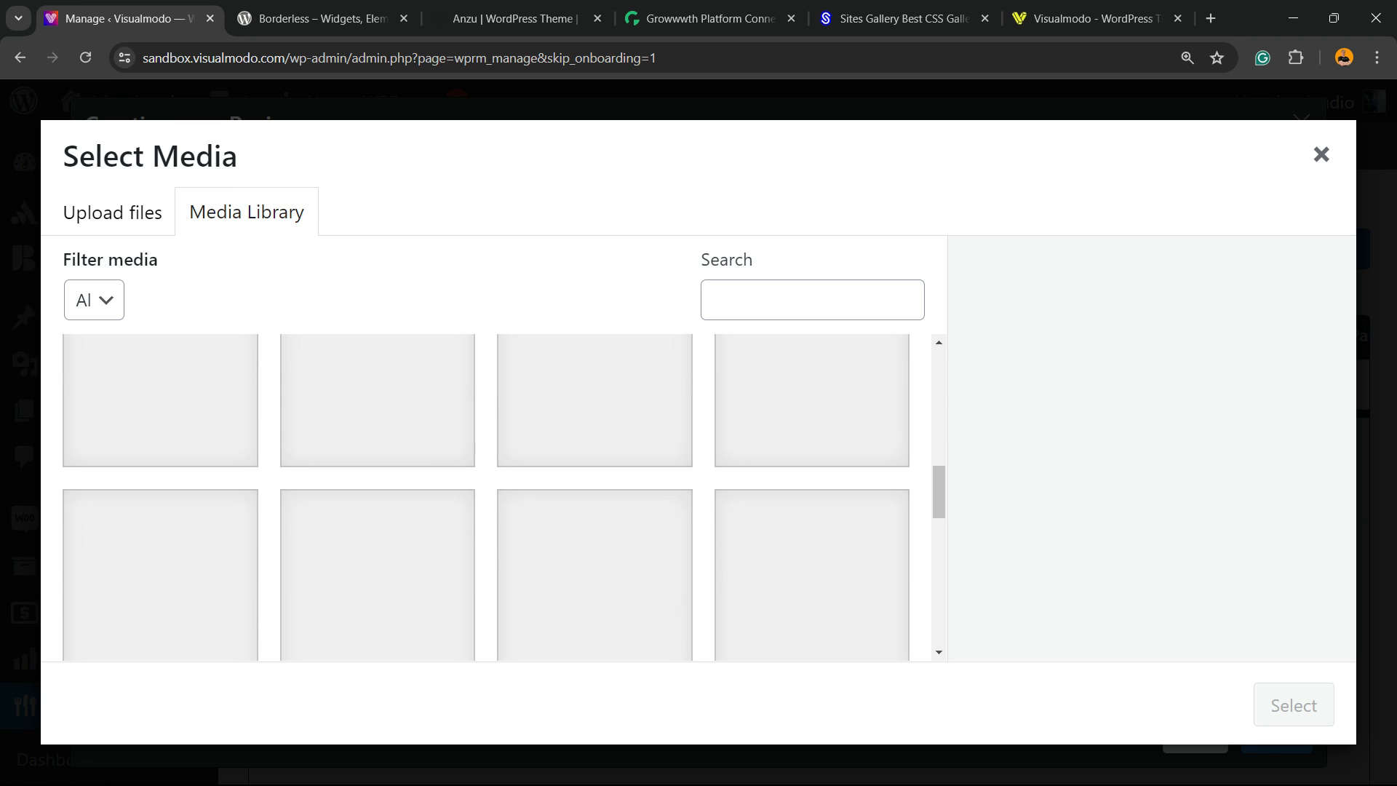
{"action": "scroll", "coordinate": [486, 498], "scroll_direction": "up", "scroll_amount": 5}
{"action": "scroll", "coordinate": [487, 497], "scroll_direction": "down", "scroll_amount": 3}
{"action": "scroll", "coordinate": [486, 498], "scroll_direction": "up", "scroll_amount": 3}
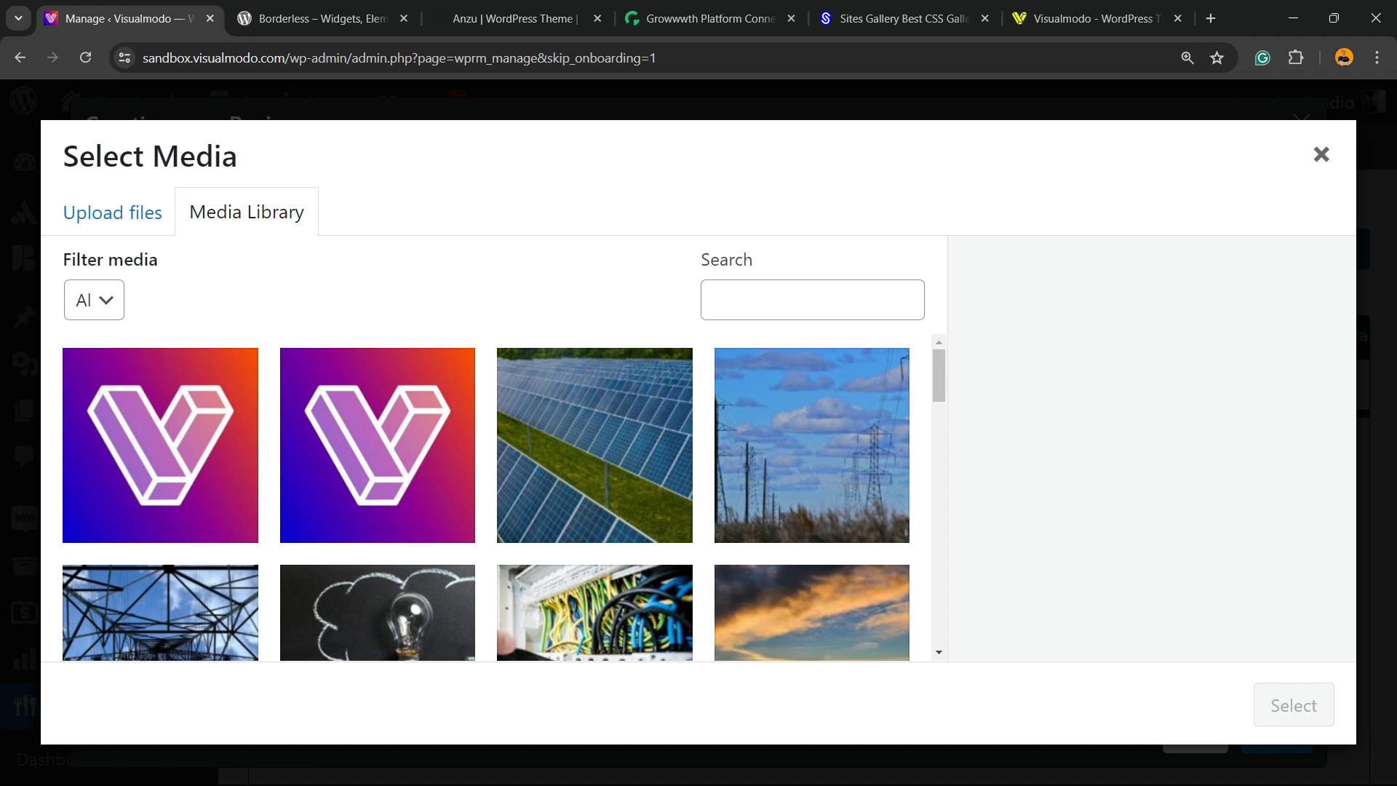
- Try to upload the Unsplash pizza photo from the Downloads folder as the recipe image
{"action": "left_click", "coordinate": [112, 213]}
{"action": "left_click", "coordinate": [697, 509]}
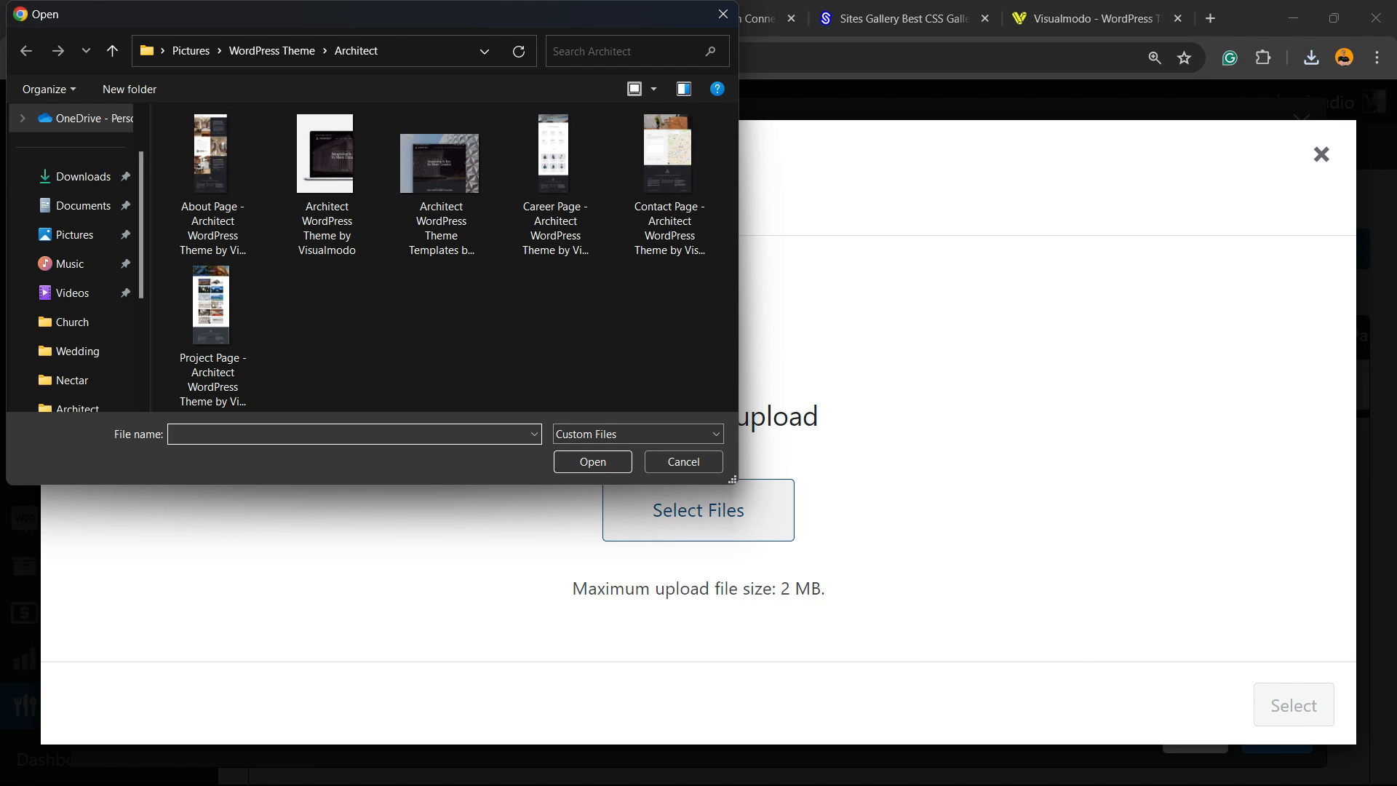
{"action": "left_click", "coordinate": [80, 177]}
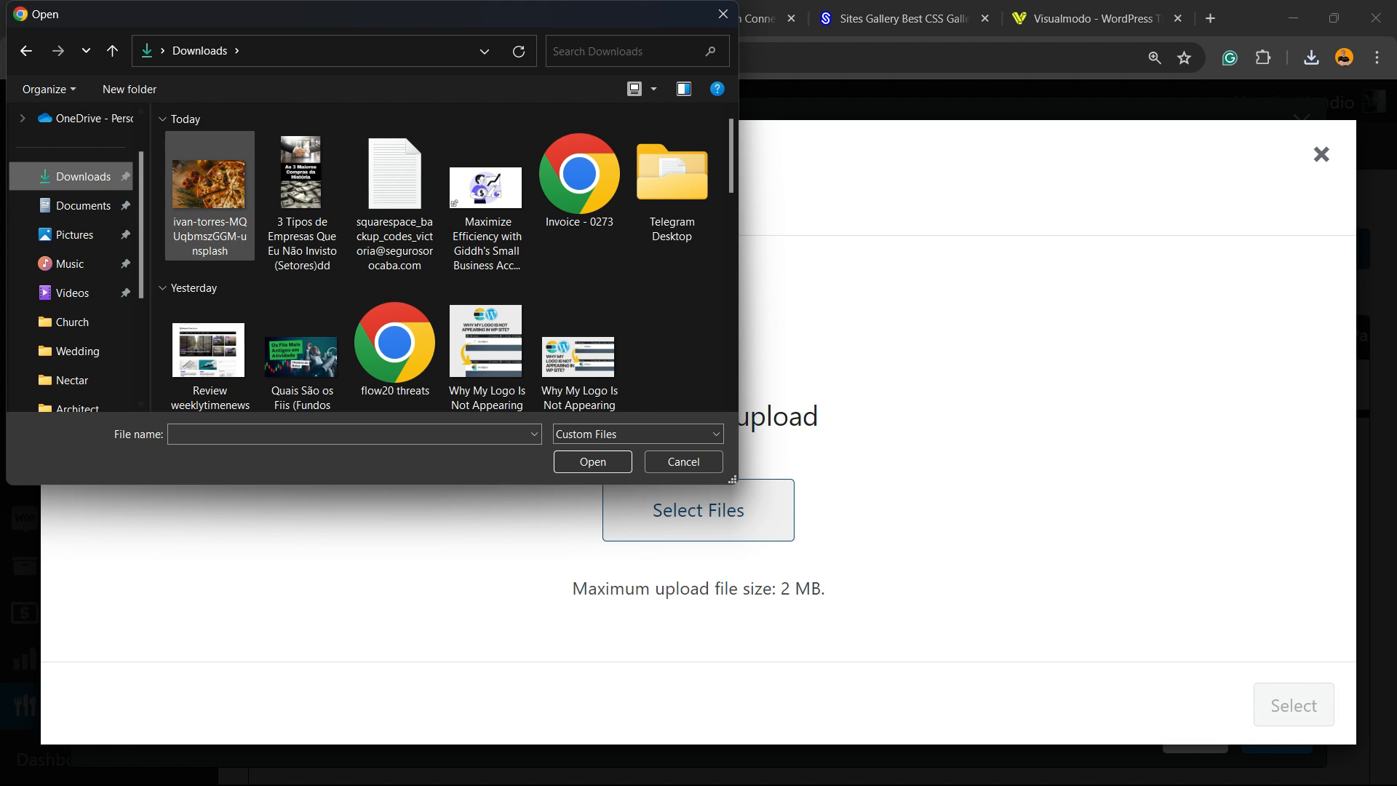
{"action": "left_click", "coordinate": [221, 211]}
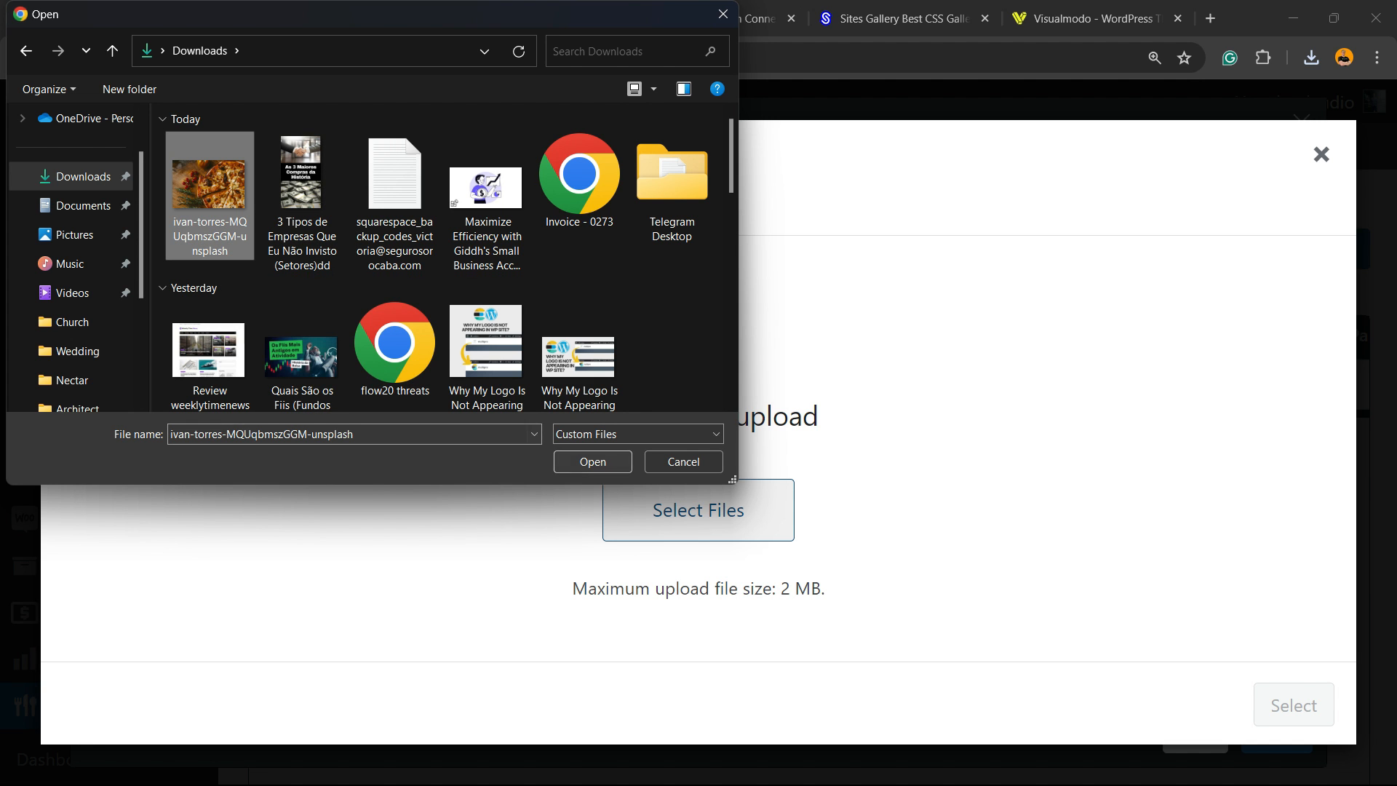
{"action": "left_click", "coordinate": [592, 461]}
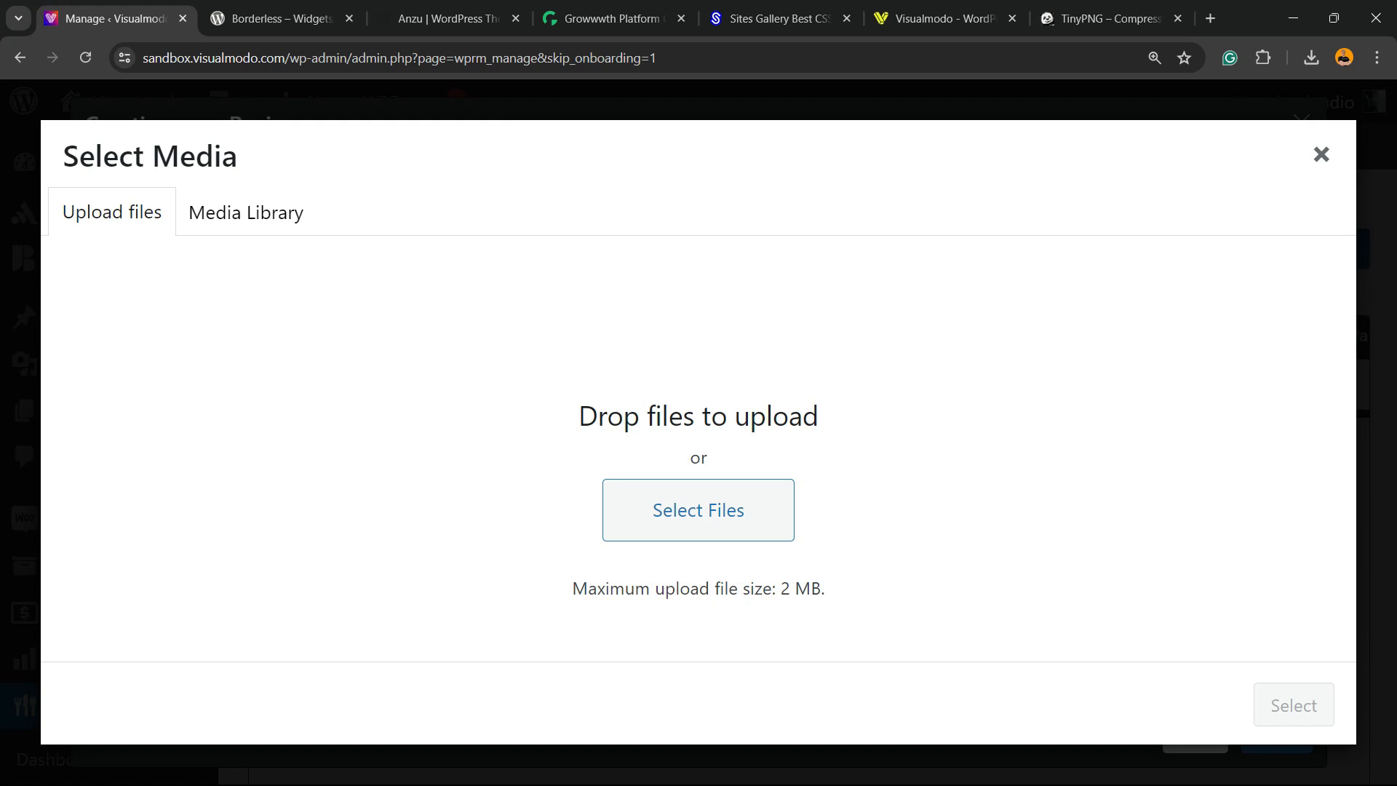
- Switch to TinyPNG, compress the Unsplash pizza photo from the Downloads folder, and download the optimized result
{"action": "left_click", "coordinate": [1112, 19]}
{"action": "left_click", "coordinate": [864, 306]}
{"action": "left_click", "coordinate": [209, 195]}
{"action": "left_click", "coordinate": [593, 463]}
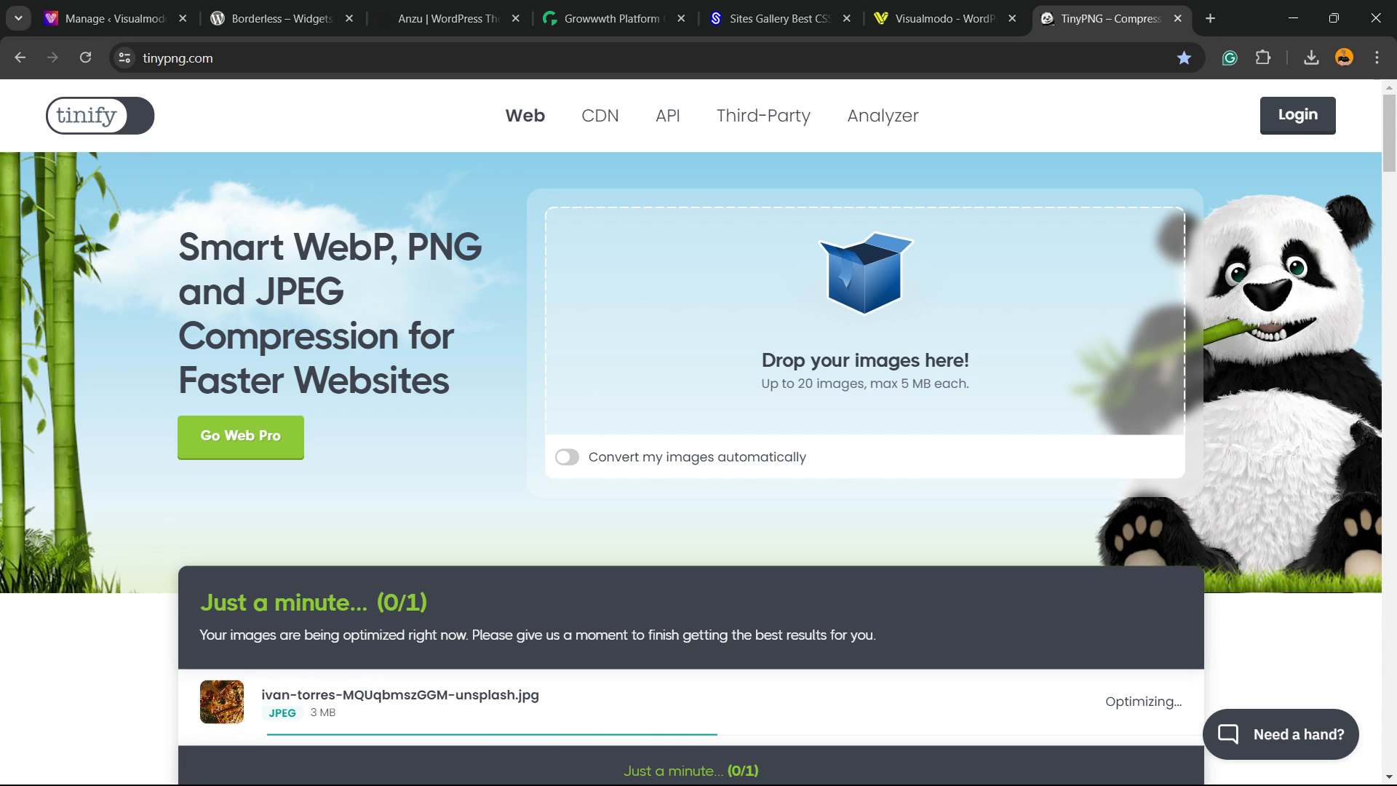
{"action": "scroll", "coordinate": [699, 437], "scroll_direction": "down", "scroll_amount": 2}
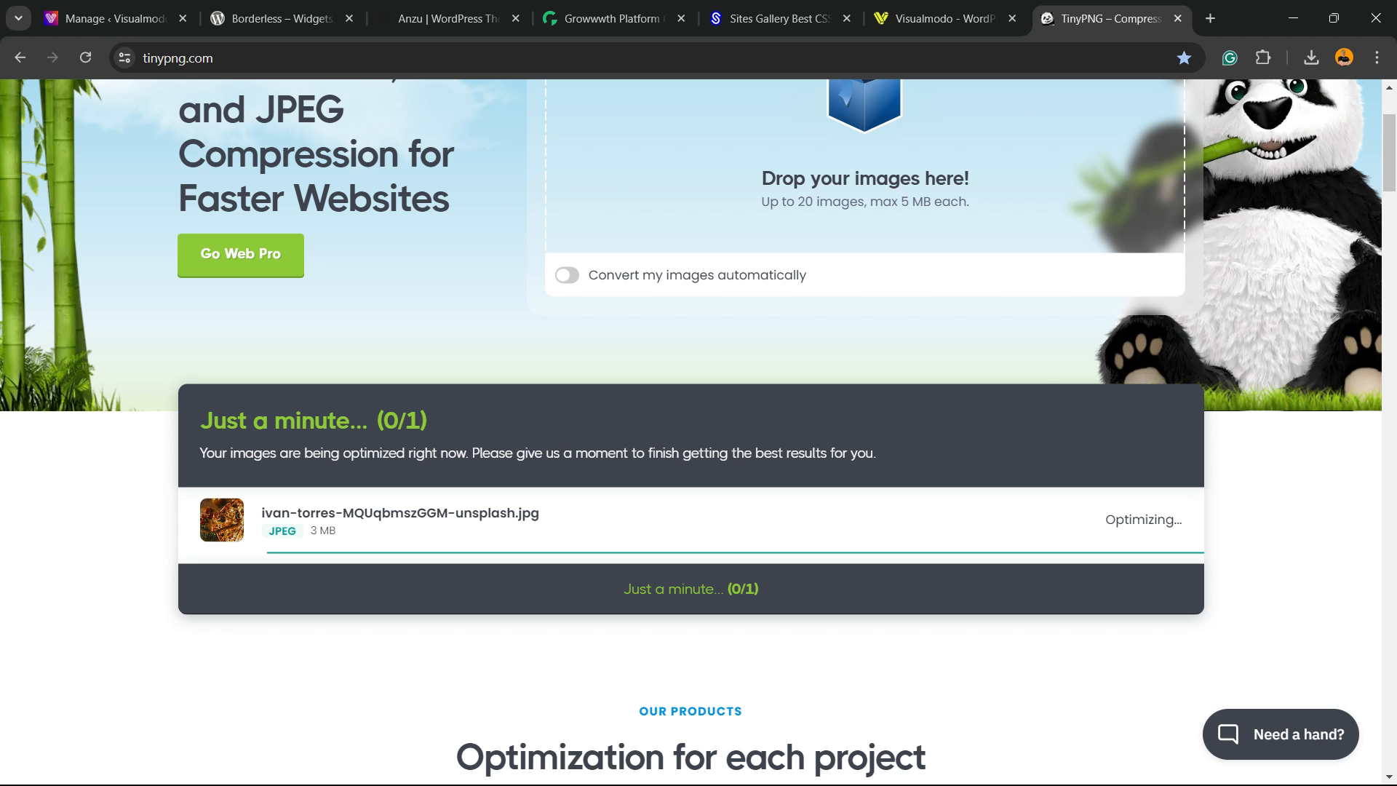
{"action": "scroll", "coordinate": [698, 429], "scroll_direction": "down", "scroll_amount": 5}
{"action": "scroll", "coordinate": [699, 430], "scroll_direction": "up", "scroll_amount": 8}
{"action": "scroll", "coordinate": [699, 430], "scroll_direction": "down", "scroll_amount": 3}
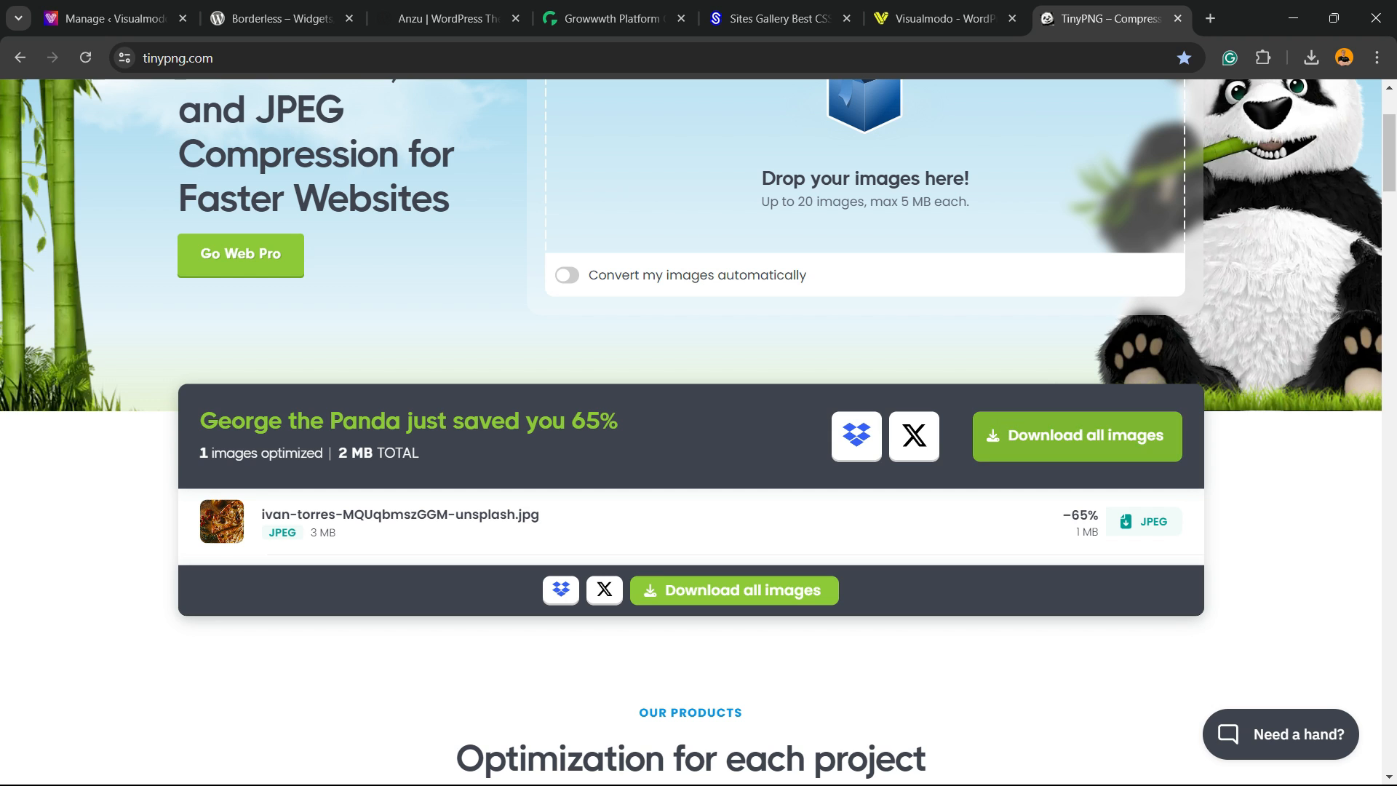
{"action": "left_click", "coordinate": [1077, 436]}
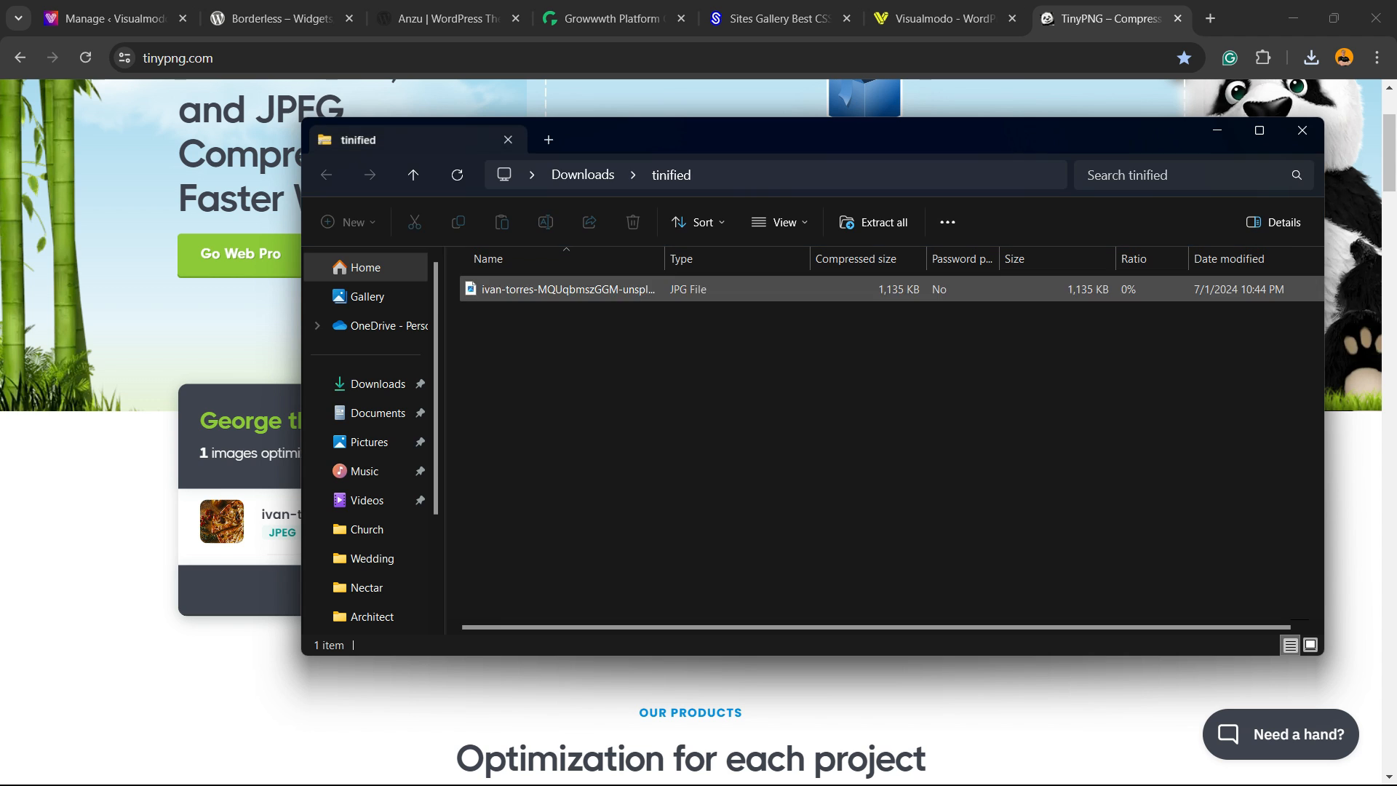
{"action": "left_click_drag", "start_coordinate": [511, 290], "coordinate": [375, 296]}
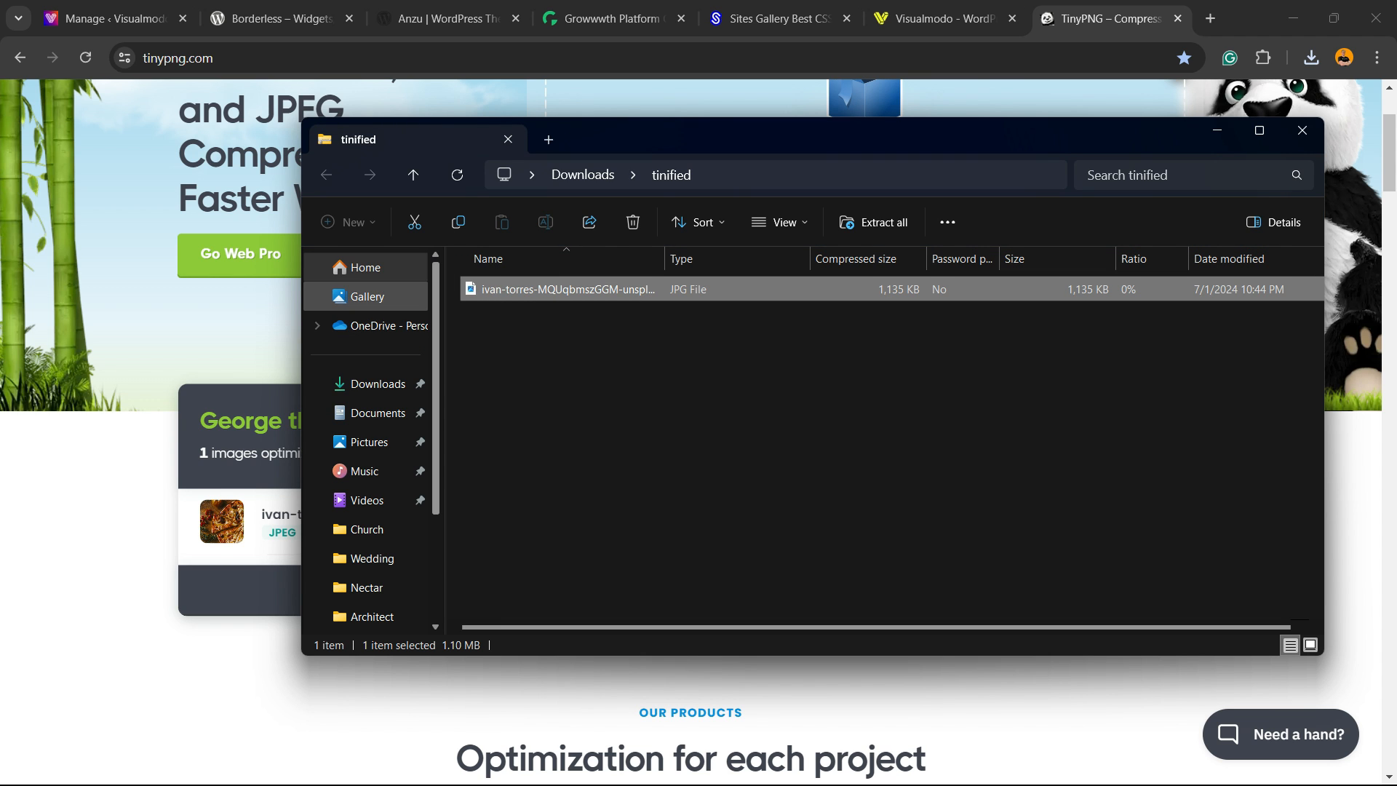
{"action": "left_click", "coordinate": [371, 297]}
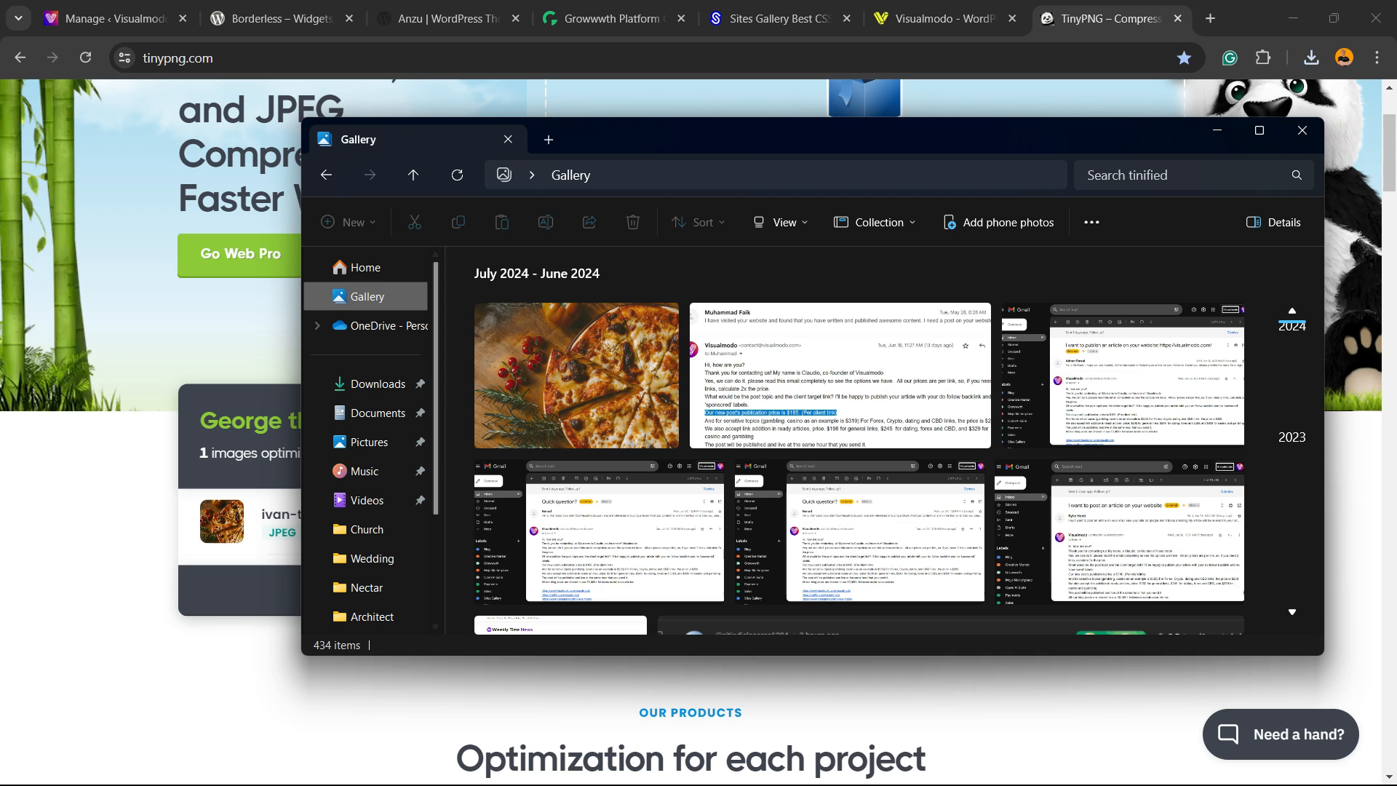
{"action": "left_click", "coordinate": [378, 384]}
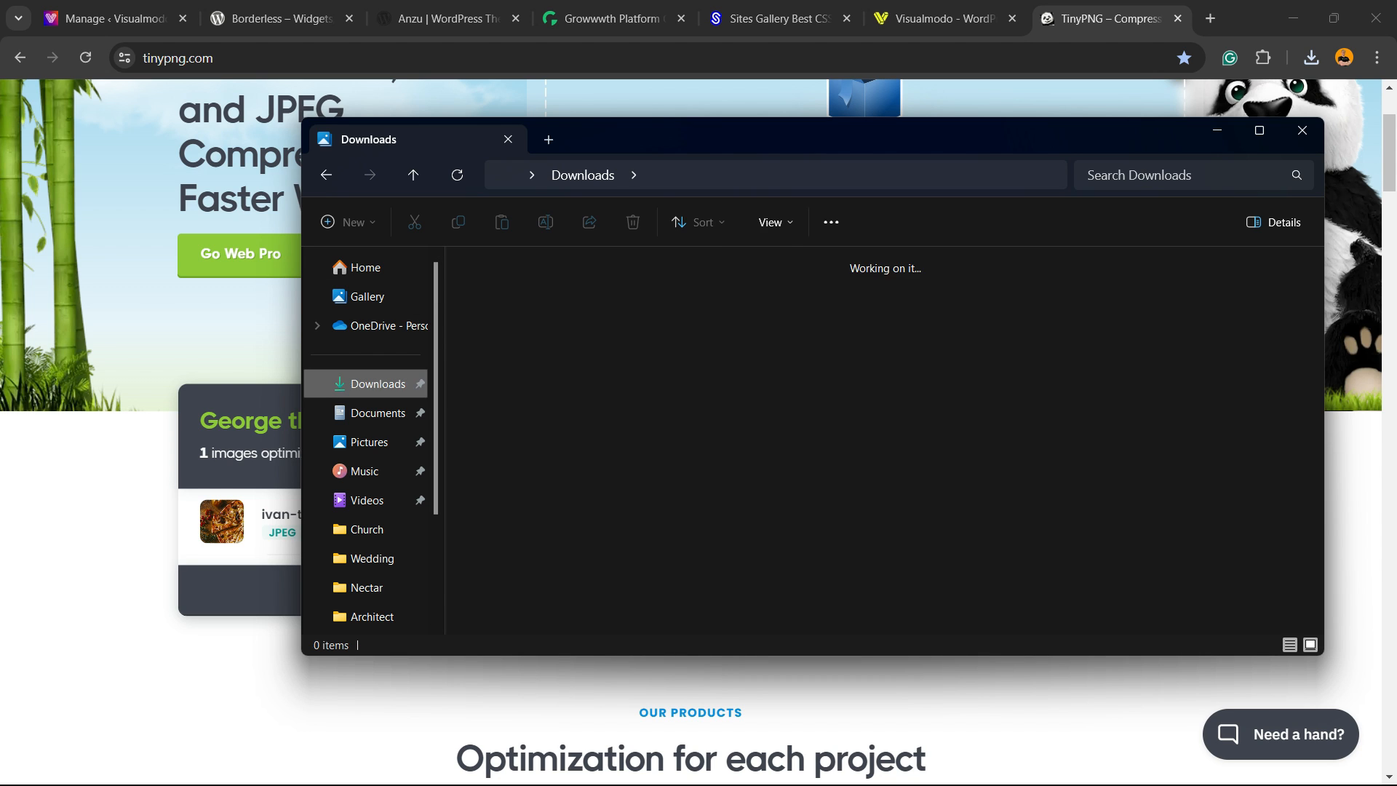
{"action": "double_click", "coordinate": [520, 339]}
- Copy the compressed pizza photo from the tinified archive to the Downloads folder, replacing the existing file
{"action": "left_click", "coordinate": [568, 289]}
{"action": "left_click_drag", "start_coordinate": [568, 289], "coordinate": [358, 386]}
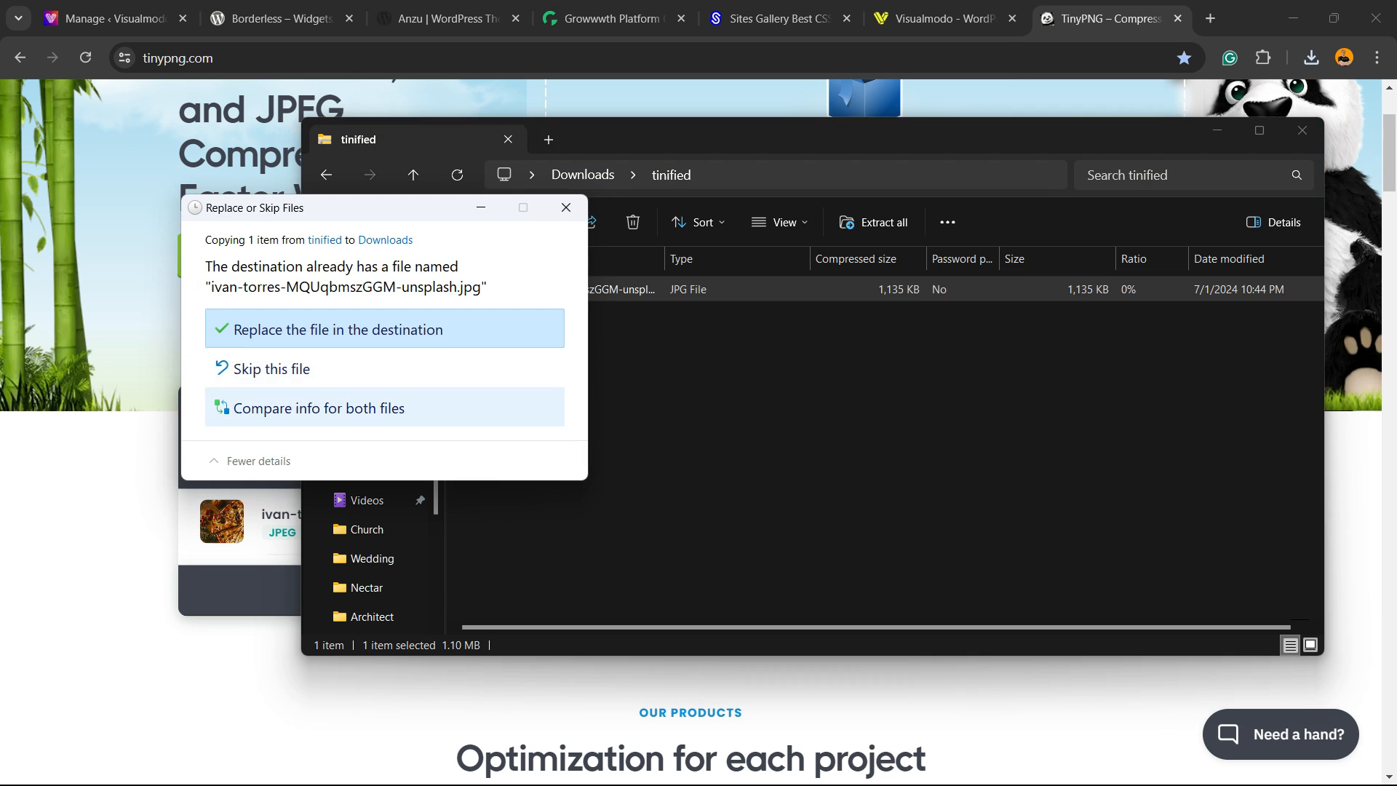
{"action": "left_click", "coordinate": [338, 329]}
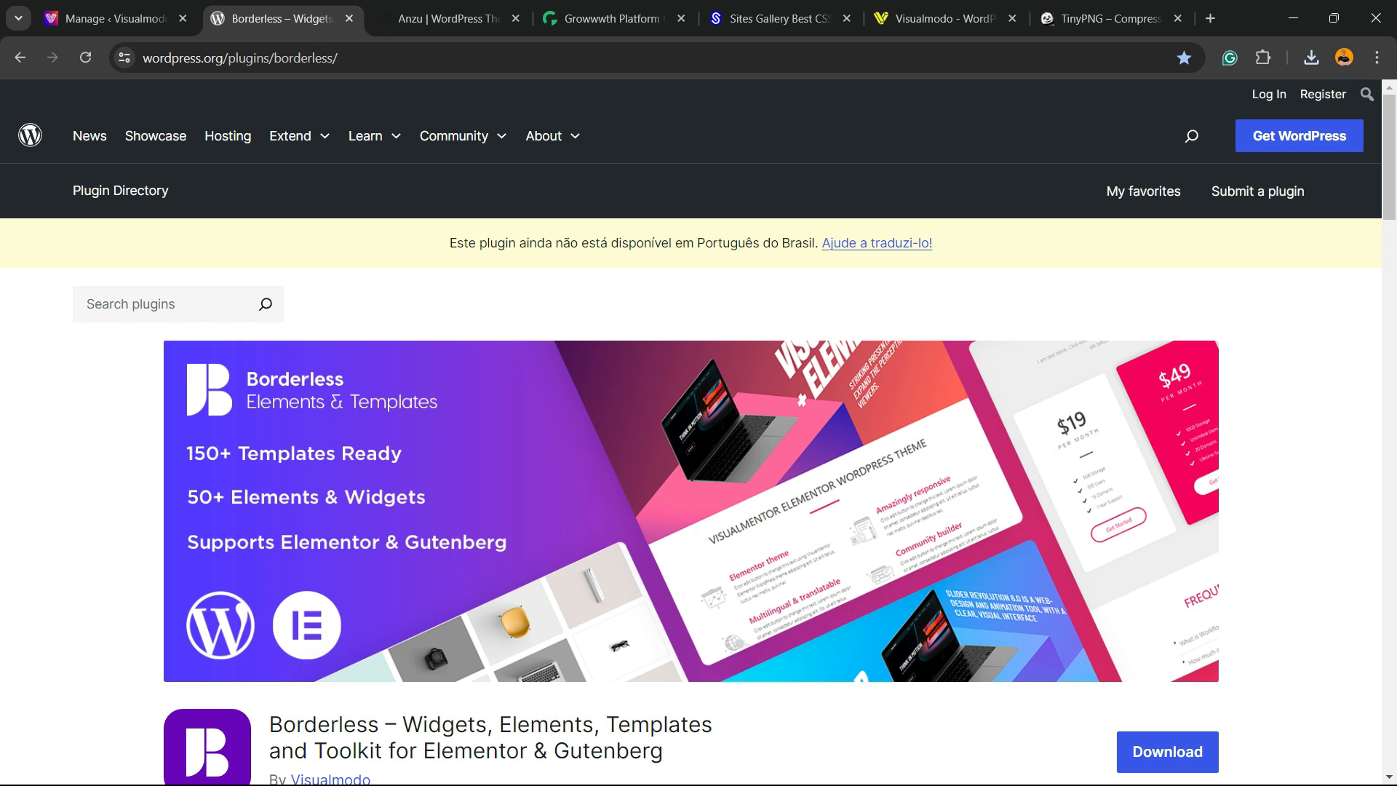
- Return to the recipe editor, upload the compressed Unsplash pizza photo from the Downloads folder, and set it as the recipe image
{"action": "key", "text": "ctrl+1"}
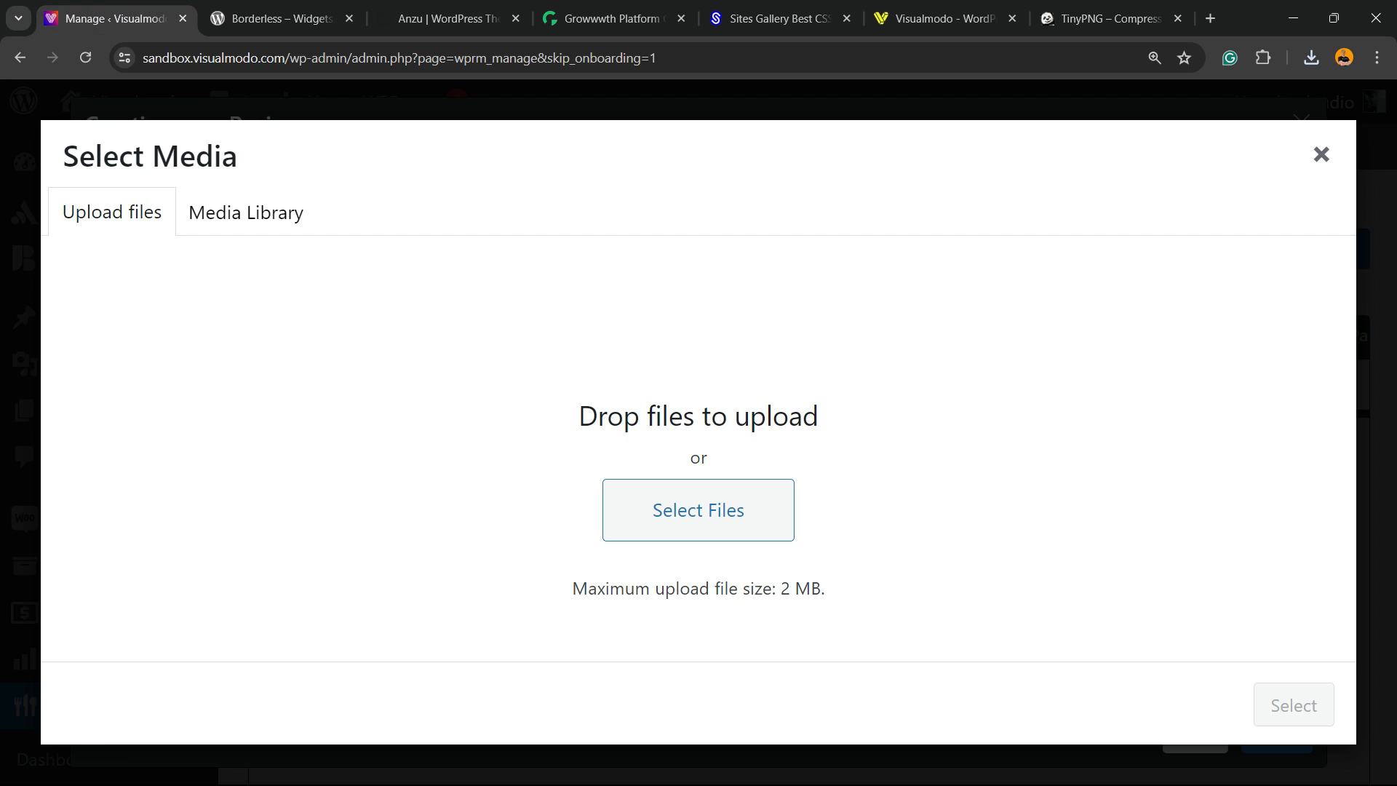
{"action": "left_click", "coordinate": [698, 510]}
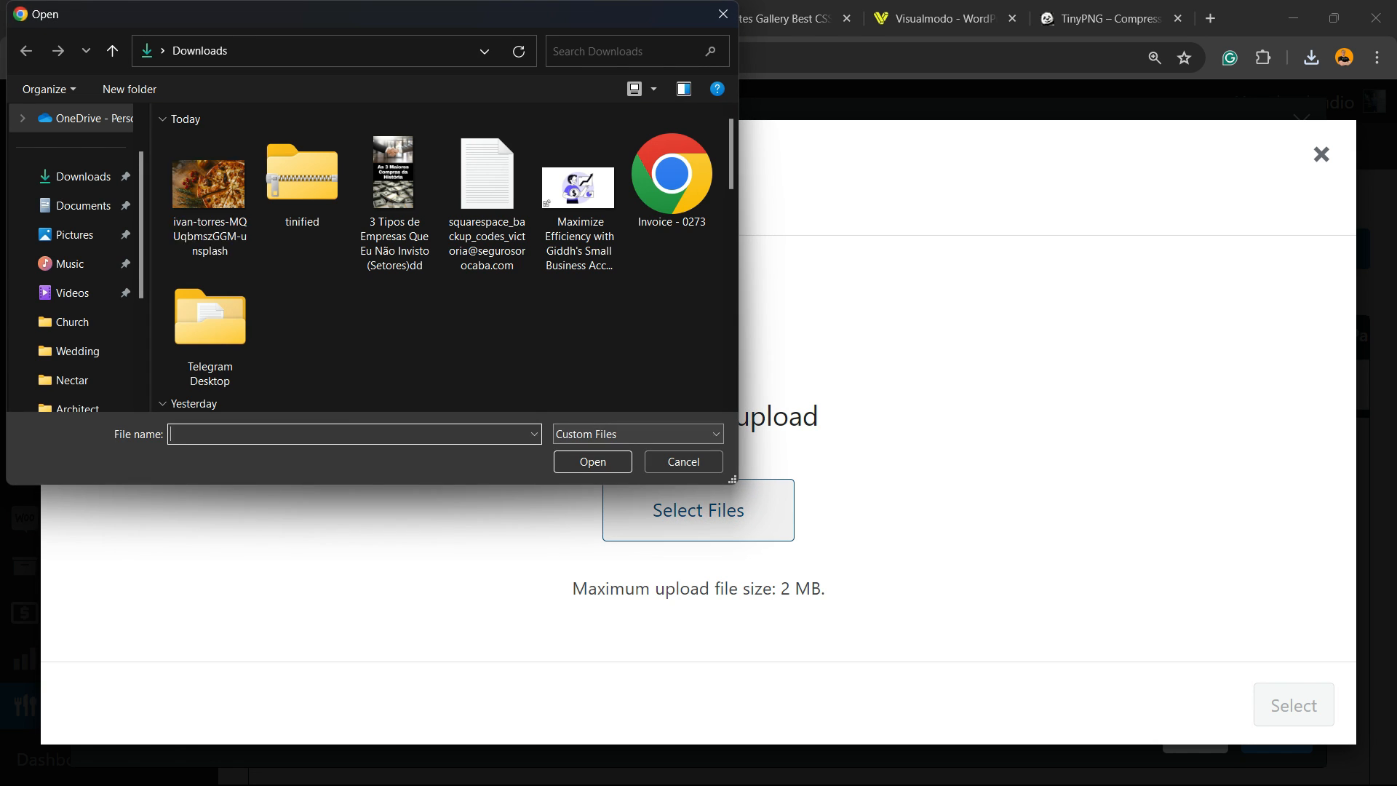
{"action": "key", "text": "Return"}
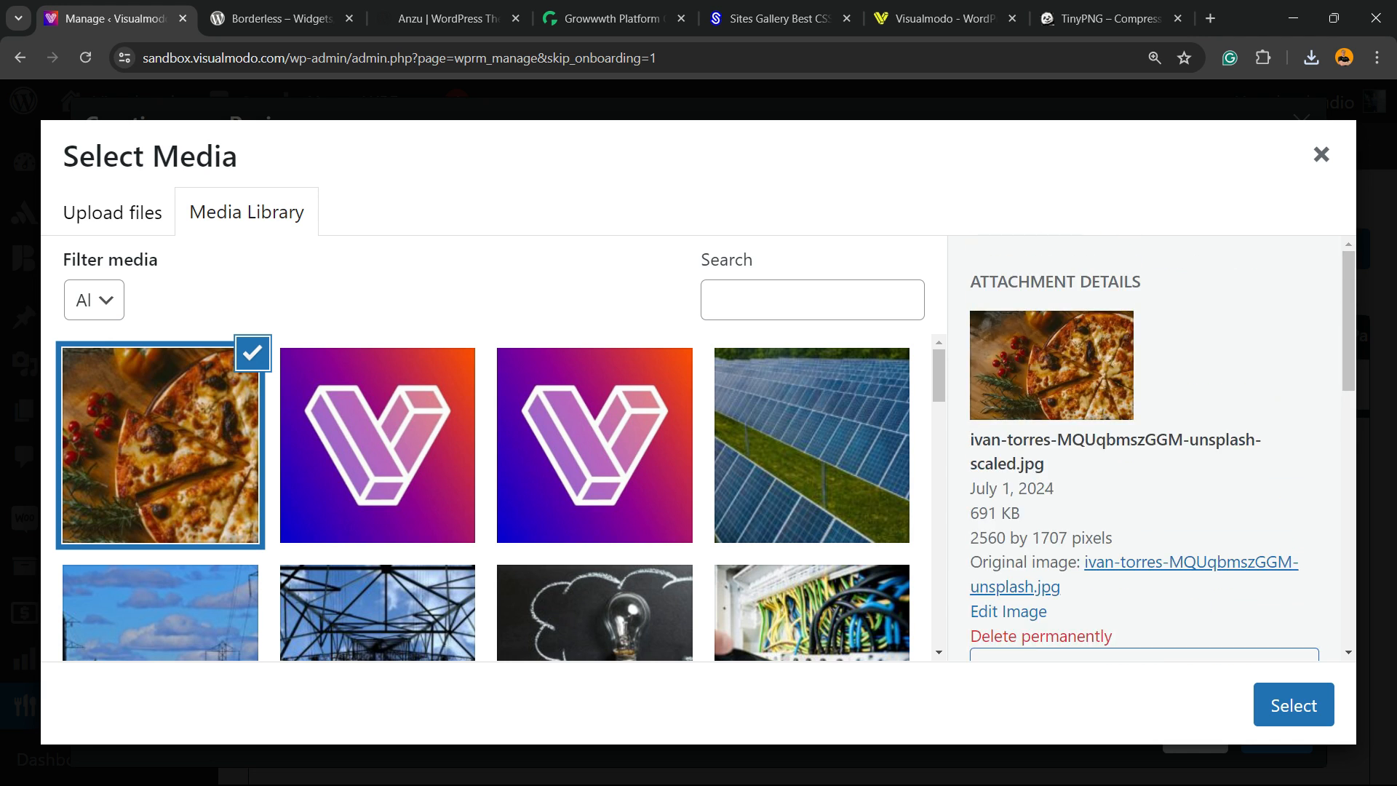
{"action": "left_click", "coordinate": [1293, 704]}
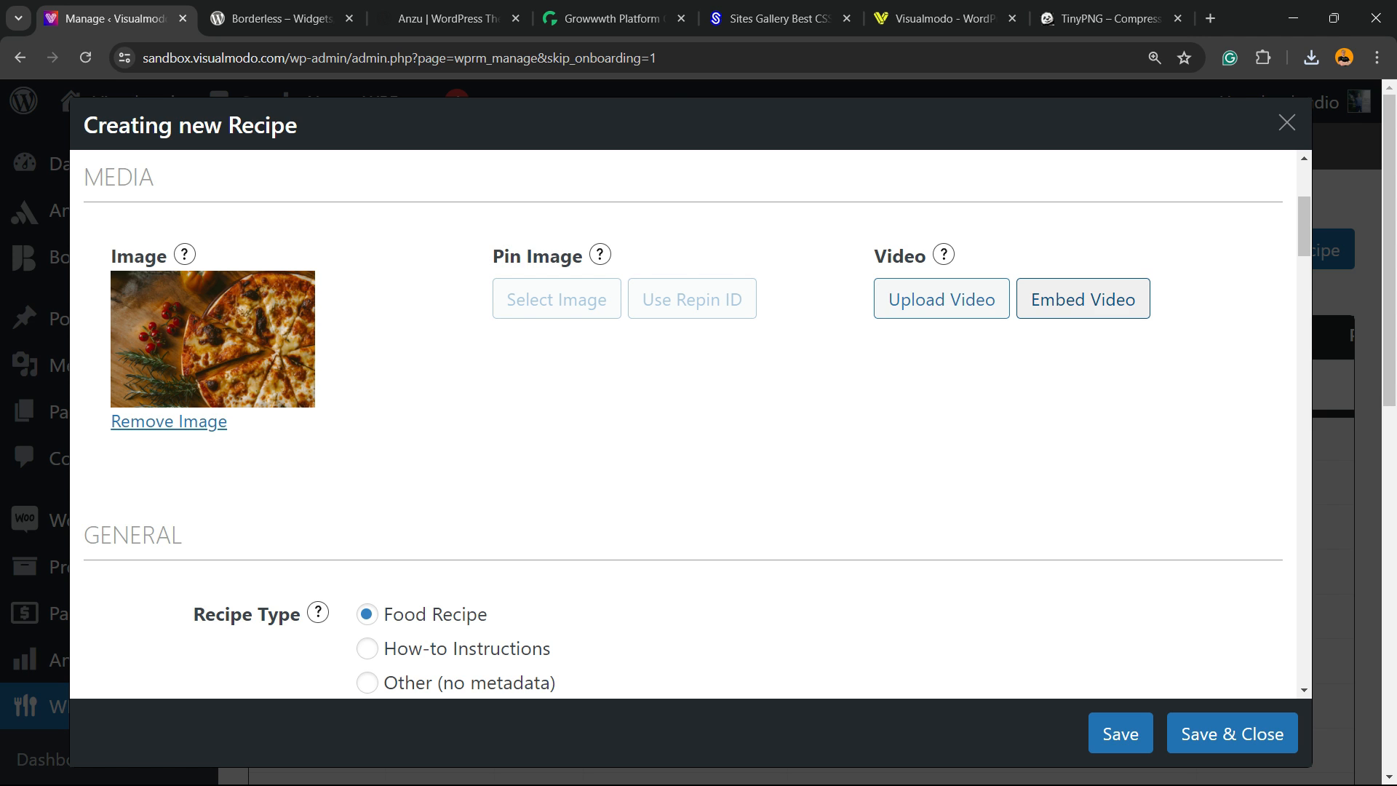
- Open the recipe's video embed field and look over the media and general sections
{"action": "left_click", "coordinate": [1083, 298]}
{"action": "left_click", "coordinate": [1065, 328]}
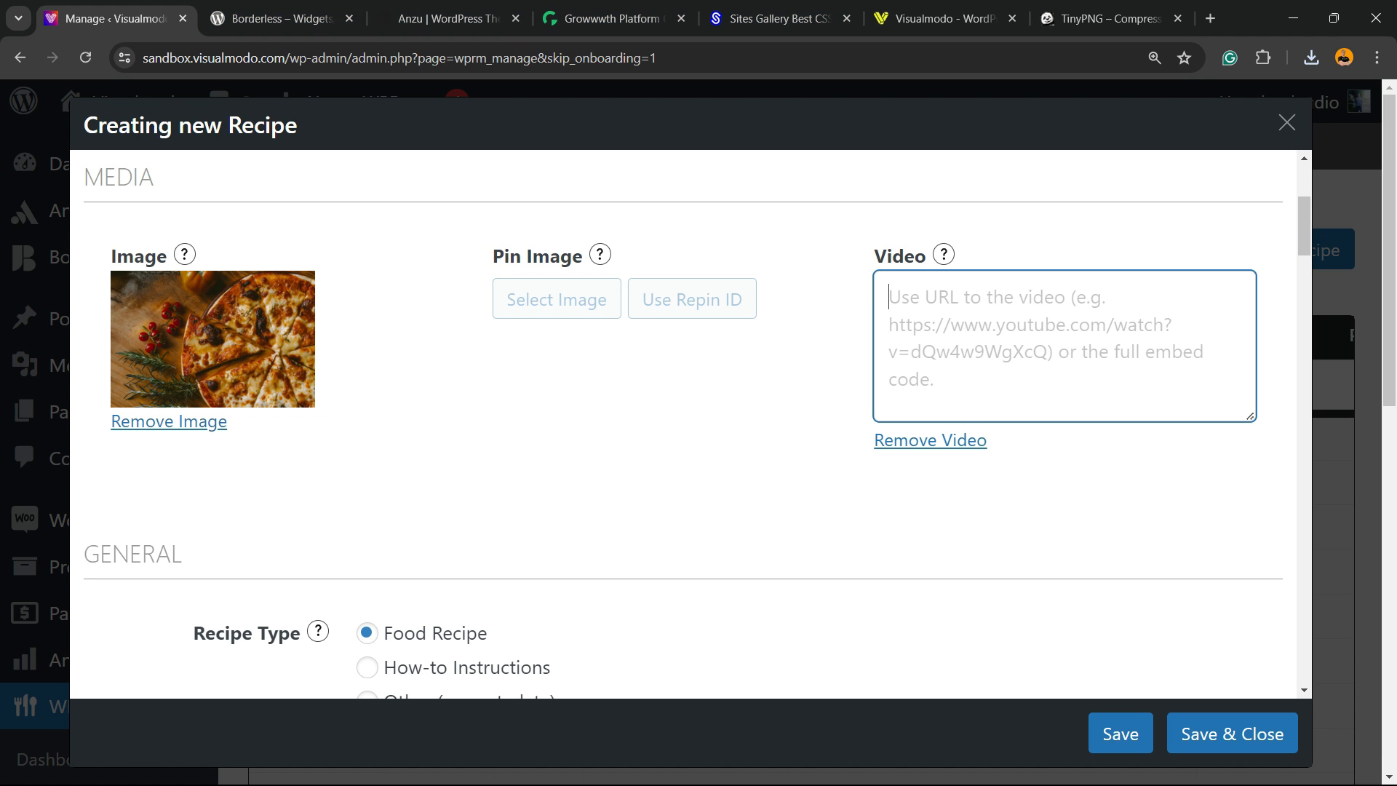
{"action": "scroll", "coordinate": [684, 426], "scroll_direction": "down", "scroll_amount": 5}
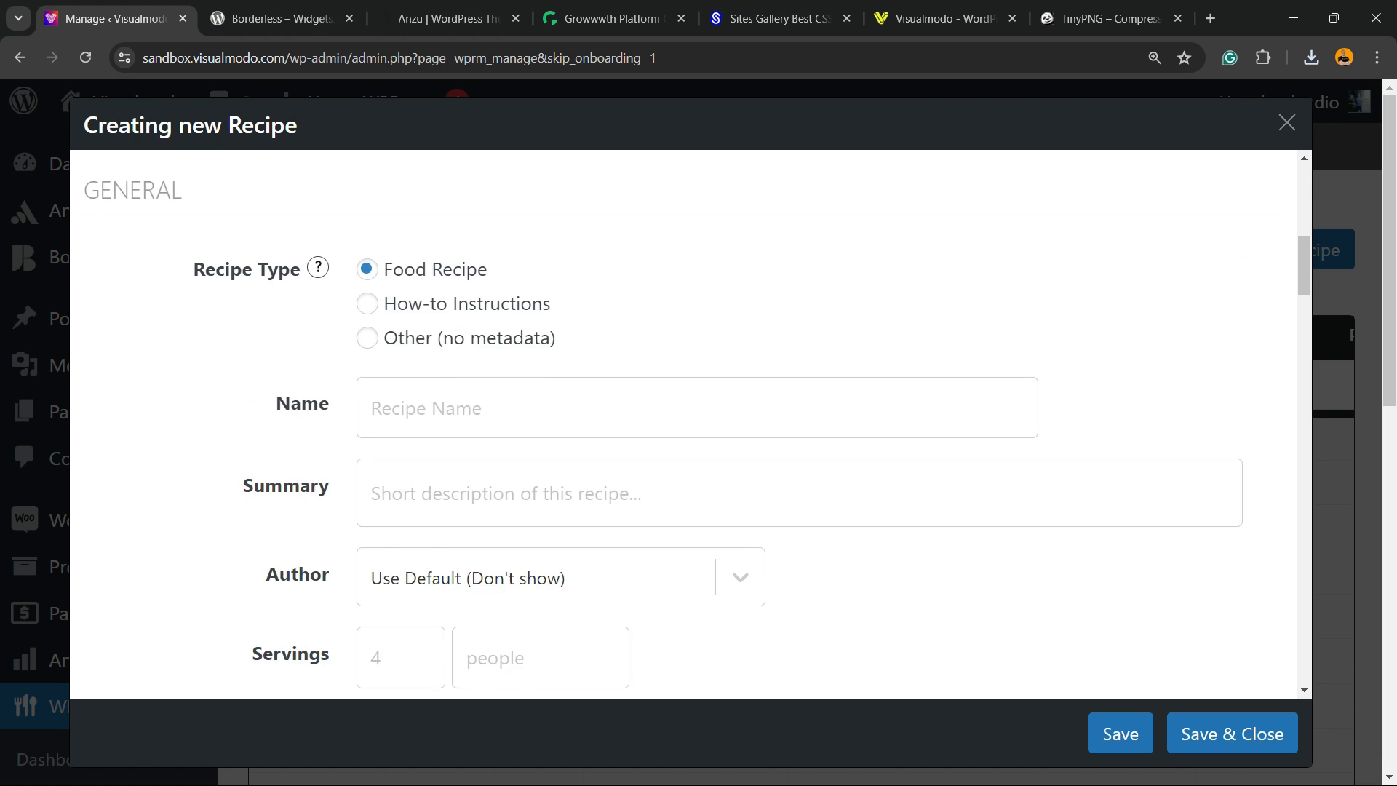
{"action": "scroll", "coordinate": [684, 426], "scroll_direction": "up", "scroll_amount": 3}
{"action": "scroll", "coordinate": [683, 425], "scroll_direction": "up", "scroll_amount": 2}
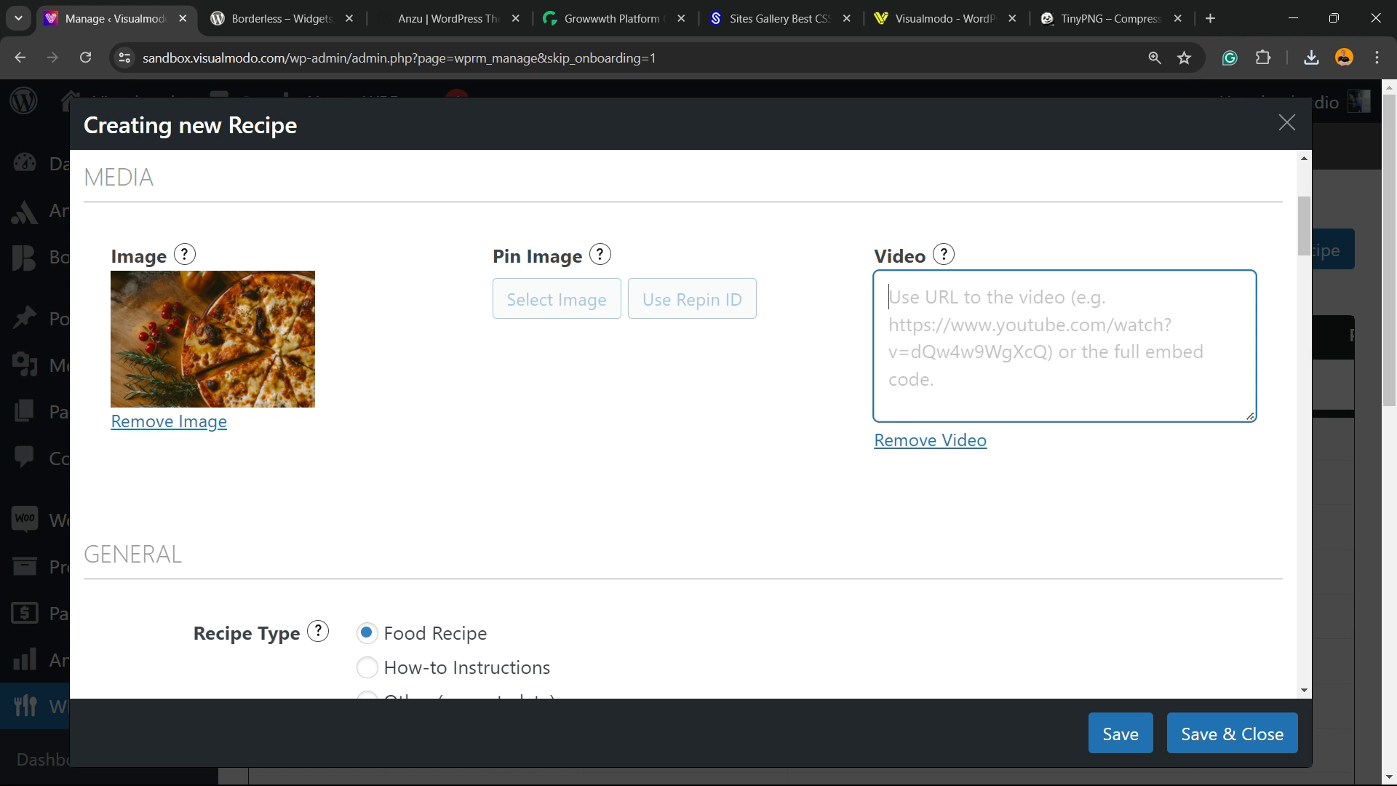
{"action": "scroll", "coordinate": [684, 426], "scroll_direction": "down", "scroll_amount": 2}
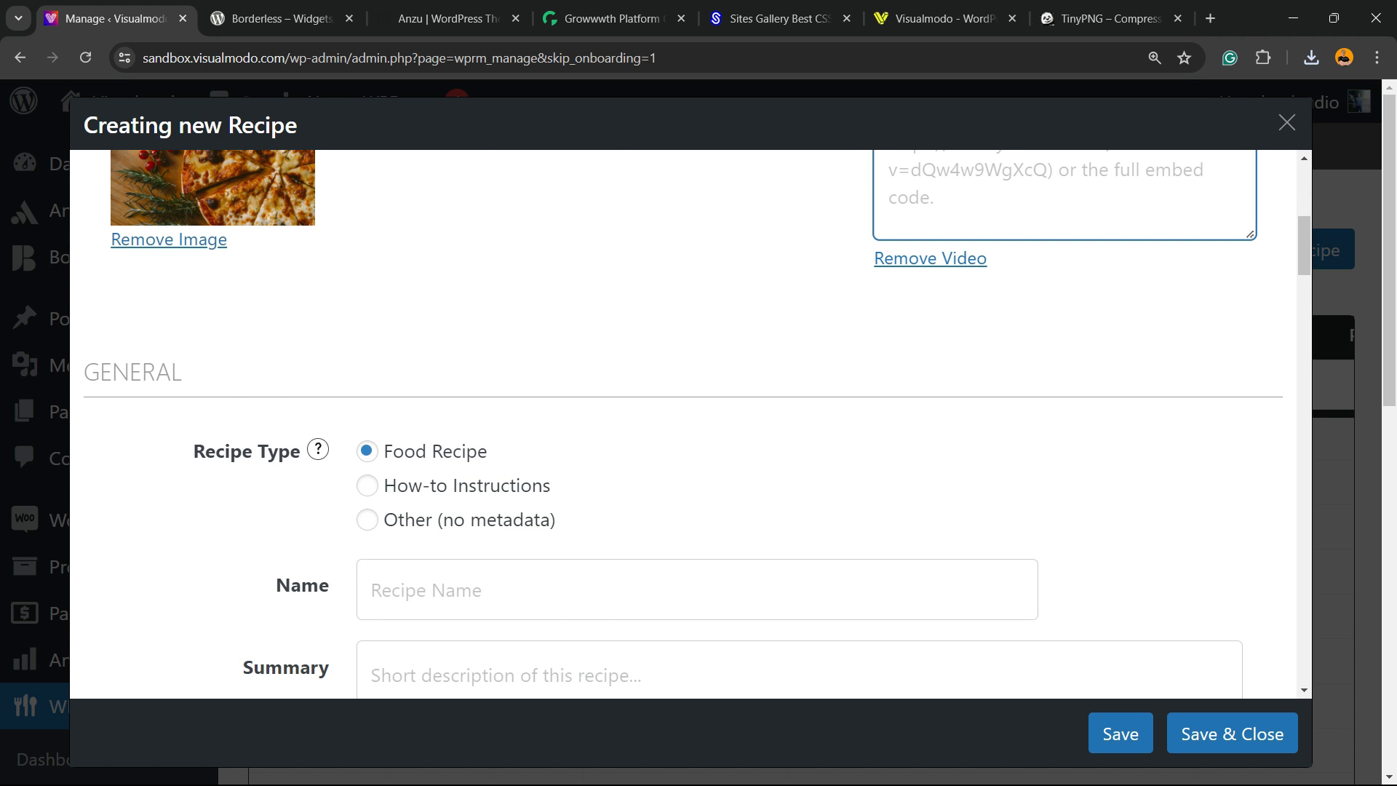
- Name the recipe "pizza" and fill its summary with the word "pizza" four times
{"action": "scroll", "coordinate": [683, 425], "scroll_direction": "down", "scroll_amount": 2}
{"action": "left_click", "coordinate": [697, 408]}
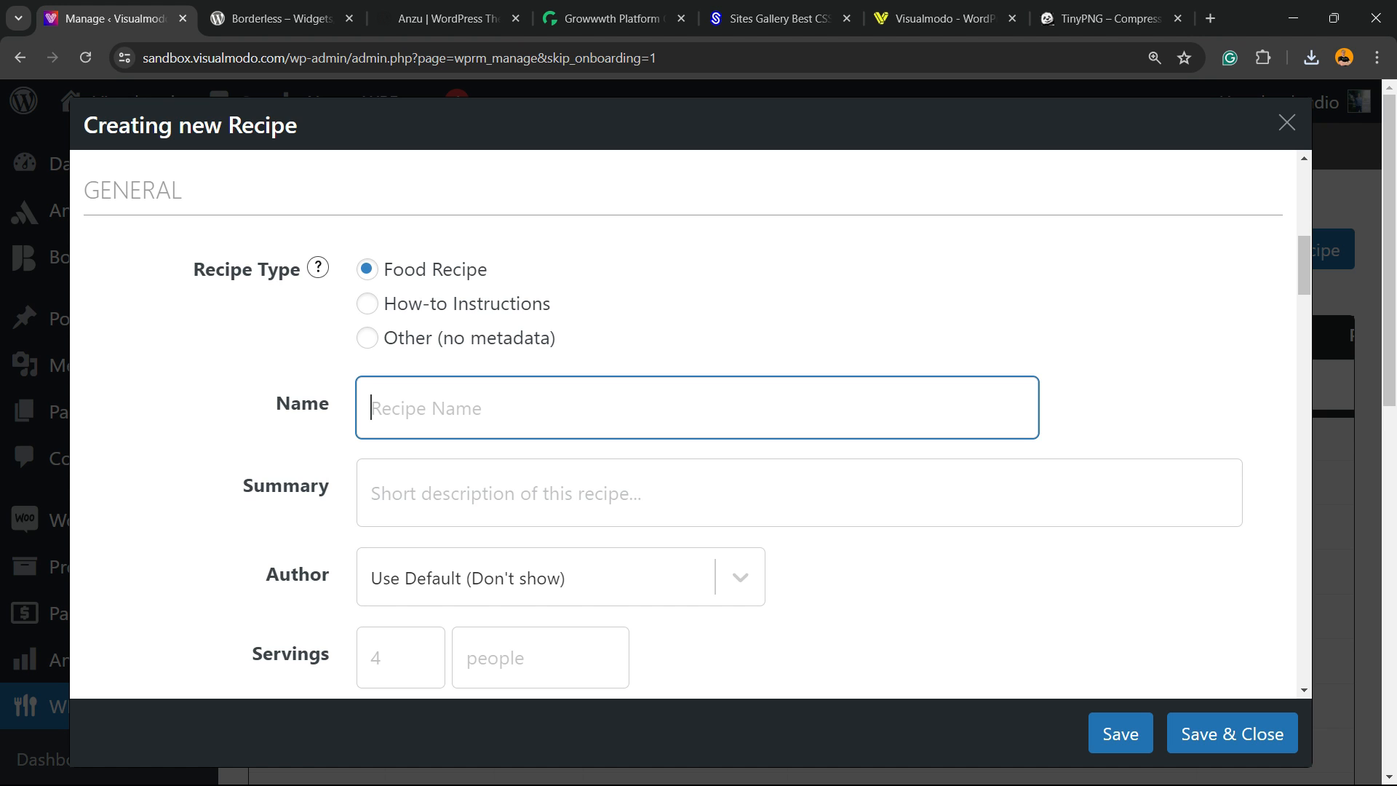
{"action": "type", "text": "pizza"}
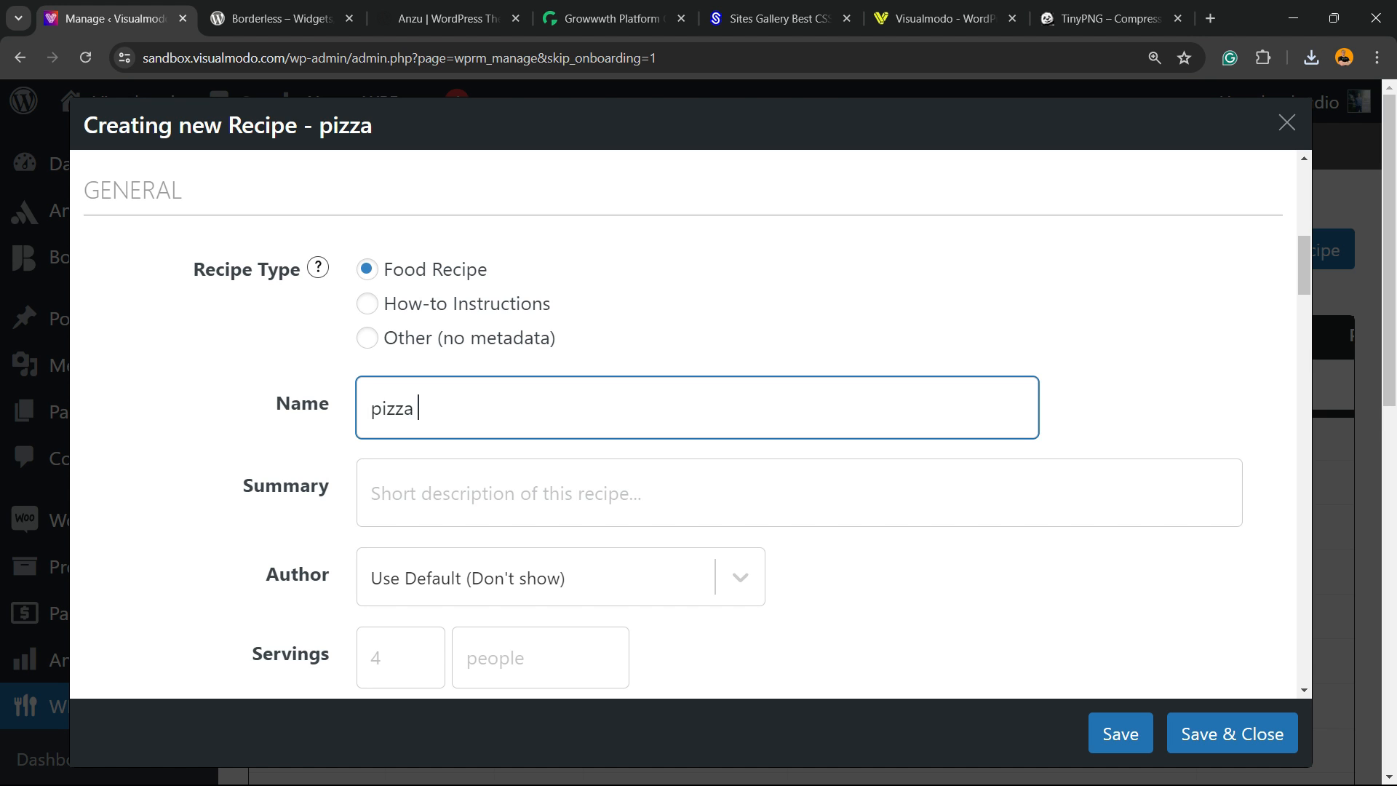
{"action": "left_click", "coordinate": [507, 493]}
{"action": "type", "text": "pizza"}
{"action": "type", "text": "pizza"}
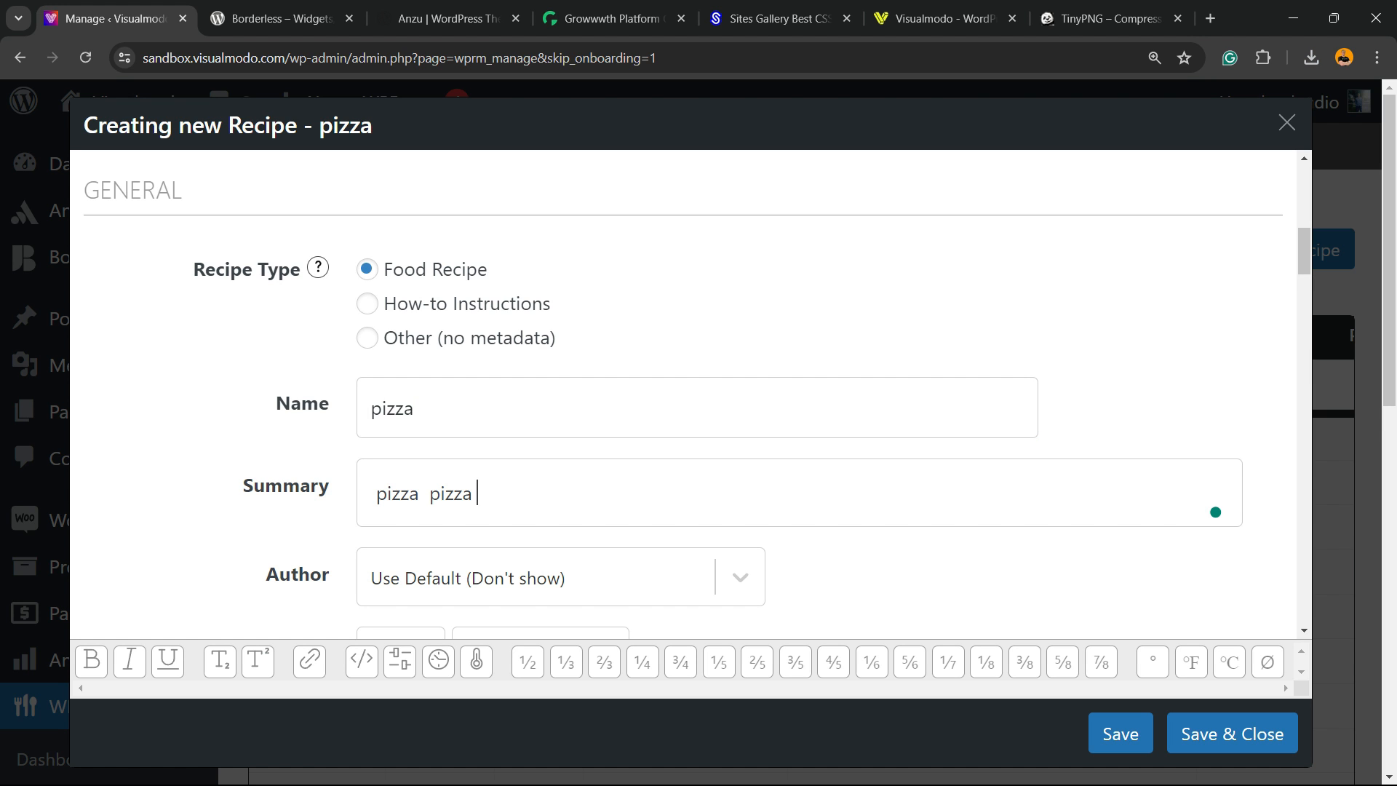
{"action": "key", "text": "ctrl+v"}
{"action": "key", "text": "ctrl+v"}
- Set the recipe's author to a custom author name and enter the author's name
{"action": "scroll", "coordinate": [691, 393], "scroll_direction": "down", "scroll_amount": 3}
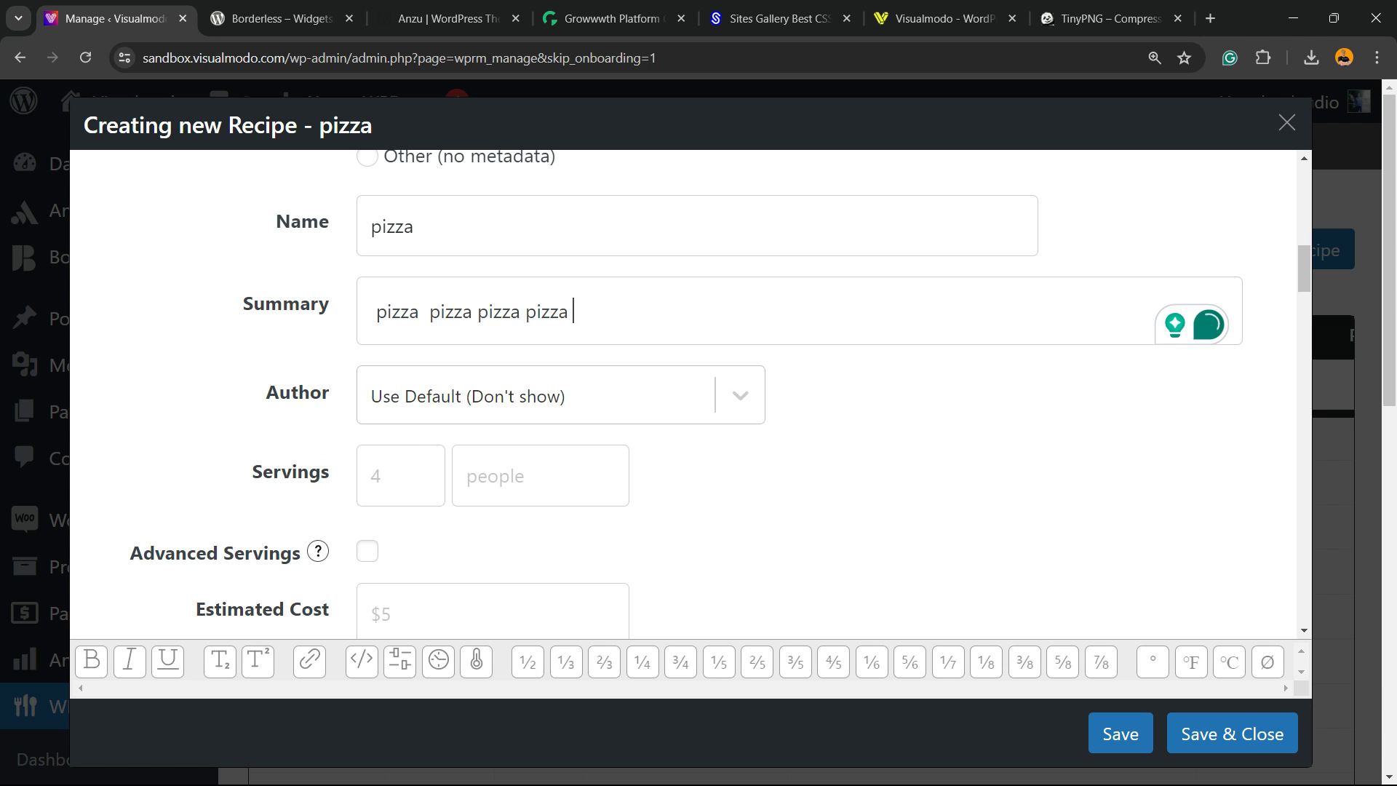
{"action": "left_click", "coordinate": [560, 395]}
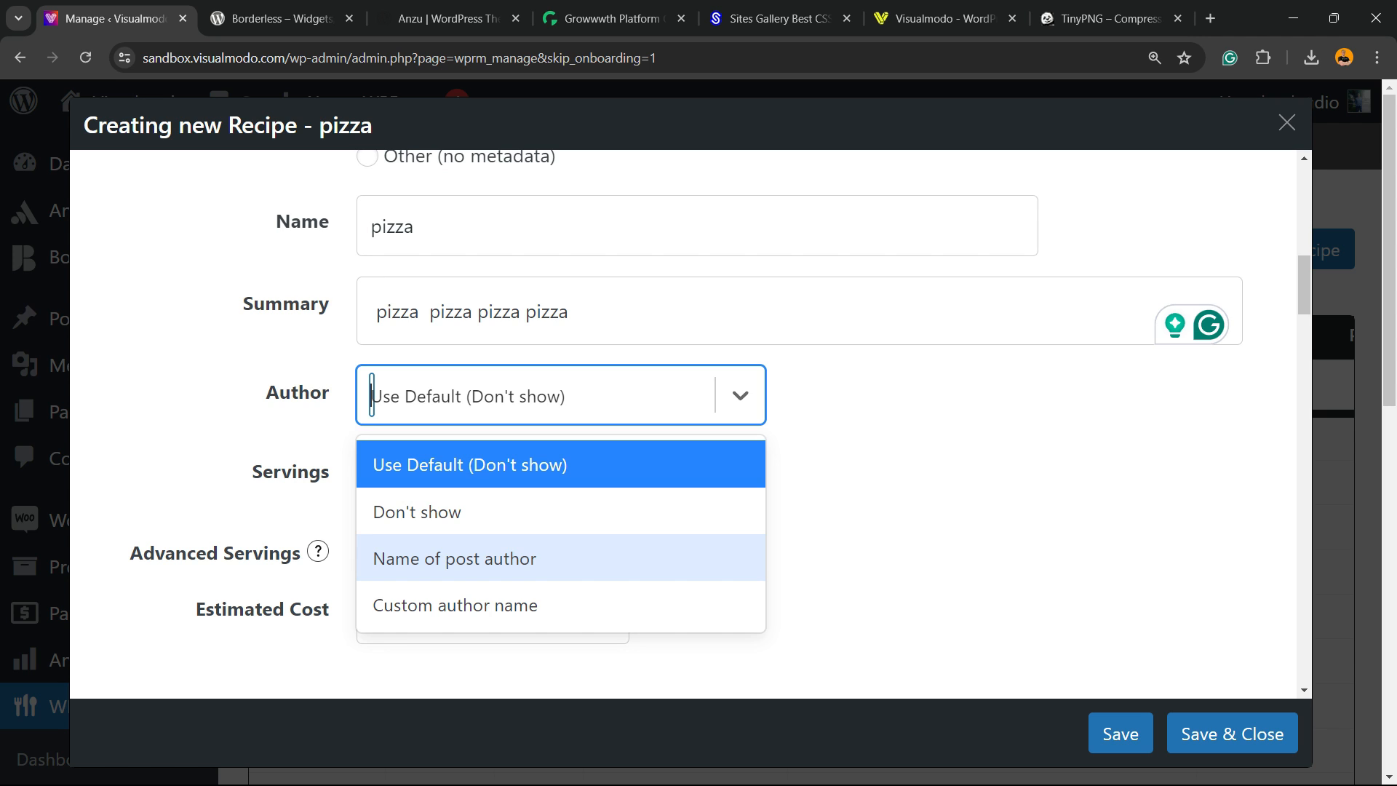
{"action": "left_click", "coordinate": [560, 605]}
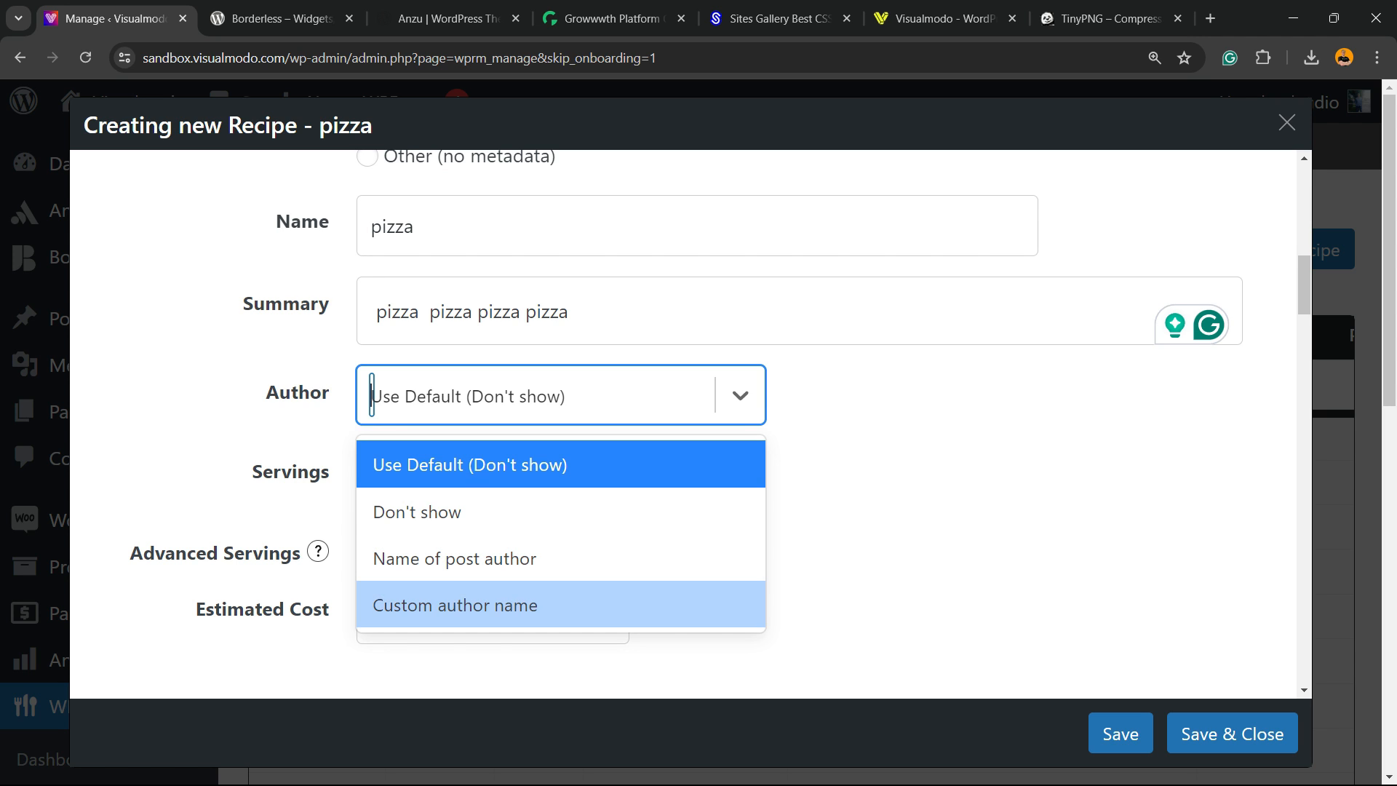
{"action": "left_click", "coordinate": [561, 462]}
{"action": "type", "text": "Claudio P"}
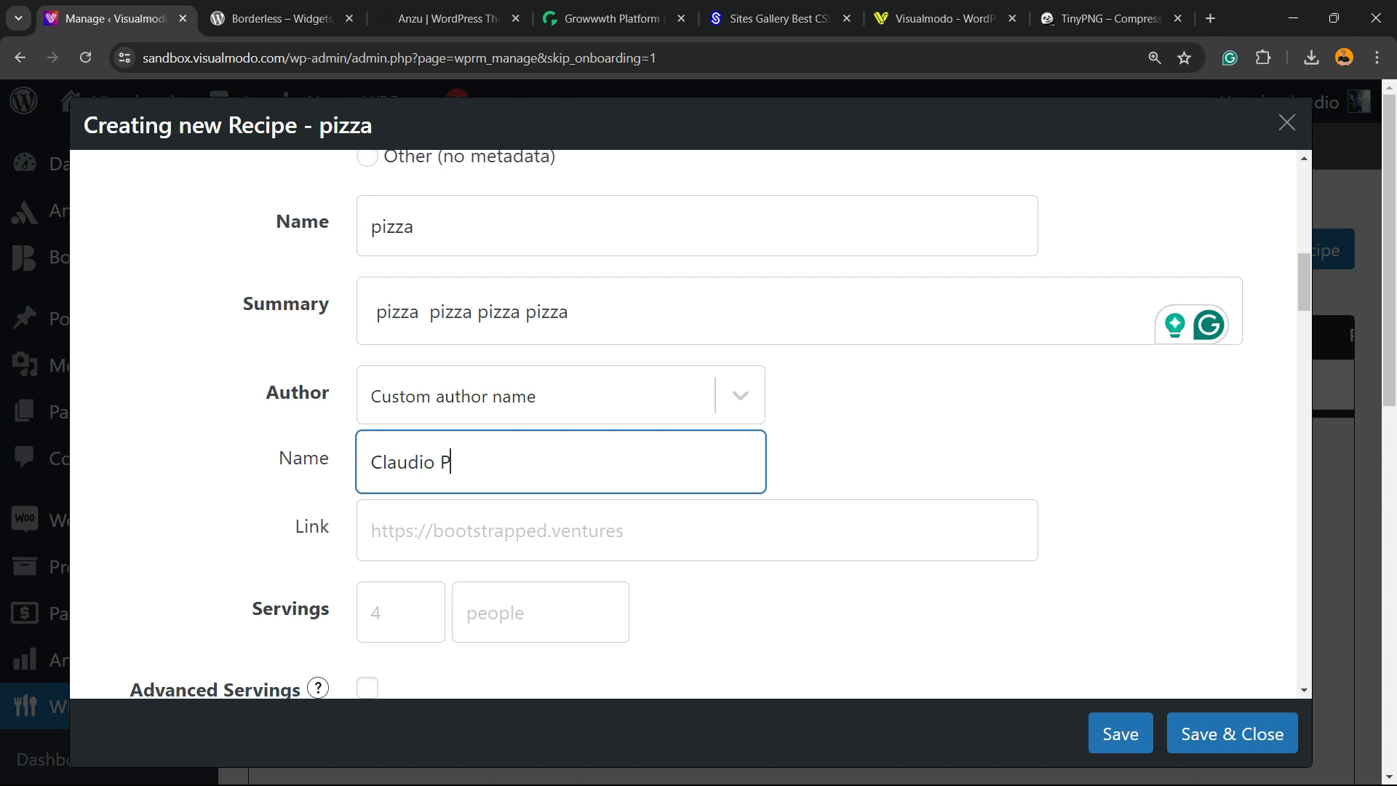
- Set the recipe's servings to 5 people, leaving the author link empty
{"action": "scroll", "coordinate": [684, 422], "scroll_direction": "down", "scroll_amount": 3}
{"action": "key", "text": "Tab"}
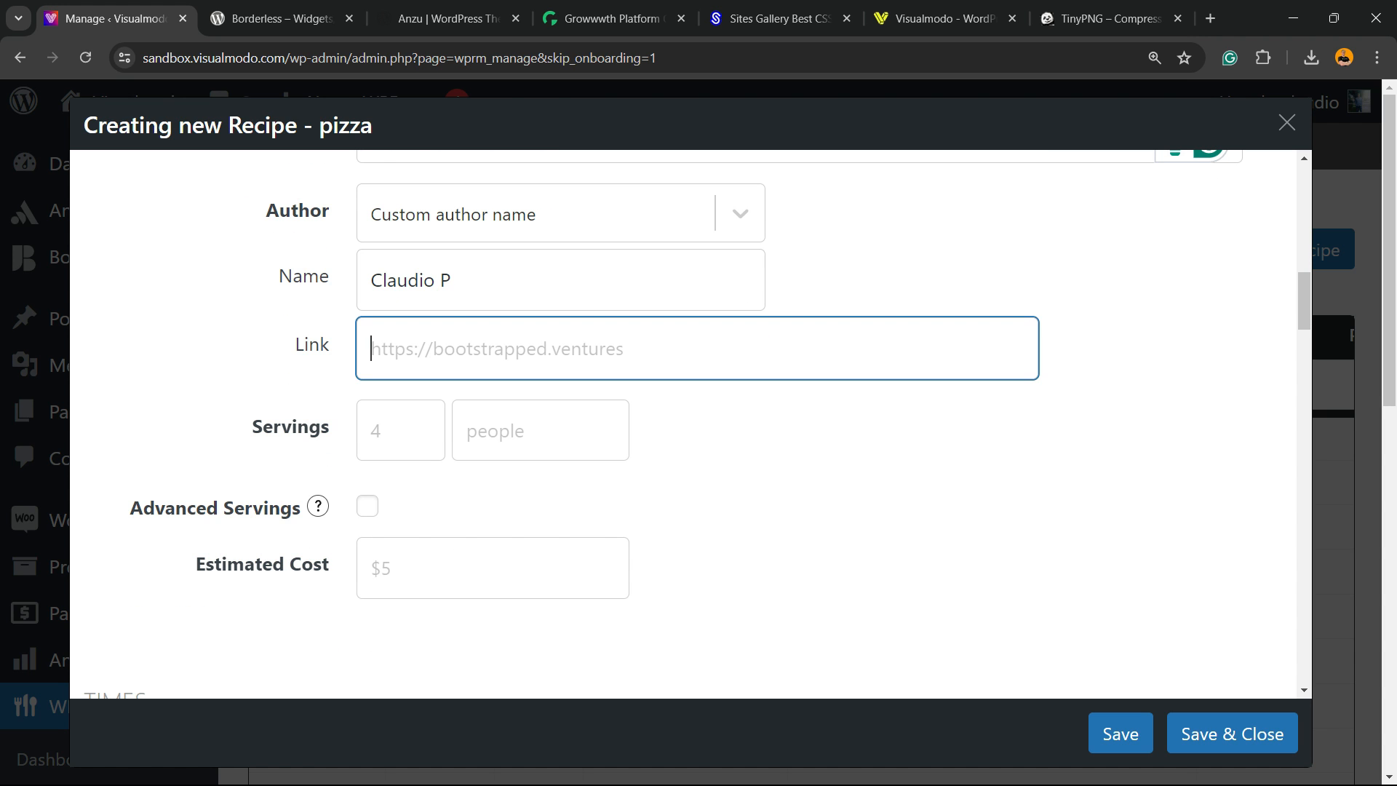
{"action": "left_click", "coordinate": [399, 429]}
{"action": "left_click", "coordinate": [427, 422]}
{"action": "left_click", "coordinate": [427, 422]}
{"action": "left_click", "coordinate": [427, 421]}
{"action": "left_click", "coordinate": [427, 421]}
{"action": "left_click", "coordinate": [427, 421]}
{"action": "left_click", "coordinate": [510, 431]}
{"action": "type", "text": "eople"}
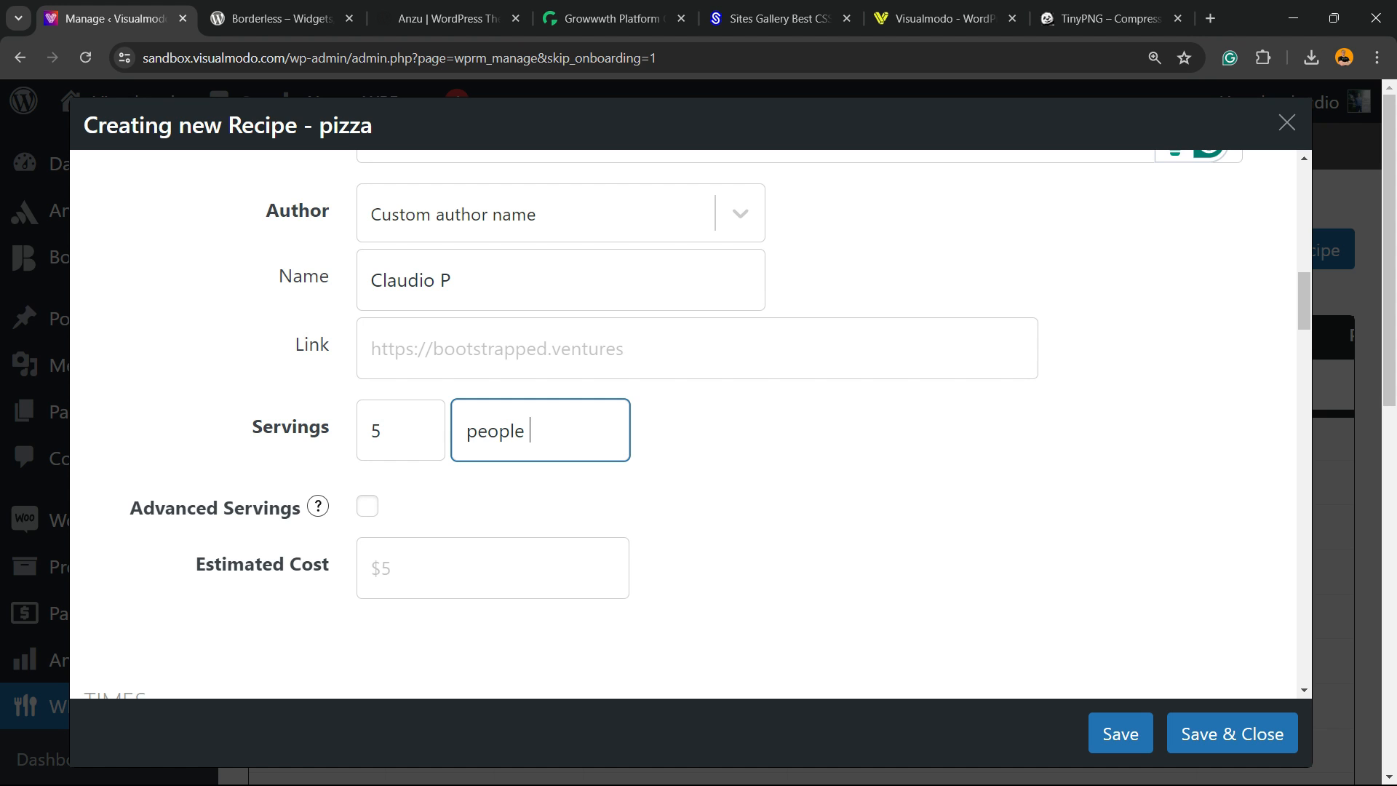
- Set the recipe's estimated cost to $6
{"action": "scroll", "coordinate": [697, 423], "scroll_direction": "down", "scroll_amount": 3}
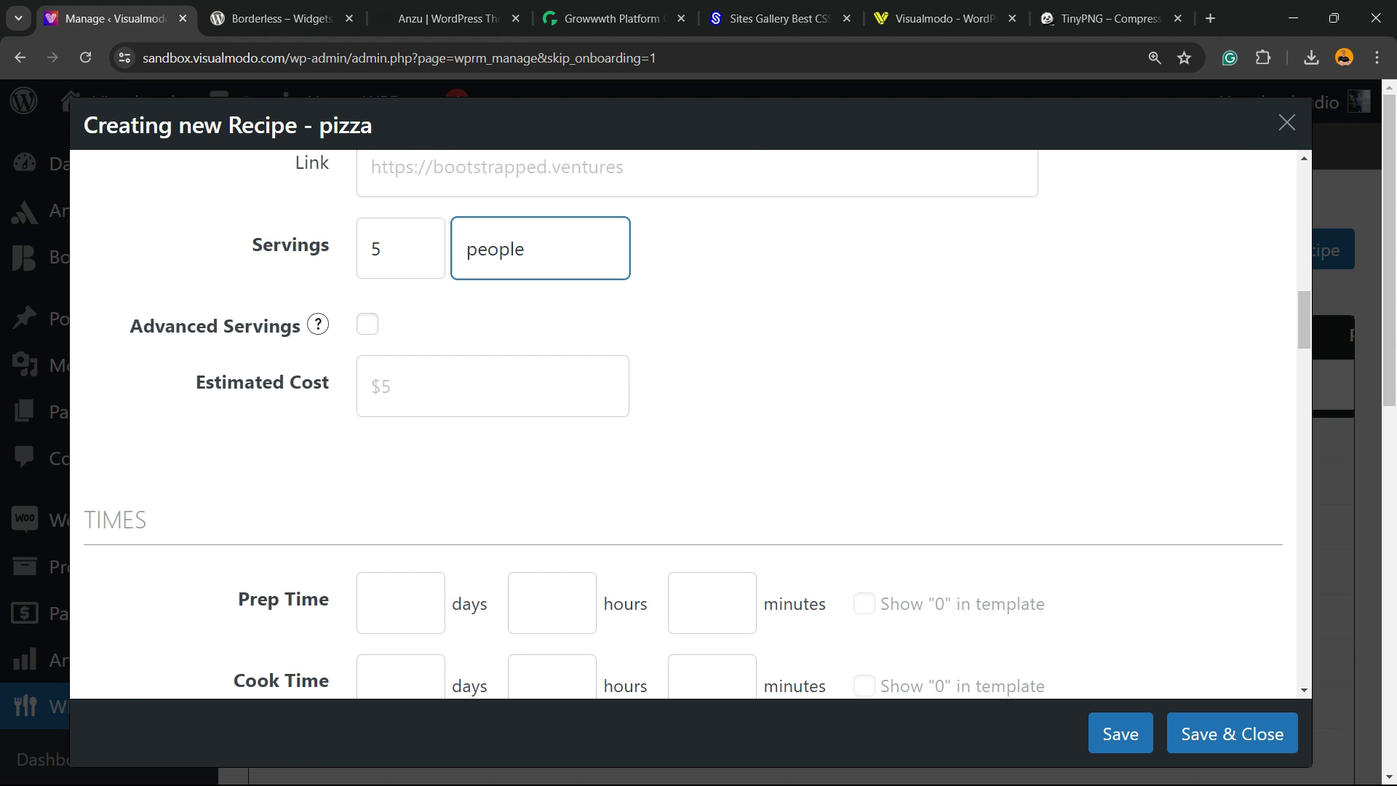
{"action": "left_click", "coordinate": [493, 386]}
{"action": "type", "text": "3"}
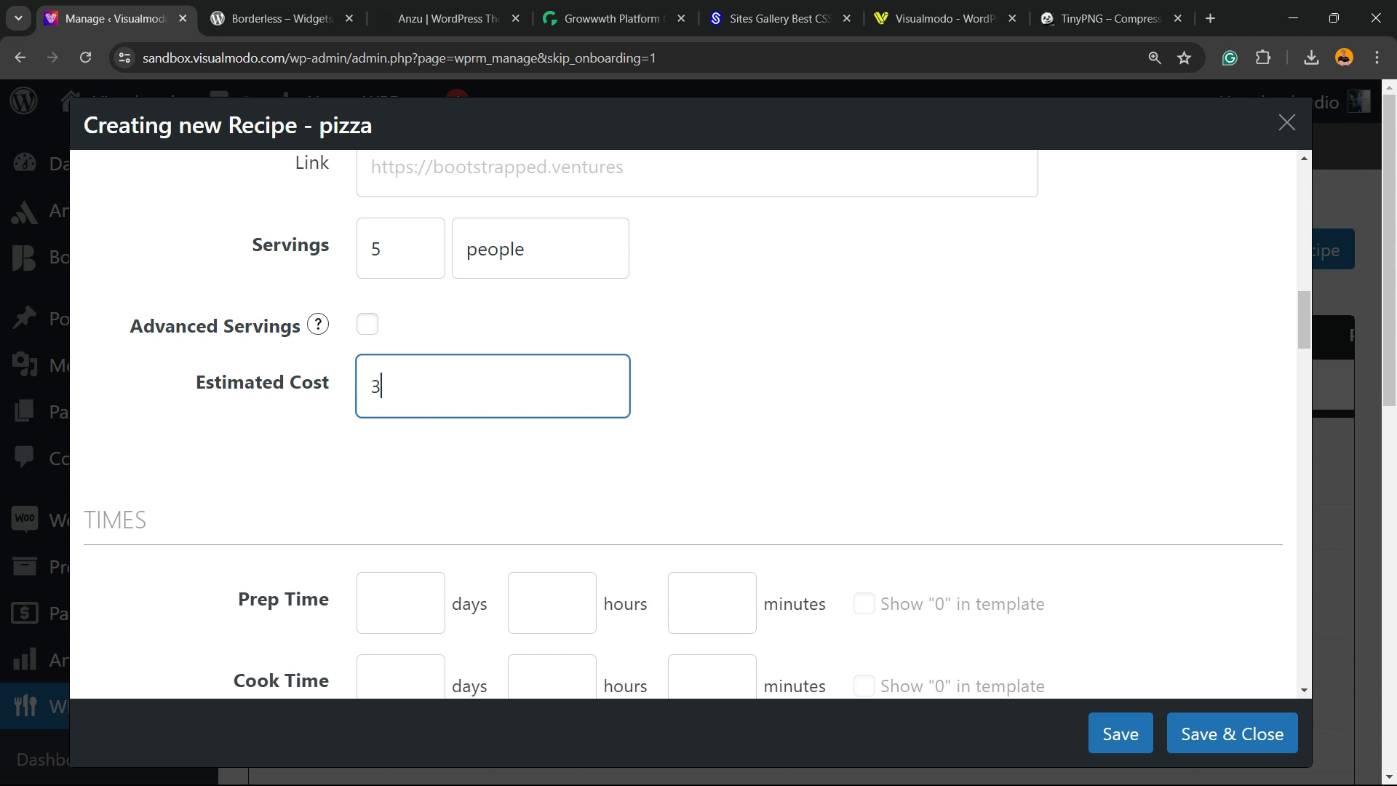
{"action": "key", "text": "BackSpace"}
{"action": "type", "text": "6"}
{"action": "key", "text": "Left"}
{"action": "type", "text": "$"}
{"action": "key", "text": "BackSpace"}
{"action": "type", "text": "$"}
- Set the prep time and the cook time to 15 minutes each, leaving the custom time label empty
{"action": "scroll", "coordinate": [408, 423], "scroll_direction": "down", "scroll_amount": 2}
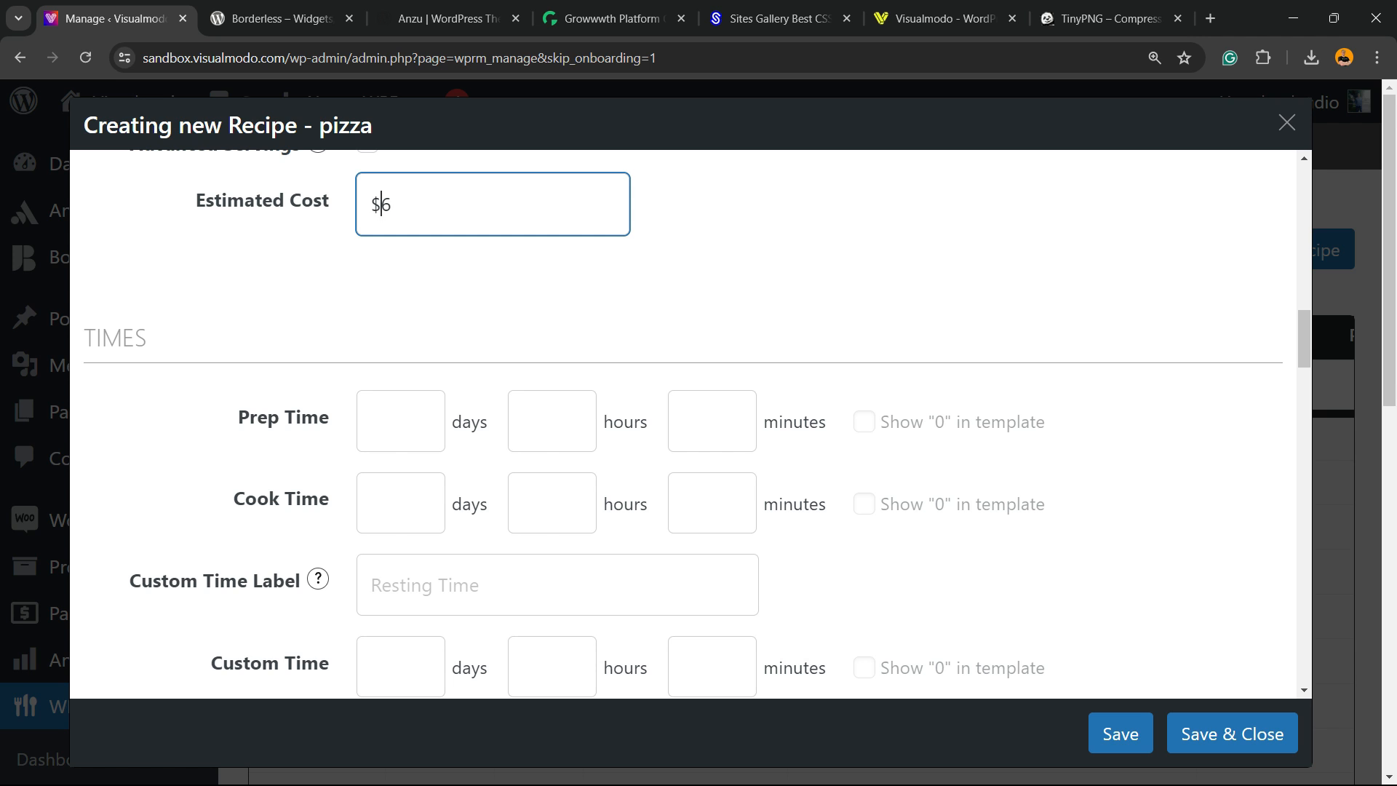
{"action": "left_click", "coordinate": [578, 412]}
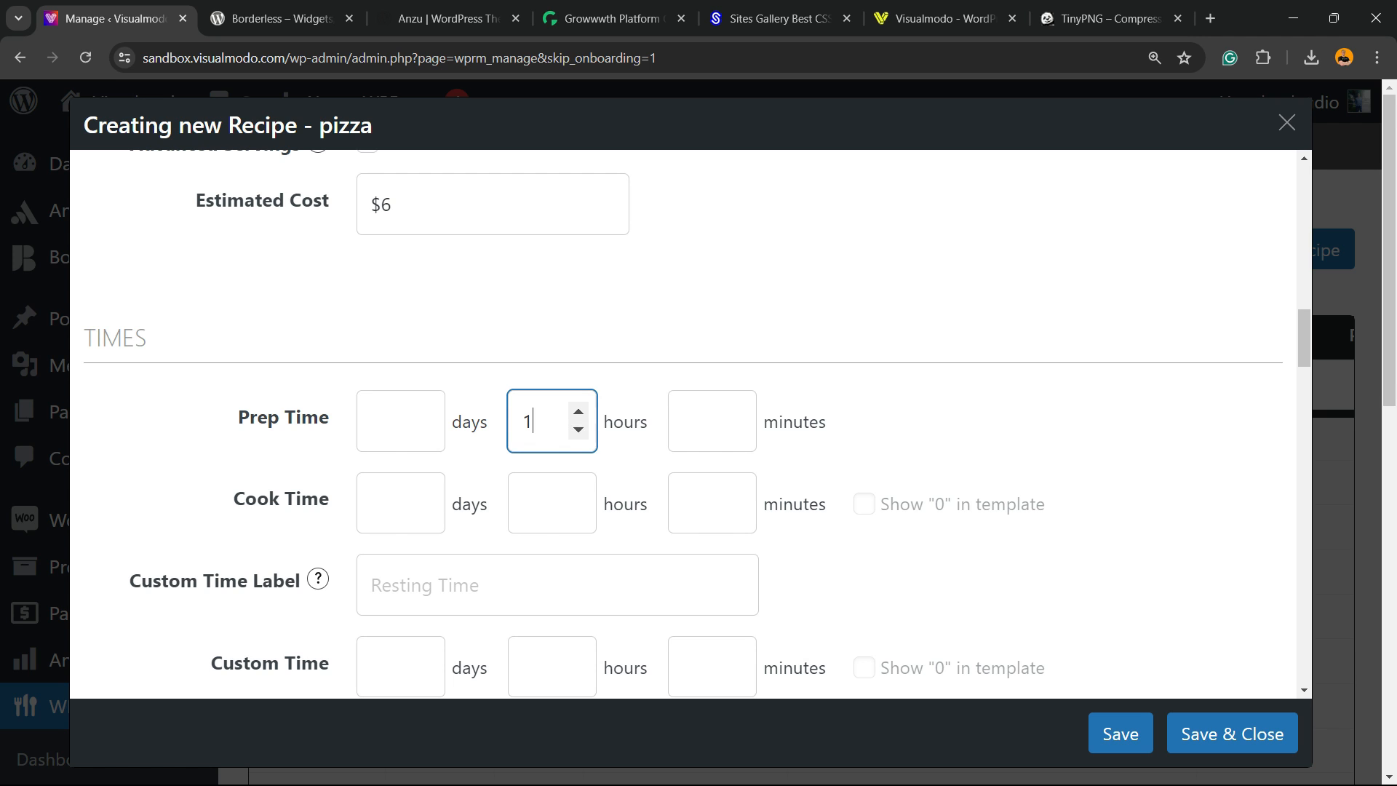
{"action": "key", "text": "BackSpace"}
{"action": "key", "text": "Tab"}
{"action": "type", "text": "15"}
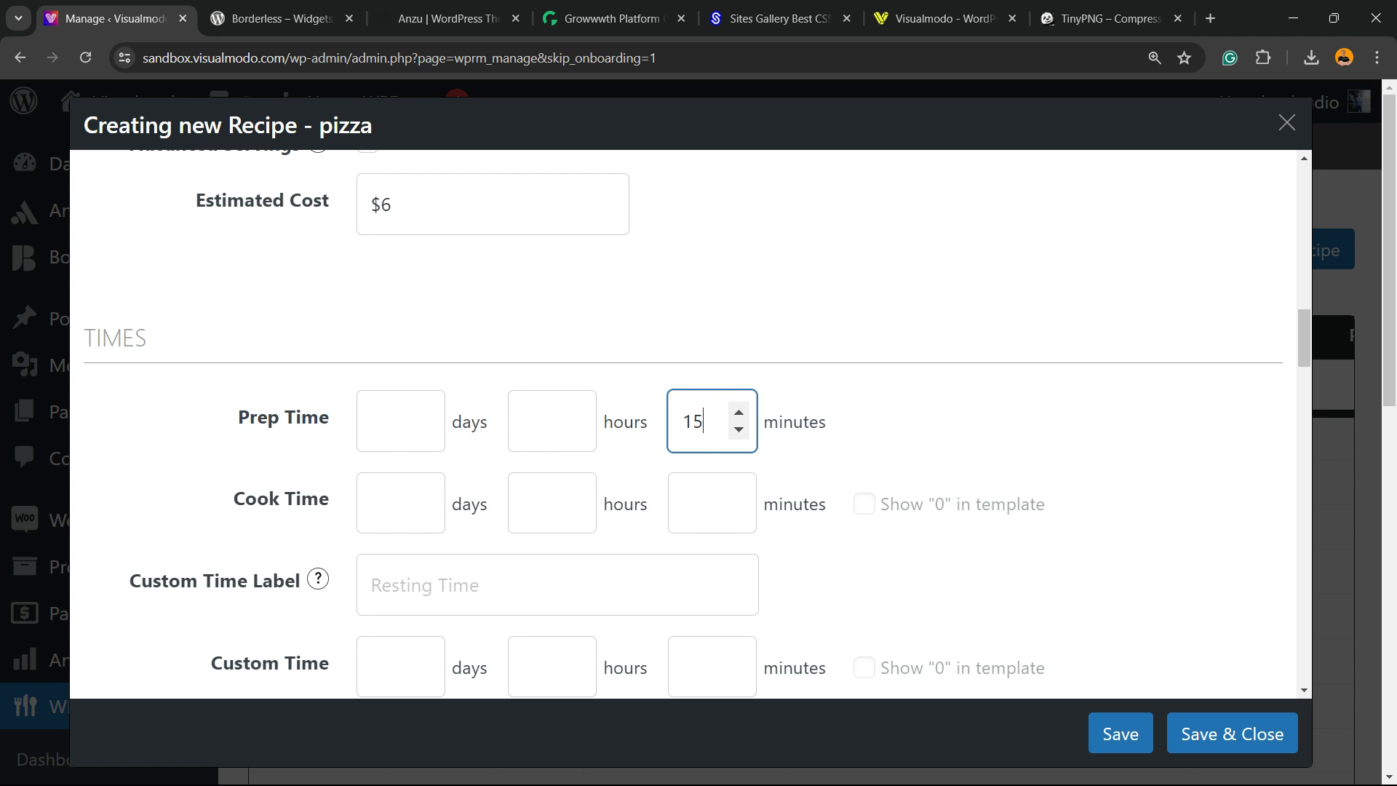
{"action": "left_click", "coordinate": [706, 503]}
{"action": "type", "text": "15"}
{"action": "scroll", "coordinate": [706, 503], "scroll_direction": "down", "scroll_amount": 2}
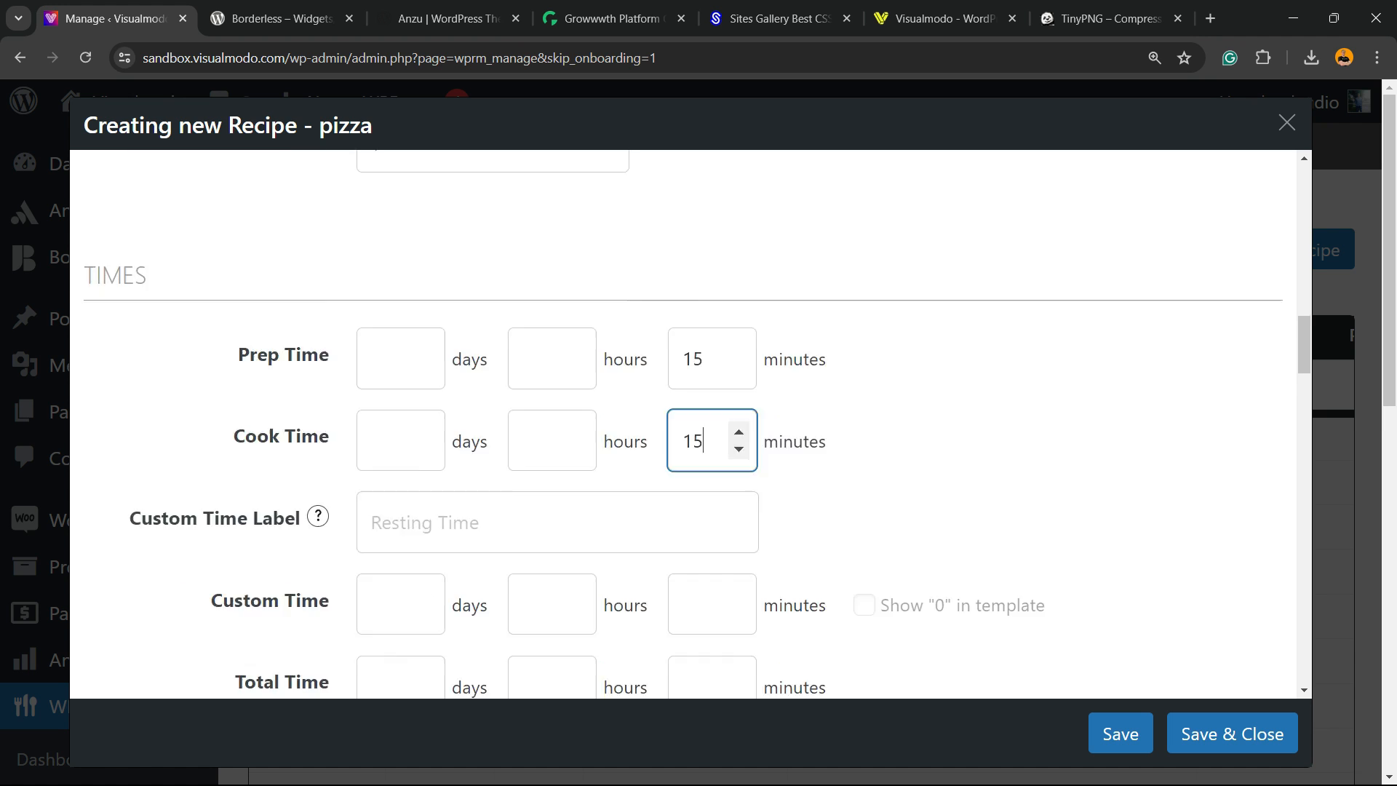
{"action": "left_click", "coordinate": [558, 403]}
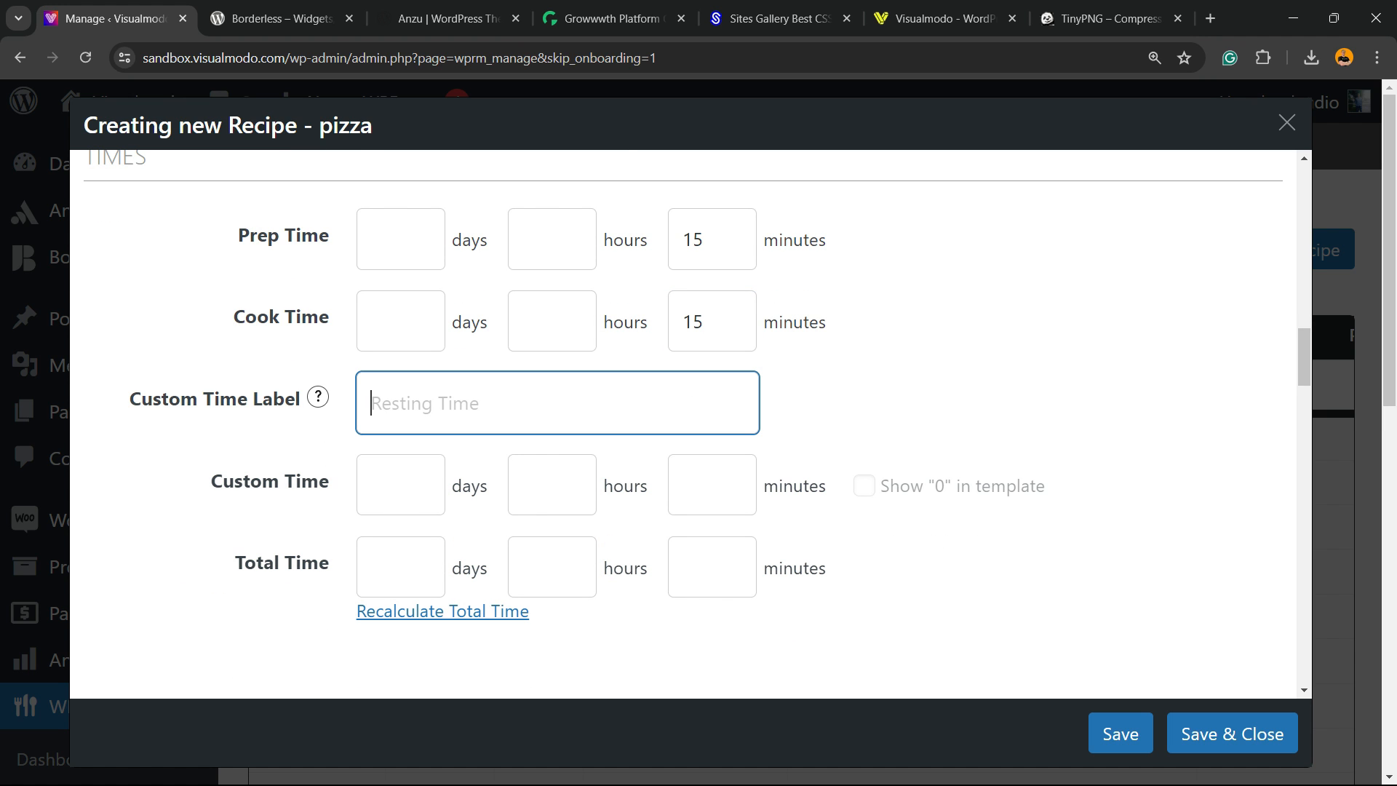
- Assign the Appetizer course and the Italian cuisine to the recipe in the categories section
{"action": "scroll", "coordinate": [427, 484], "scroll_direction": "down", "scroll_amount": 2}
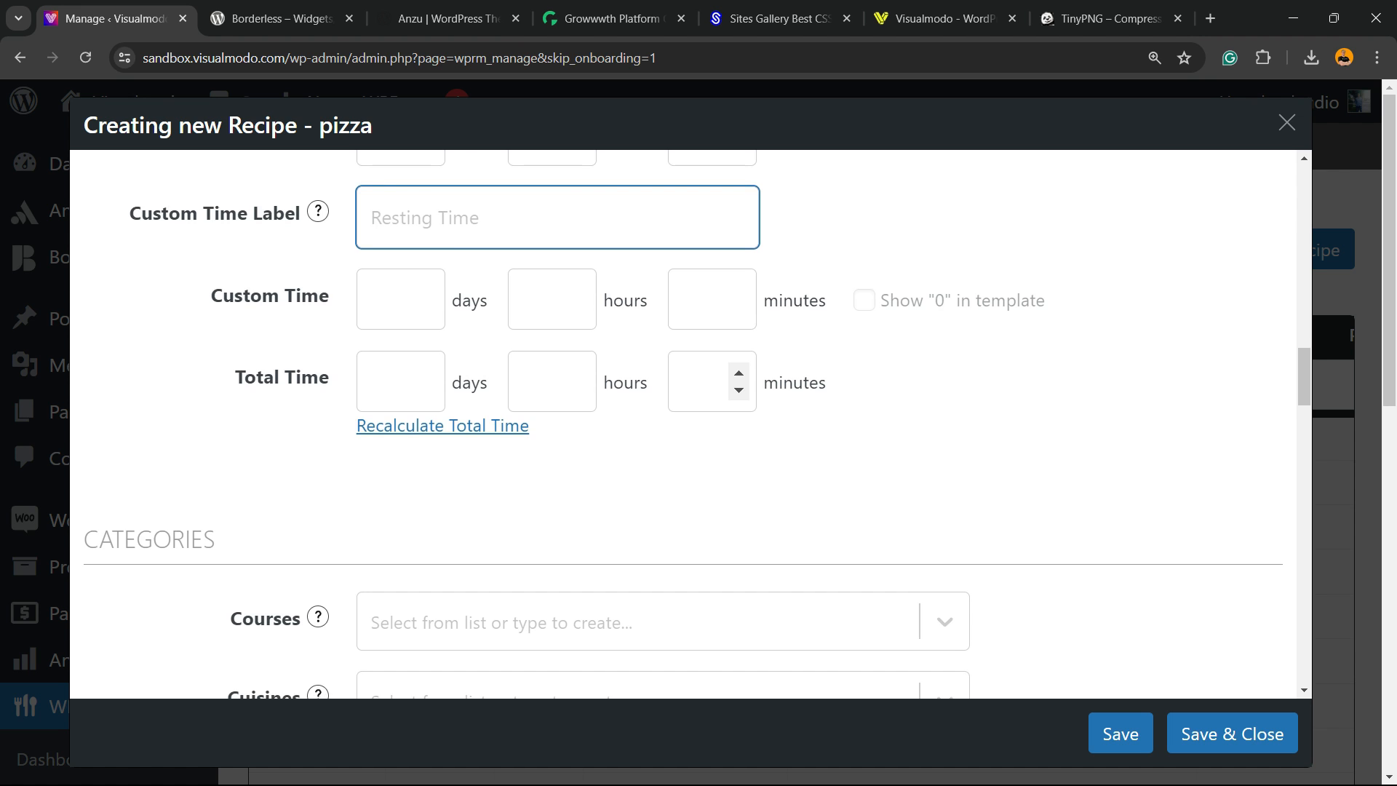
{"action": "scroll", "coordinate": [739, 386], "scroll_direction": "down", "scroll_amount": 2}
{"action": "scroll", "coordinate": [318, 256], "scroll_direction": "down", "scroll_amount": 2}
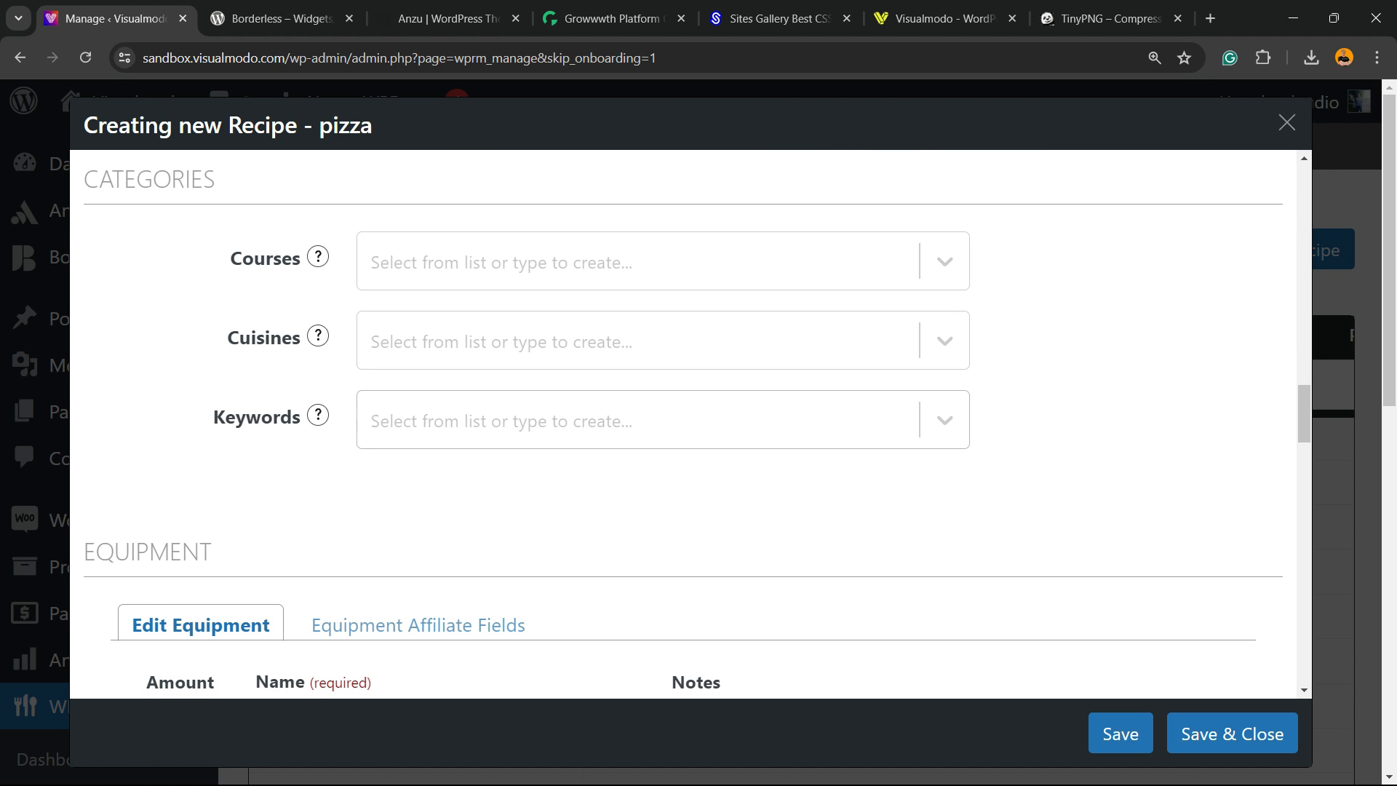
{"action": "mouse_move", "coordinate": [318, 256]}
{"action": "scroll", "coordinate": [509, 437], "scroll_direction": "up", "scroll_amount": 2}
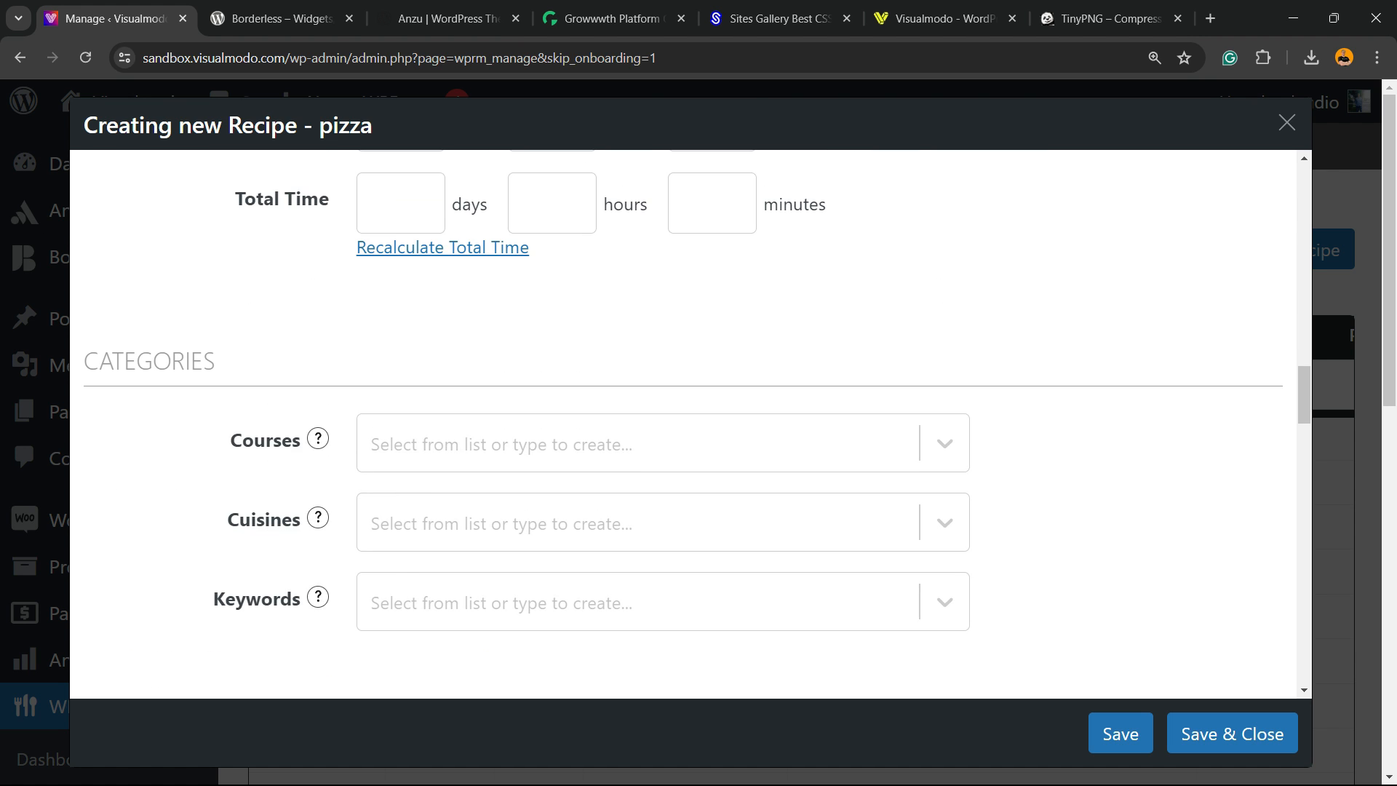
{"action": "left_click", "coordinate": [509, 441]}
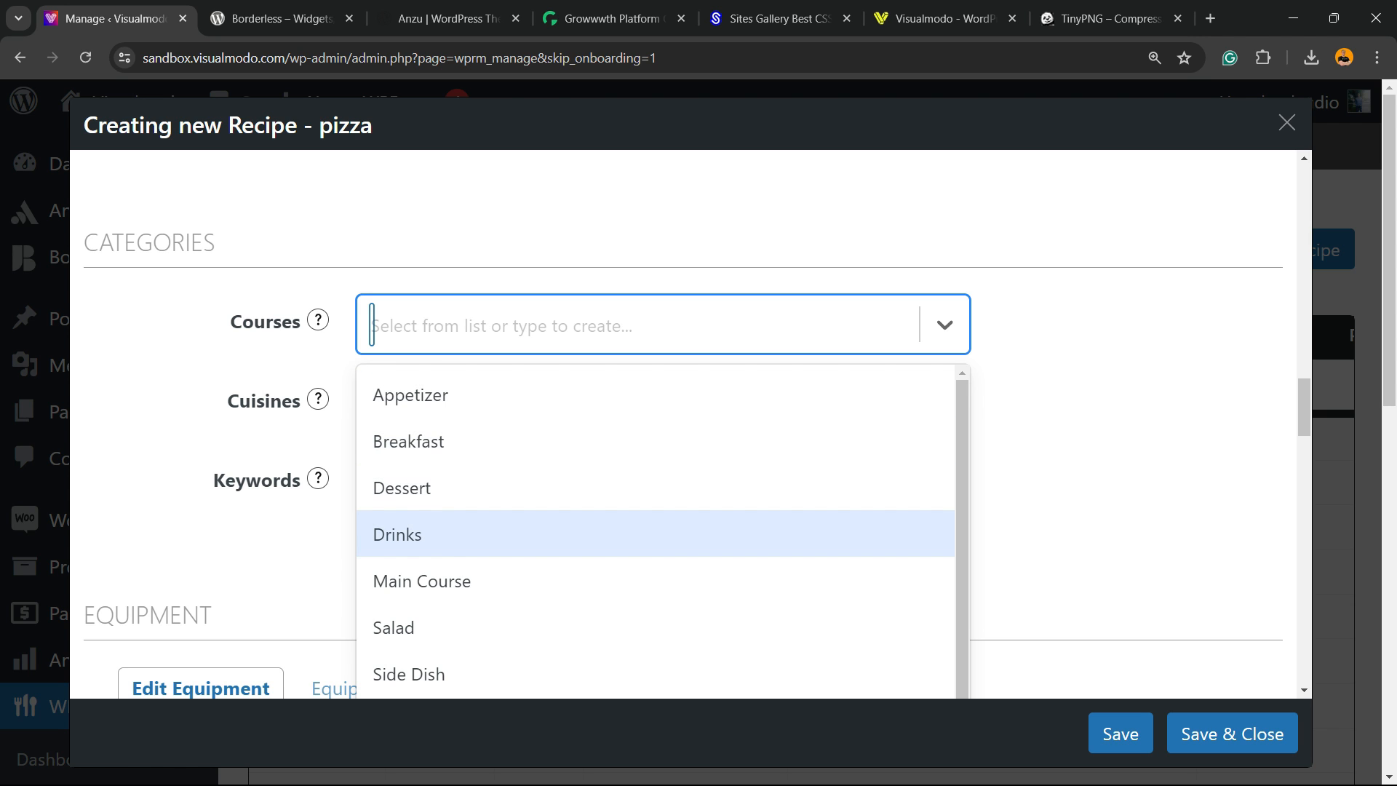
{"action": "scroll", "coordinate": [655, 523], "scroll_direction": "down", "scroll_amount": 1}
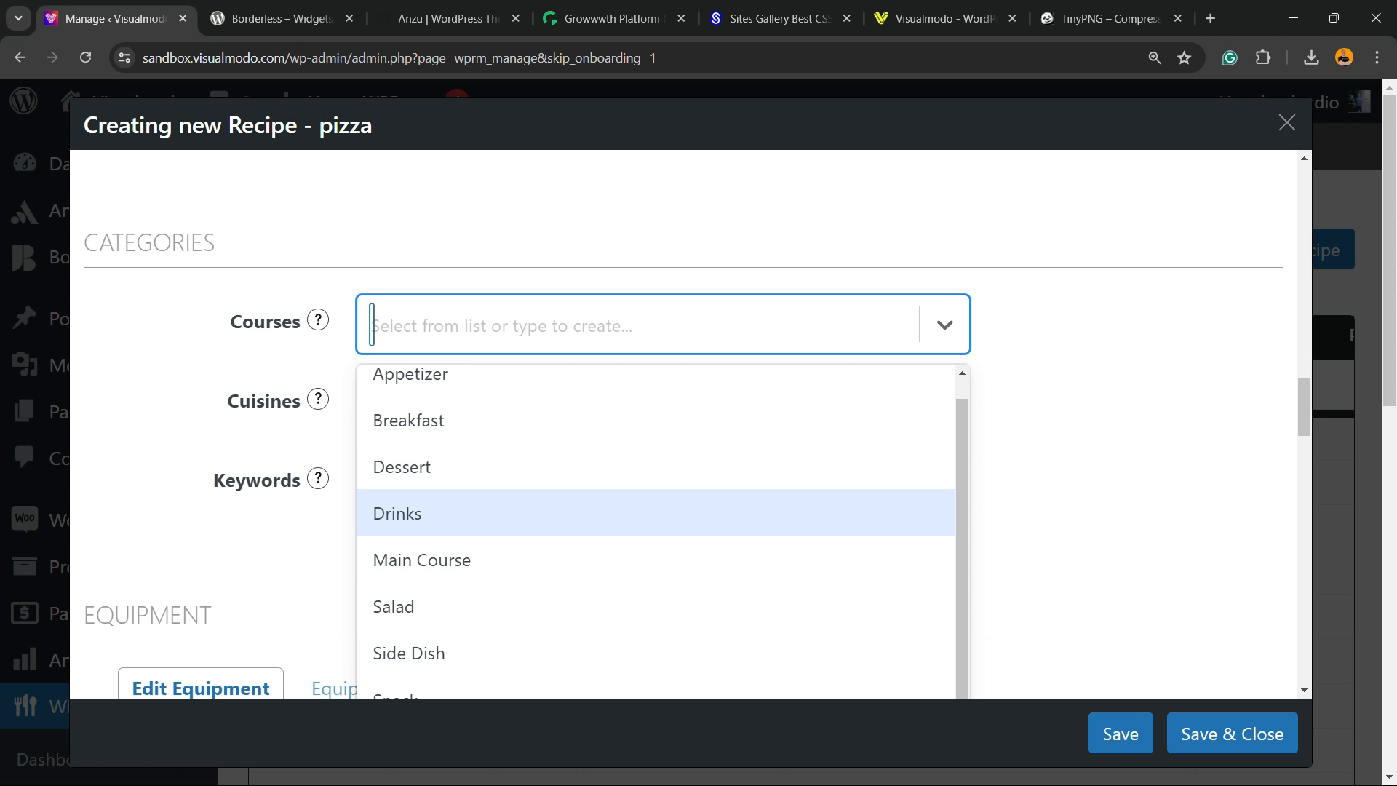
{"action": "scroll", "coordinate": [655, 437], "scroll_direction": "up", "scroll_amount": 1}
{"action": "left_click", "coordinate": [437, 395]}
{"action": "left_click", "coordinate": [502, 404]}
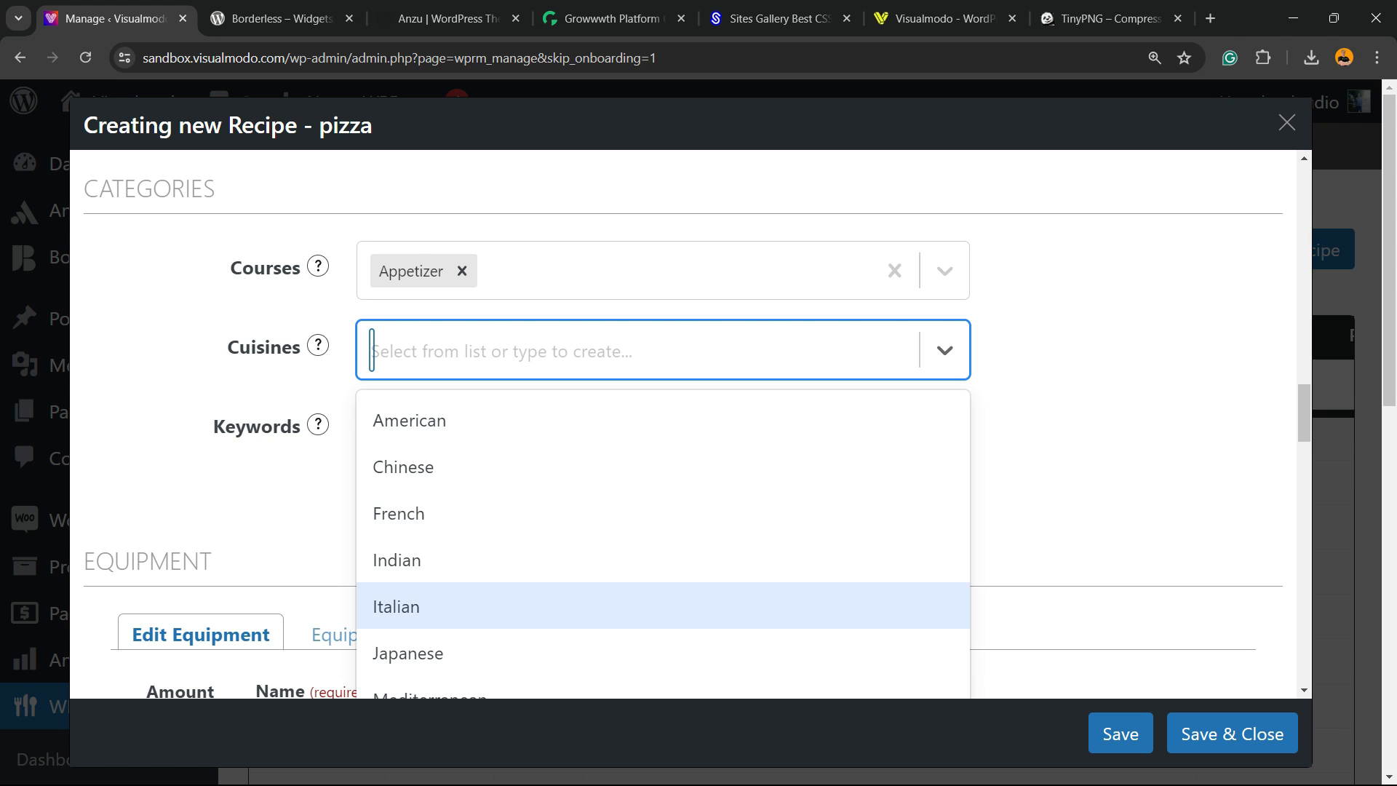
{"action": "left_click", "coordinate": [437, 607]}
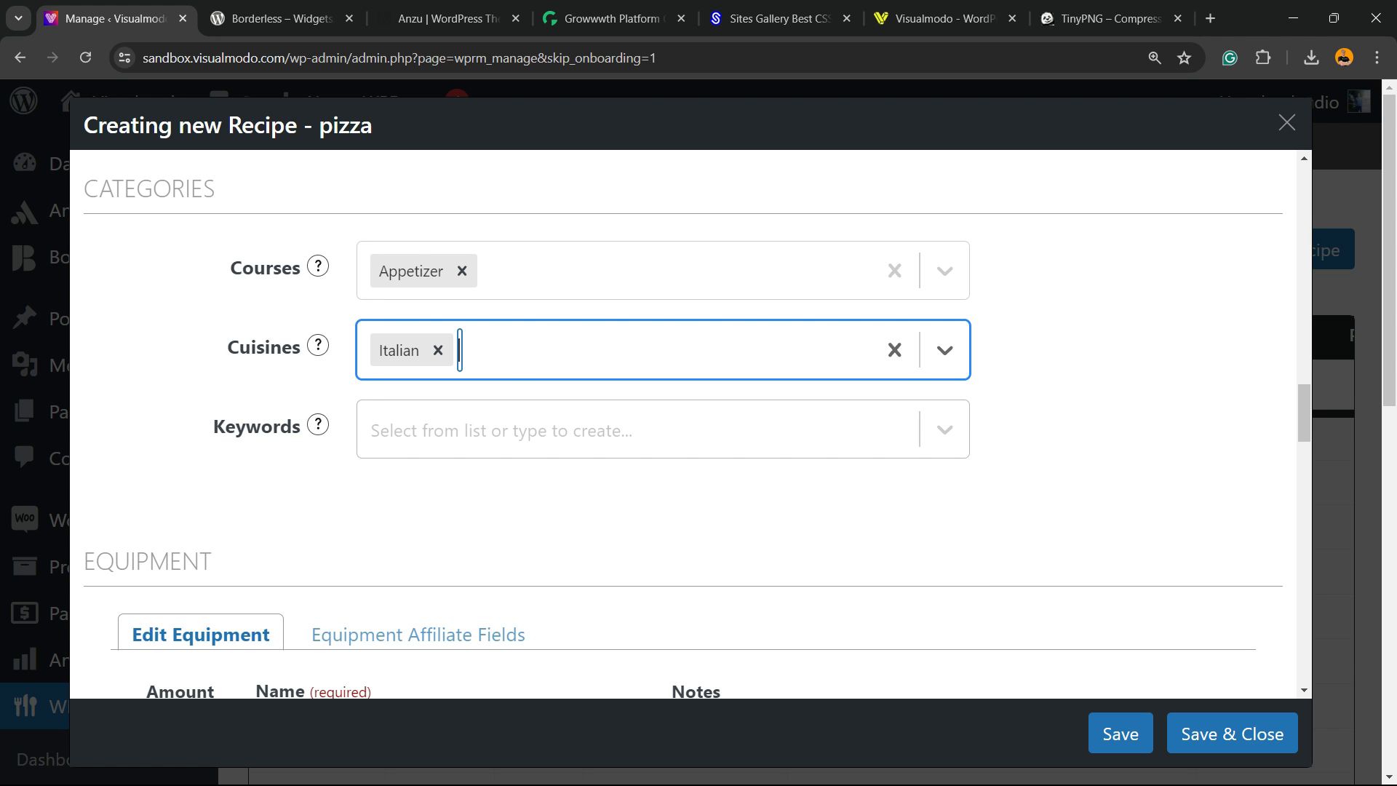
- Try to add "pizza" as a recipe keyword
{"action": "left_click", "coordinate": [502, 430]}
{"action": "type", "text": "pizza"}
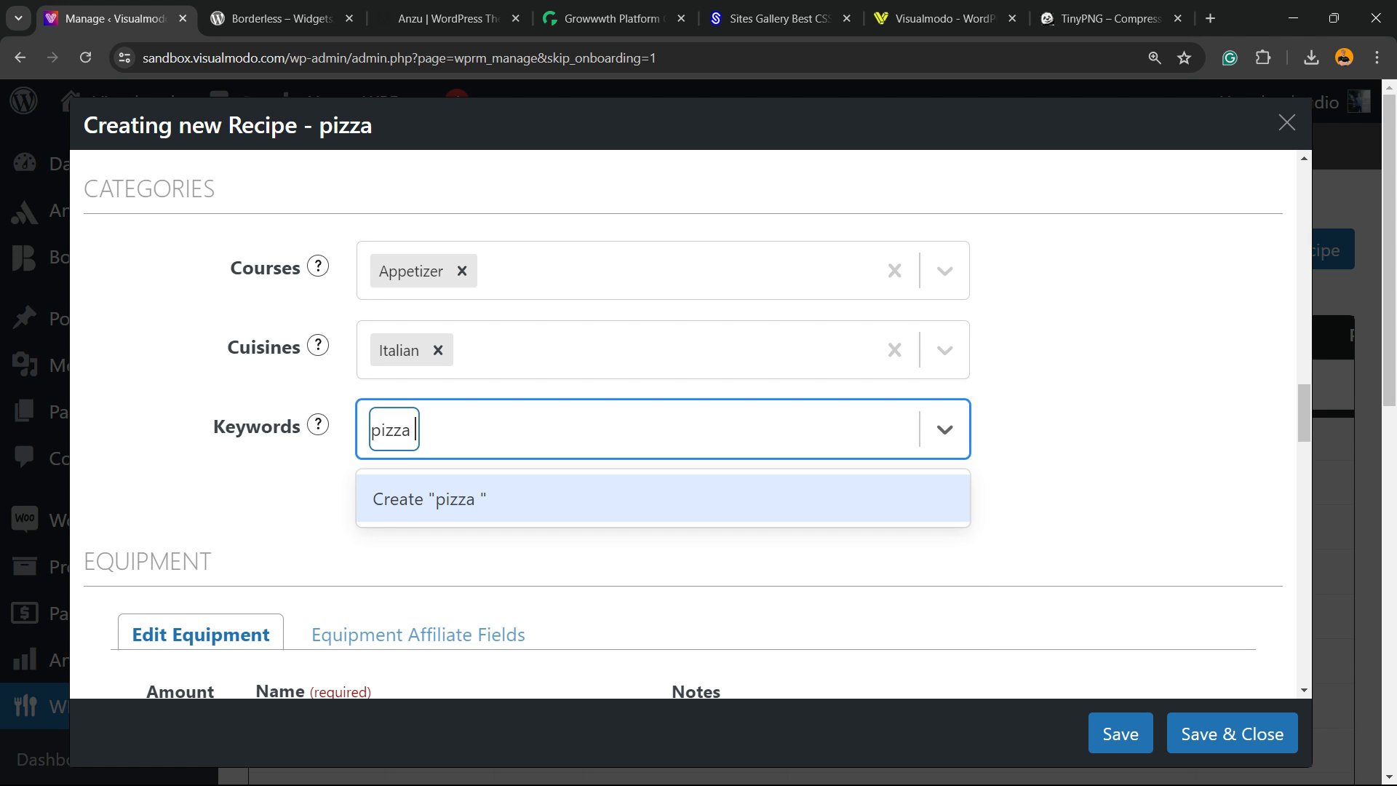
{"action": "left_click", "coordinate": [502, 430]}
{"action": "left_click", "coordinate": [502, 430]}
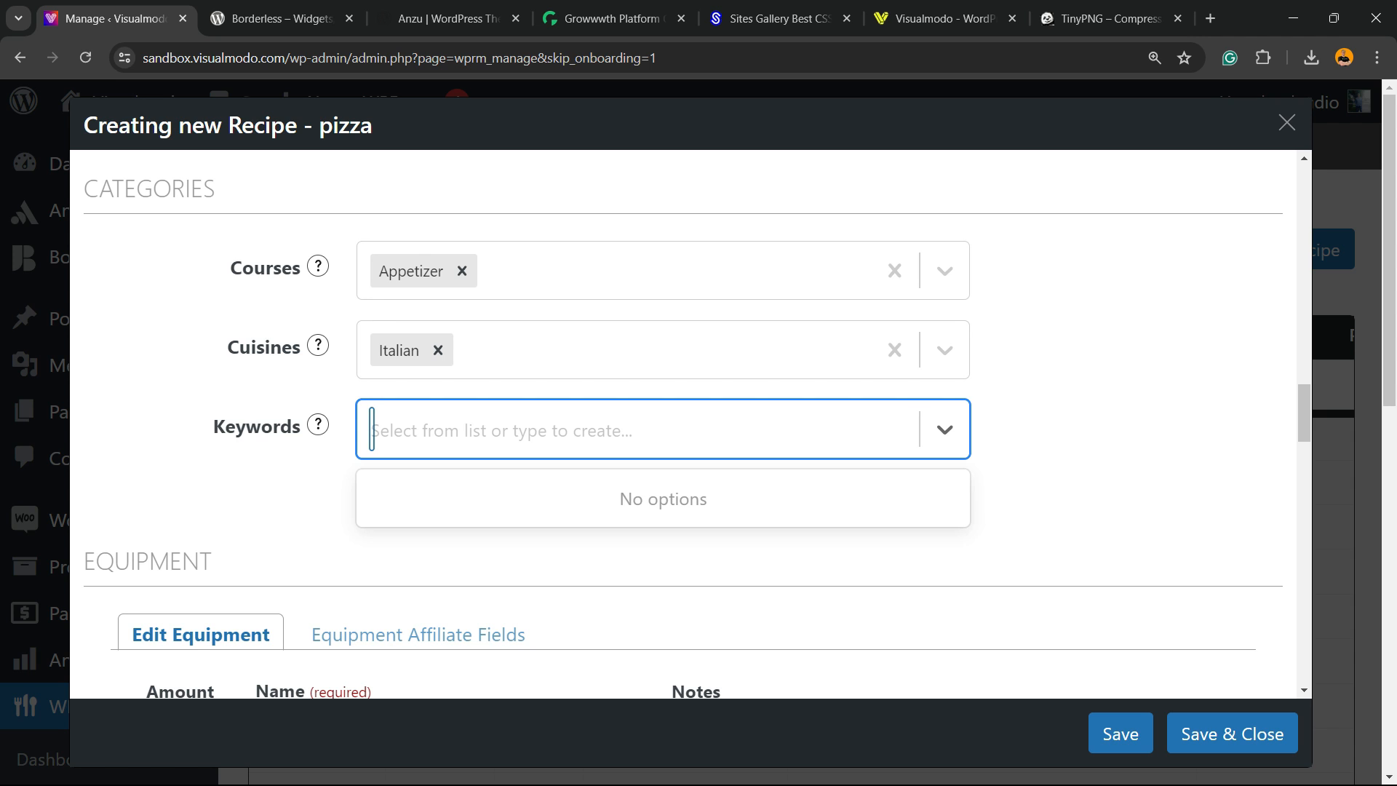
{"action": "left_click", "coordinate": [502, 430]}
{"action": "left_click", "coordinate": [663, 431]}
{"action": "left_click", "coordinate": [663, 430]}
{"action": "left_click", "coordinate": [663, 430]}
{"action": "left_click", "coordinate": [663, 430]}
{"action": "left_click", "coordinate": [663, 430]}
{"action": "left_click", "coordinate": [664, 430]}
{"action": "left_click", "coordinate": [663, 502]}
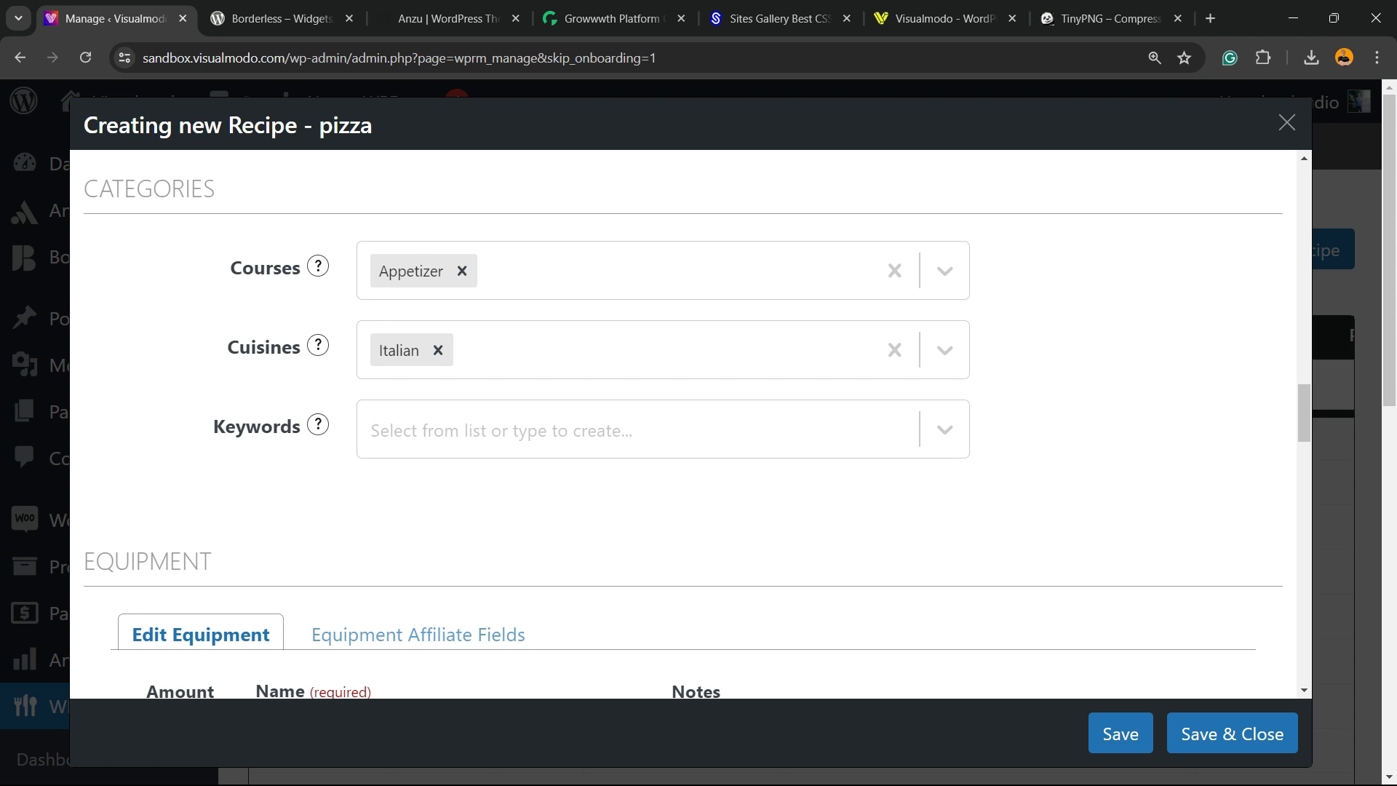
- Add "pizza" as a new keyword in the recipe's categories section
{"action": "left_click", "coordinate": [663, 430]}
{"action": "type", "text": "p"}
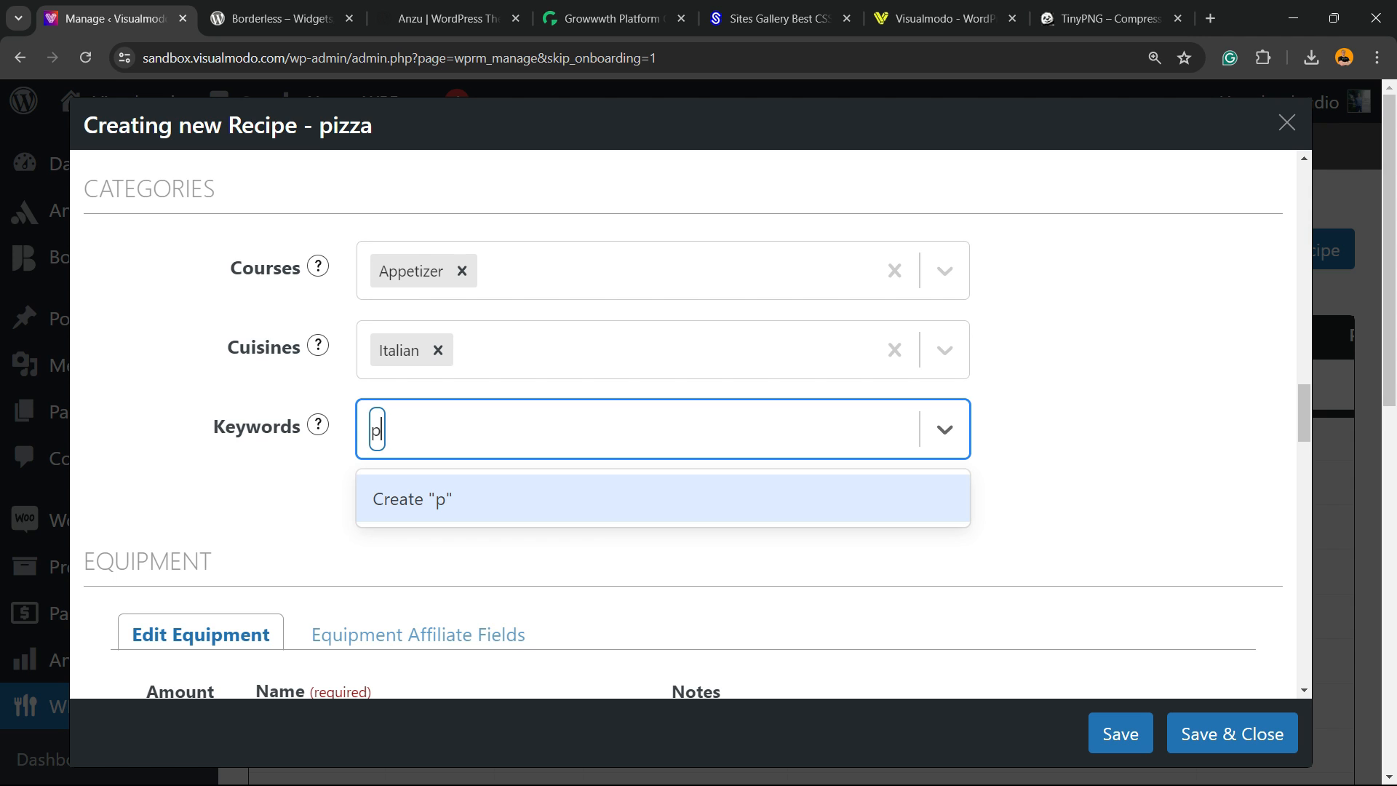
{"action": "type", "text": "o"}
{"action": "key", "text": "BackSpace"}
{"action": "type", "text": "izza"}
{"action": "key", "text": "Return"}
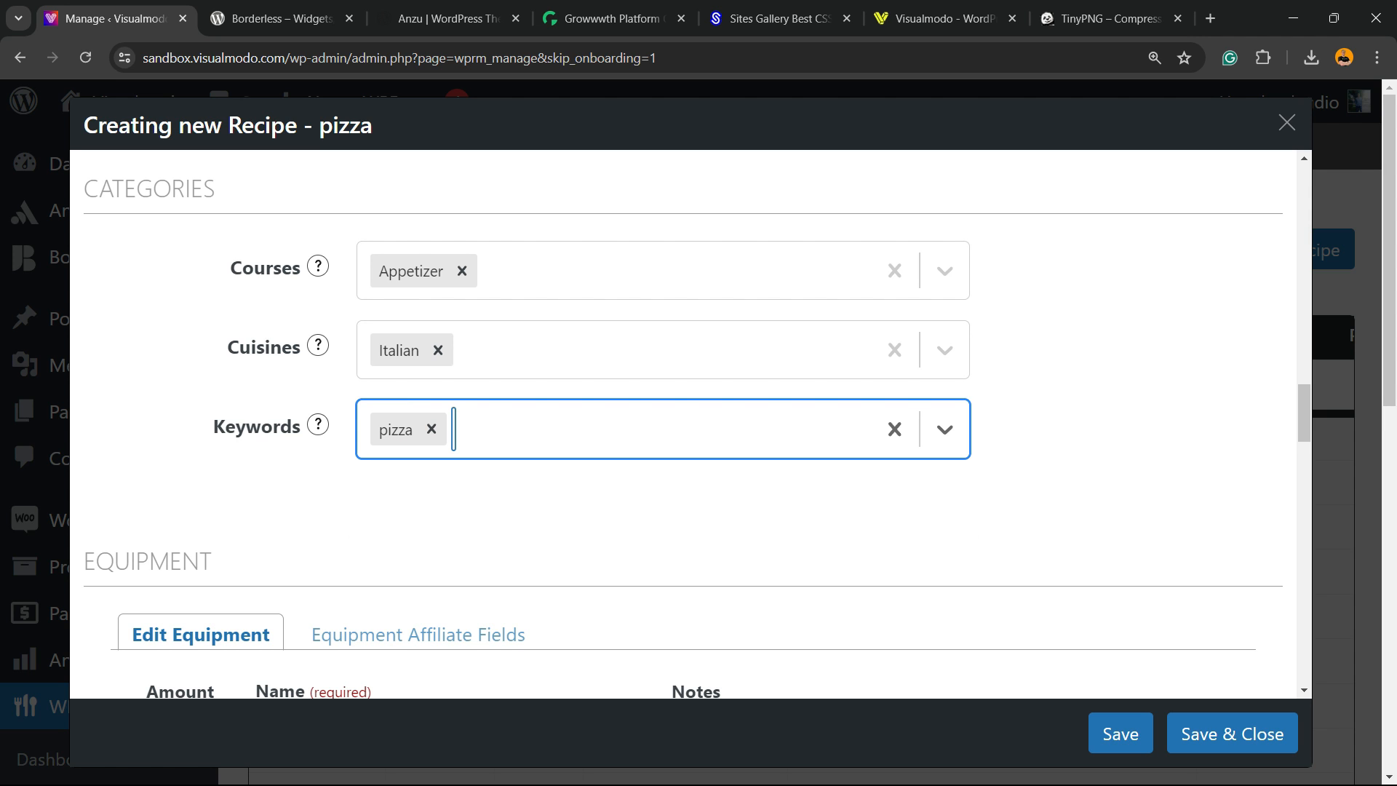
{"action": "scroll", "coordinate": [684, 422], "scroll_direction": "down", "scroll_amount": 5}
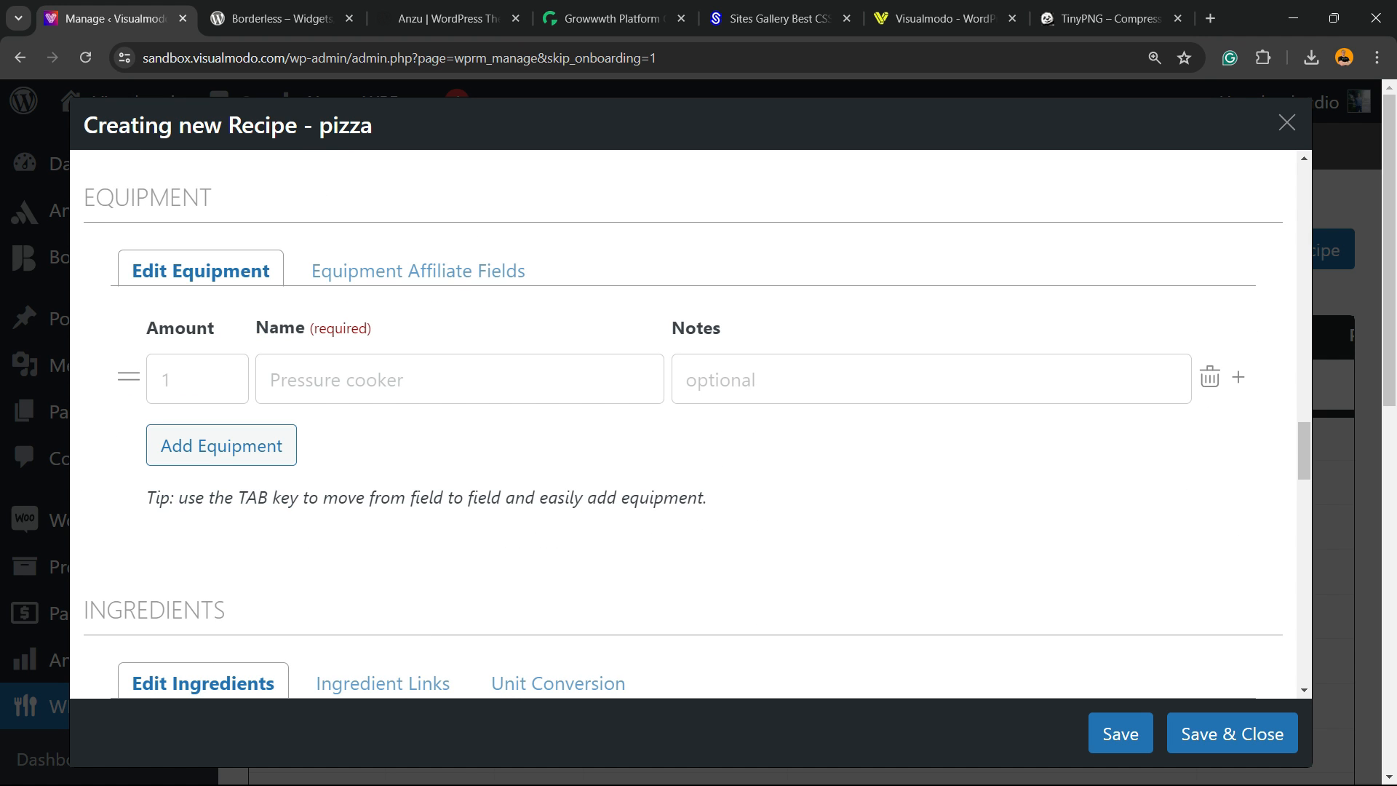
{"action": "left_click", "coordinate": [417, 271]}
{"action": "left_click", "coordinate": [201, 270]}
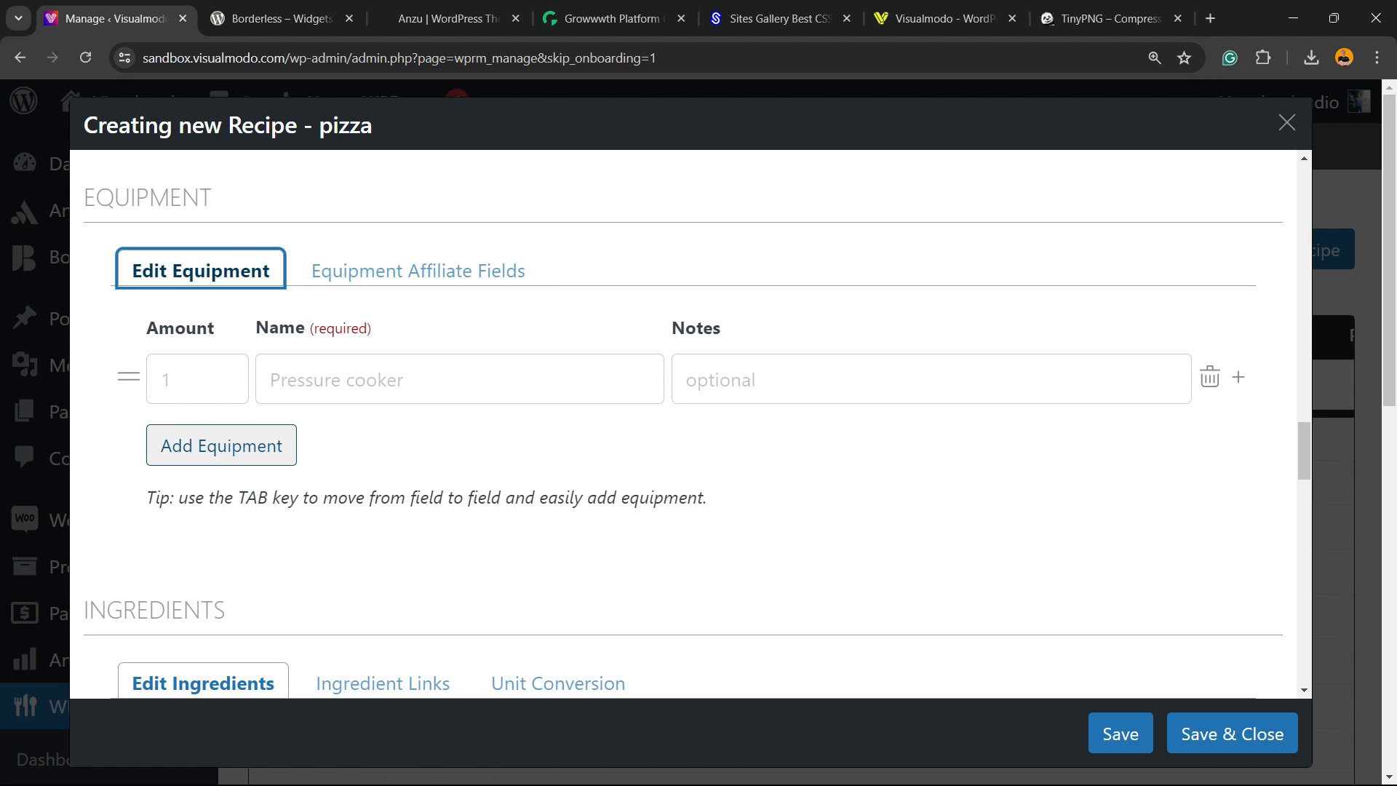
- Name the first ingredient "olive oil", correcting its spelling with the suggested word
{"action": "scroll", "coordinate": [685, 422], "scroll_direction": "down", "scroll_amount": 2}
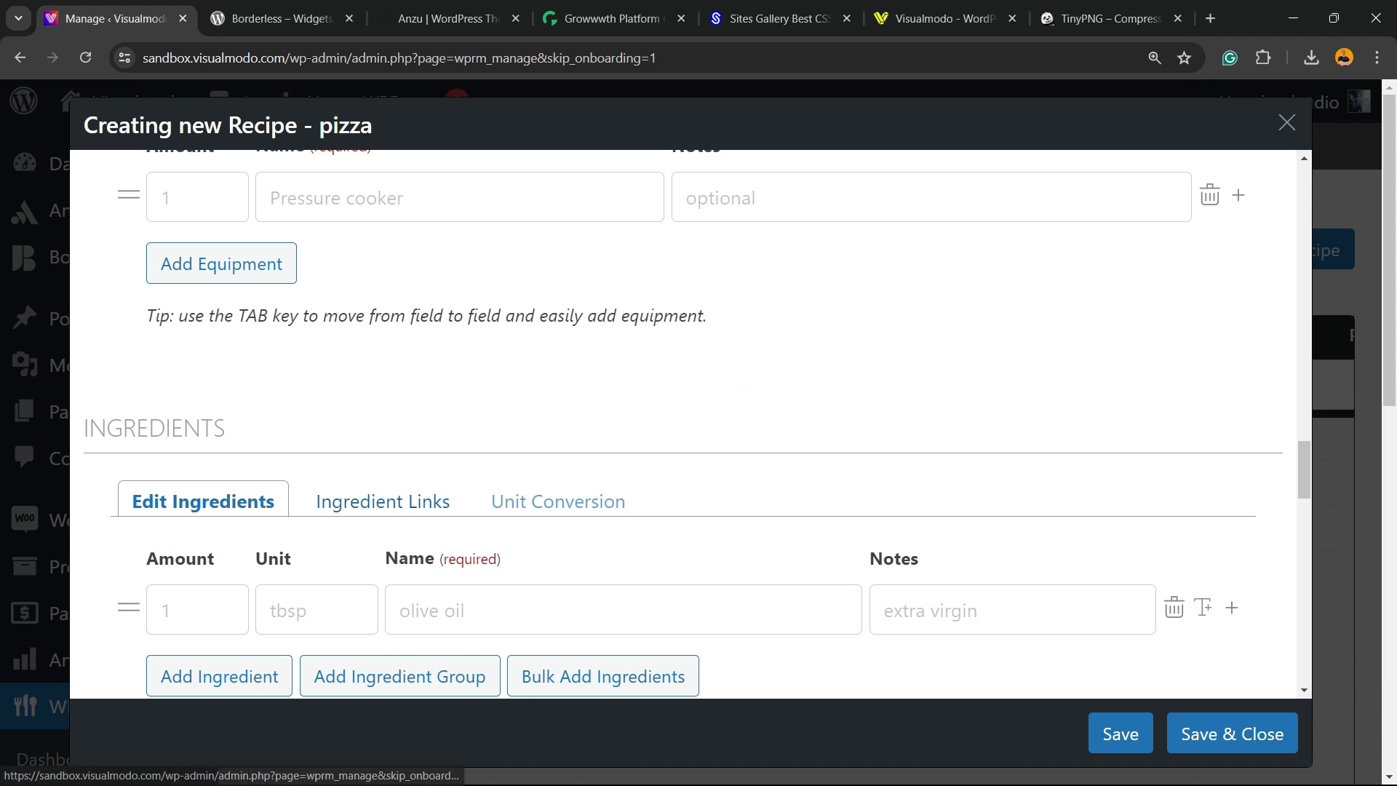
{"action": "scroll", "coordinate": [383, 502], "scroll_direction": "down", "scroll_amount": 2}
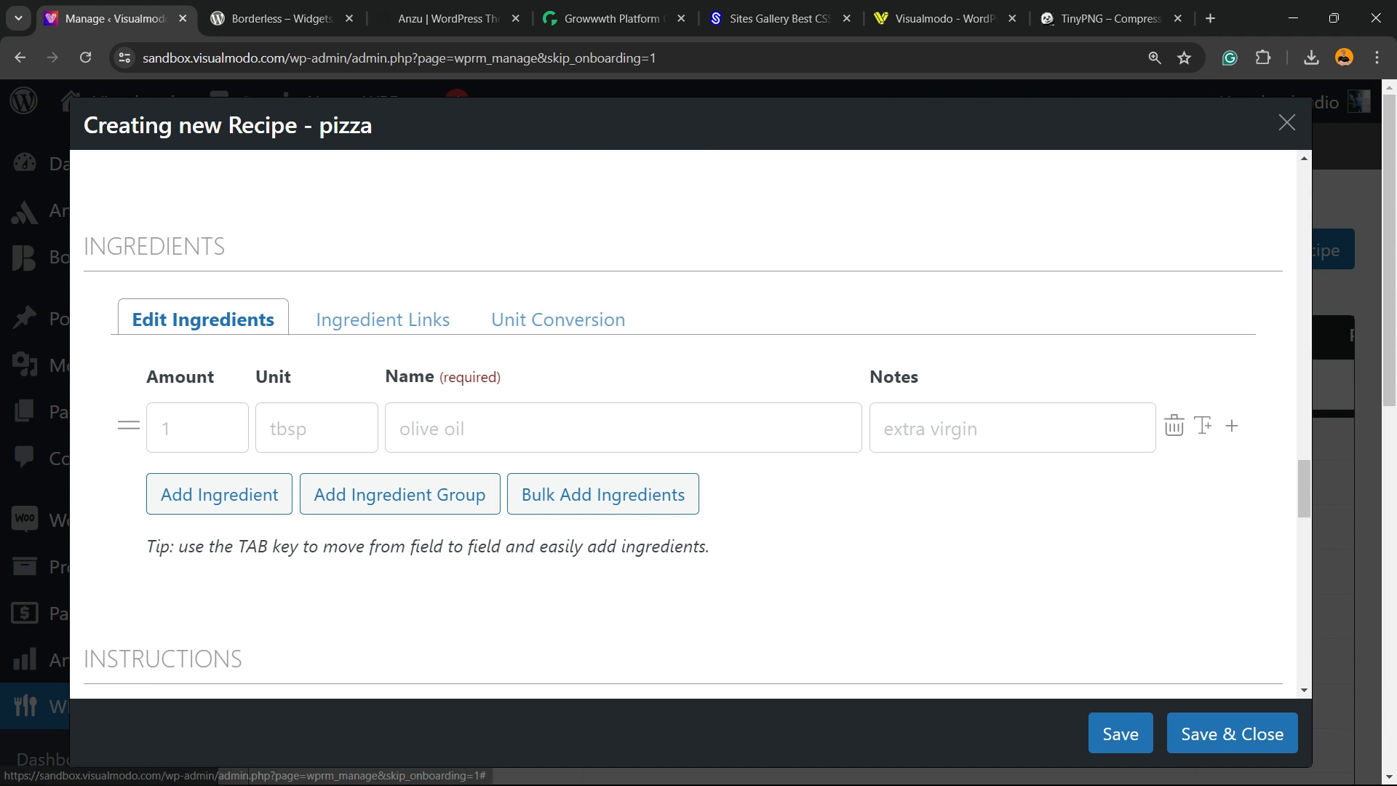
{"action": "left_click", "coordinate": [316, 428]}
{"action": "left_click", "coordinate": [197, 428]}
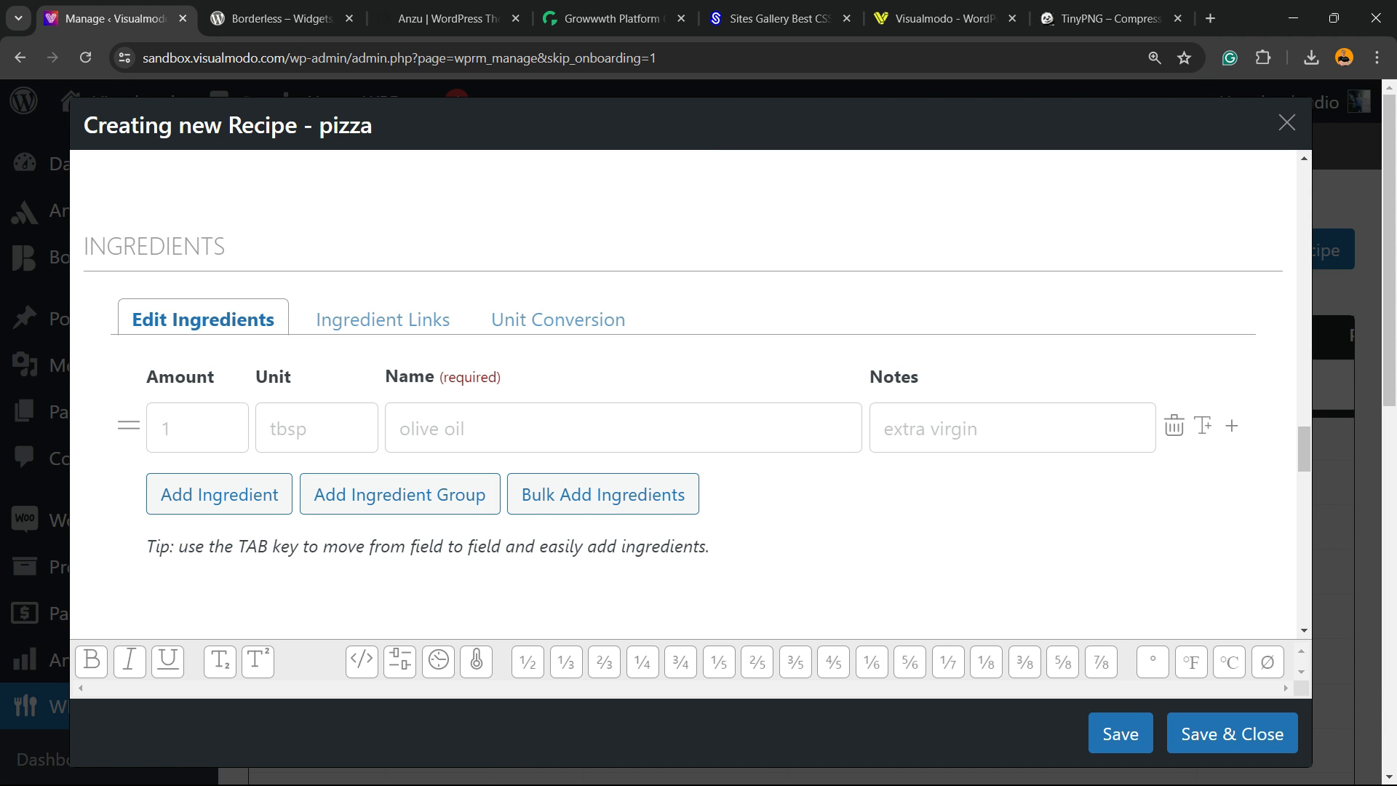
{"action": "left_click", "coordinate": [510, 428]}
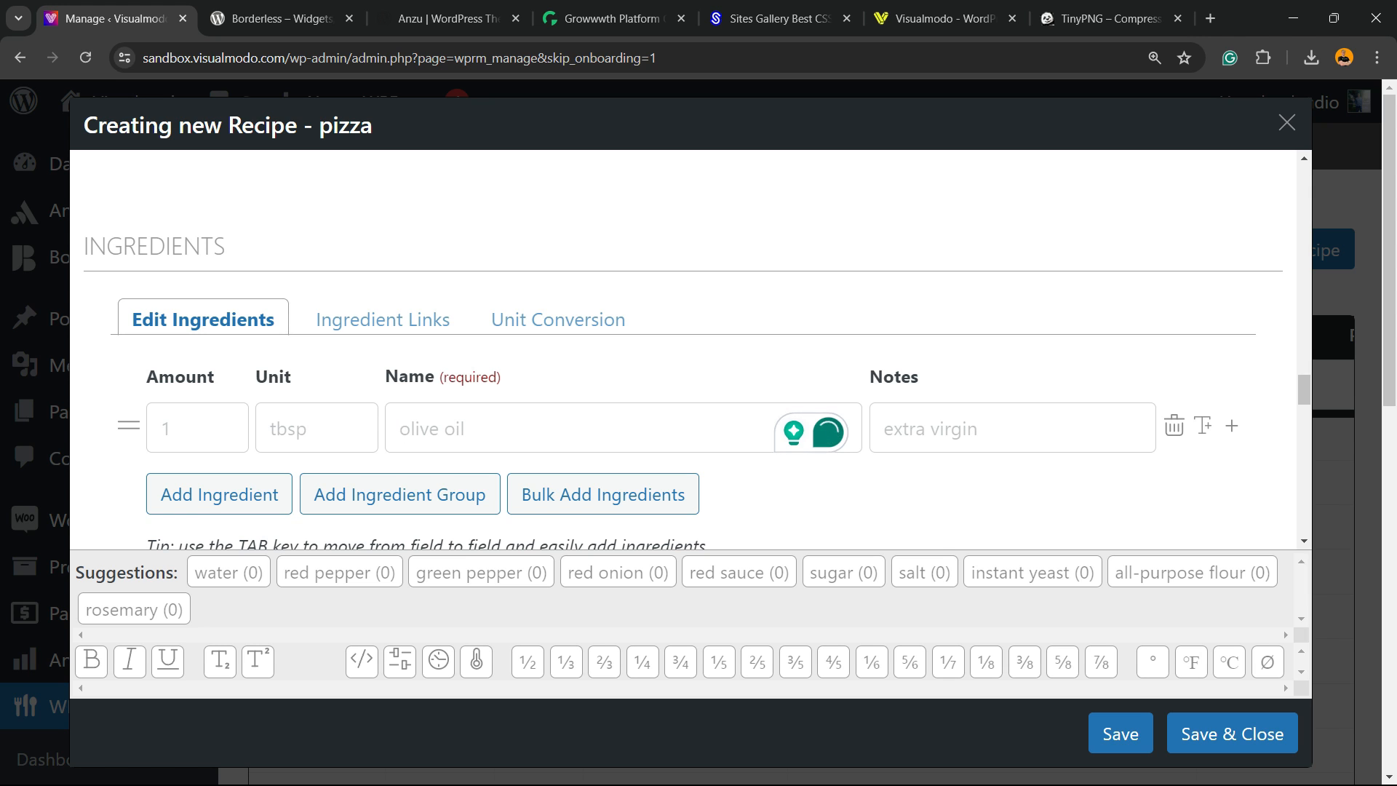
{"action": "type", "text": "olie oil"}
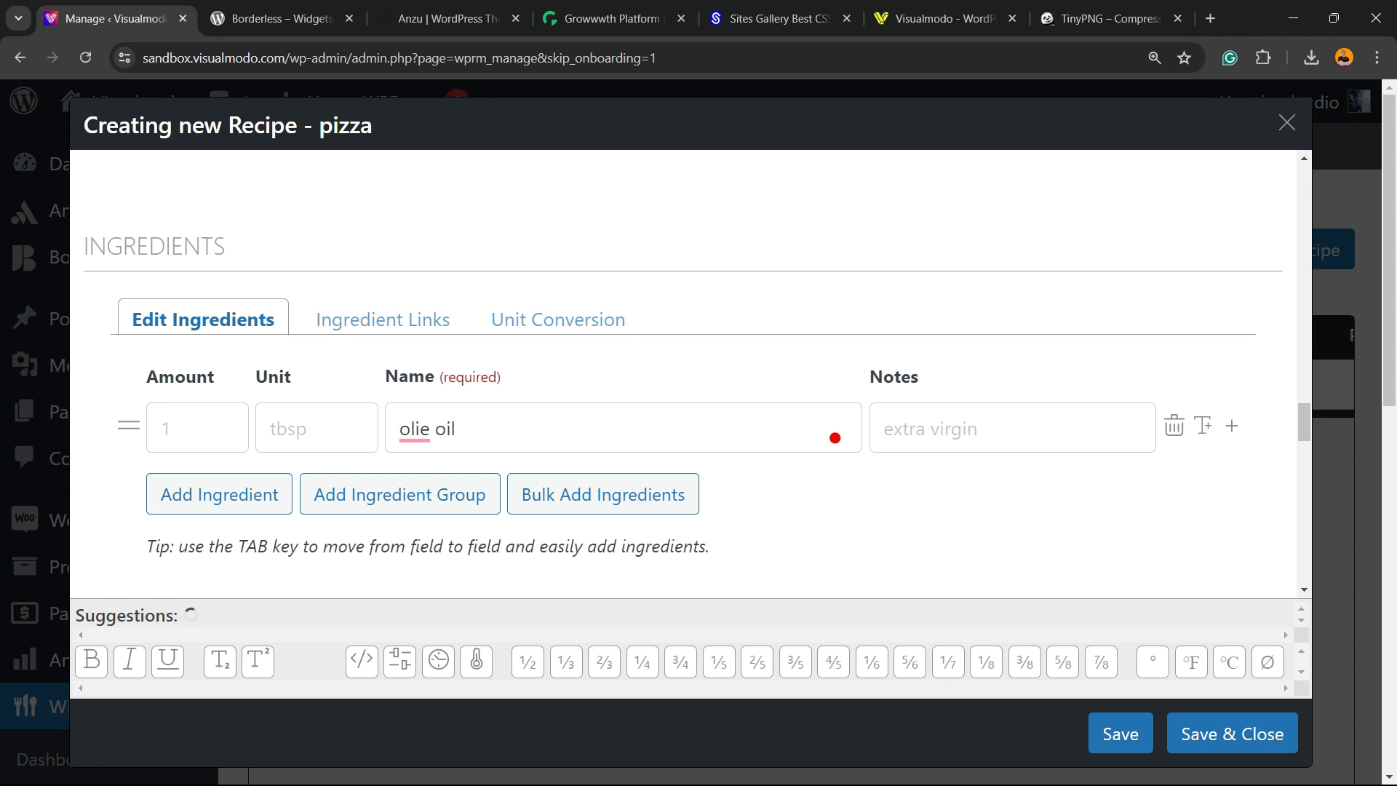
{"action": "right_click", "coordinate": [409, 430]}
{"action": "left_click", "coordinate": [410, 430]}
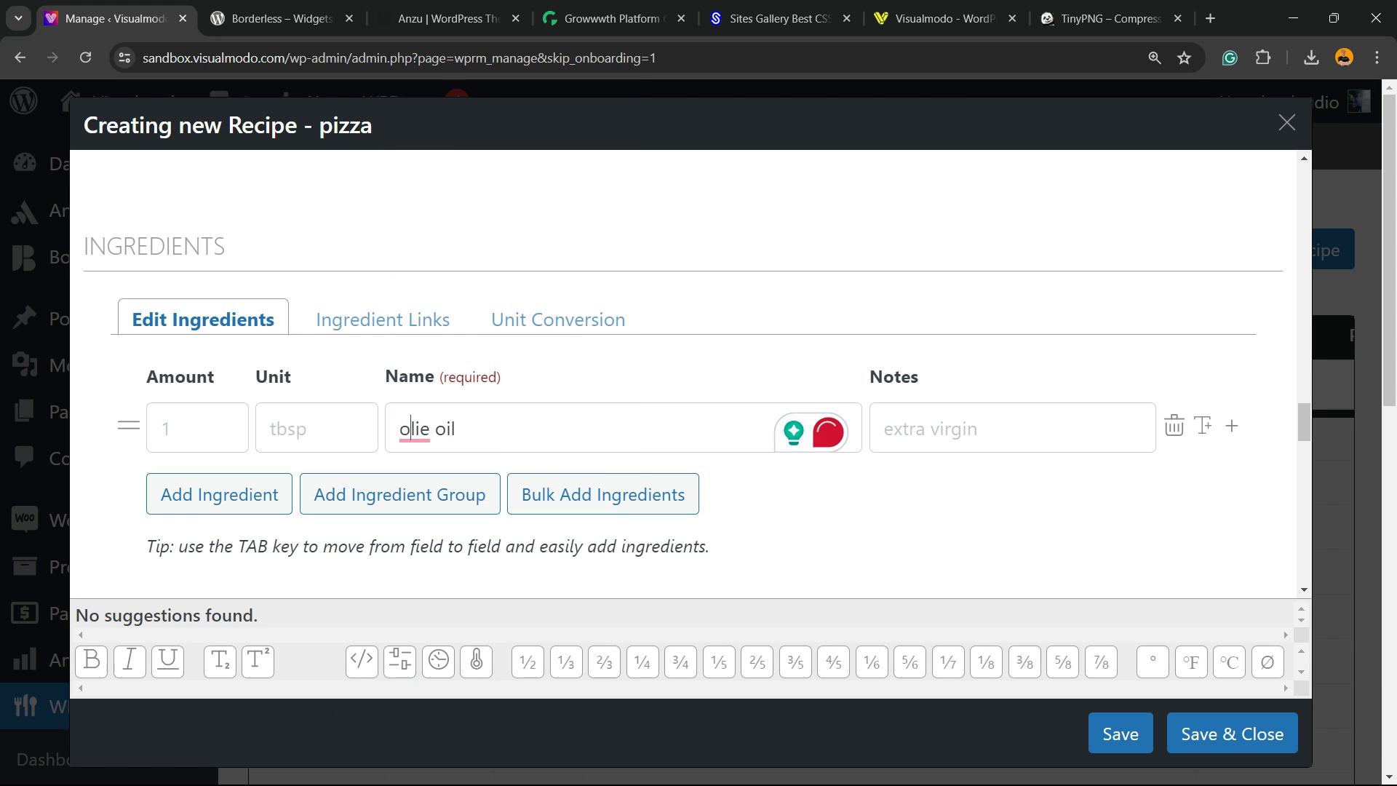
{"action": "mouse_move", "coordinate": [411, 431]}
{"action": "left_click", "coordinate": [425, 502]}
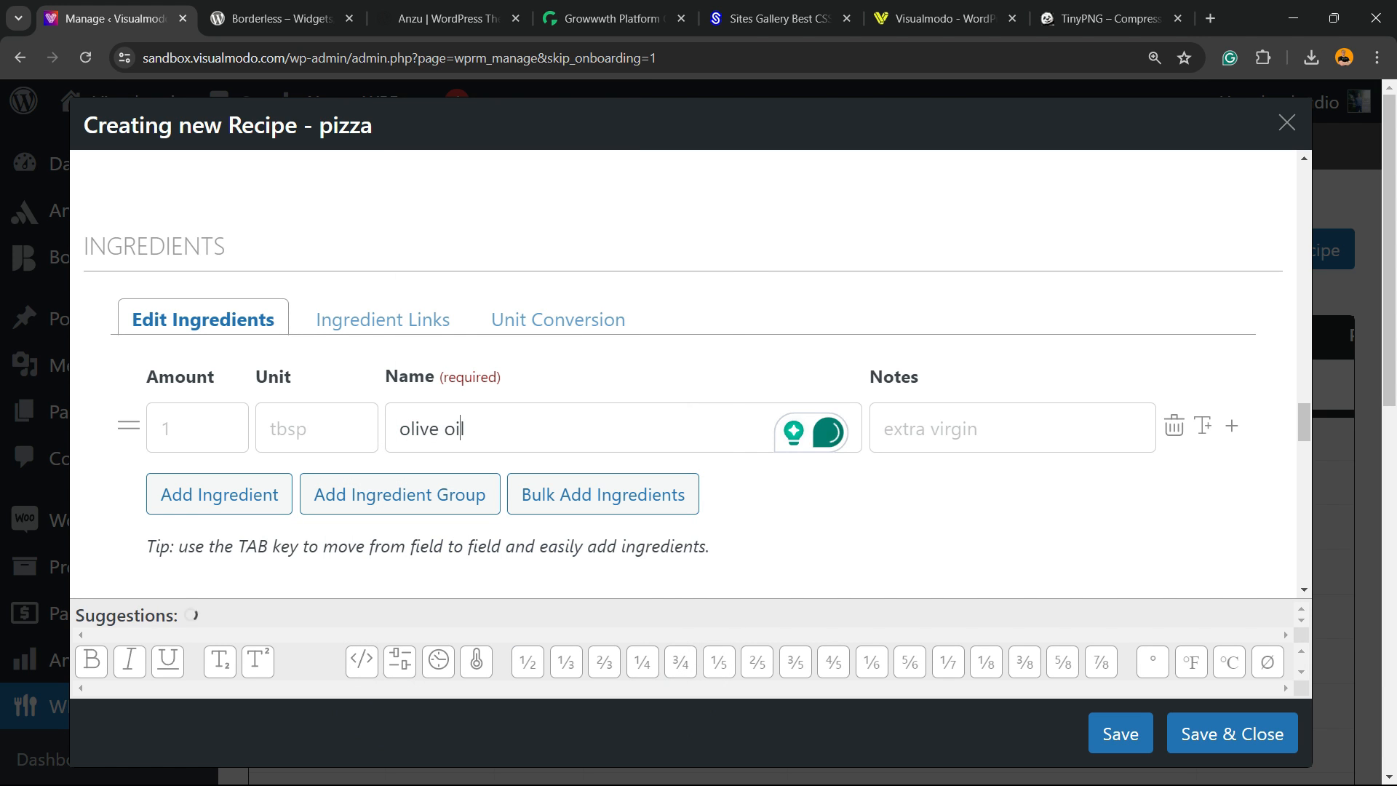
- Set the olive oil ingredient's amount to 1 and its unit to tbsp, leaving the notes empty
{"action": "left_click", "coordinate": [309, 429]}
{"action": "left_click", "coordinate": [182, 429]}
{"action": "type", "text": "1"}
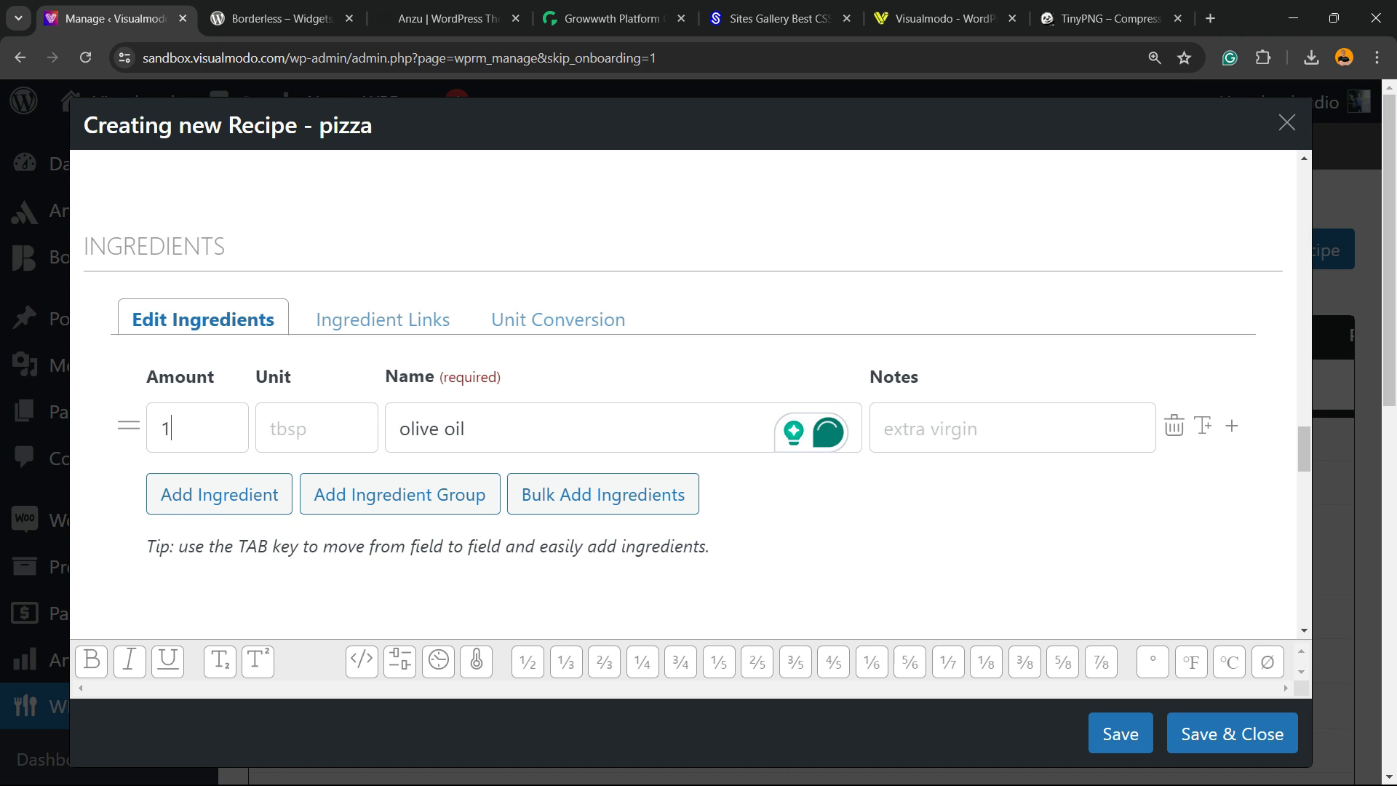
{"action": "key", "text": "Tab"}
{"action": "type", "text": "tbsp"}
{"action": "scroll", "coordinate": [684, 393], "scroll_direction": "down", "scroll_amount": 3}
{"action": "scroll", "coordinate": [684, 393], "scroll_direction": "up", "scroll_amount": 3}
{"action": "key", "text": "Tab"}
{"action": "key", "text": "Tab"}
- Fill the first instruction with the word "pizza" repeated 19 times as placeholder text
{"action": "scroll", "coordinate": [685, 393], "scroll_direction": "down", "scroll_amount": 3}
{"action": "scroll", "coordinate": [684, 393], "scroll_direction": "down", "scroll_amount": 6}
{"action": "scroll", "coordinate": [684, 393], "scroll_direction": "up", "scroll_amount": 3}
{"action": "left_click", "coordinate": [471, 445]}
{"action": "type", "text": "pizza"}
{"action": "key", "text": "ctrl+v"}
{"action": "key", "text": "ctrl+v"}
{"action": "key", "text": "ctrl+v"}
{"action": "key", "text": "ctrl+v"}
{"action": "key", "text": "ctrl+v"}
{"action": "key", "text": "ctrl+v"}
{"action": "key", "text": "ctrl+v"}
{"action": "key", "text": "ctrl+v"}
{"action": "key", "text": "ctrl+v"}
{"action": "key", "text": "ctrl+v"}
{"action": "key", "text": "ctrl+v"}
{"action": "key", "text": "ctrl+v"}
{"action": "key", "text": "ctrl+v"}
{"action": "key", "text": "ctrl+v"}
{"action": "key", "text": "ctrl+v"}
{"action": "key", "text": "ctrl+v"}
{"action": "key", "text": "ctrl+v"}
{"action": "key", "text": "ctrl+v"}
- Set the recipe's calories to 1900 kcal in the nutrition section
{"action": "scroll", "coordinate": [685, 393], "scroll_direction": "down", "scroll_amount": 5}
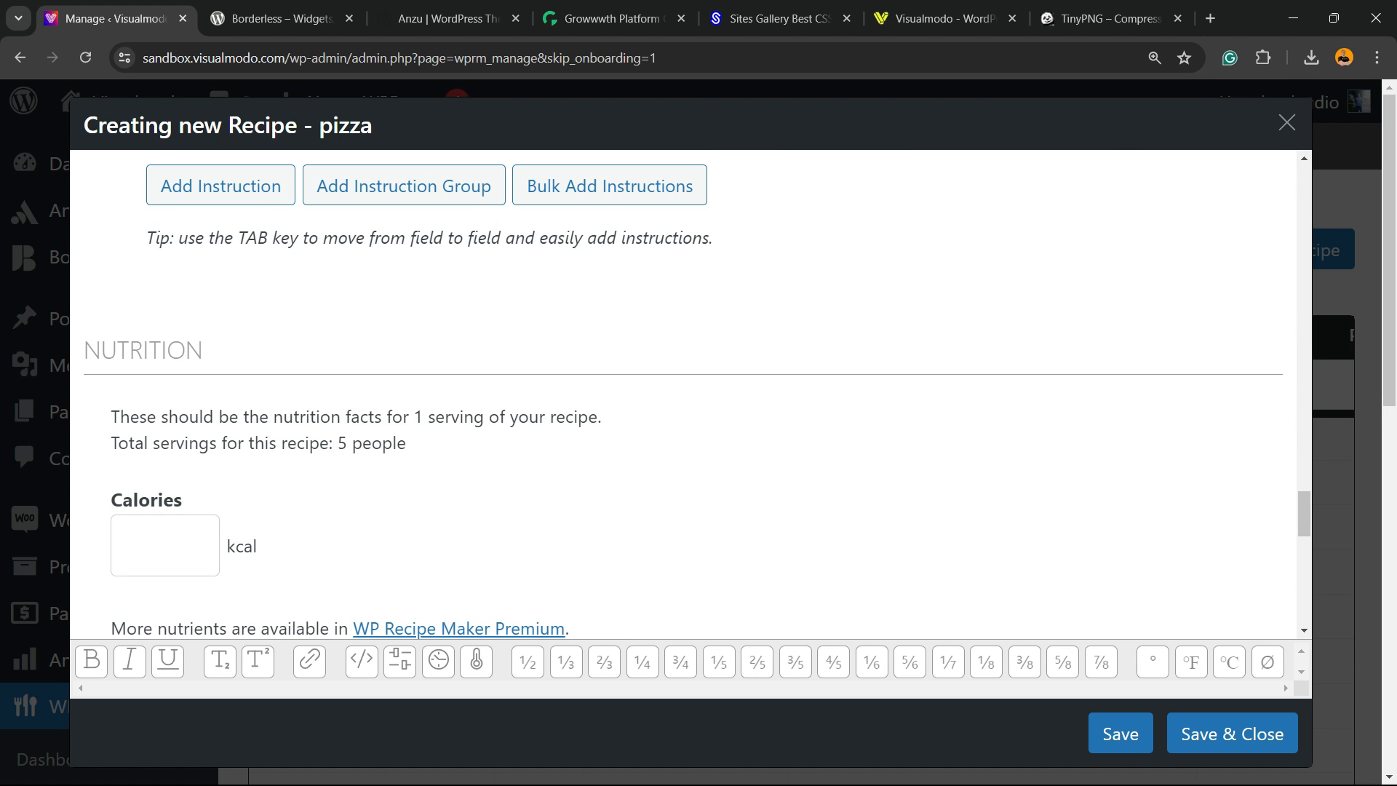
{"action": "scroll", "coordinate": [684, 393], "scroll_direction": "down", "scroll_amount": 2}
{"action": "left_click", "coordinate": [155, 364]}
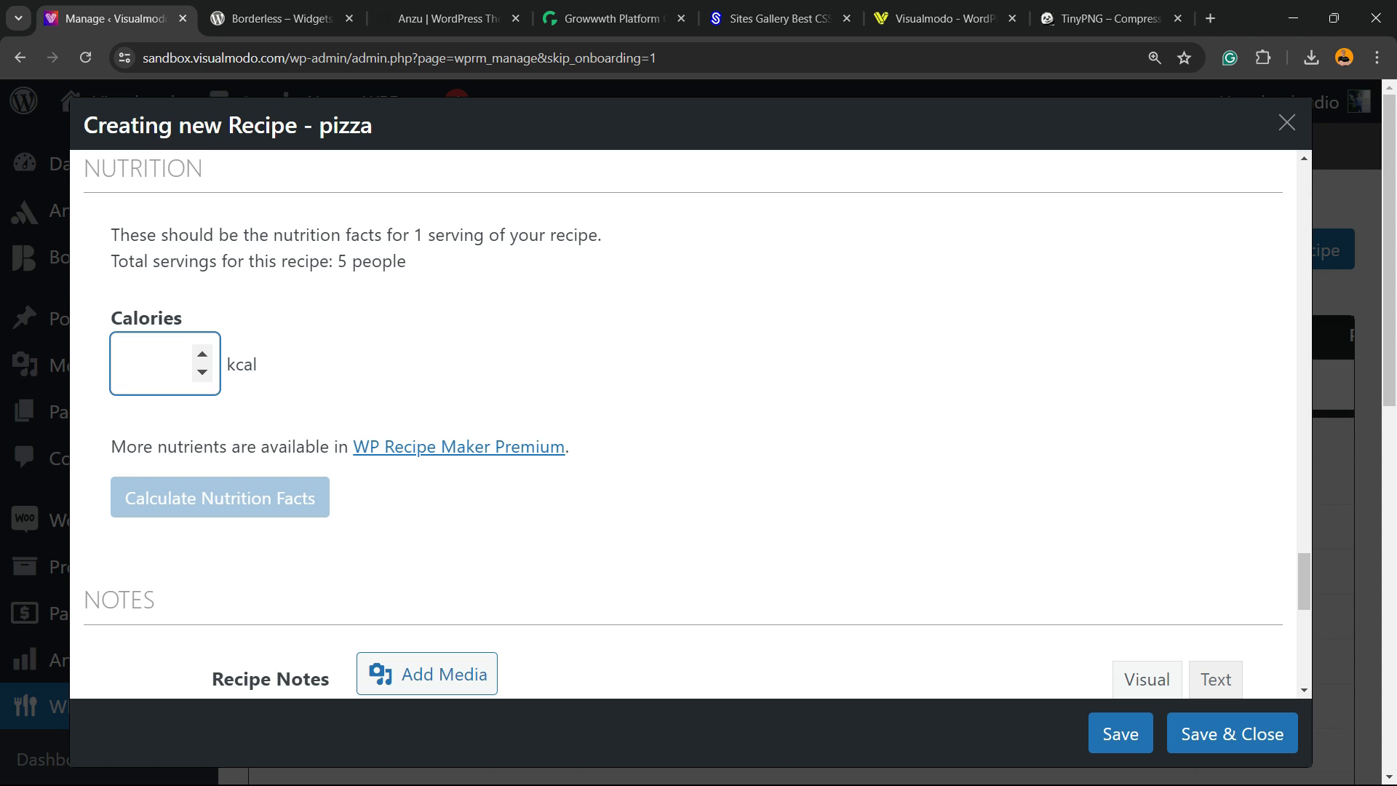
{"action": "type", "text": "1900"}
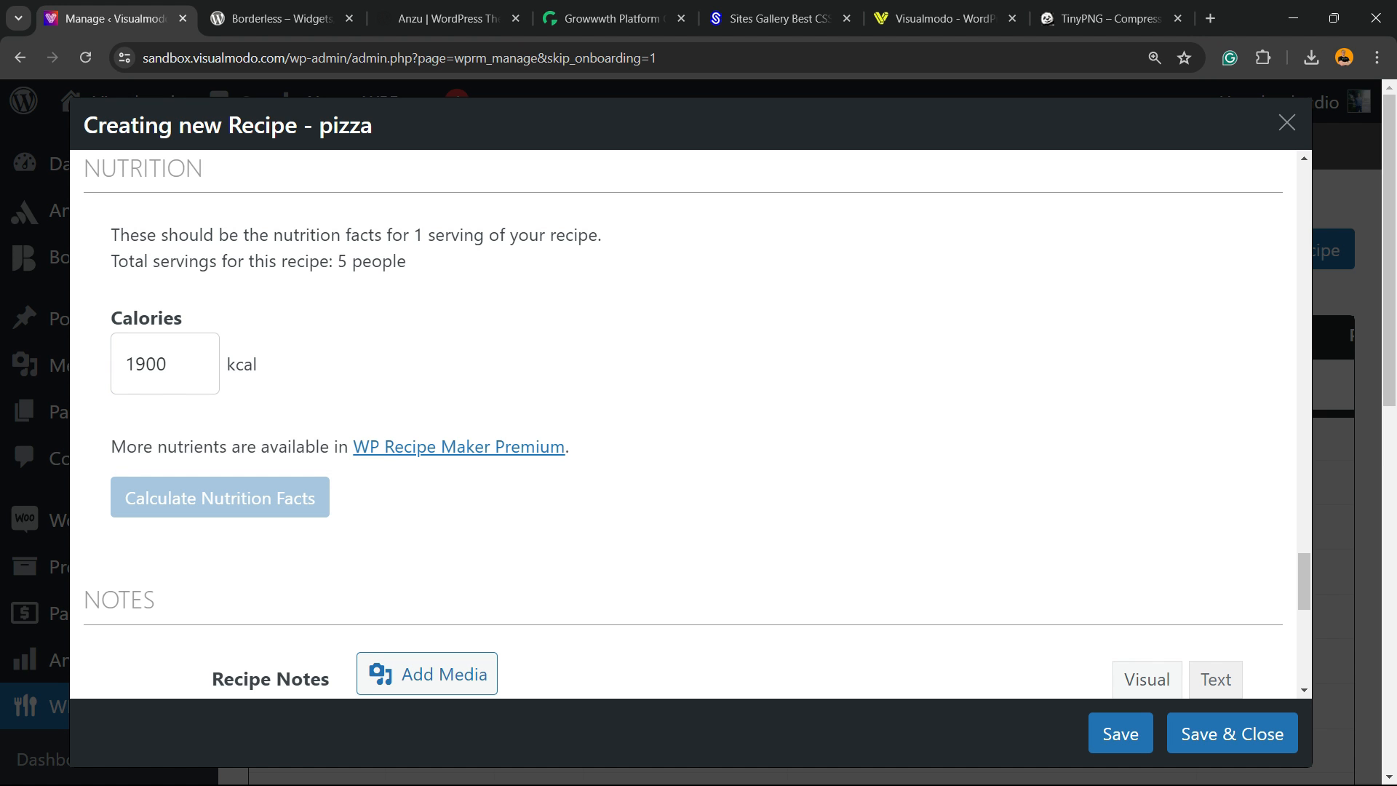
- Enter "erfwerfc etrwfwrf wetrfwrfw4r5" as placeholder recipe notes, and save and close the recipe
{"action": "scroll", "coordinate": [220, 498], "scroll_direction": "down", "scroll_amount": 5}
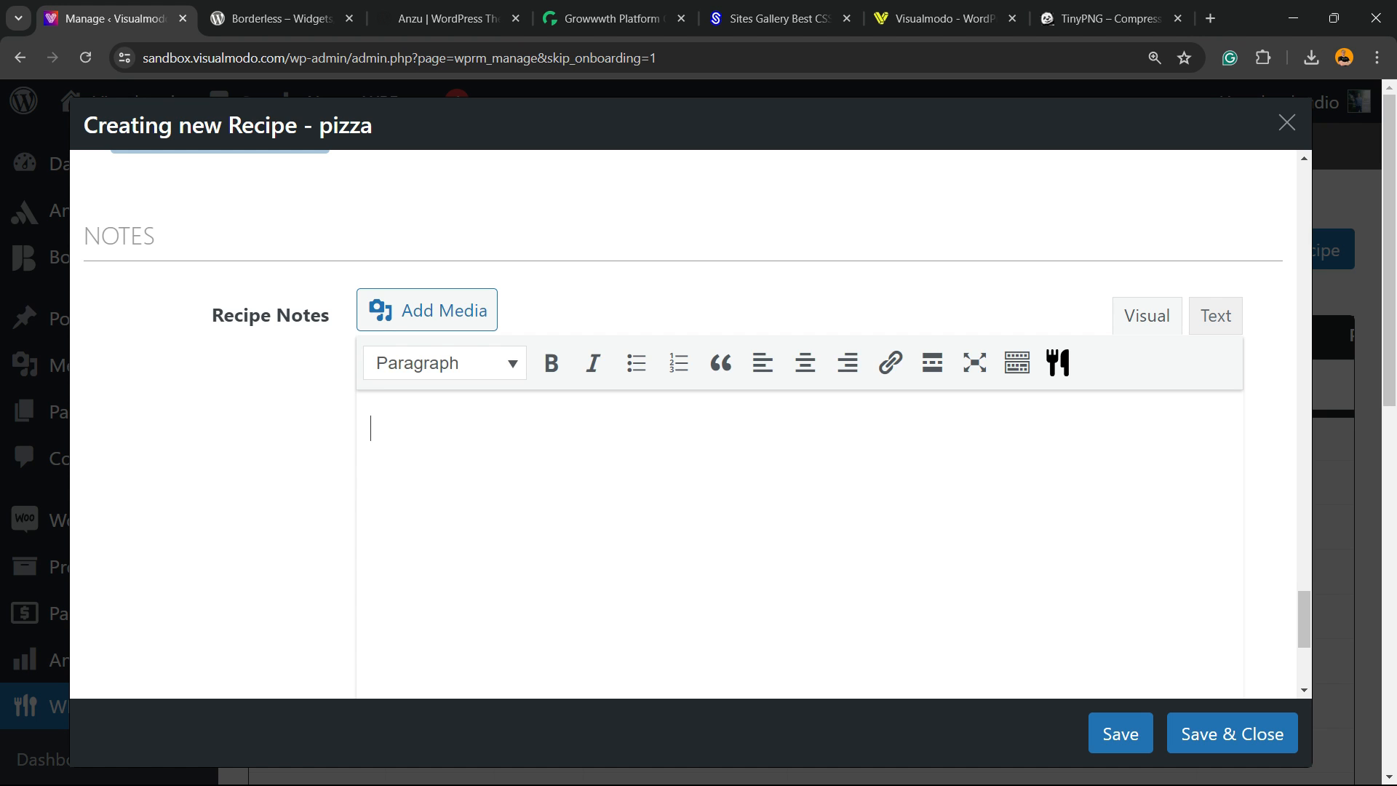
{"action": "scroll", "coordinate": [800, 510], "scroll_direction": "down", "scroll_amount": 3}
{"action": "scroll", "coordinate": [800, 509], "scroll_direction": "up", "scroll_amount": 2}
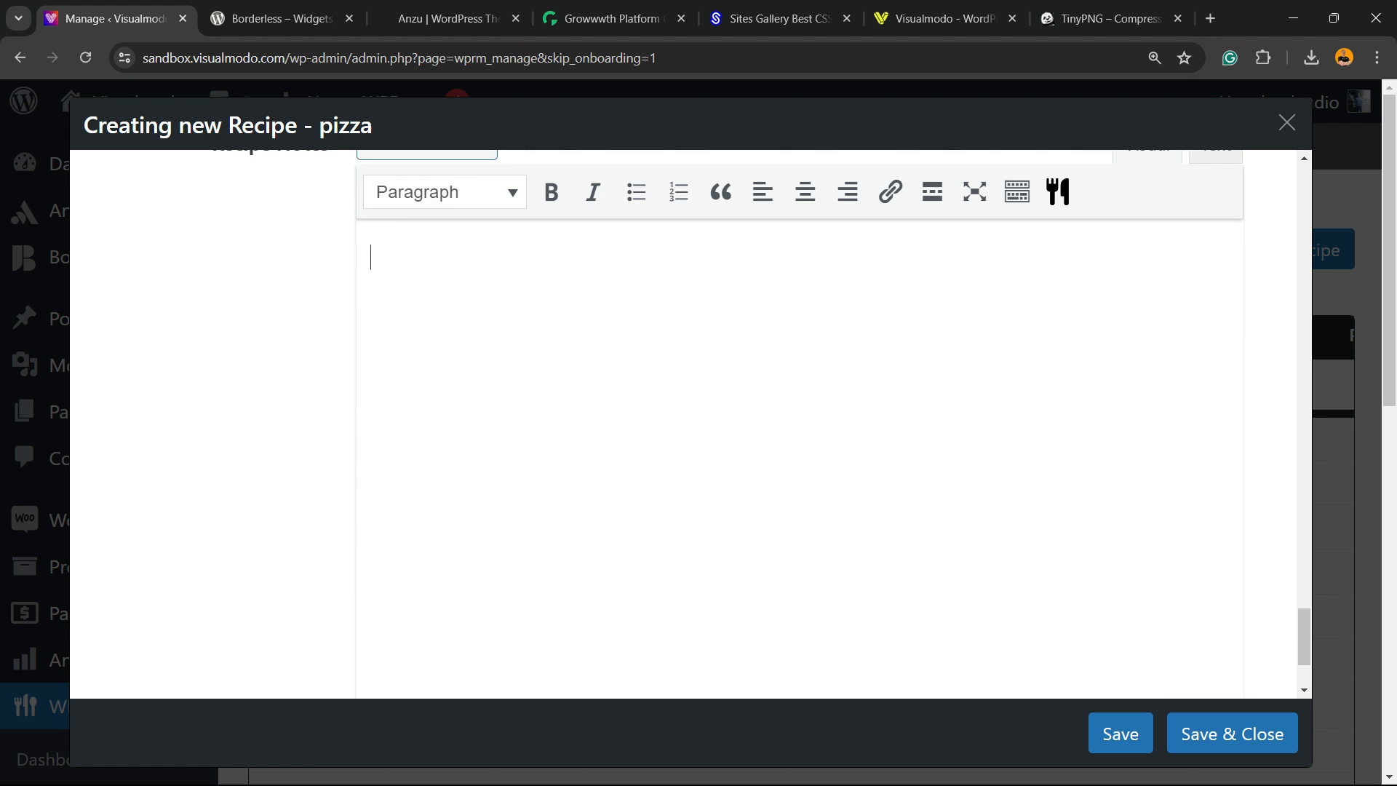
{"action": "type", "text": "erfwerfc etrwfwrf wetrfwrfw4r5"}
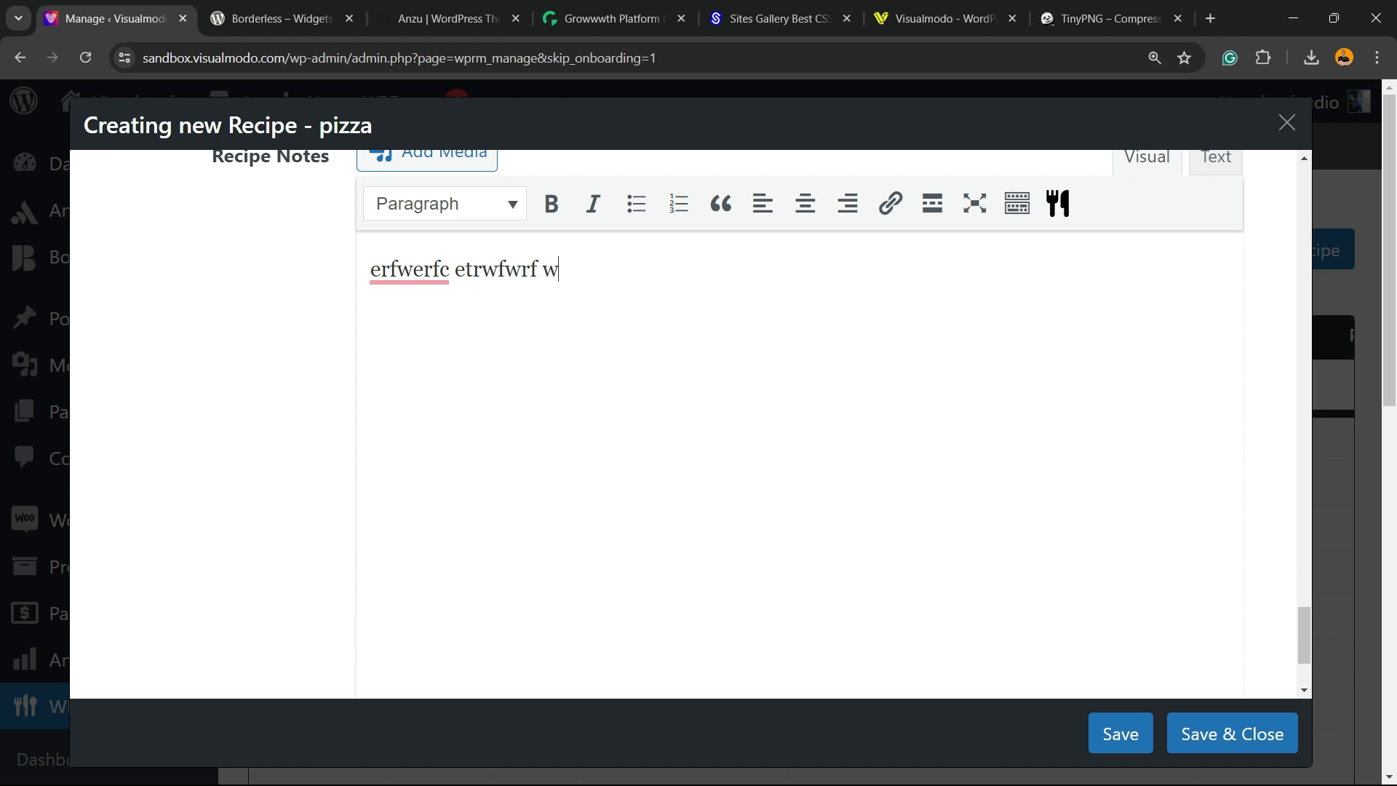
{"action": "scroll", "coordinate": [800, 422], "scroll_direction": "down", "scroll_amount": 3}
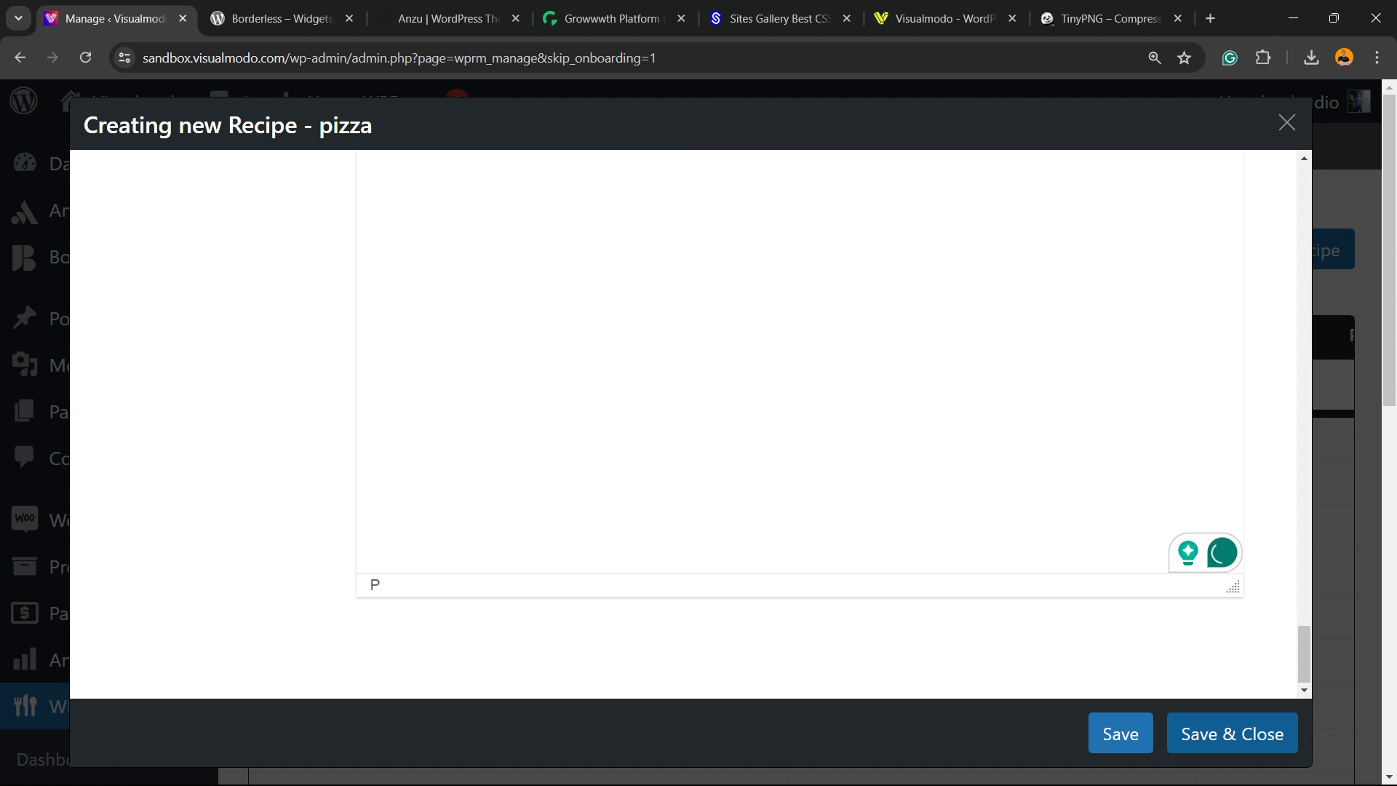
{"action": "left_click", "coordinate": [1232, 733]}
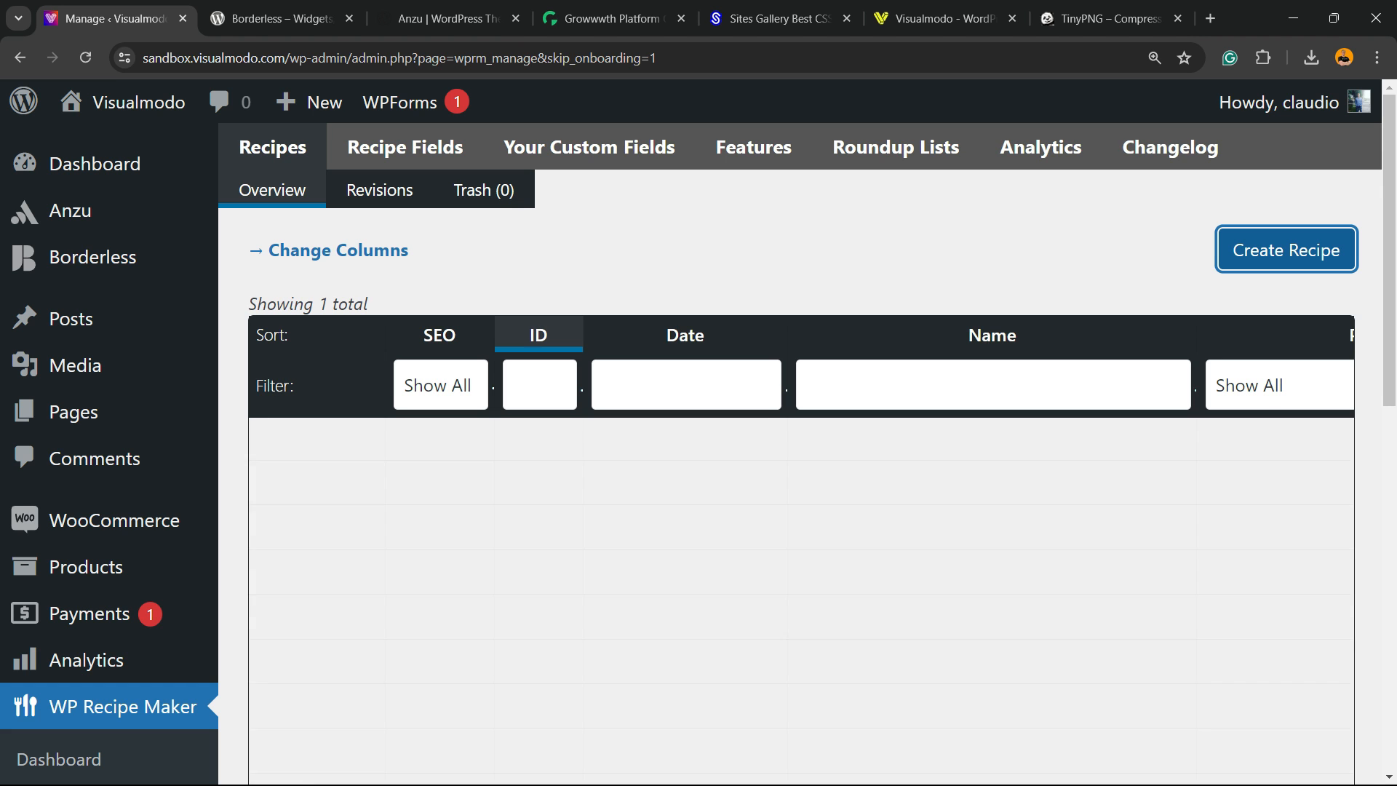
- Add a new WordPress page titled "Pizza Recipe"
{"action": "scroll", "coordinate": [801, 437], "scroll_direction": "down", "scroll_amount": 5}
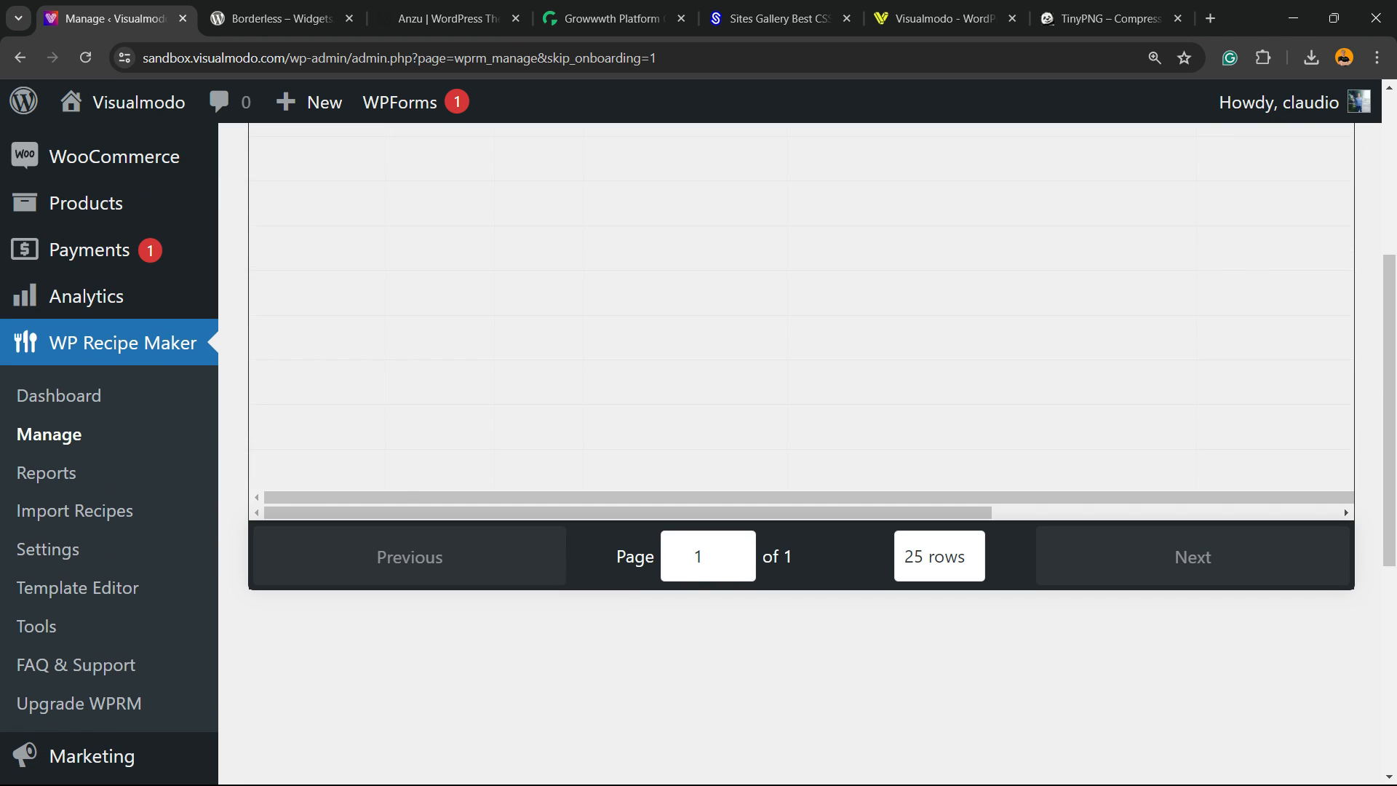
{"action": "scroll", "coordinate": [800, 437], "scroll_direction": "up", "scroll_amount": 5}
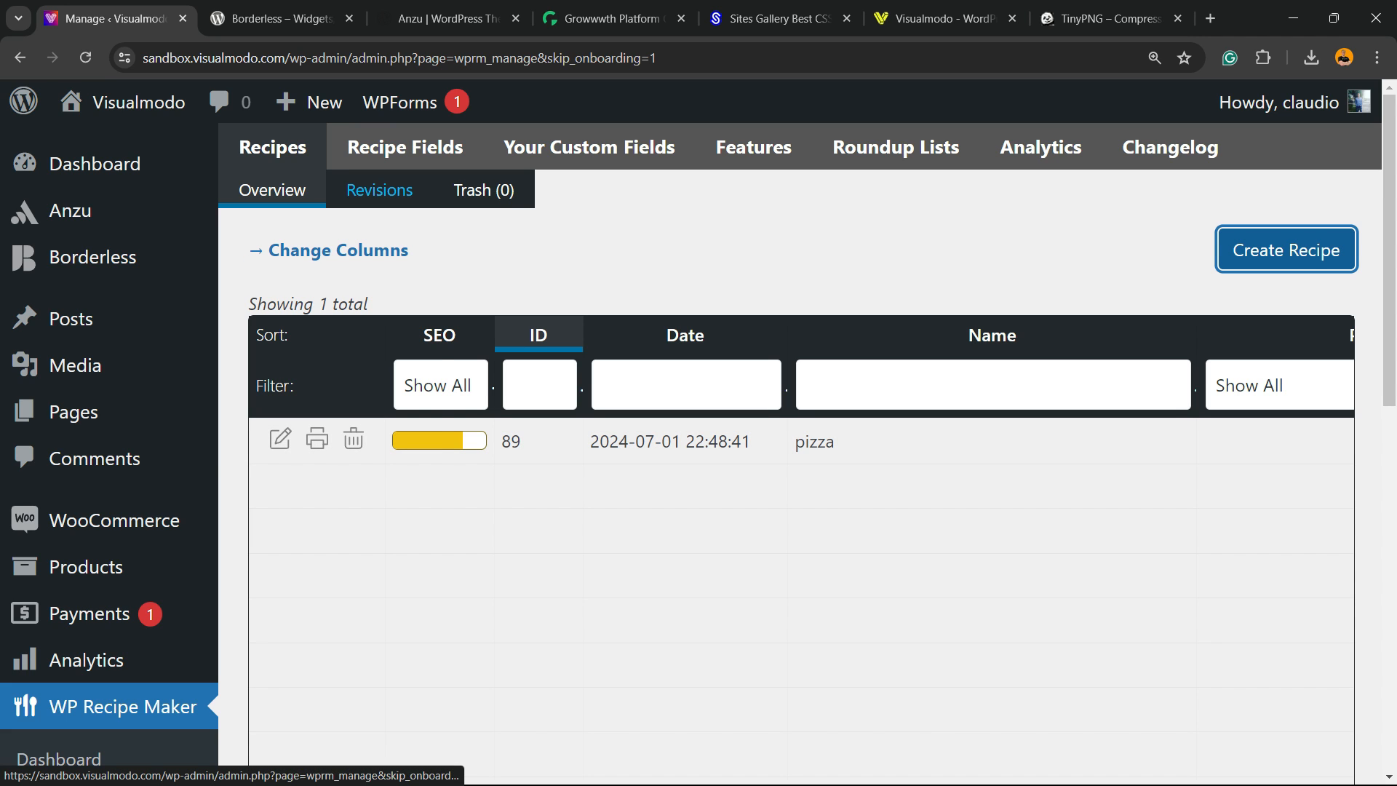
{"action": "mouse_move", "coordinate": [71, 319]}
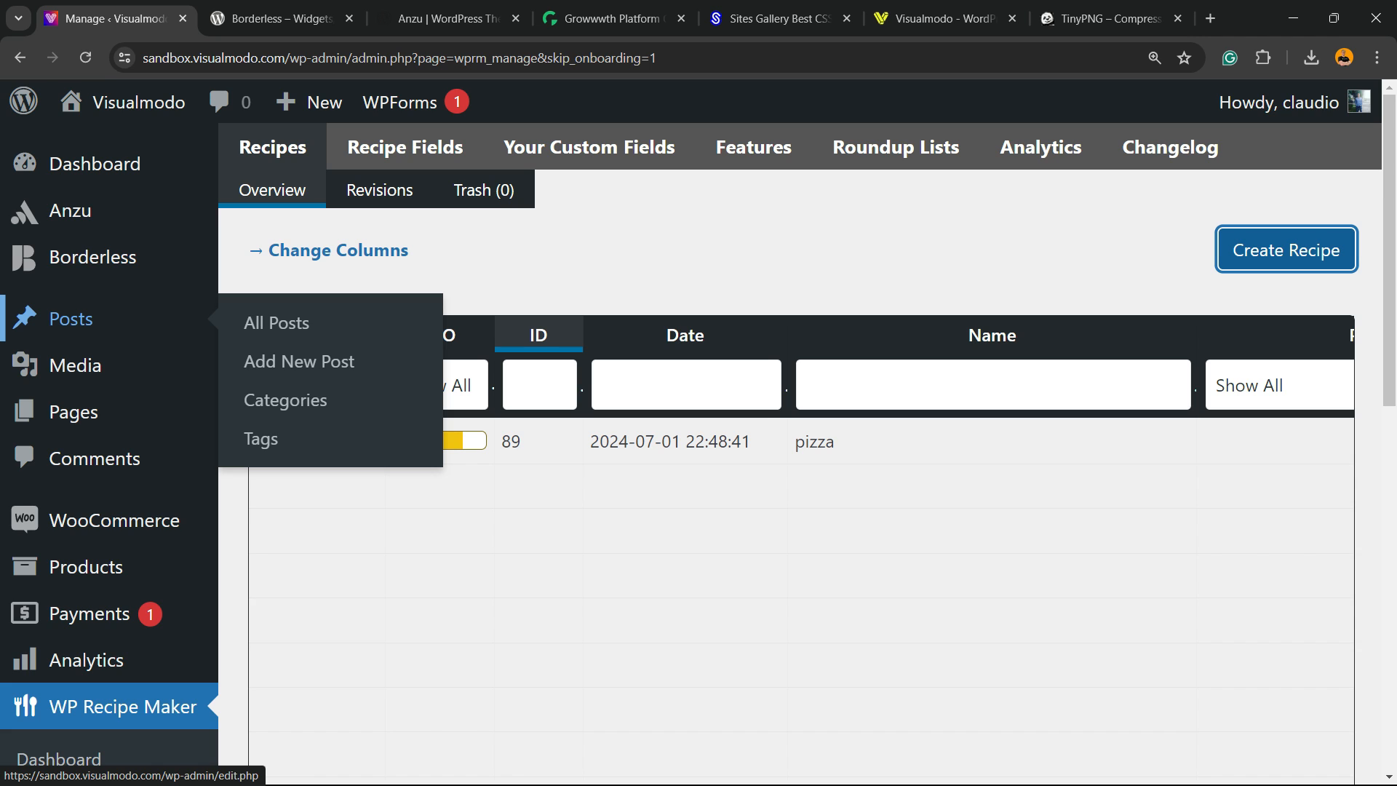
{"action": "mouse_move", "coordinate": [73, 412]}
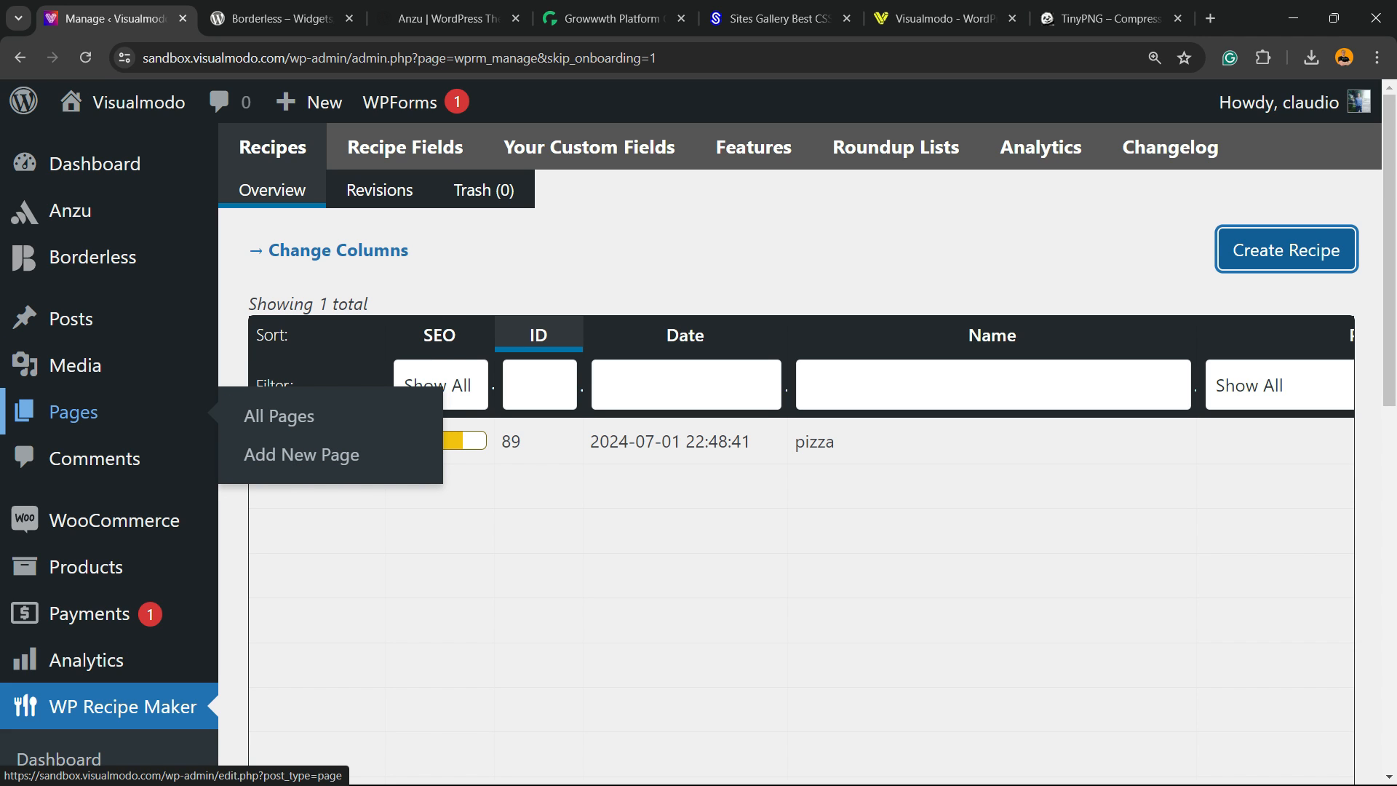
{"action": "left_click", "coordinate": [303, 457]}
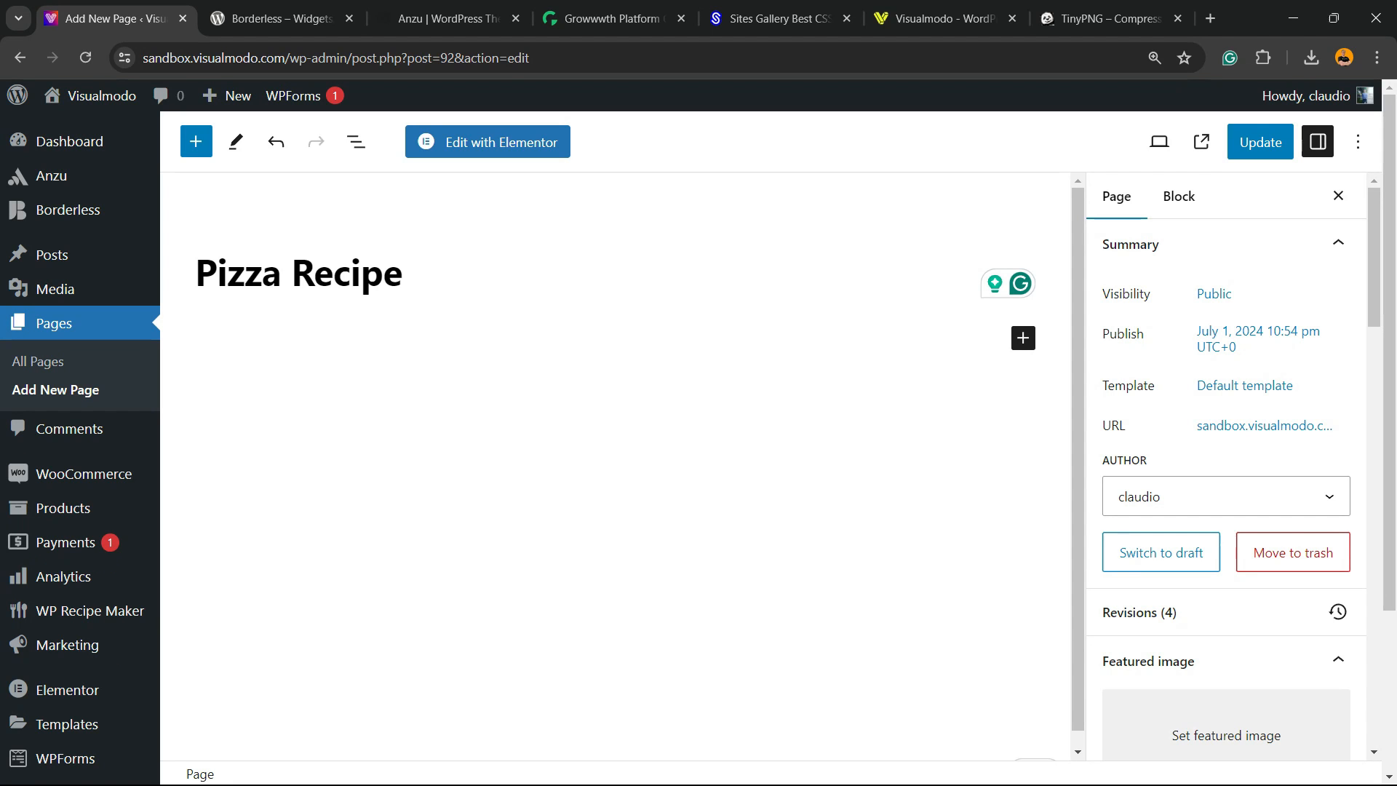
- Insert a WPRM Recipe block below the page title
{"action": "key", "text": "Return"}
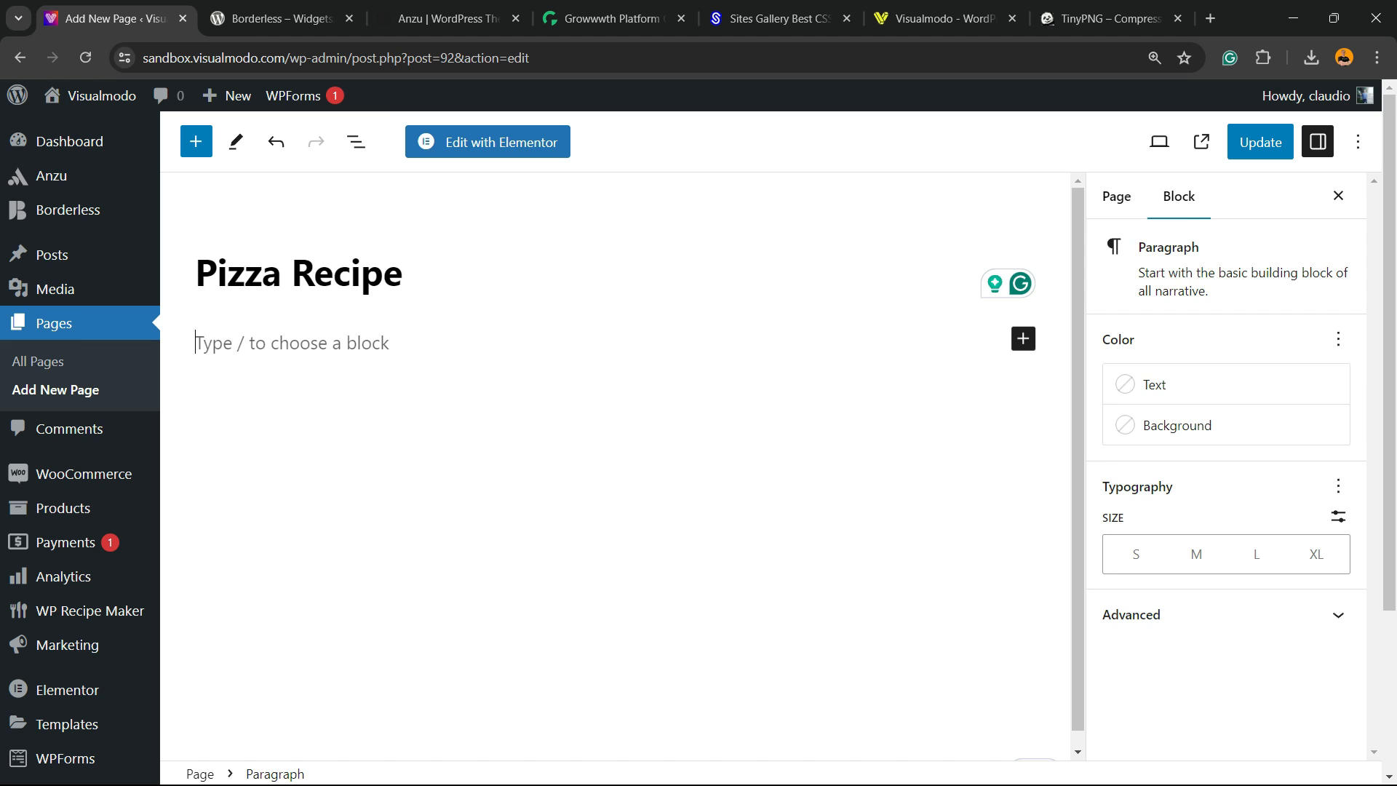
{"action": "left_click", "coordinate": [1023, 338]}
{"action": "type", "text": "WPRM"}
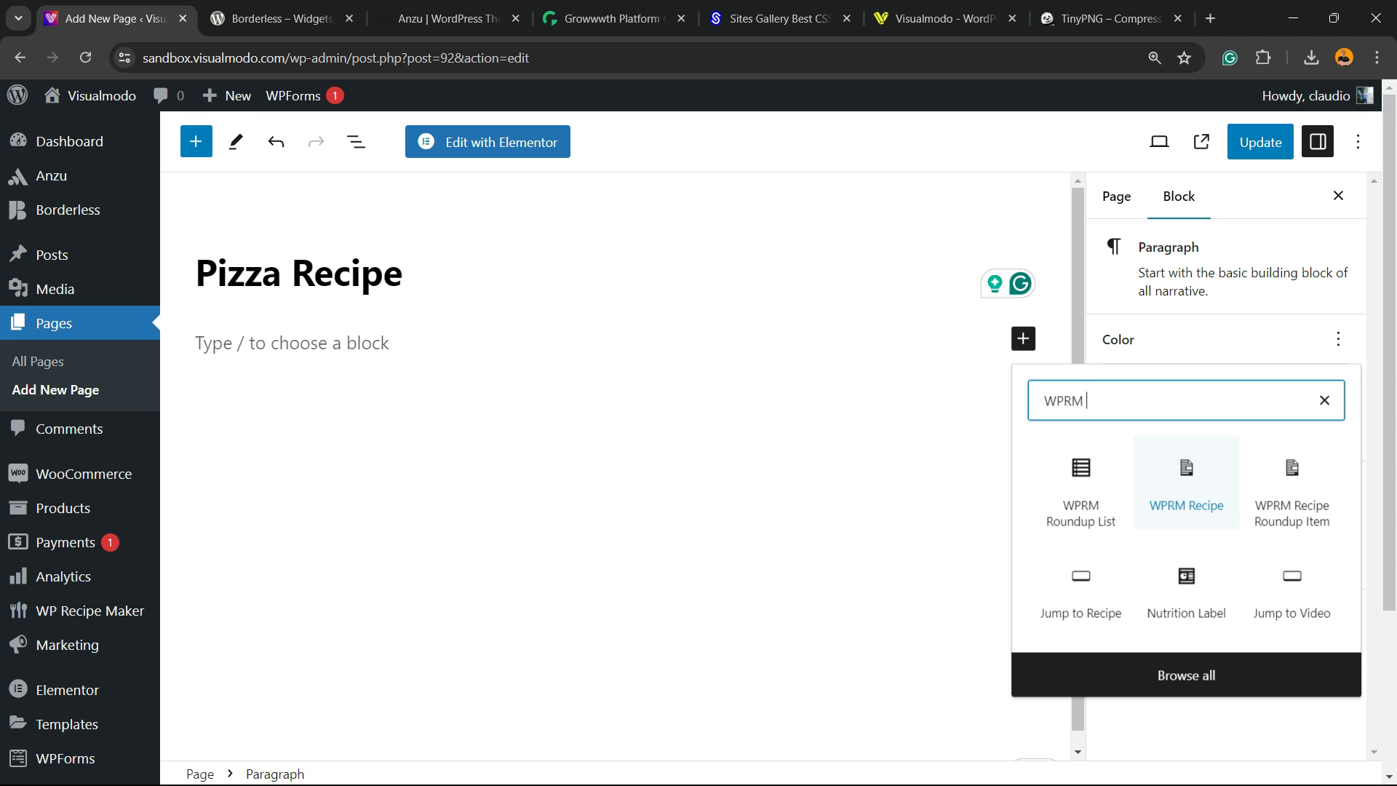
{"action": "left_click", "coordinate": [1186, 484]}
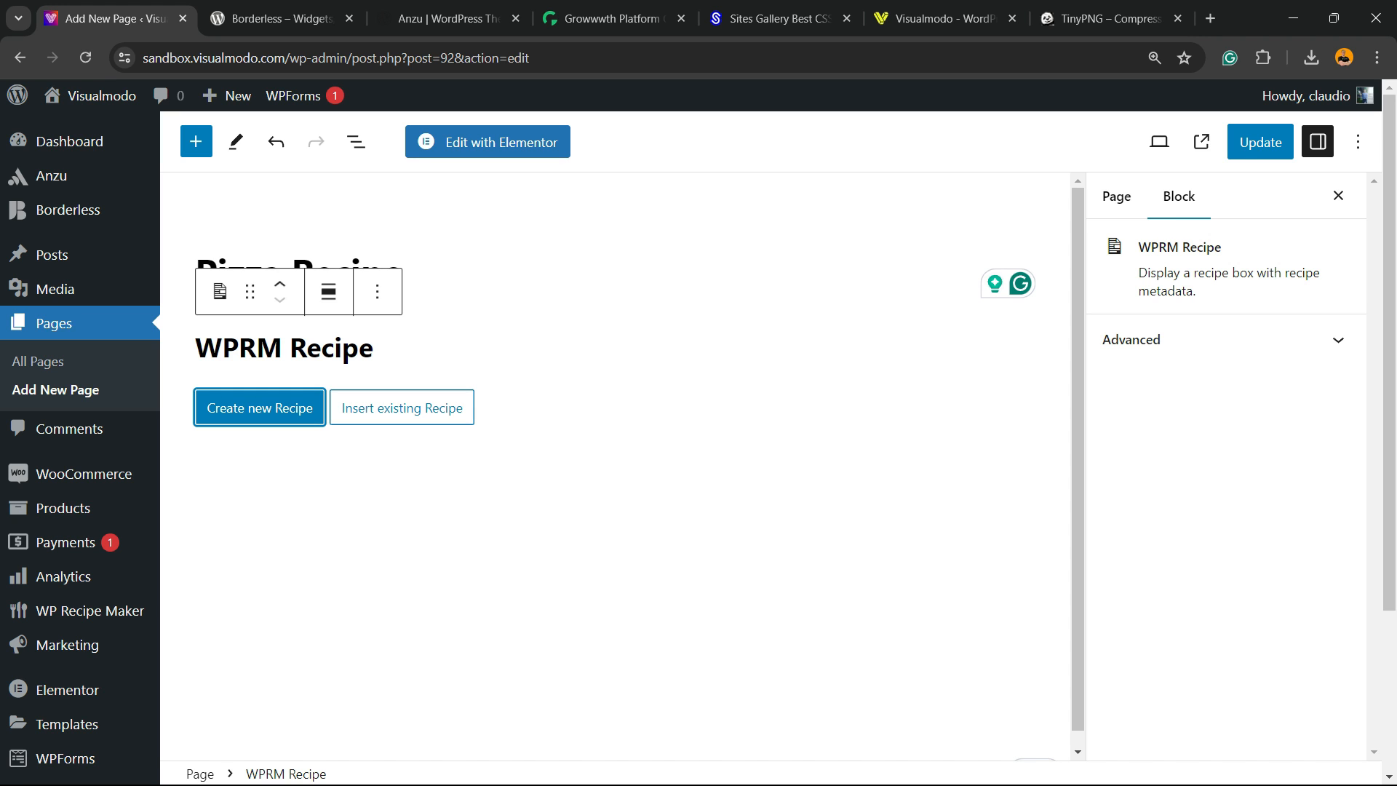
- Insert the existing recipe "89 pizza" into the WPRM Recipe block and update the page
{"action": "left_click", "coordinate": [402, 408]}
{"action": "left_click", "coordinate": [553, 427]}
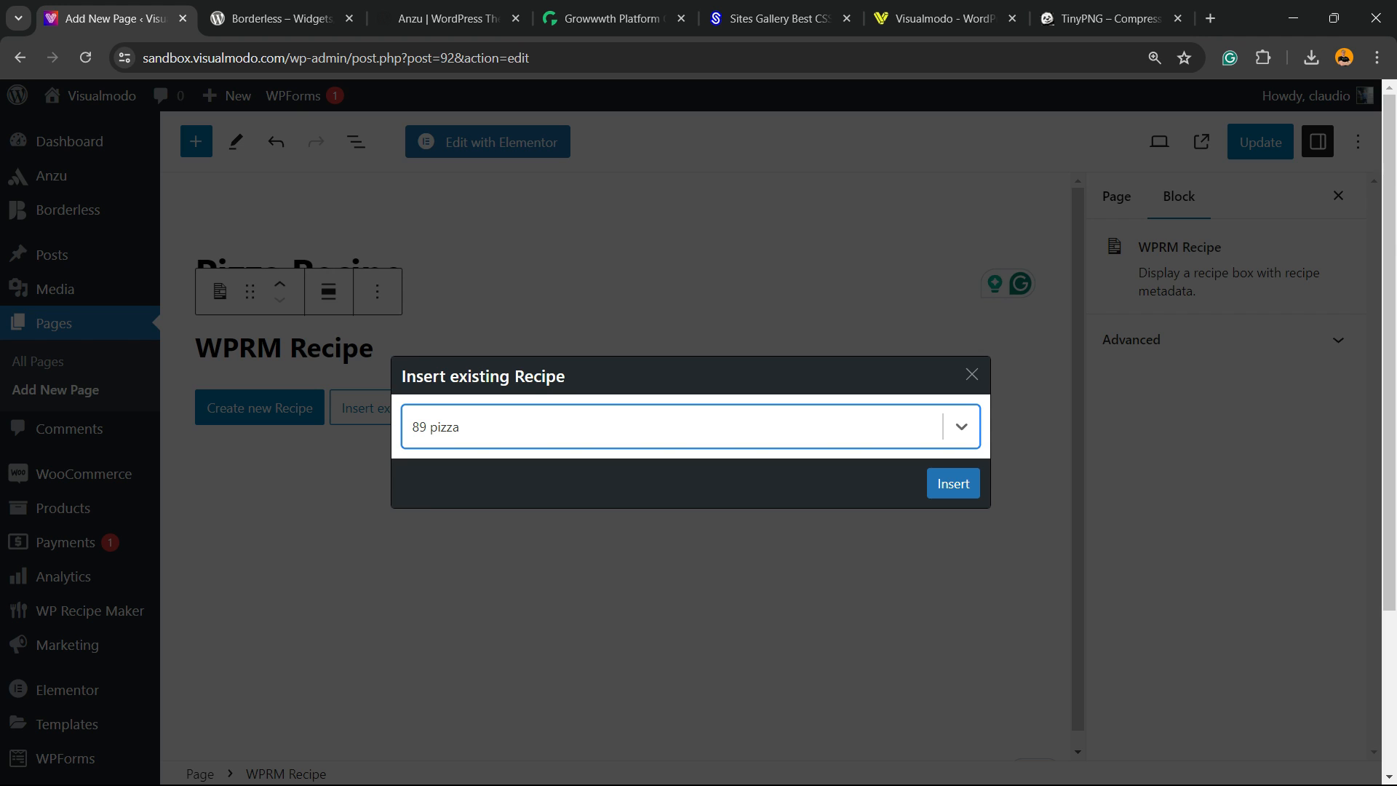
{"action": "left_click", "coordinate": [954, 484]}
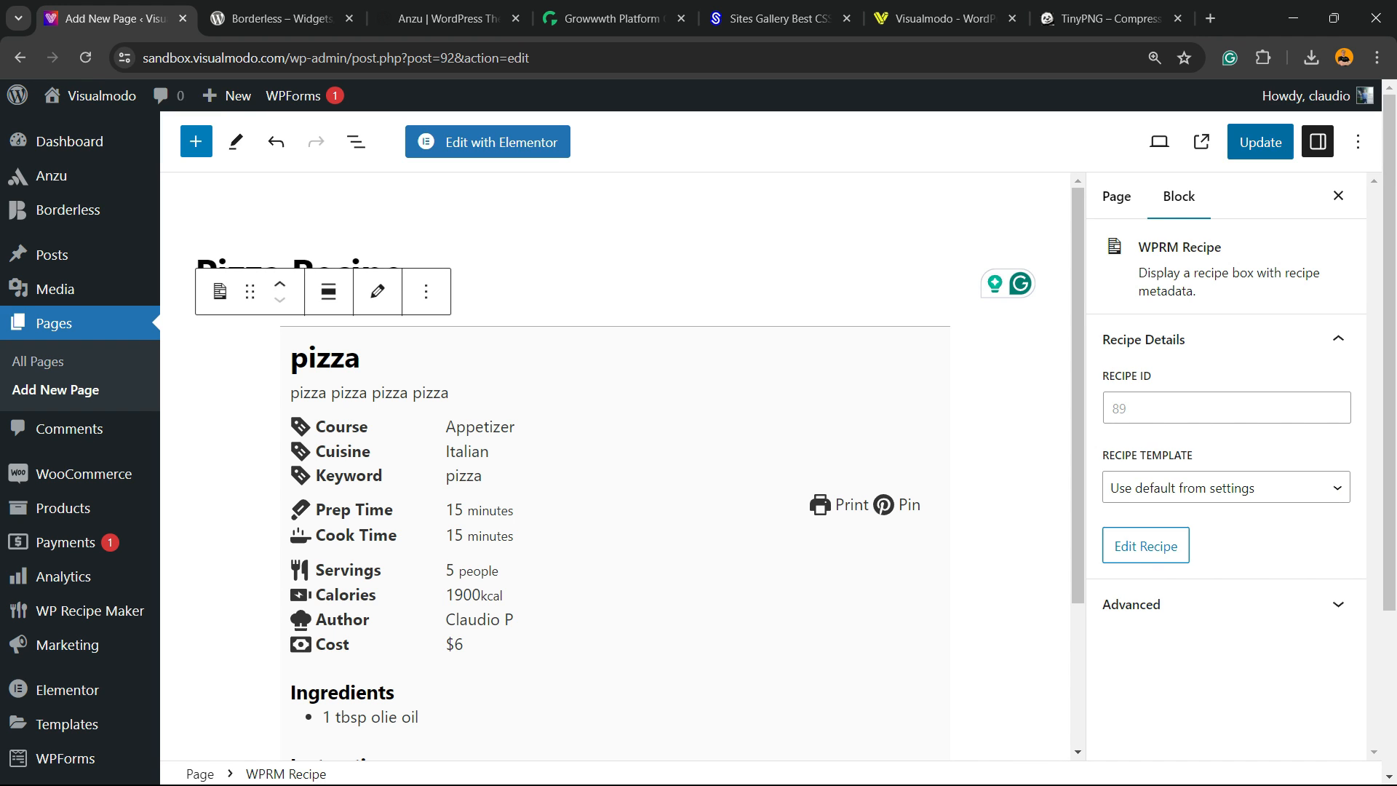
{"action": "left_click", "coordinate": [1261, 142]}
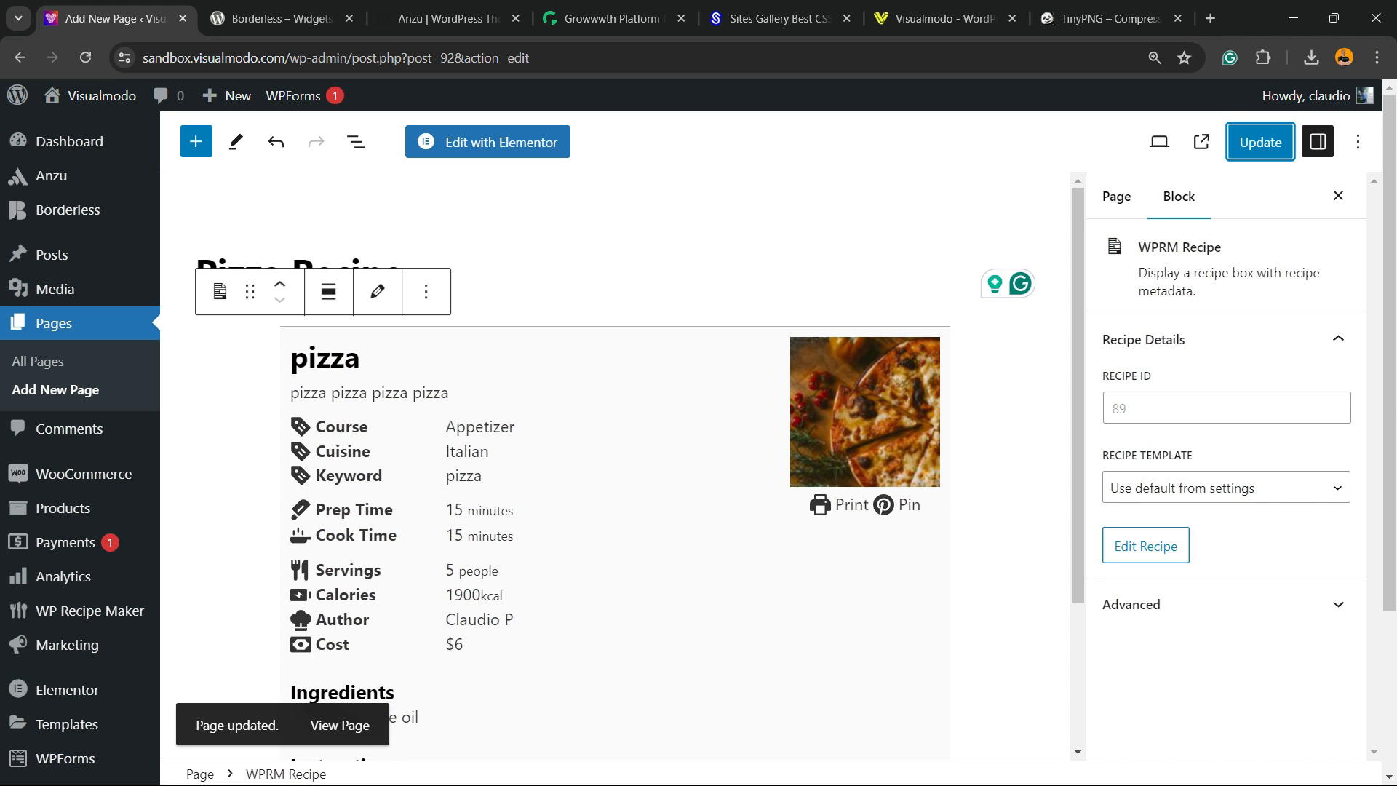
- Open the updated page in a new browser tab and review the recipe's details, image, ingredients and instructions
{"action": "right_click", "coordinate": [341, 725]}
{"action": "left_click", "coordinate": [407, 545]}
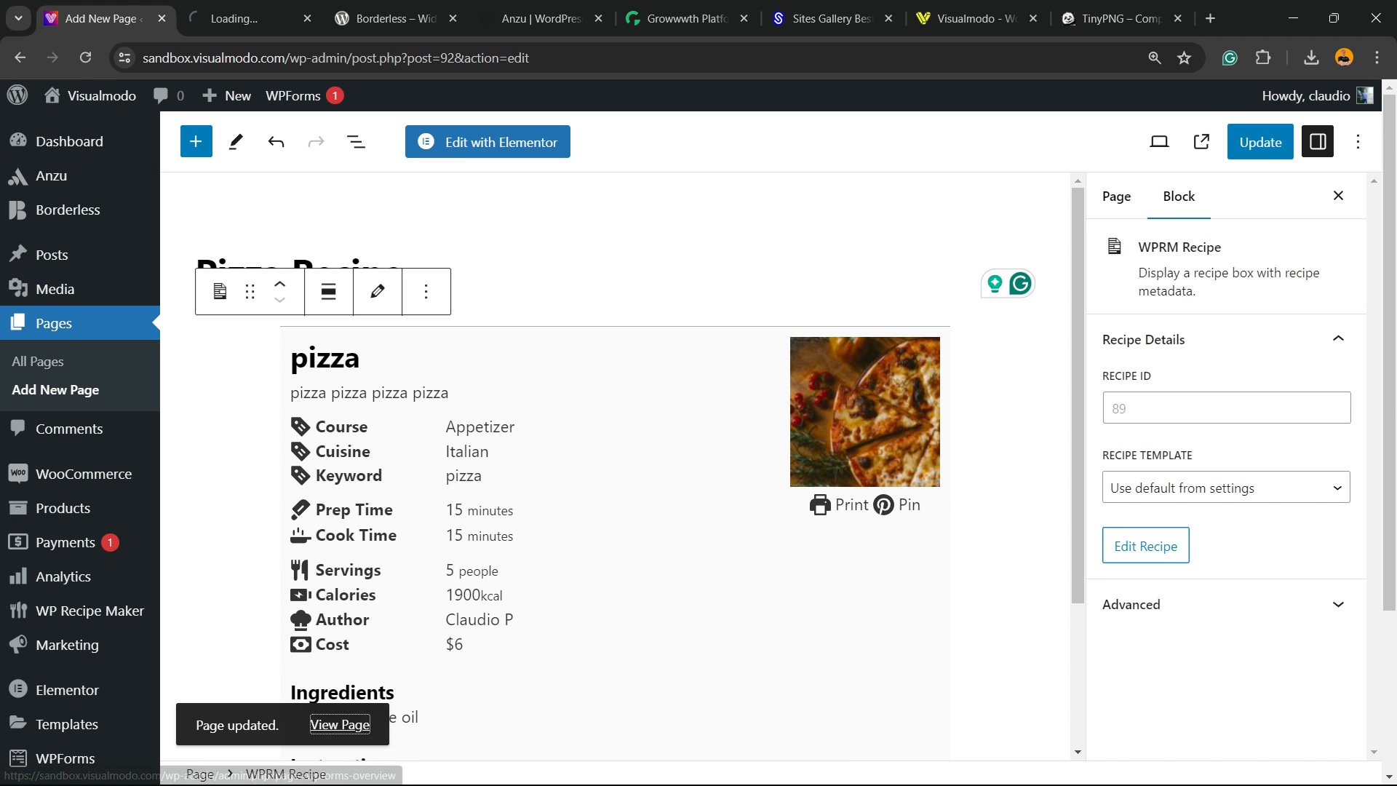
{"action": "left_click", "coordinate": [248, 19]}
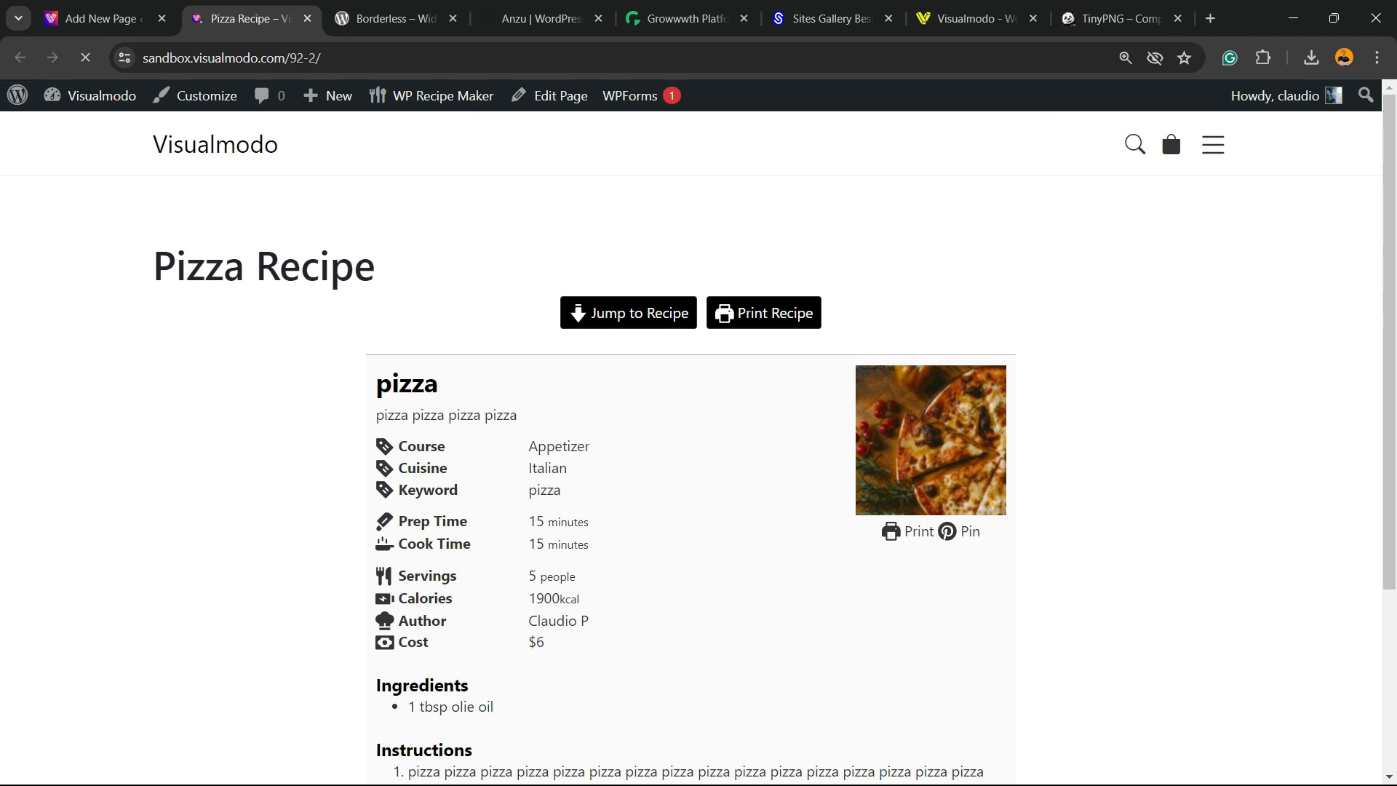
{"action": "scroll", "coordinate": [699, 429], "scroll_direction": "down", "scroll_amount": 4}
{"action": "scroll", "coordinate": [692, 448], "scroll_direction": "up", "scroll_amount": 4}
{"action": "left_click_drag", "start_coordinate": [376, 396], "coordinate": [557, 160]}
{"action": "scroll", "coordinate": [591, 601], "scroll_direction": "down", "scroll_amount": 4}
{"action": "scroll", "coordinate": [557, 160], "scroll_direction": "up", "scroll_amount": 4}
{"action": "left_click", "coordinate": [626, 407]}
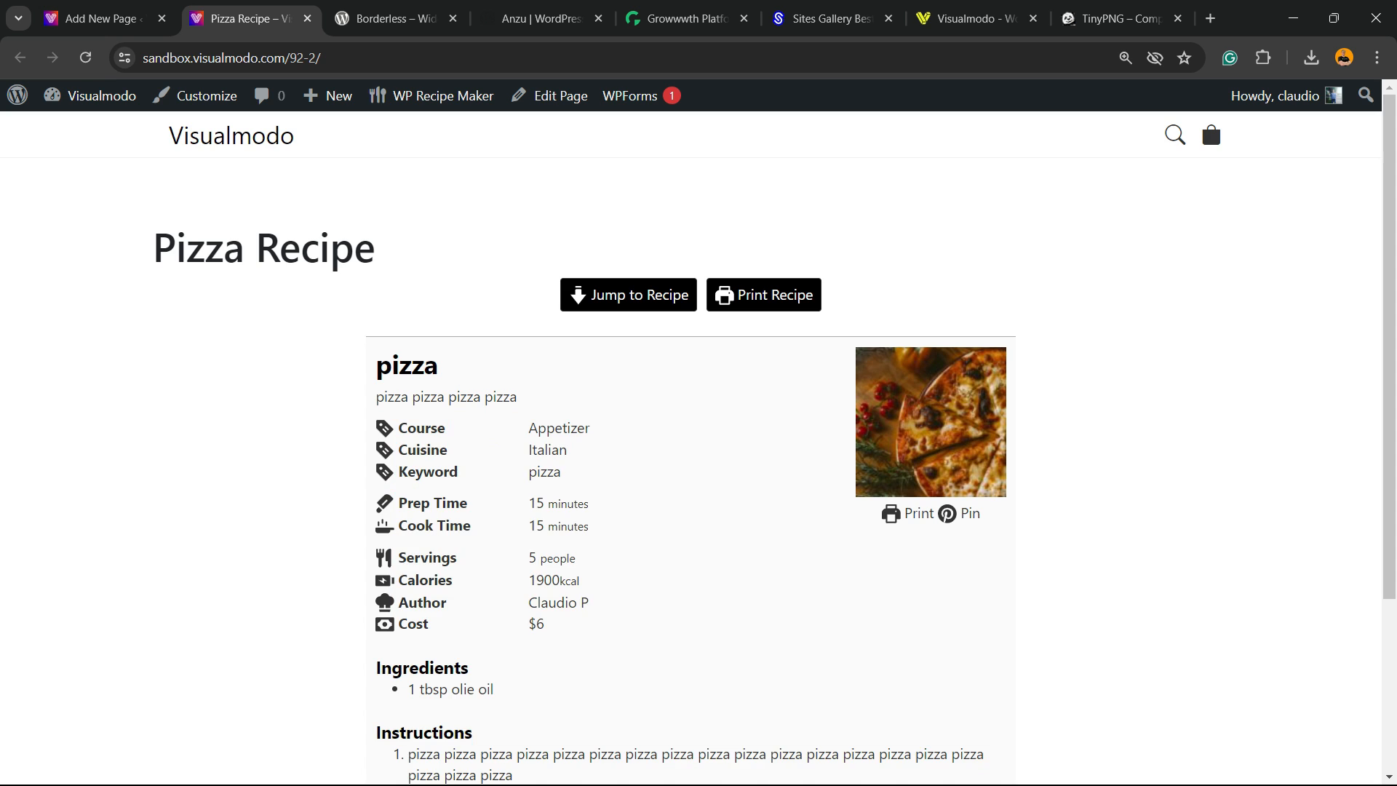
{"action": "scroll", "coordinate": [699, 430], "scroll_direction": "down", "scroll_amount": 1}
{"action": "scroll", "coordinate": [699, 430], "scroll_direction": "up", "scroll_amount": 2}
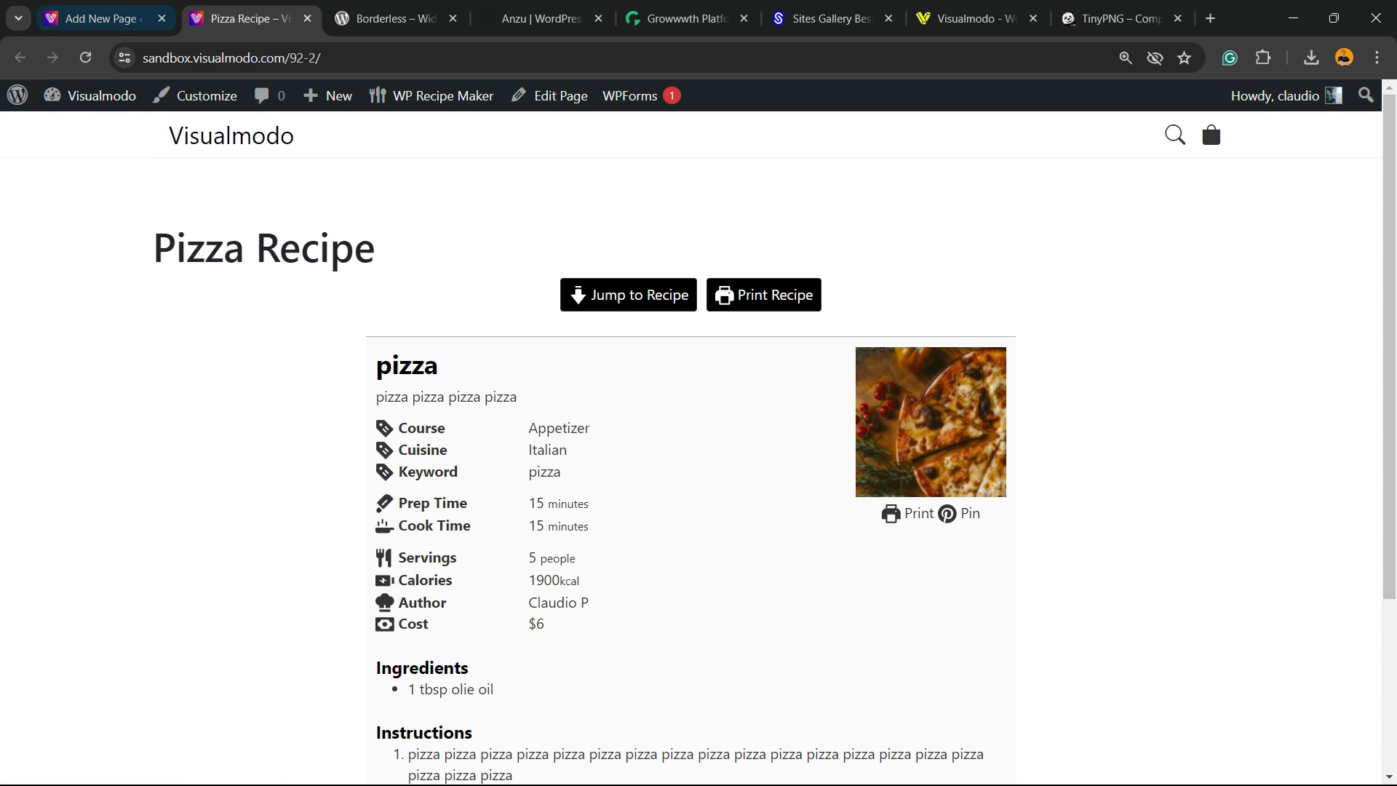
- Return to the WordPress admin from the published page and open WP Recipe Maker's Template Editor
{"action": "left_click", "coordinate": [94, 18]}
{"action": "scroll", "coordinate": [84, 444], "scroll_direction": "down", "scroll_amount": 3}
{"action": "scroll", "coordinate": [73, 506], "scroll_direction": "up", "scroll_amount": 2}
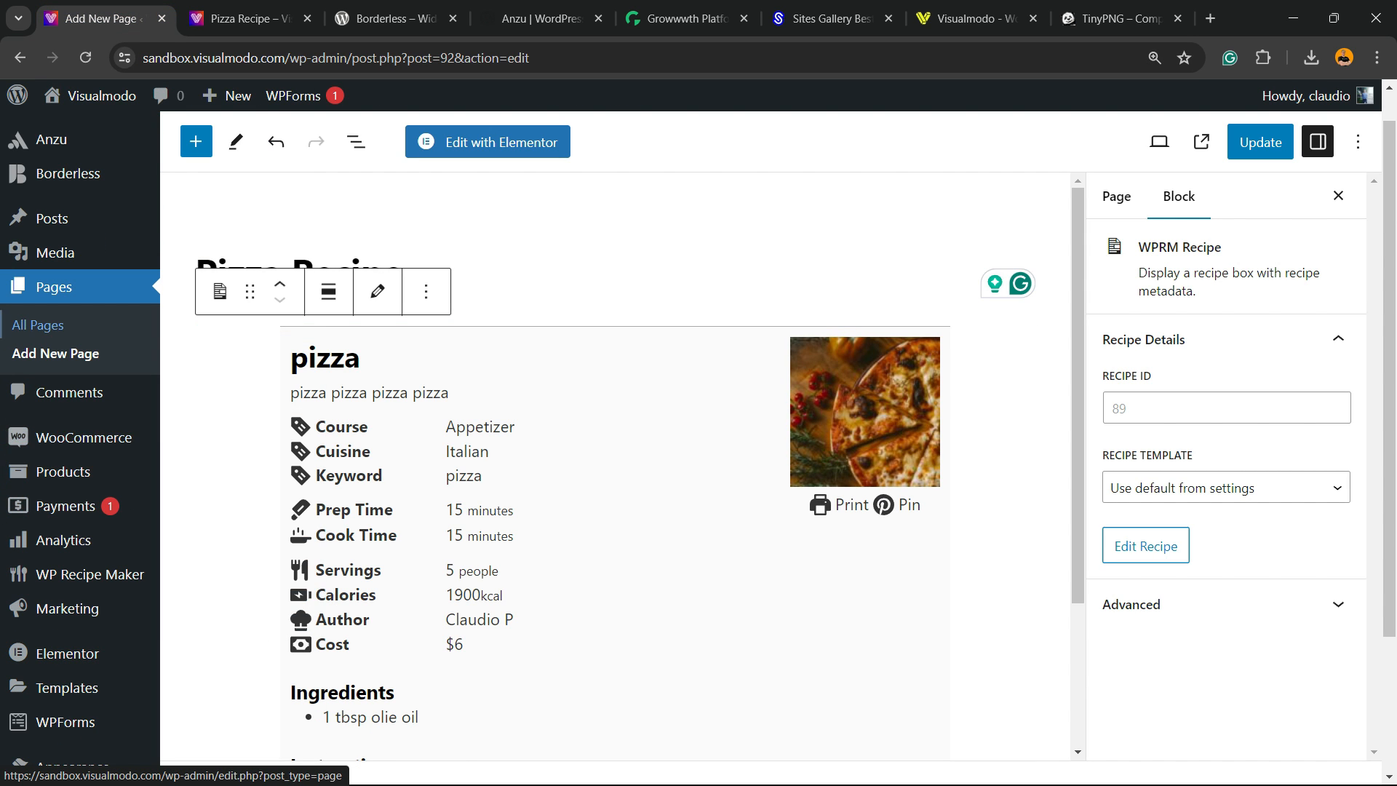
{"action": "scroll", "coordinate": [73, 393], "scroll_direction": "down", "scroll_amount": 2}
{"action": "mouse_move", "coordinate": [87, 393]}
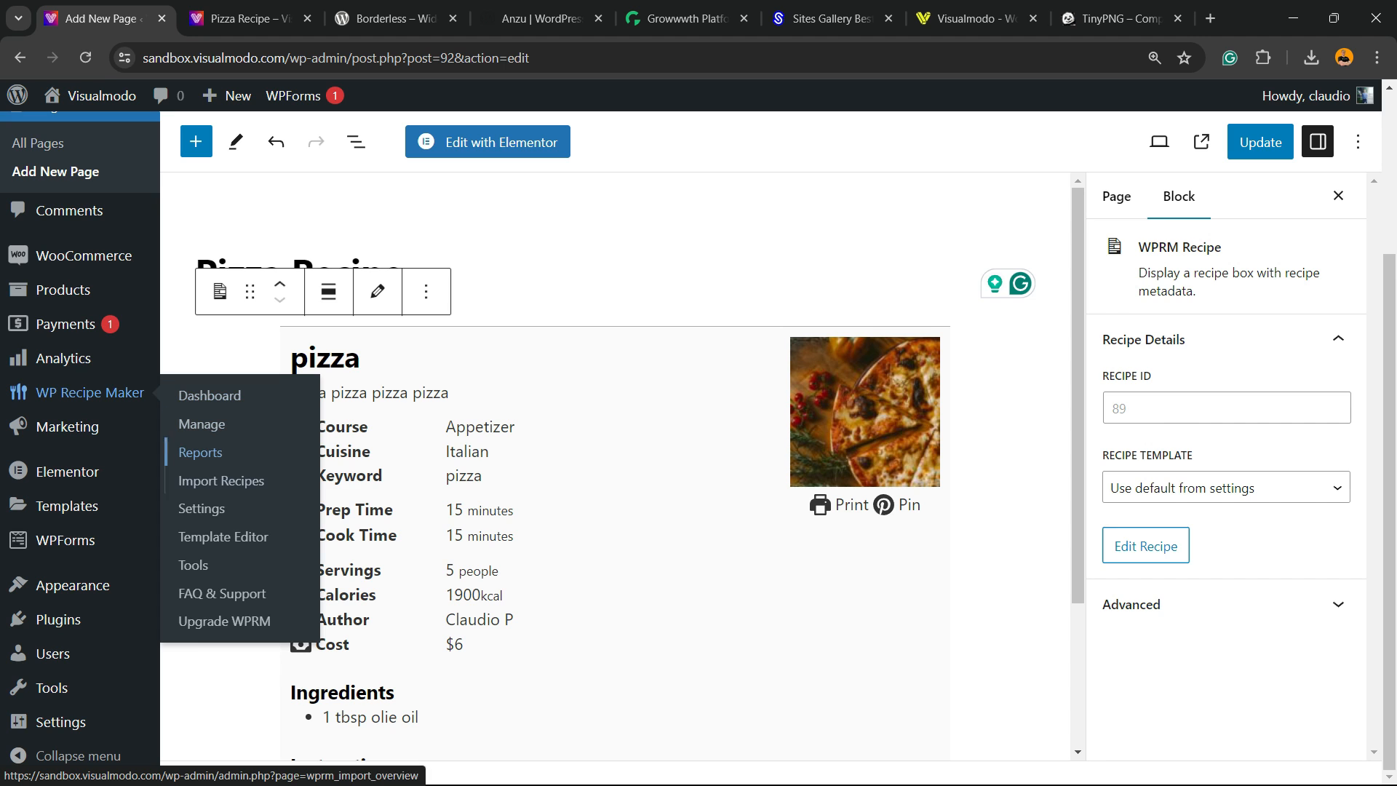
{"action": "left_click", "coordinate": [224, 536]}
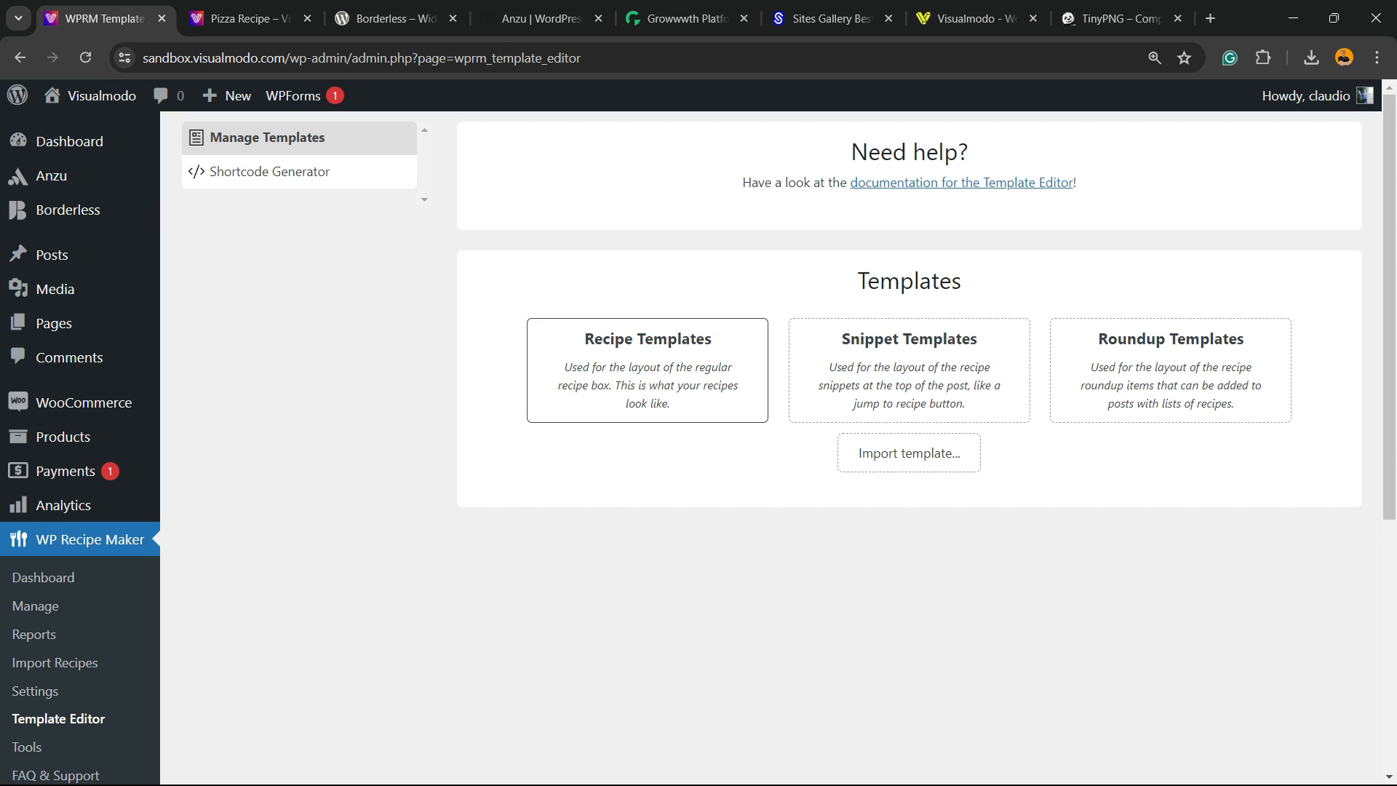
- Open the recipe templates and preview the default Basic template with the demo recipe from top to bottom
{"action": "left_click", "coordinate": [648, 371]}
{"action": "scroll", "coordinate": [648, 407], "scroll_direction": "down", "scroll_amount": 2}
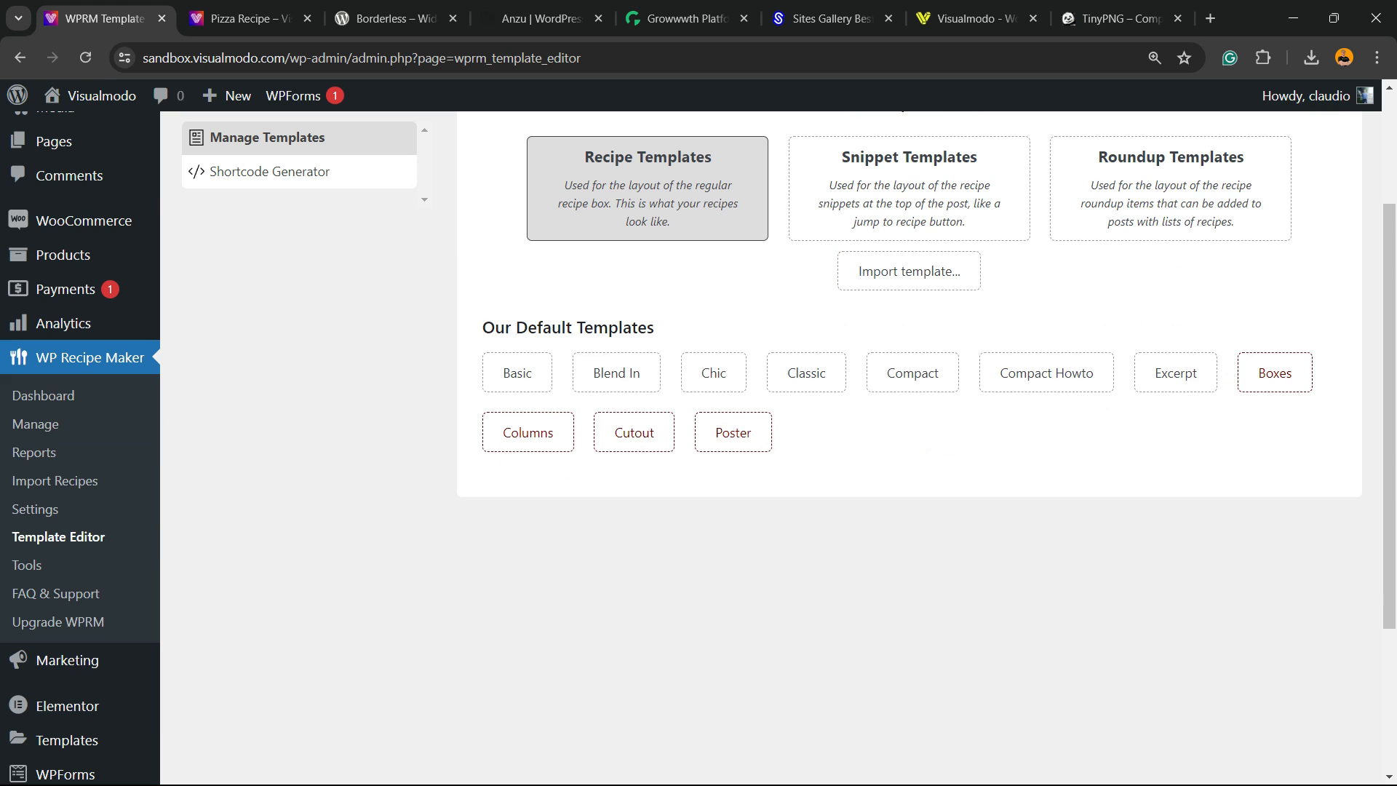
{"action": "left_click", "coordinate": [518, 373]}
{"action": "scroll", "coordinate": [910, 448], "scroll_direction": "down", "scroll_amount": 2}
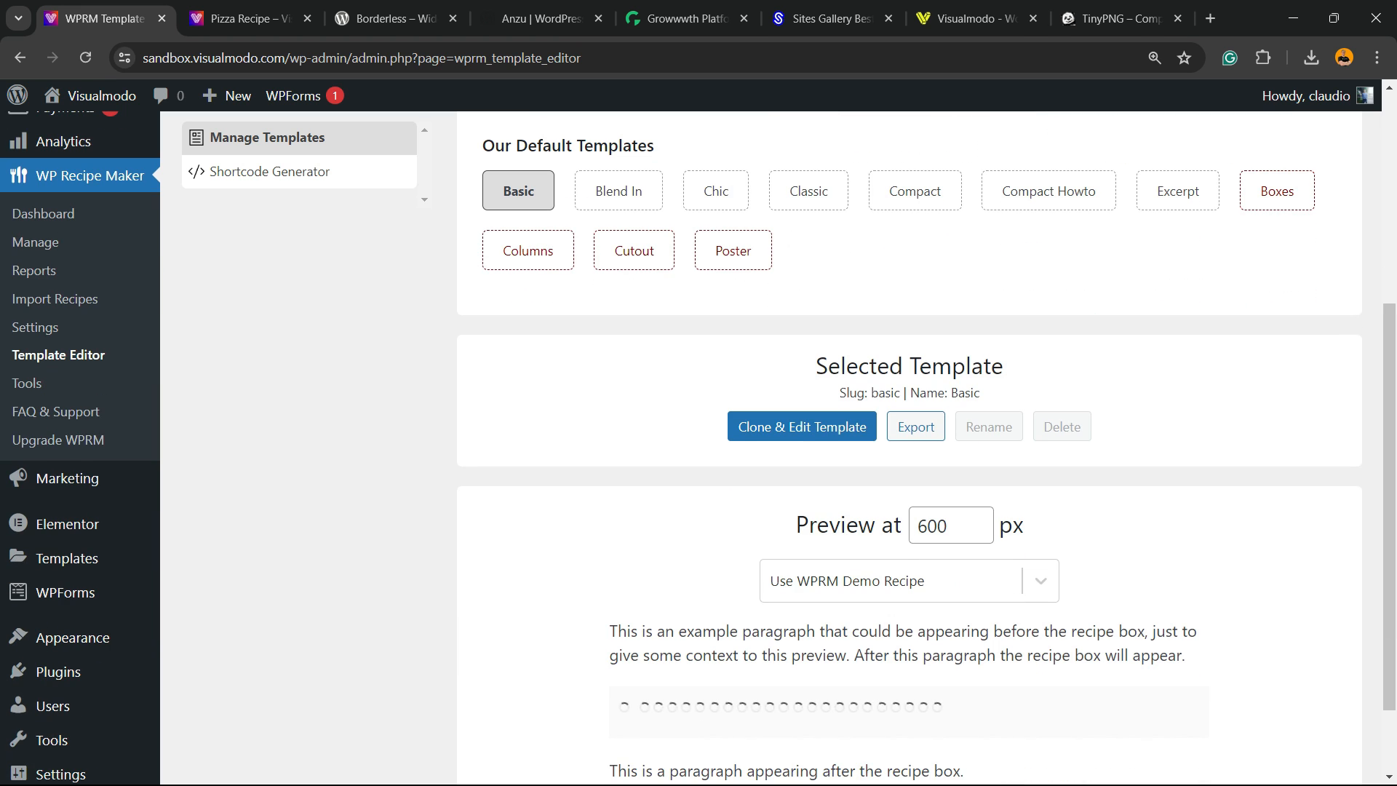
{"action": "scroll", "coordinate": [910, 448], "scroll_direction": "down", "scroll_amount": 3}
{"action": "scroll", "coordinate": [910, 448], "scroll_direction": "down", "scroll_amount": 2}
{"action": "scroll", "coordinate": [909, 447], "scroll_direction": "up", "scroll_amount": 2}
{"action": "scroll", "coordinate": [910, 447], "scroll_direction": "up", "scroll_amount": 2}
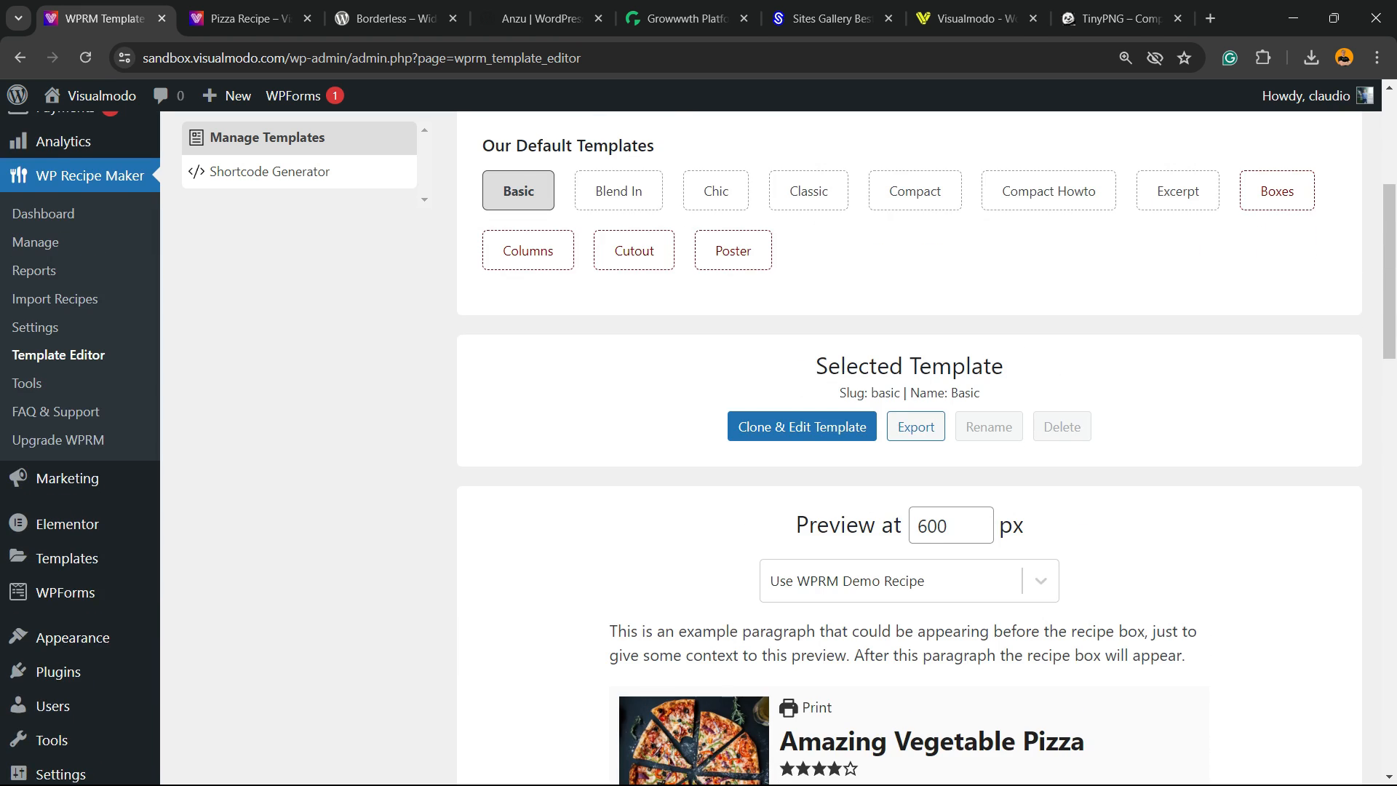
{"action": "scroll", "coordinate": [910, 447], "scroll_direction": "down", "scroll_amount": 15}
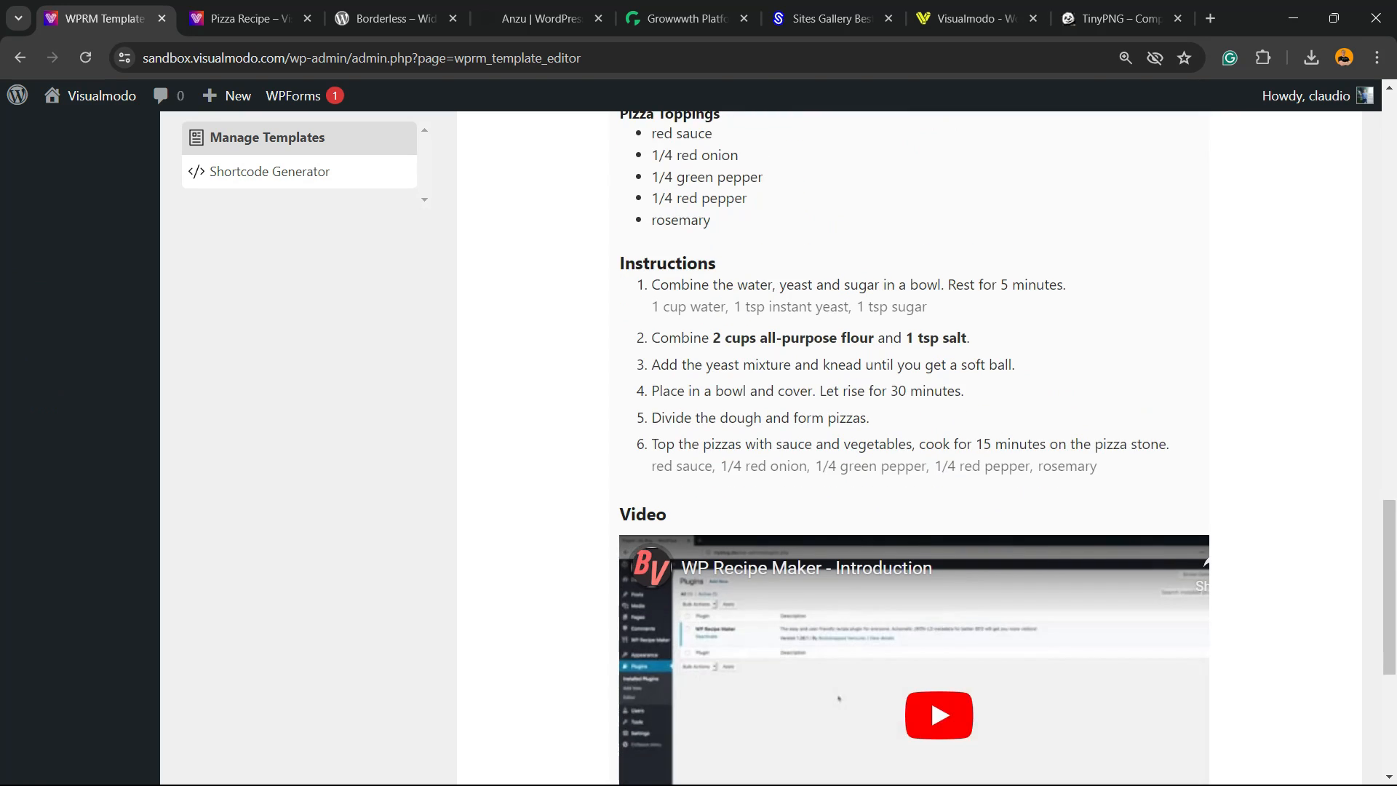
{"action": "scroll", "coordinate": [910, 447], "scroll_direction": "down", "scroll_amount": 5}
{"action": "scroll", "coordinate": [910, 447], "scroll_direction": "up", "scroll_amount": 20}
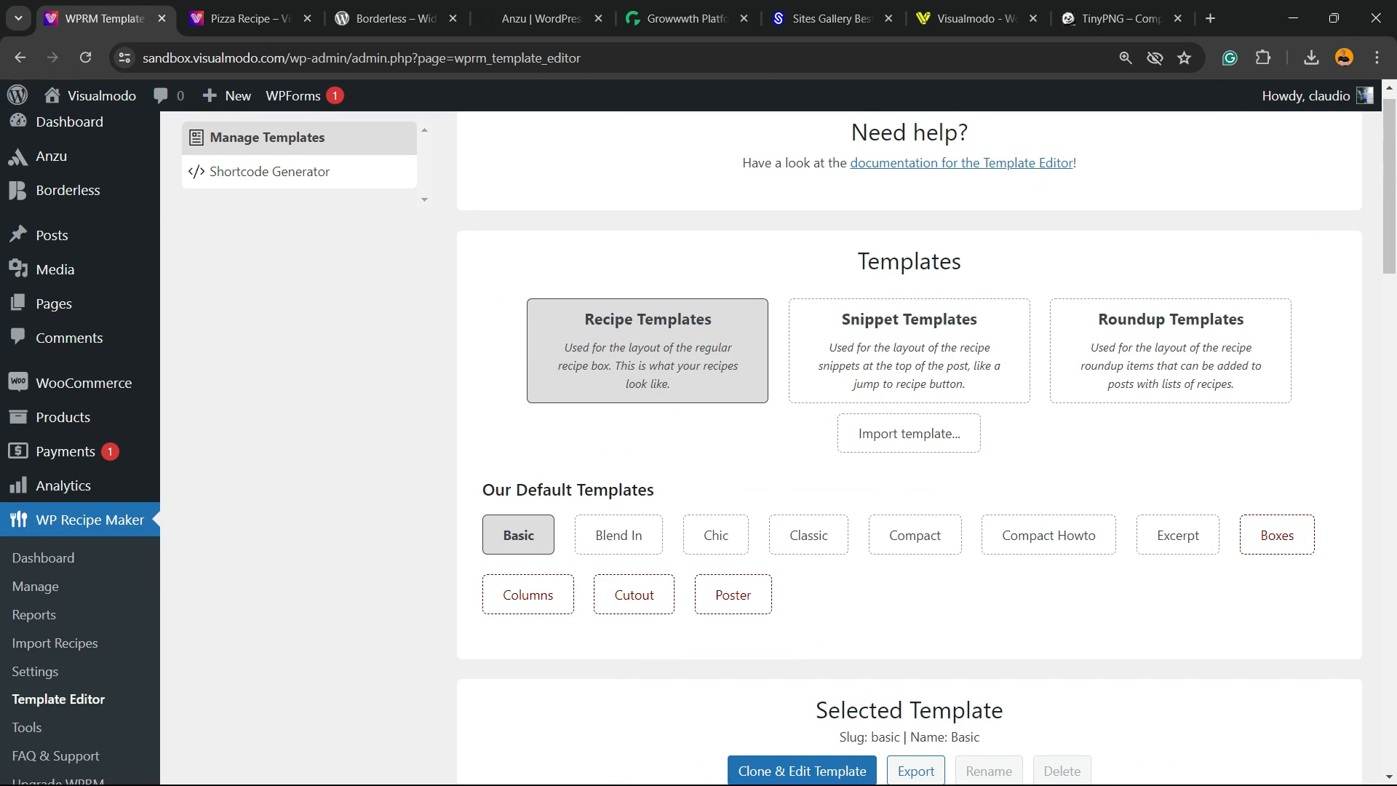
- Select the Blend In recipe template and examine its demo recipe preview
{"action": "left_click", "coordinate": [618, 535]}
{"action": "scroll", "coordinate": [909, 447], "scroll_direction": "down", "scroll_amount": 6}
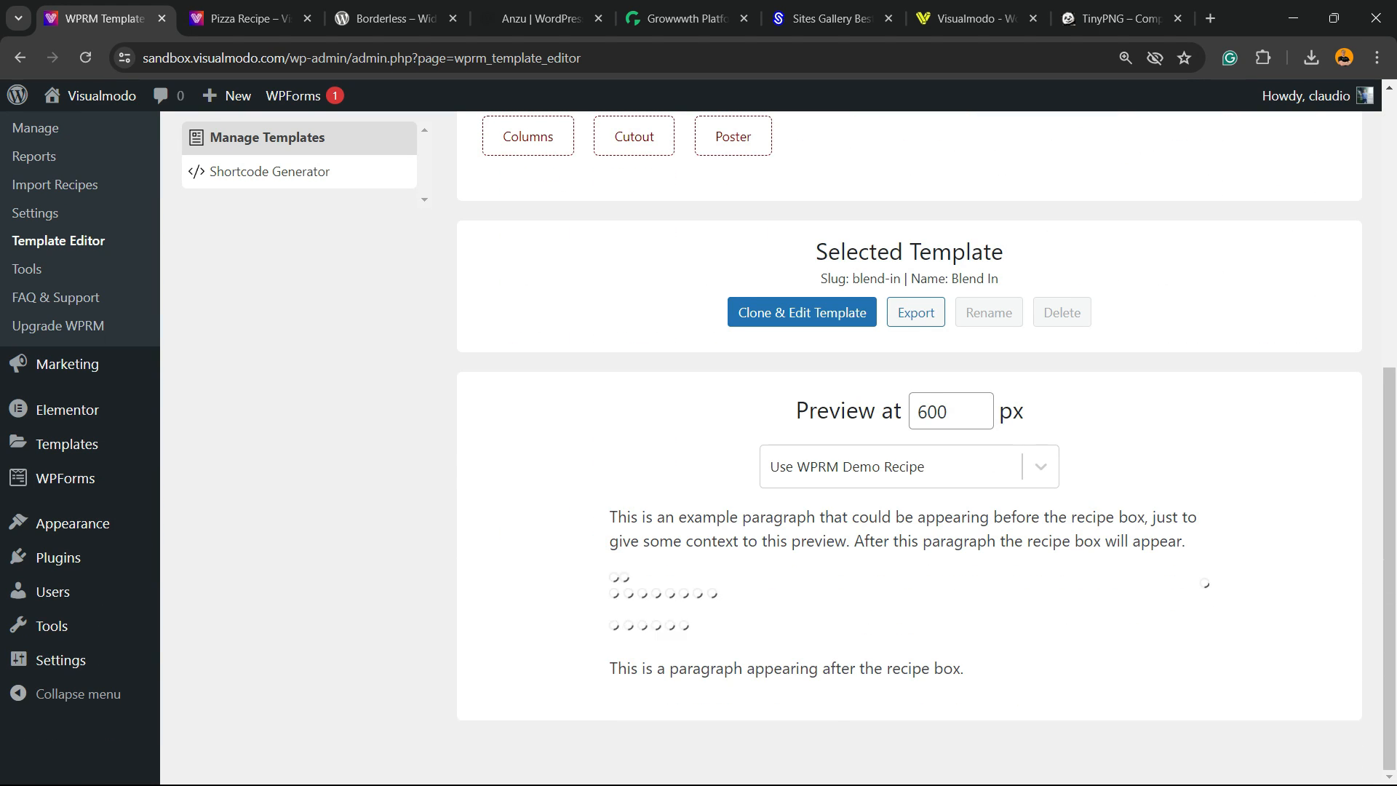
{"action": "scroll", "coordinate": [910, 447], "scroll_direction": "down", "scroll_amount": 5}
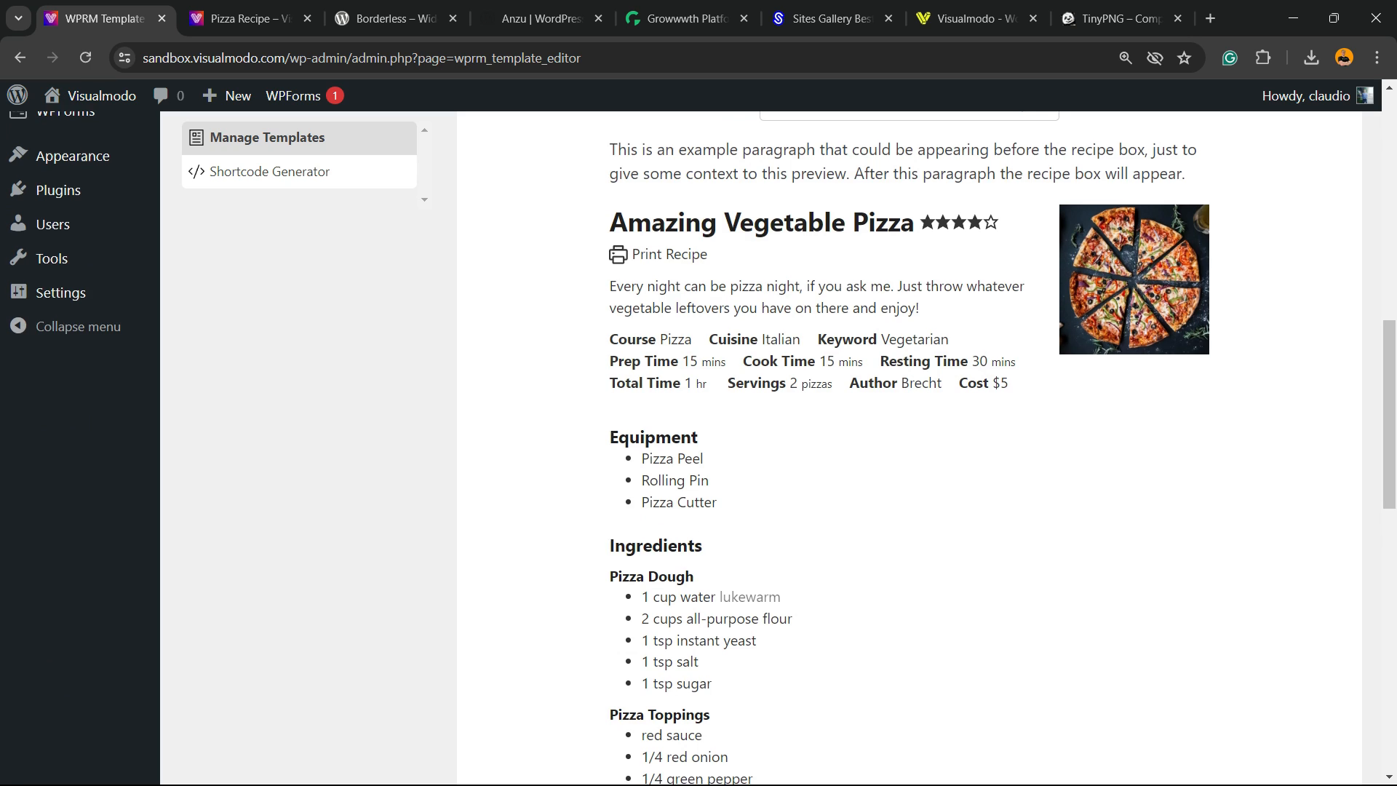
{"action": "scroll", "coordinate": [910, 448], "scroll_direction": "down", "scroll_amount": 5}
{"action": "scroll", "coordinate": [910, 447], "scroll_direction": "up", "scroll_amount": 15}
{"action": "scroll", "coordinate": [910, 448], "scroll_direction": "down", "scroll_amount": 15}
{"action": "scroll", "coordinate": [909, 448], "scroll_direction": "down", "scroll_amount": 5}
{"action": "scroll", "coordinate": [910, 447], "scroll_direction": "up", "scroll_amount": 15}
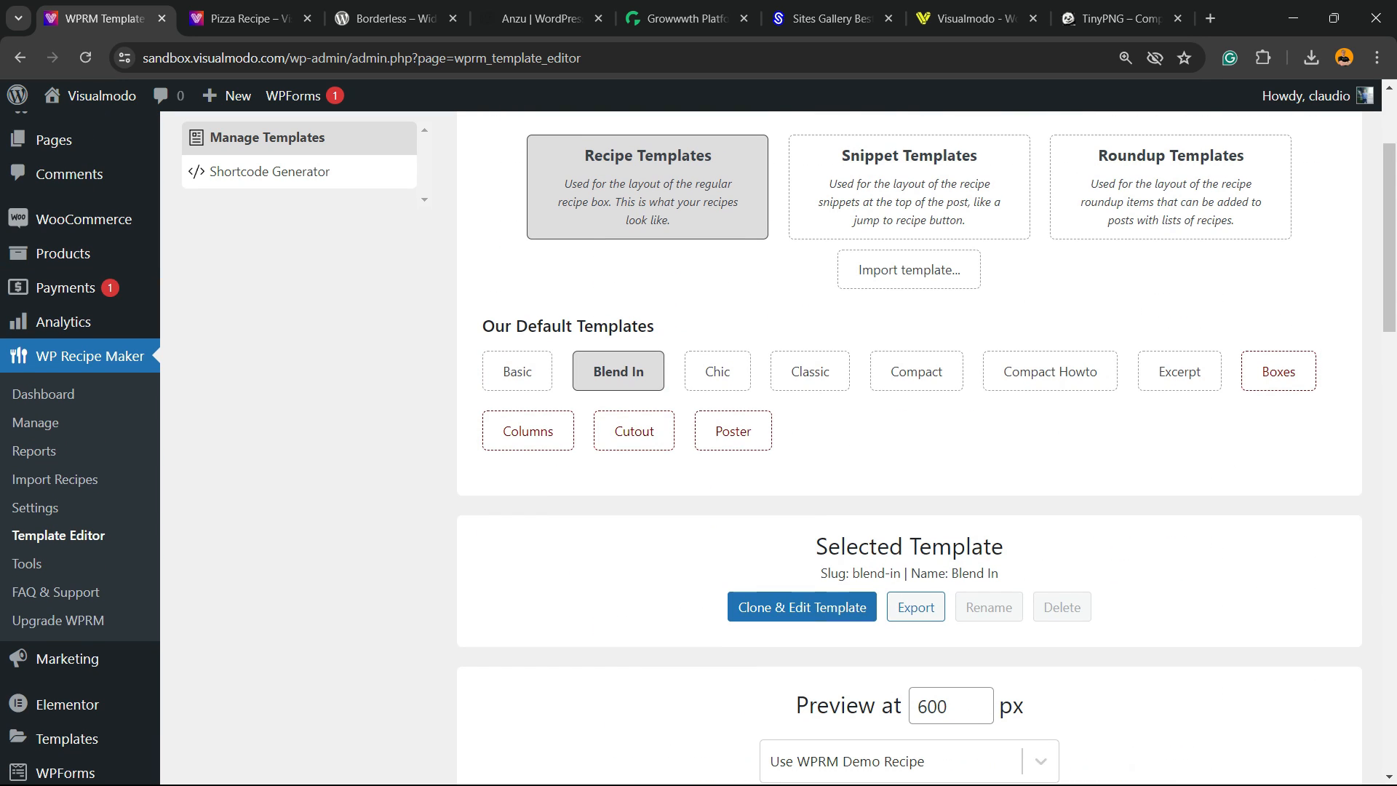
{"action": "left_click", "coordinate": [802, 607]}
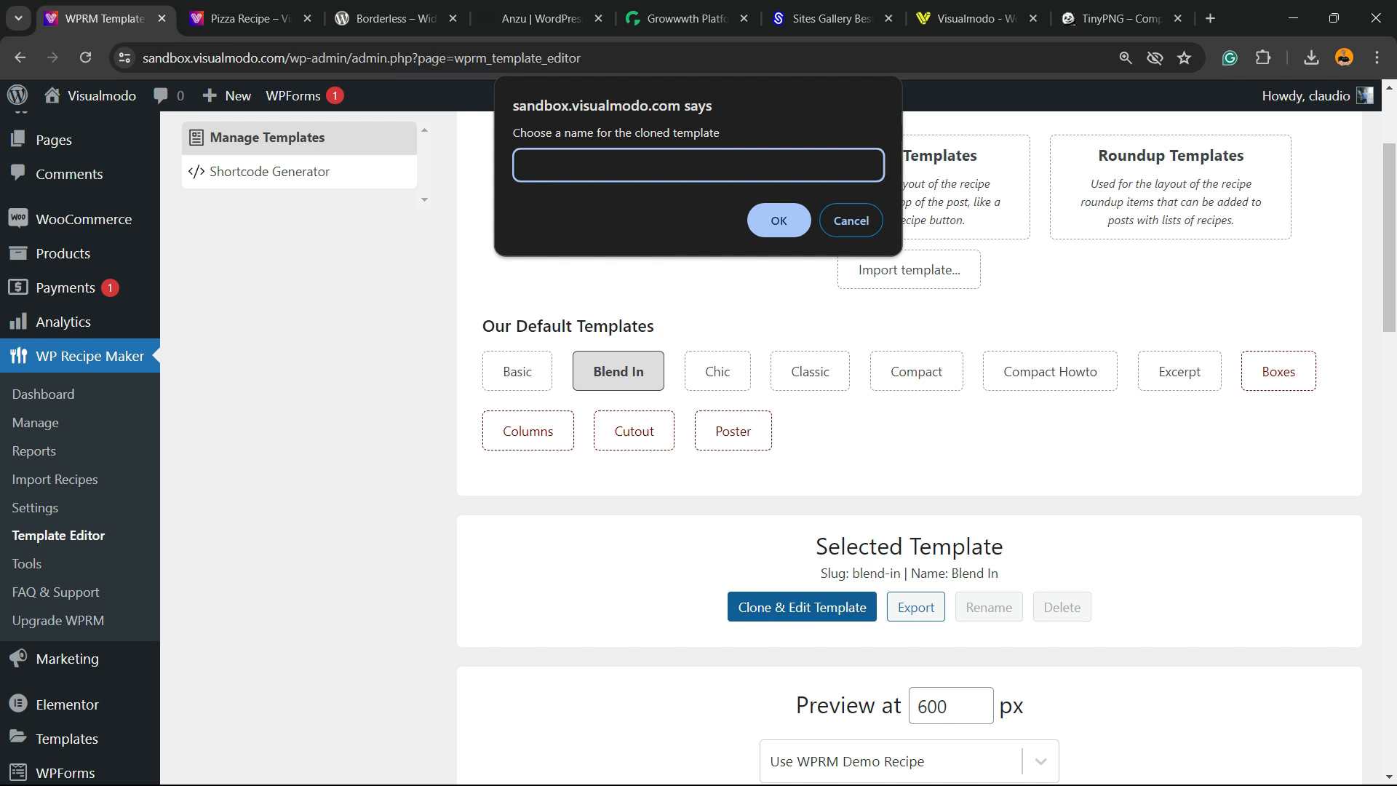
{"action": "key", "text": "Escape"}
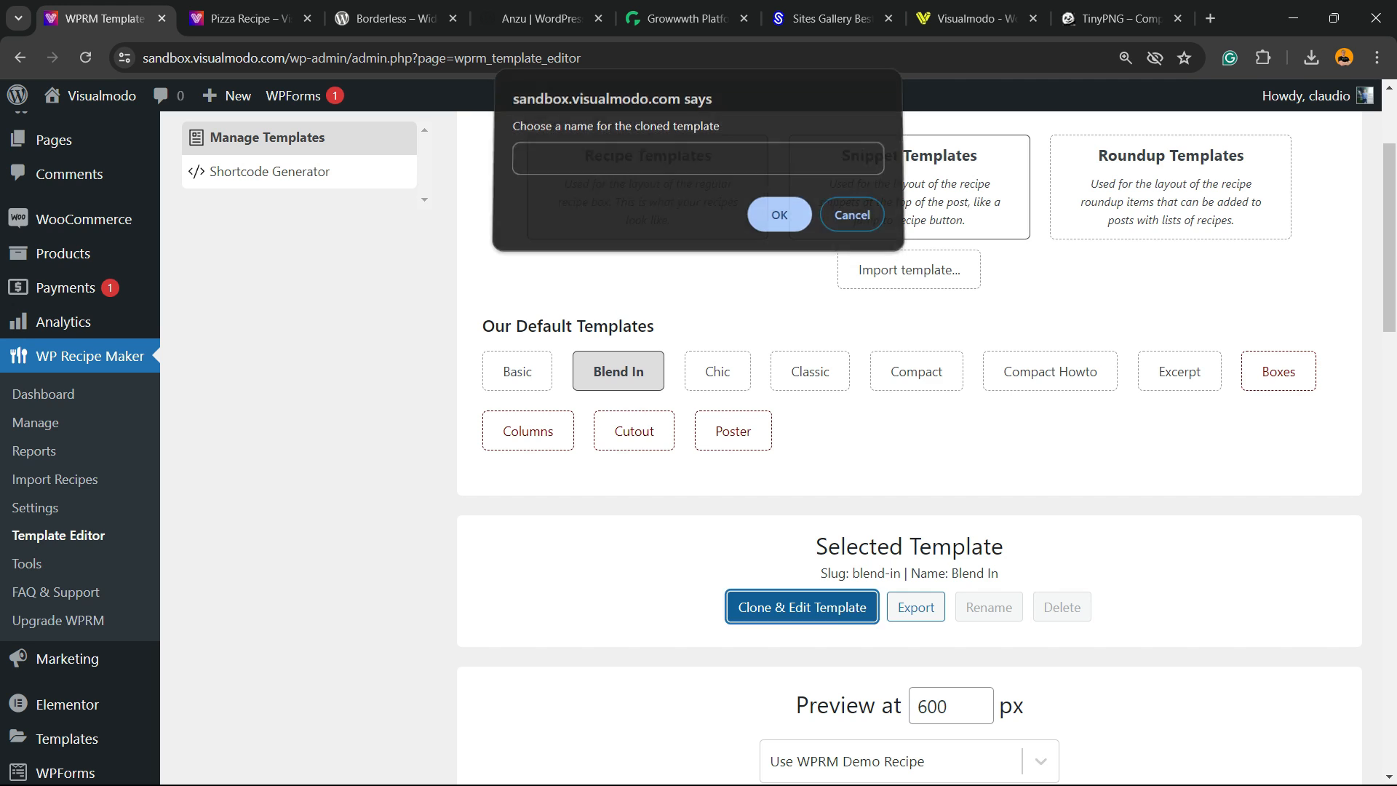
{"action": "scroll", "coordinate": [910, 447], "scroll_direction": "up", "scroll_amount": 3}
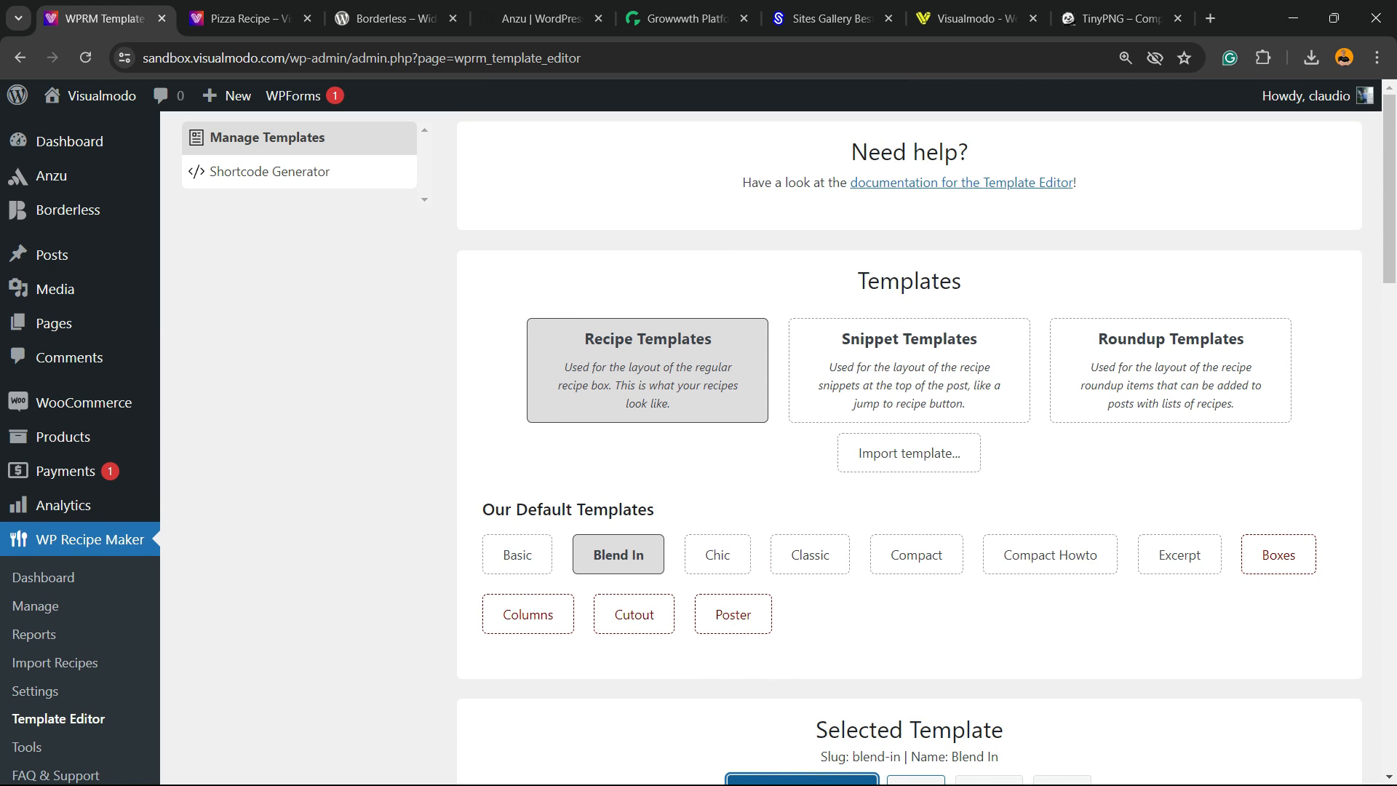
- View the Template Editor's Shortcode Generator and open the WP Recipe Maker settings page
{"action": "left_click", "coordinate": [270, 171]}
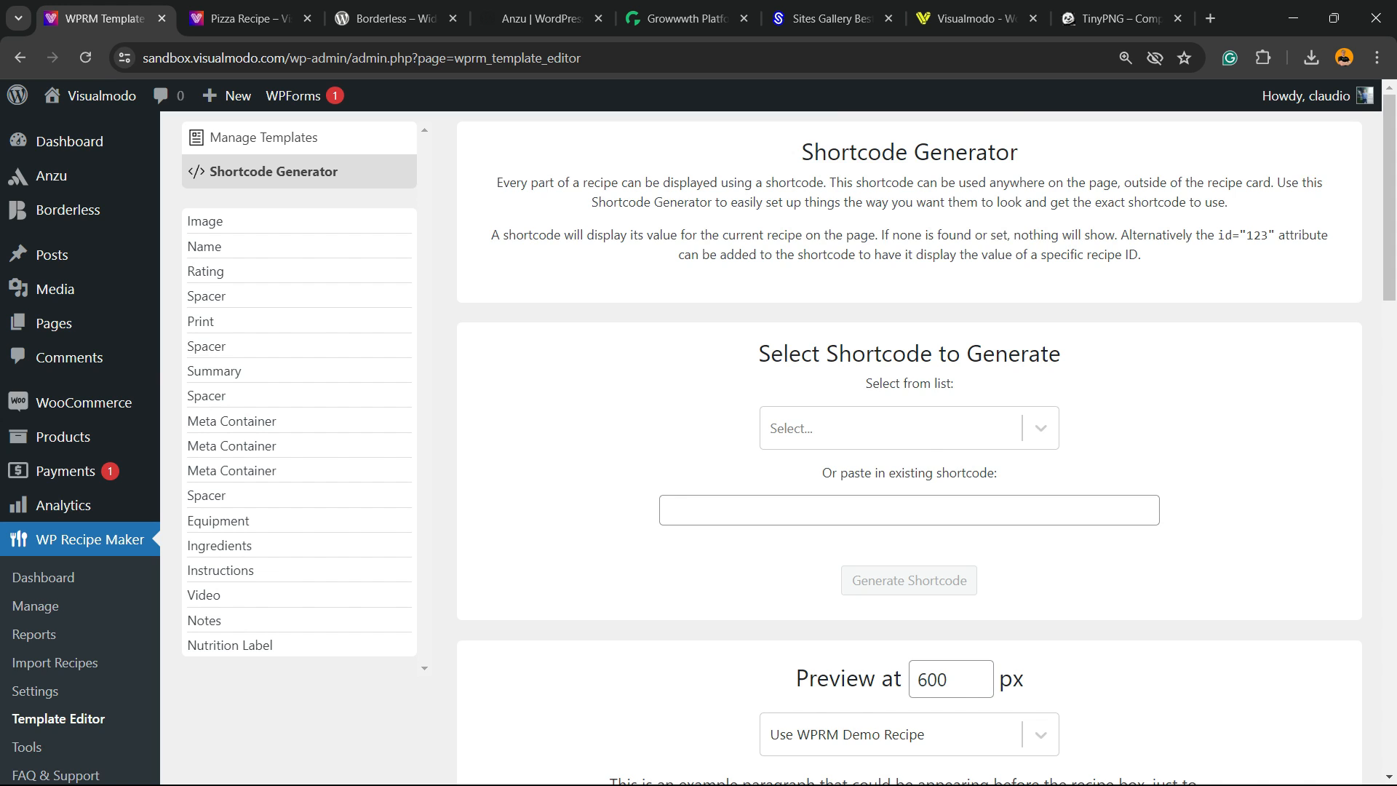
{"action": "scroll", "coordinate": [910, 448], "scroll_direction": "down", "scroll_amount": 2}
{"action": "left_click", "coordinate": [35, 510]}
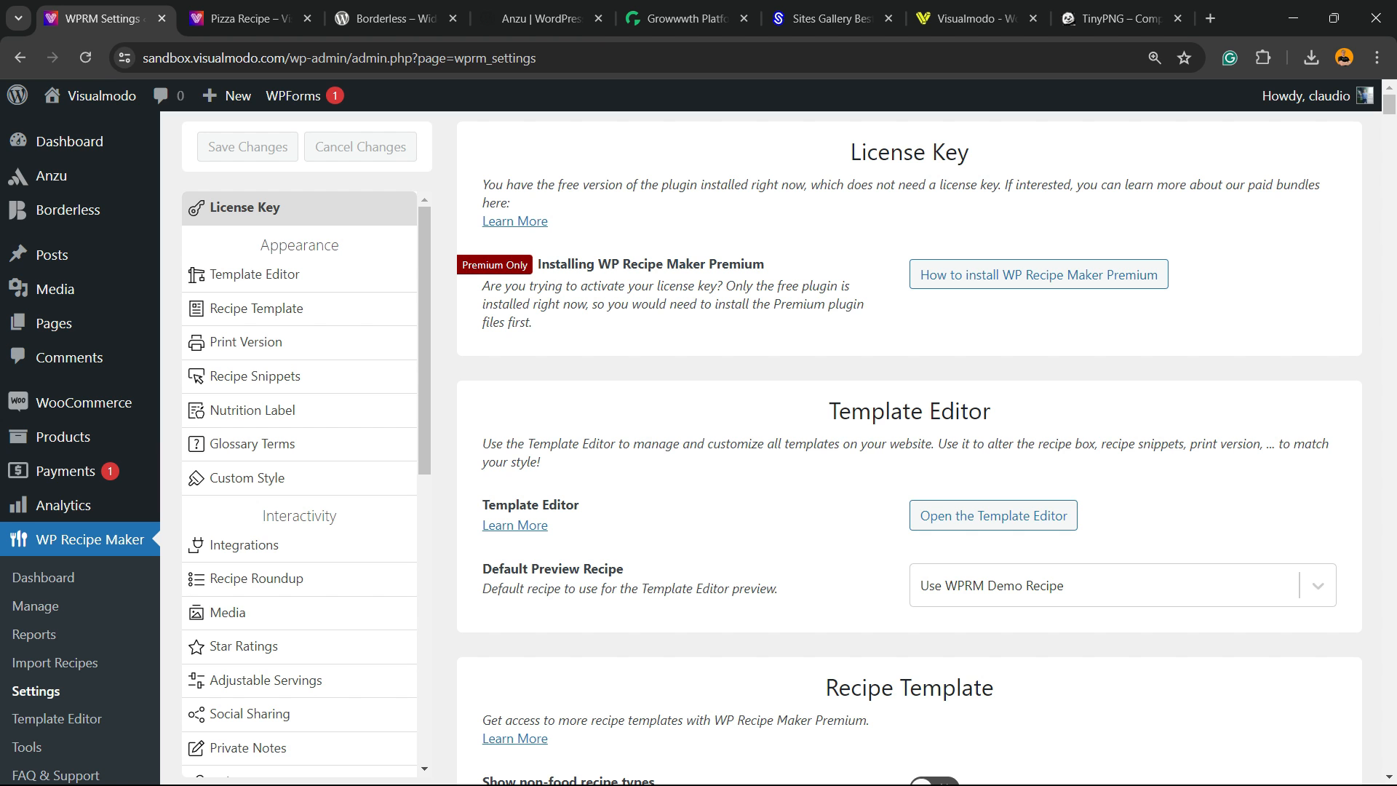
{"action": "key", "text": "ctrl+plus"}
{"action": "key", "text": "ctrl+plus"}
{"action": "key", "text": "ctrl+plus"}
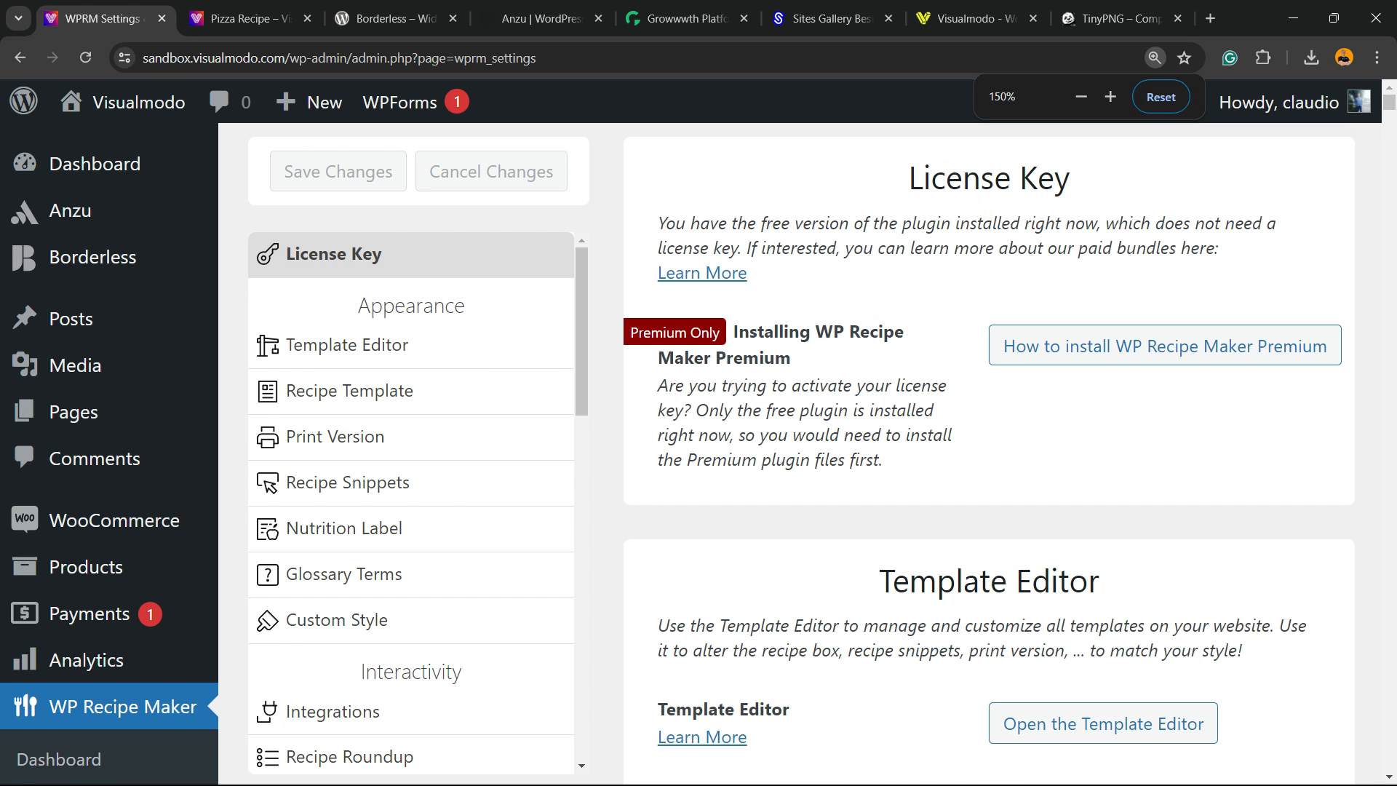
{"action": "key", "text": "ctrl+minus"}
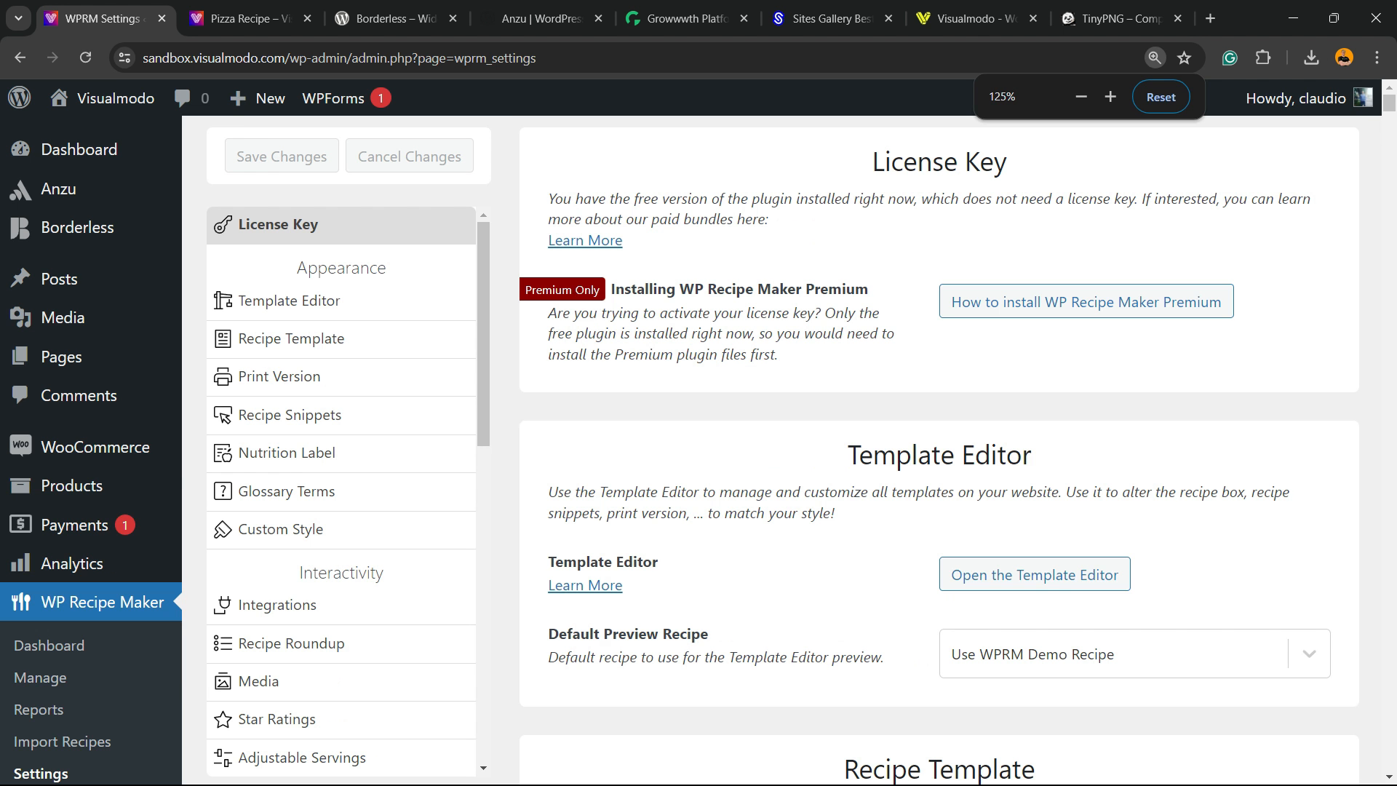
- Examine the plugin's Template Editor, Recipe Template, Print Version and Recipe Snippets settings
{"action": "scroll", "coordinate": [939, 436], "scroll_direction": "down", "scroll_amount": 15}
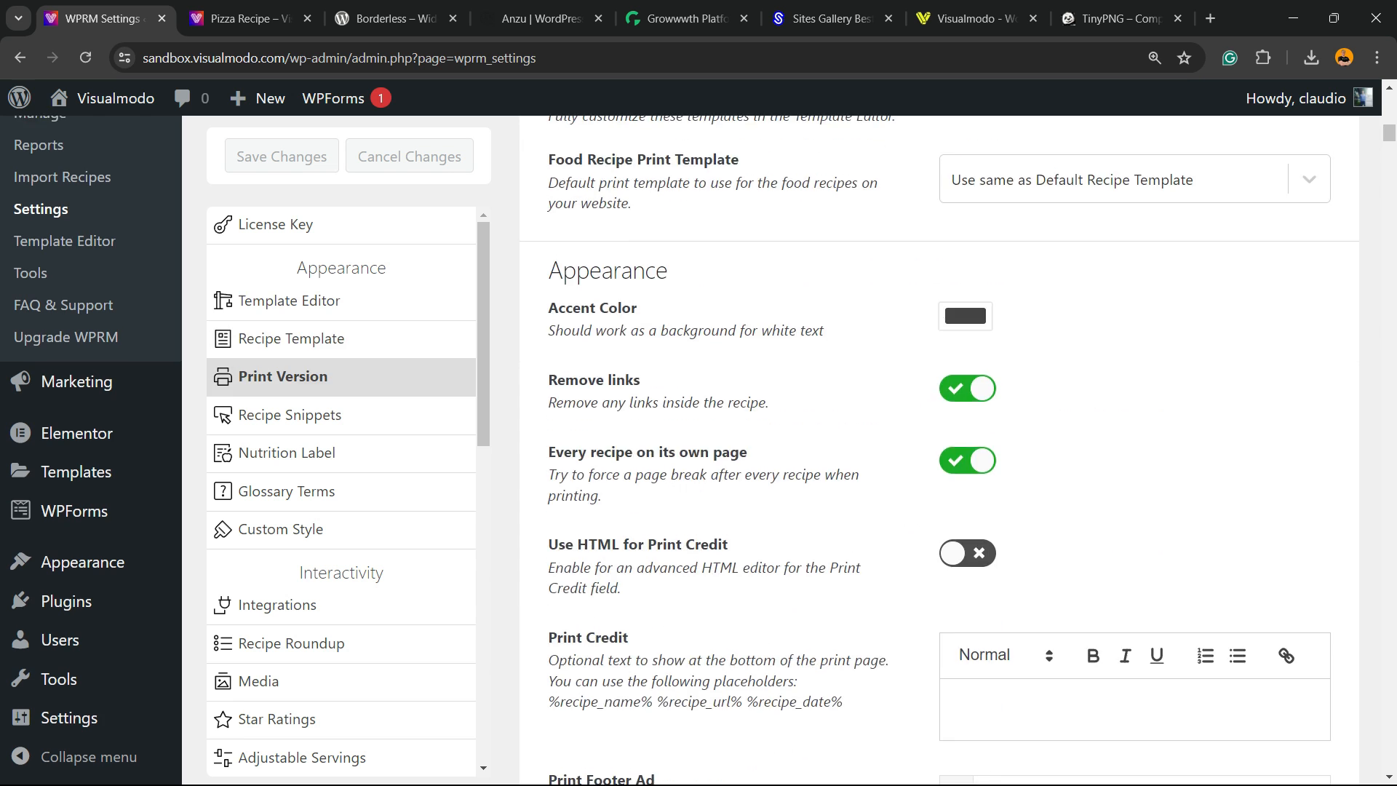
{"action": "scroll", "coordinate": [939, 436], "scroll_direction": "up", "scroll_amount": 7}
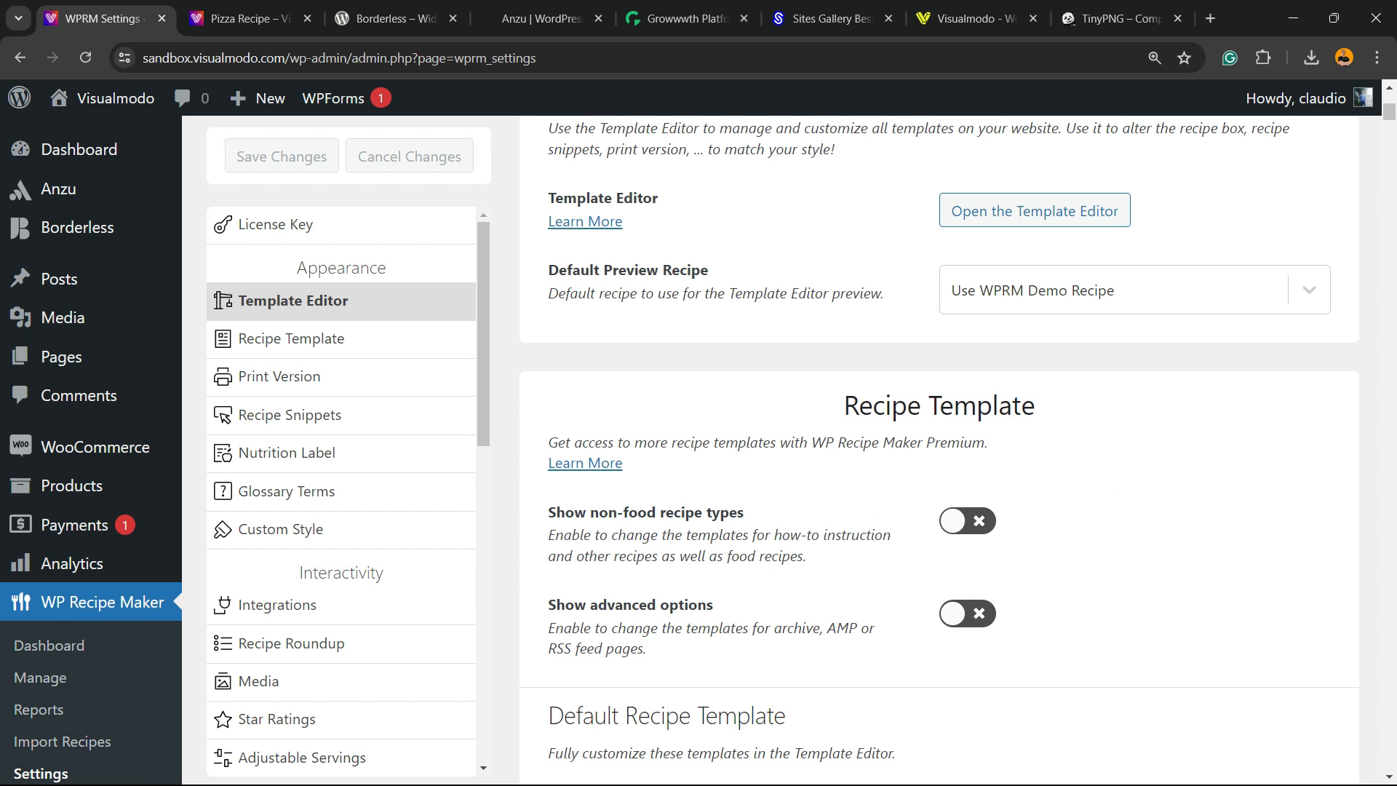
{"action": "scroll", "coordinate": [680, 451], "scroll_direction": "down", "scroll_amount": 2}
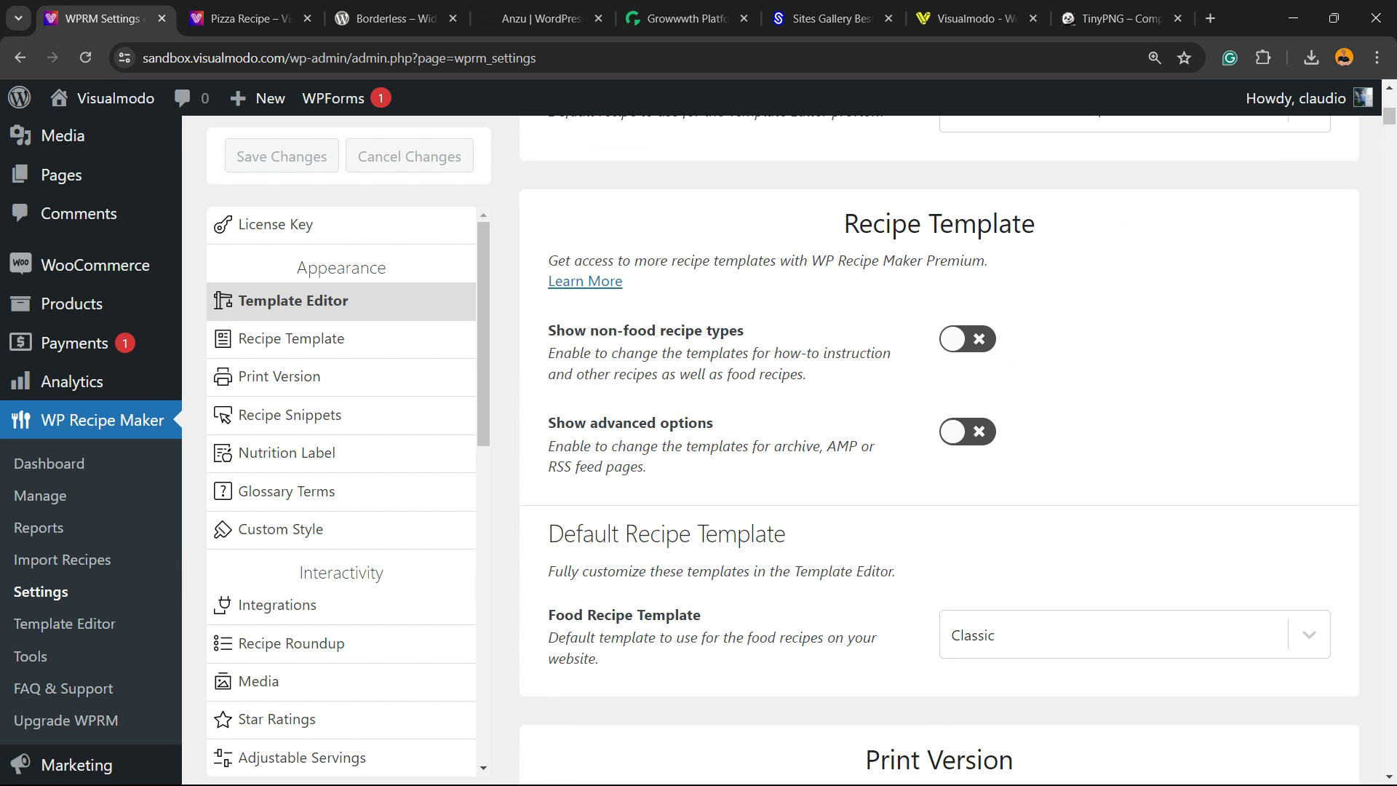
{"action": "scroll", "coordinate": [680, 451], "scroll_direction": "up", "scroll_amount": 5}
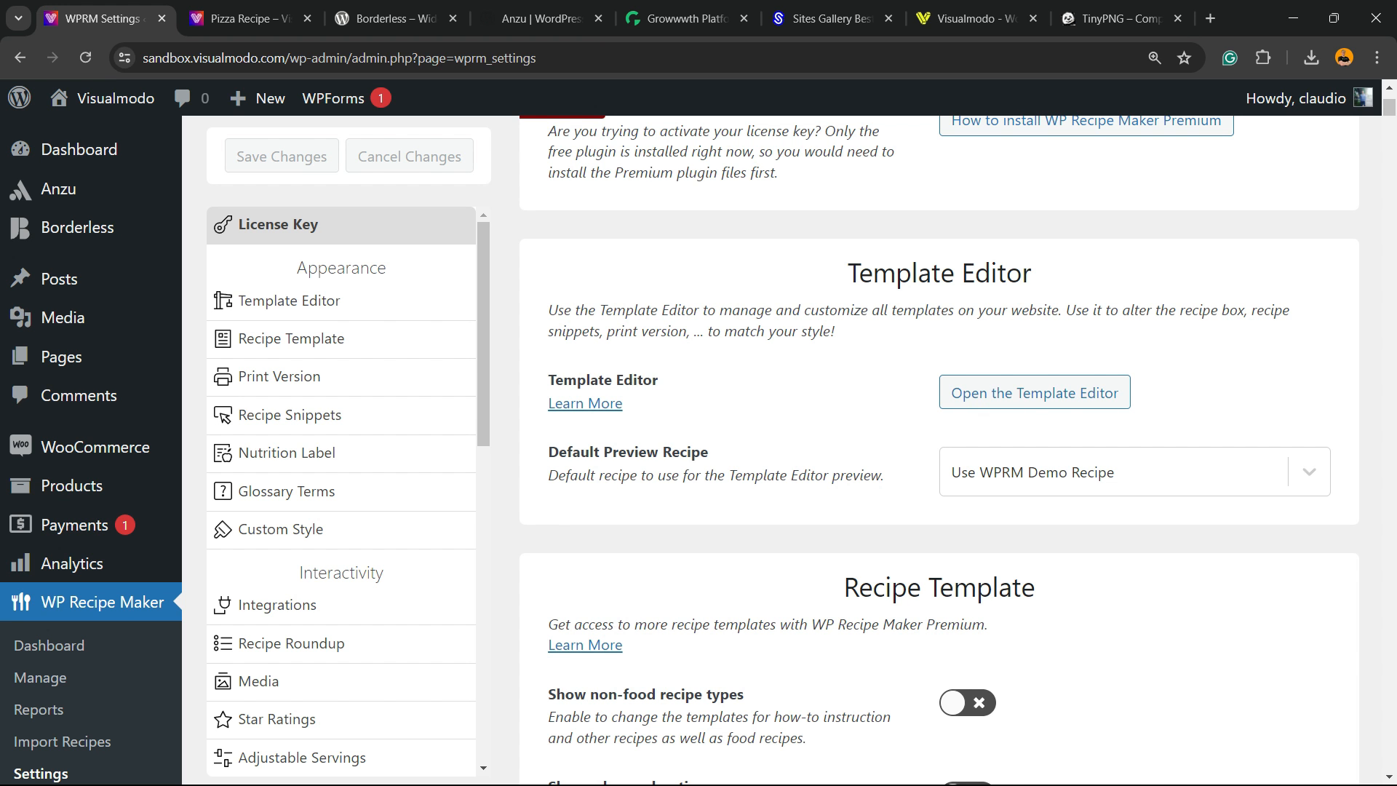
{"action": "scroll", "coordinate": [680, 451], "scroll_direction": "down", "scroll_amount": 2}
{"action": "scroll", "coordinate": [681, 452], "scroll_direction": "up", "scroll_amount": 5}
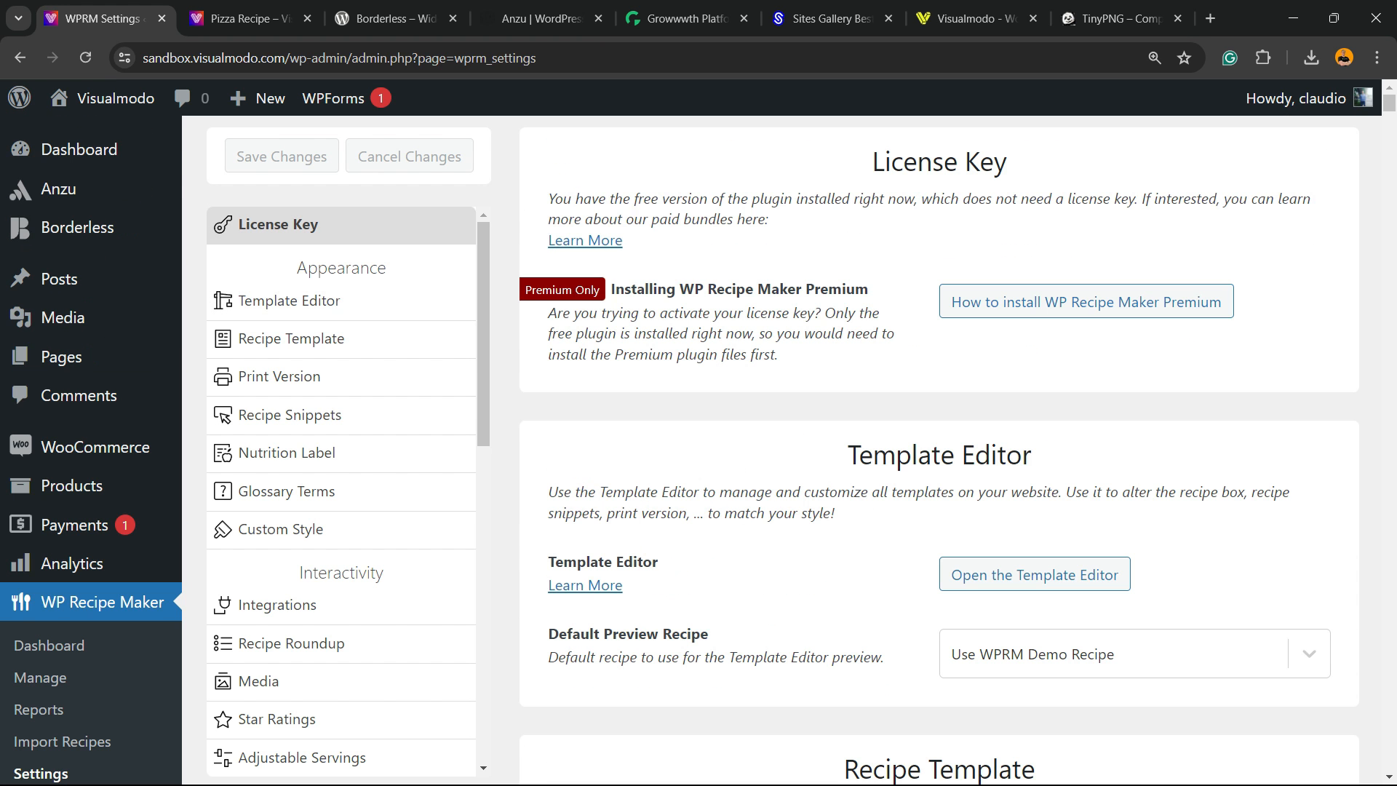
{"action": "scroll", "coordinate": [939, 451], "scroll_direction": "down", "scroll_amount": 7}
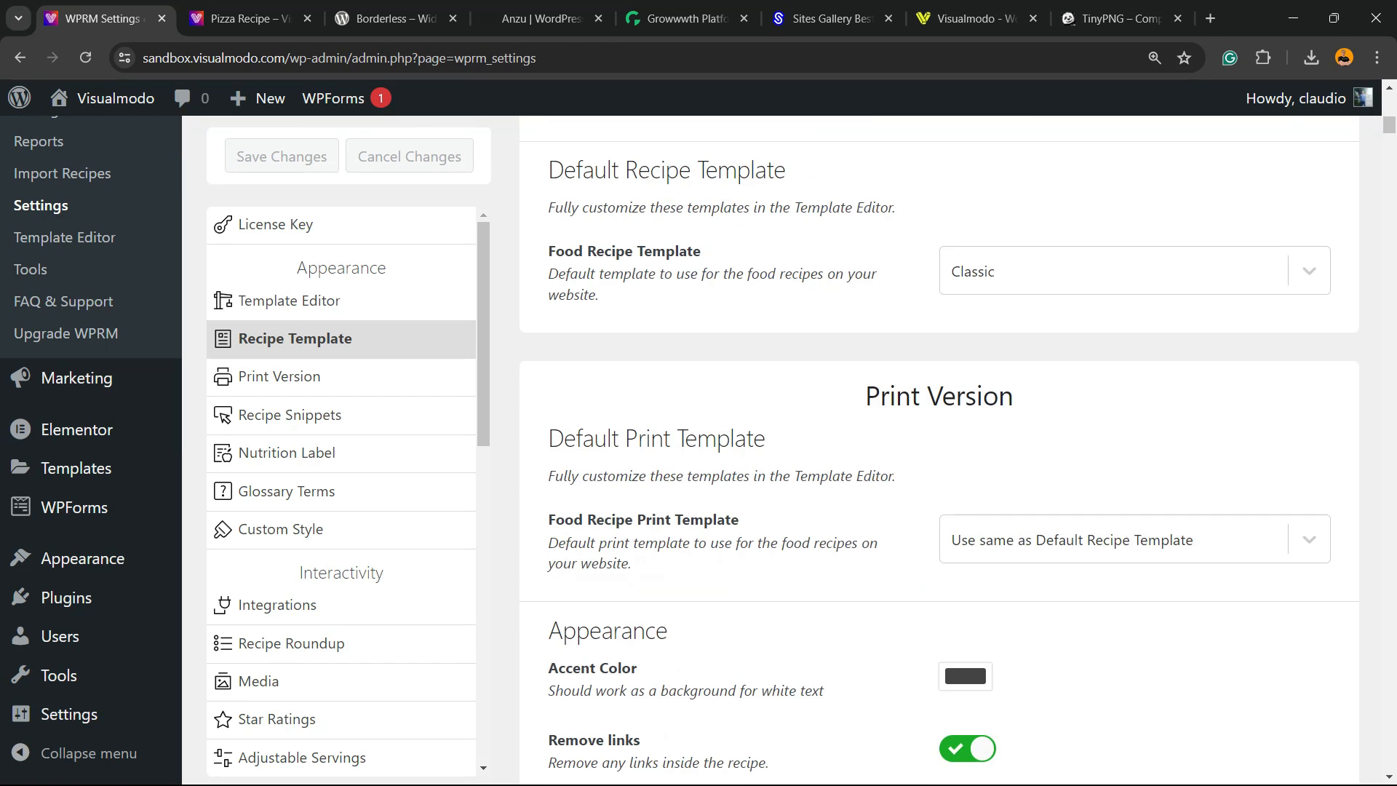
{"action": "scroll", "coordinate": [938, 451], "scroll_direction": "down", "scroll_amount": 7}
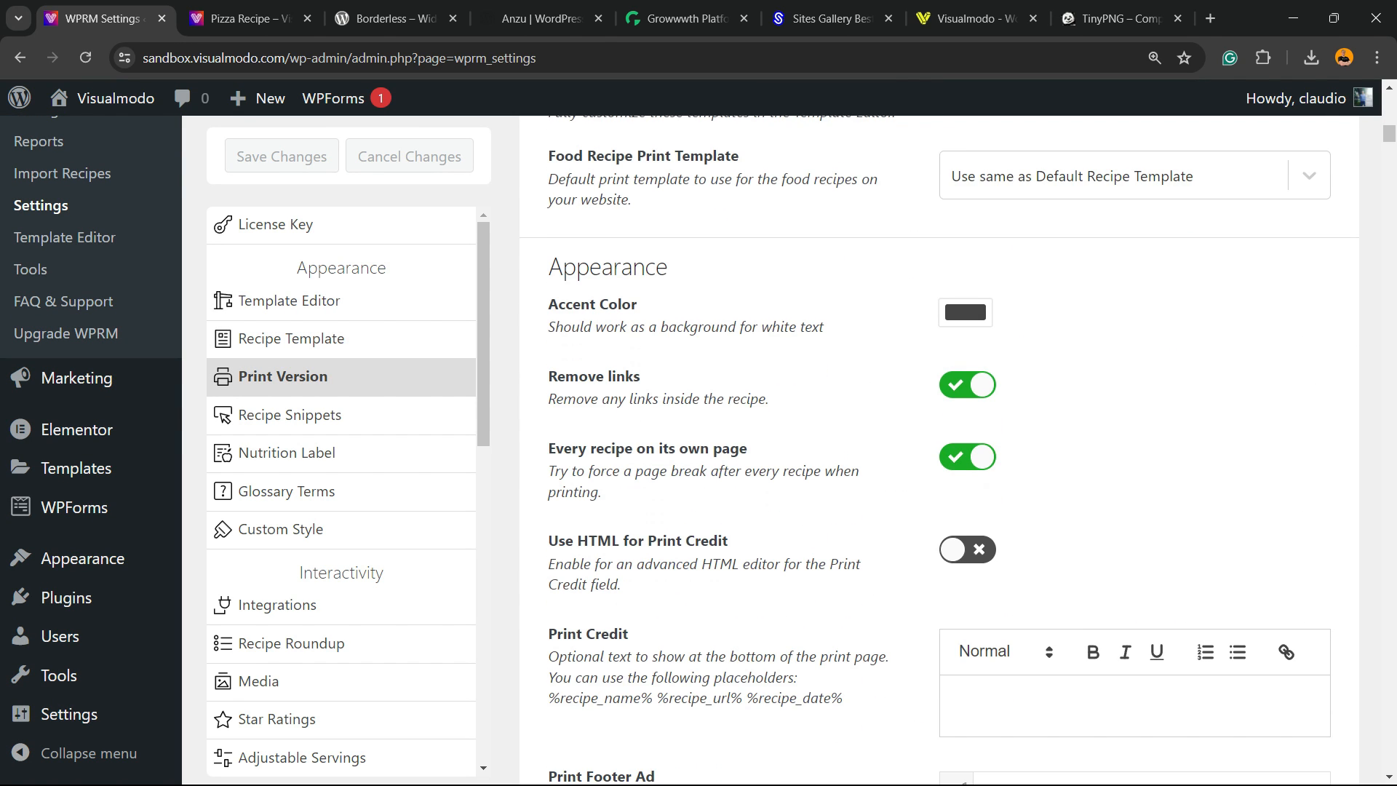
{"action": "scroll", "coordinate": [939, 451], "scroll_direction": "down", "scroll_amount": 8}
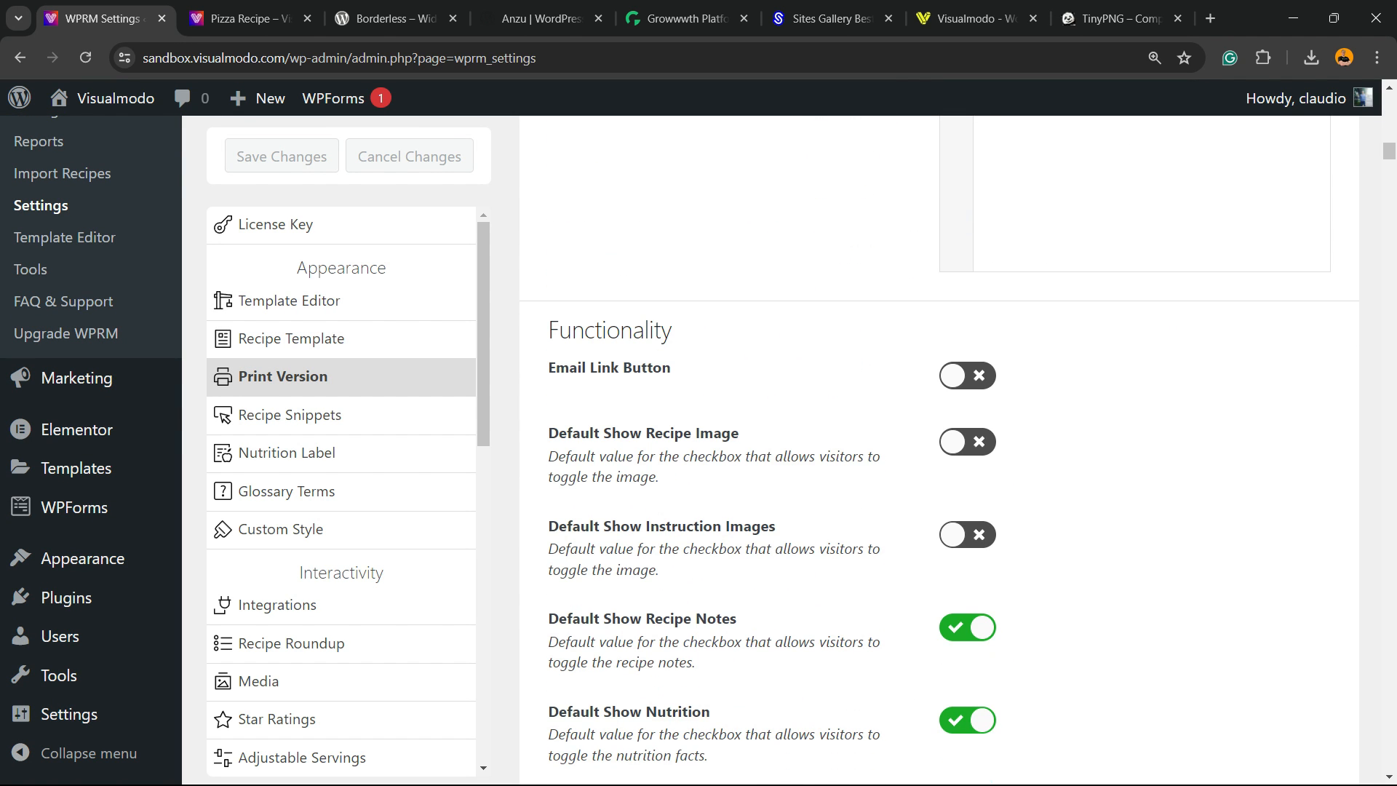
{"action": "scroll", "coordinate": [939, 451], "scroll_direction": "down", "scroll_amount": 11}
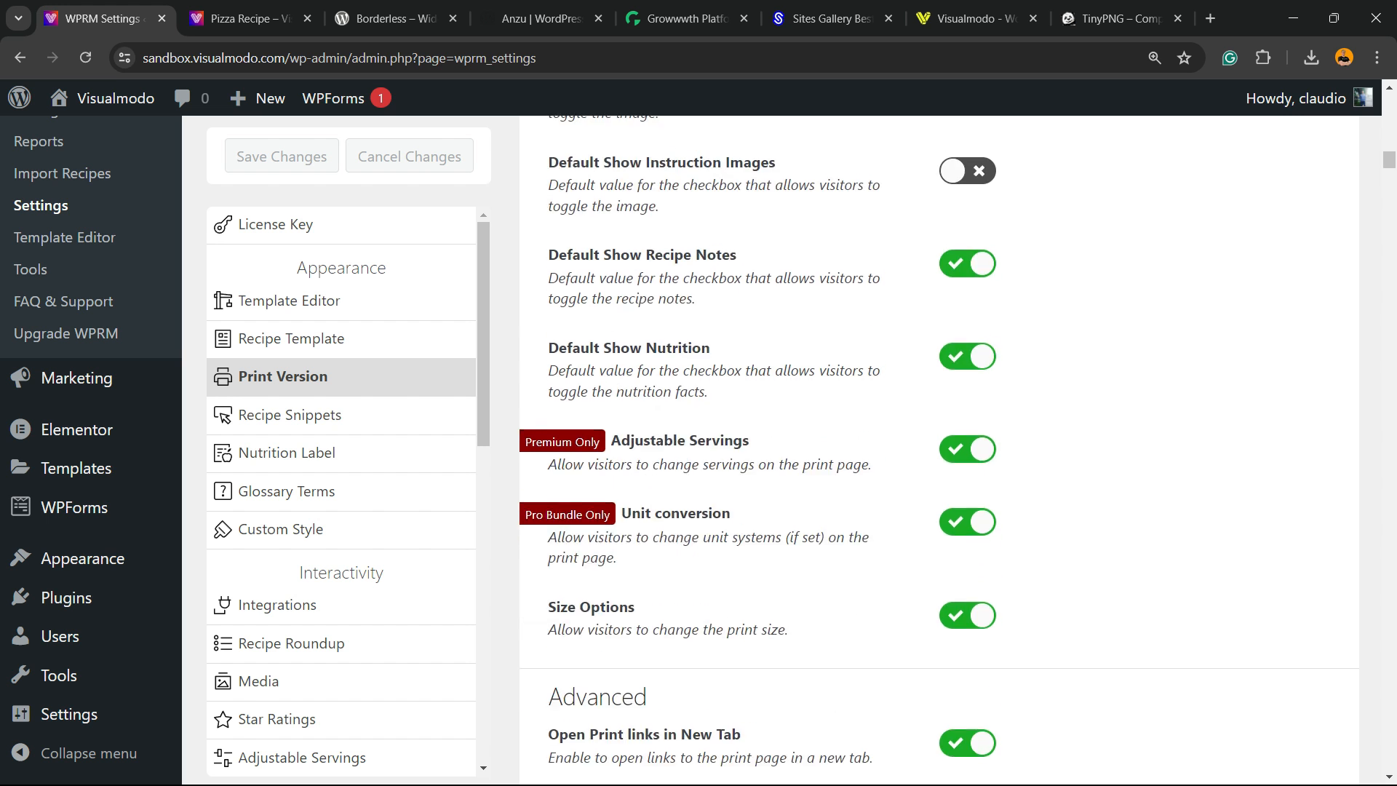
{"action": "scroll", "coordinate": [939, 451], "scroll_direction": "down", "scroll_amount": 8}
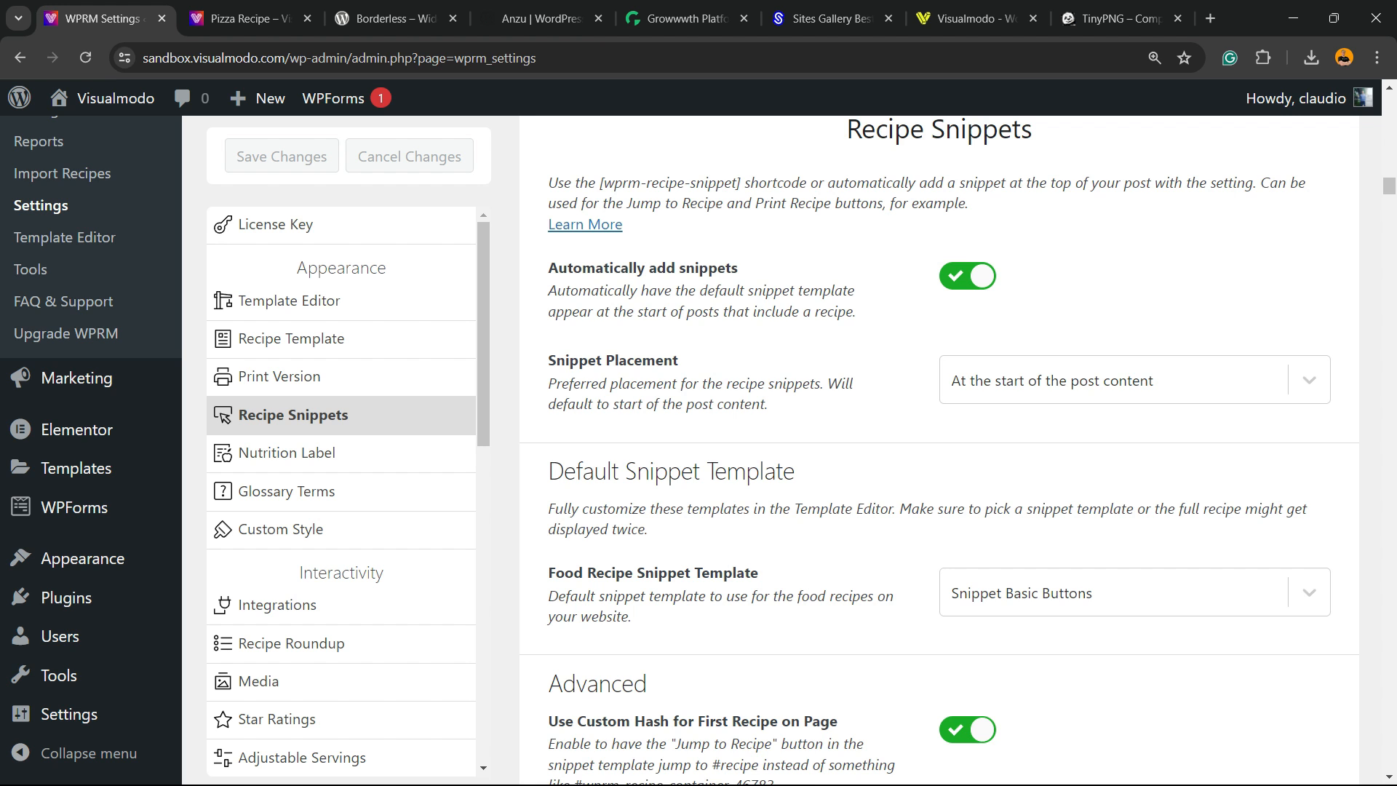
{"action": "scroll", "coordinate": [939, 451], "scroll_direction": "up", "scroll_amount": 20}
- Go to the WP Recipe Maker dashboard and enable Analytics
{"action": "scroll", "coordinate": [91, 506], "scroll_direction": "down", "scroll_amount": 4}
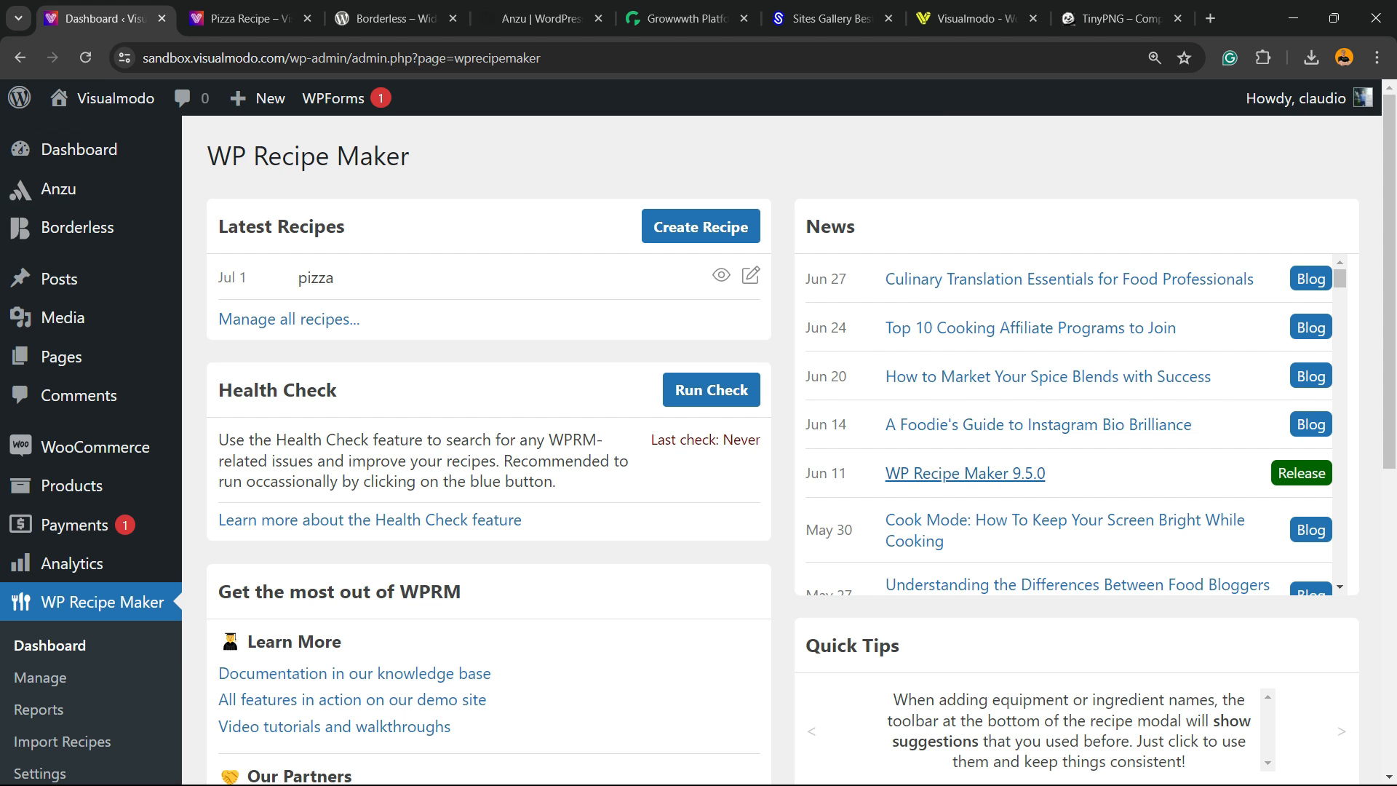
{"action": "scroll", "coordinate": [62, 742], "scroll_direction": "down", "scroll_amount": 8}
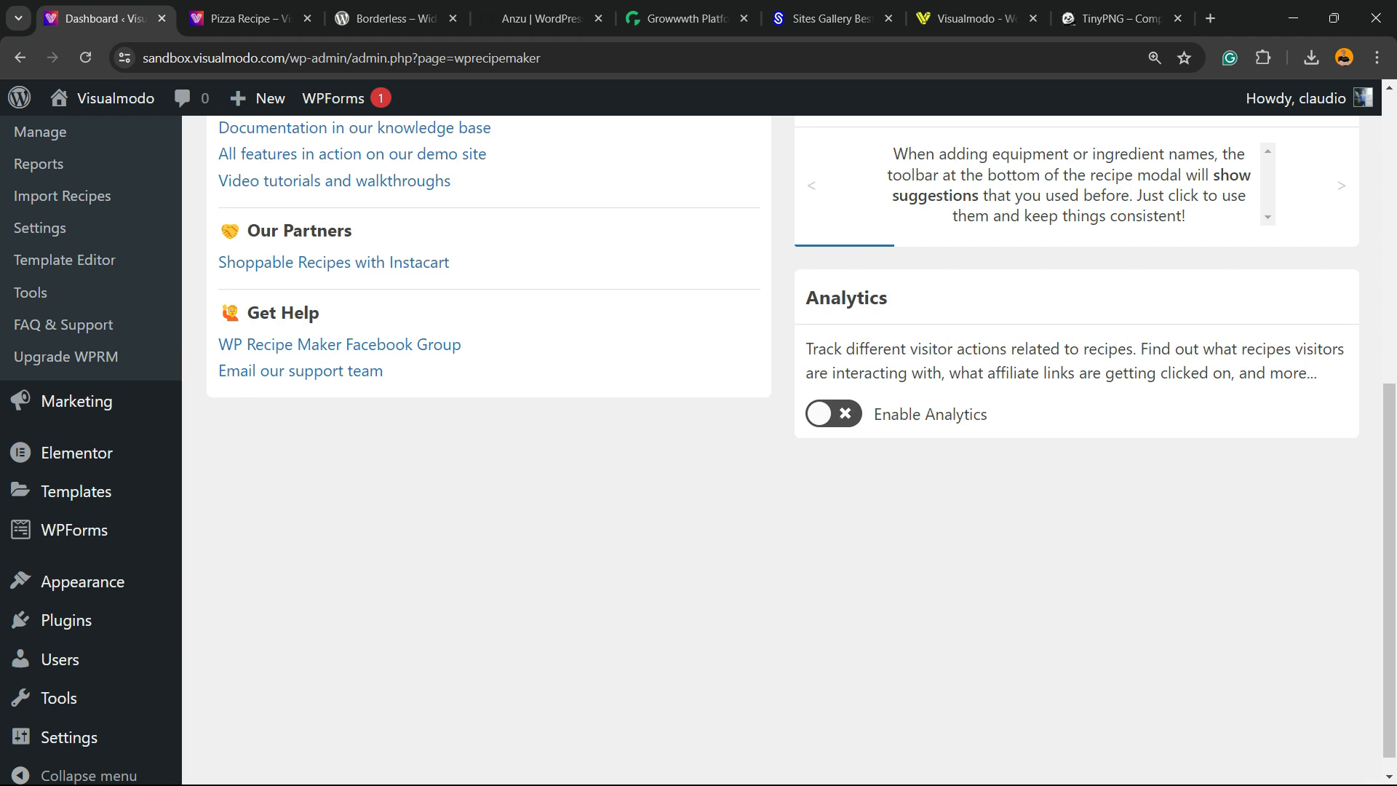
{"action": "left_click", "coordinate": [834, 413]}
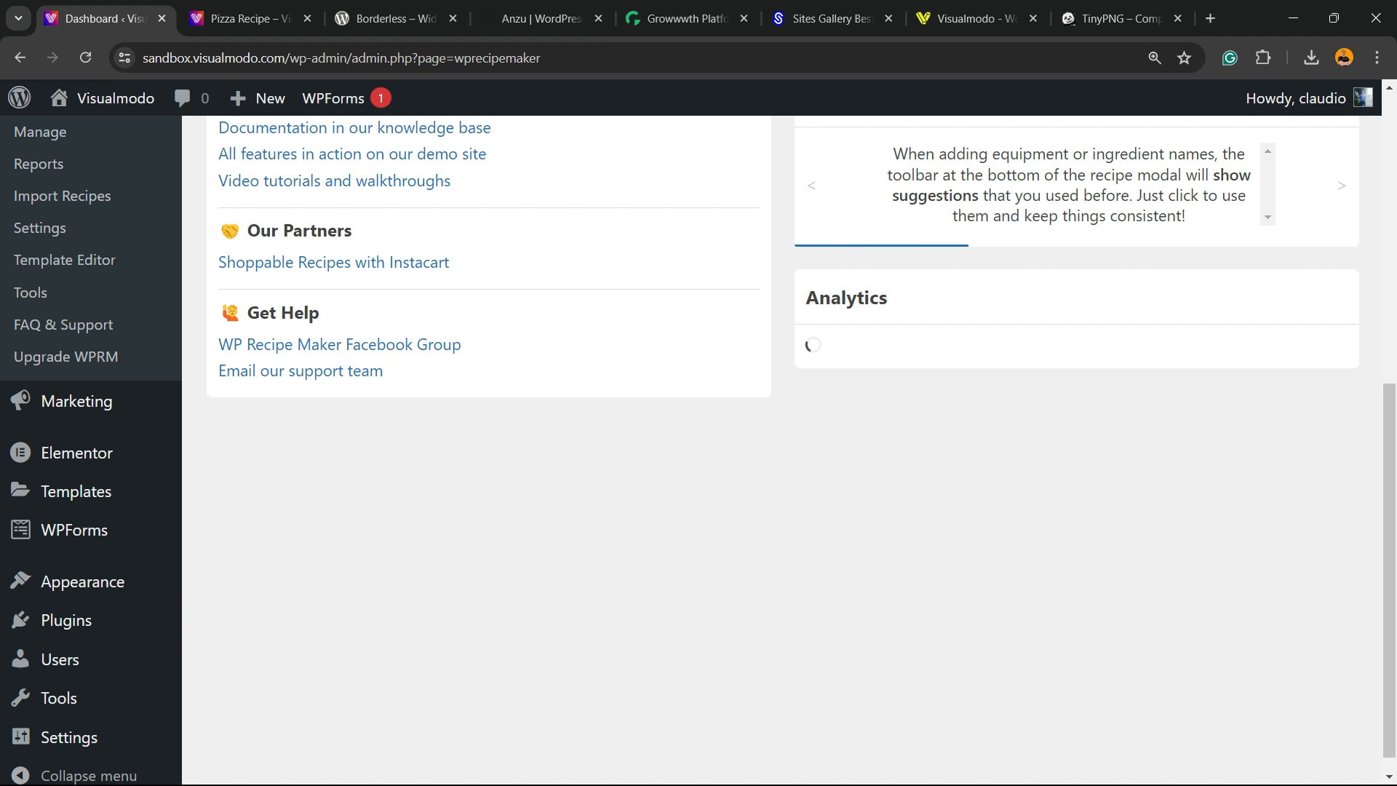
- Look over the WP Recipe Maker dashboard's news and other sections, and open the Manage page's recipe overview
{"action": "scroll", "coordinate": [699, 439], "scroll_direction": "up", "scroll_amount": 8}
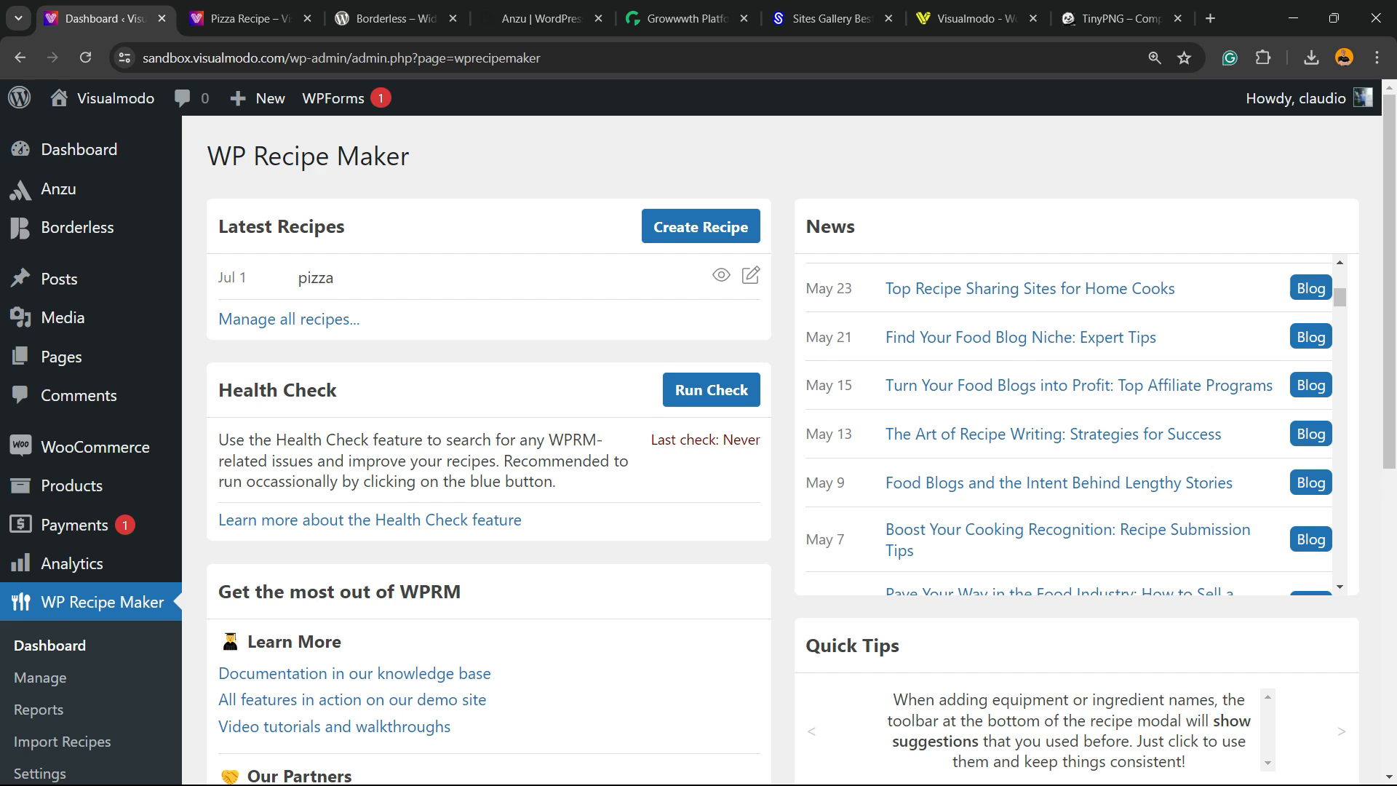
{"action": "scroll", "coordinate": [698, 440], "scroll_direction": "down", "scroll_amount": 3}
{"action": "scroll", "coordinate": [40, 502], "scroll_direction": "up", "scroll_amount": 3}
{"action": "scroll", "coordinate": [40, 502], "scroll_direction": "down", "scroll_amount": 3}
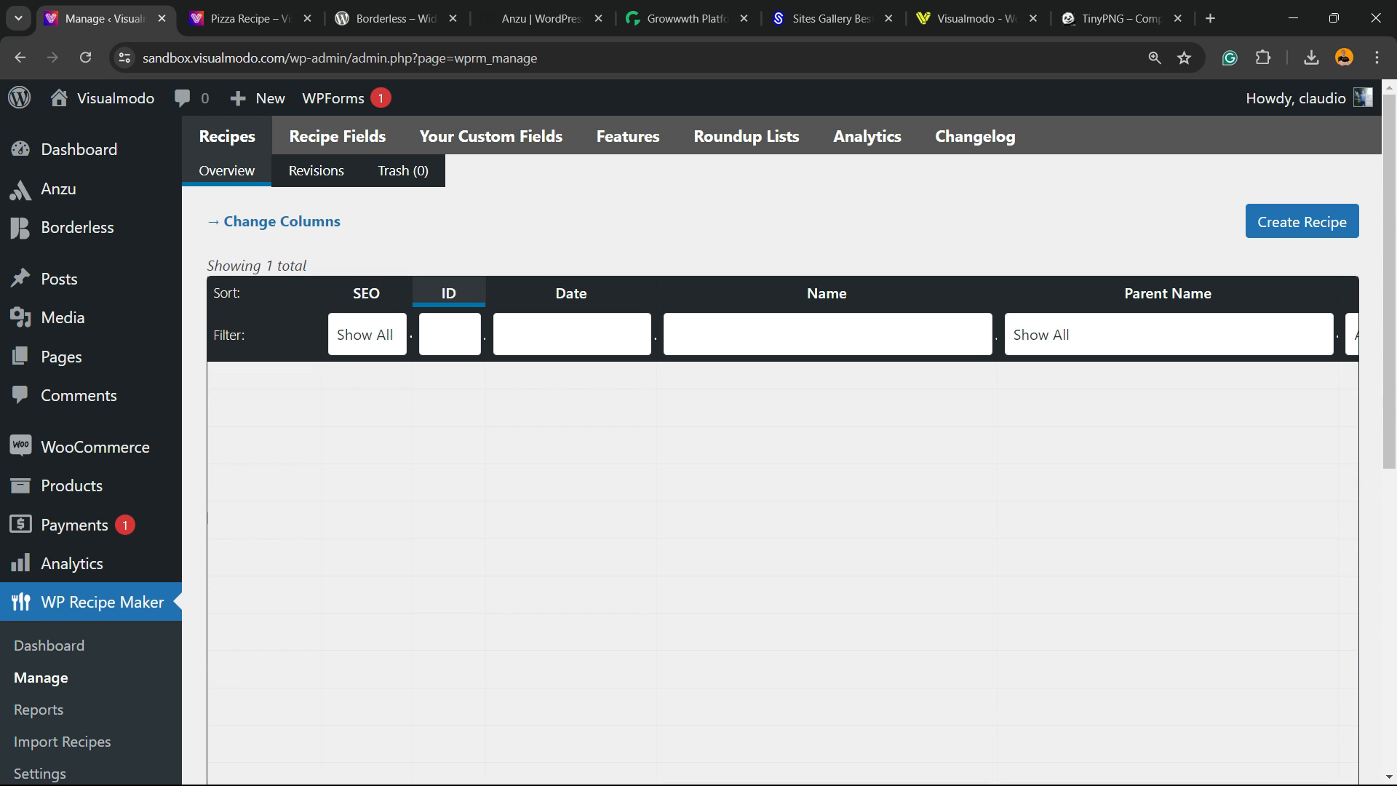
- Switch to the Borderless plugin page on WordPress.org and highlight the plugin's full title
{"action": "key", "text": "ctrl+Tab"}
{"action": "key", "text": "ctrl+Tab"}
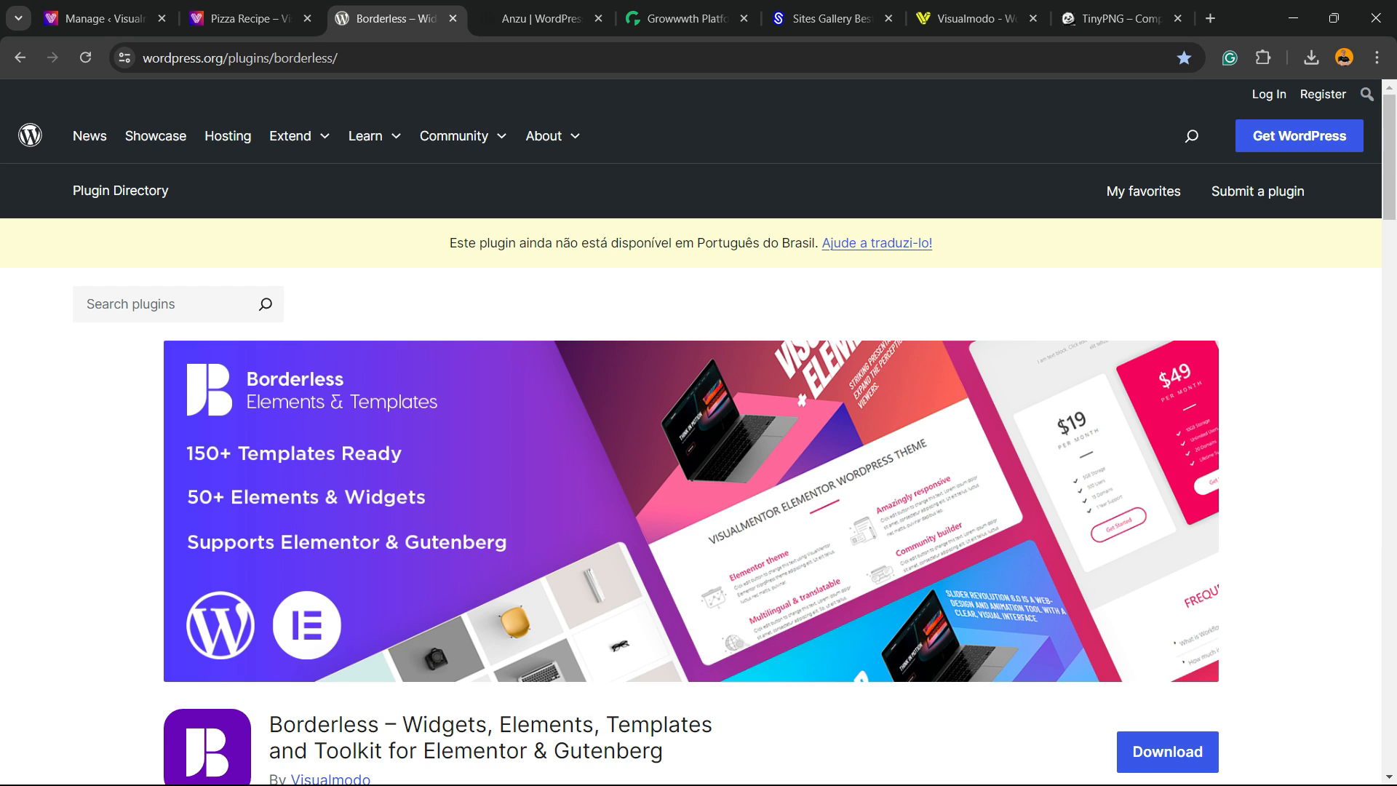
{"action": "scroll", "coordinate": [699, 437], "scroll_direction": "down", "scroll_amount": 2}
{"action": "left_click_drag", "start_coordinate": [269, 542], "coordinate": [663, 569]}
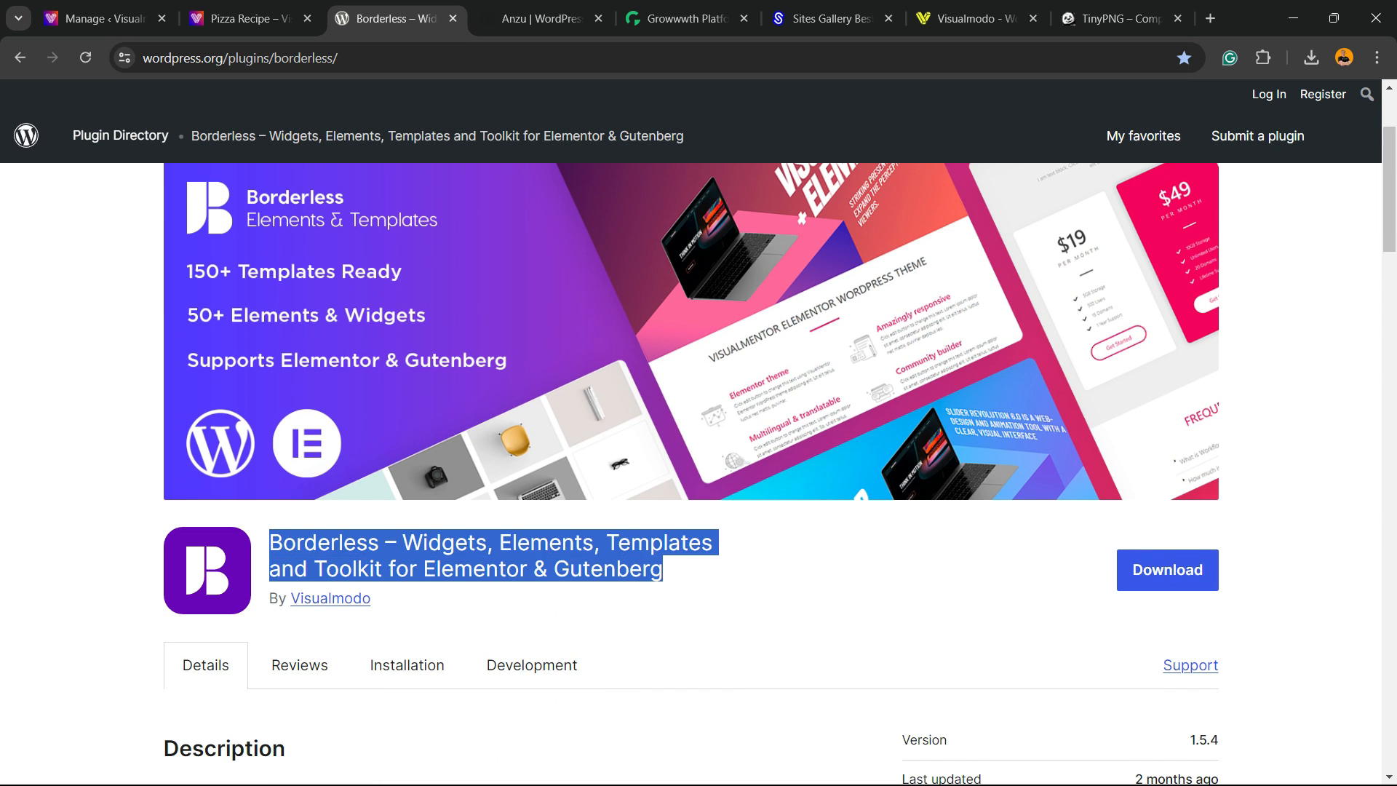
- Go to the Anzu theme page on WordPress.org and look over its preview, description and ratings
{"action": "scroll", "coordinate": [699, 437], "scroll_direction": "up", "scroll_amount": 3}
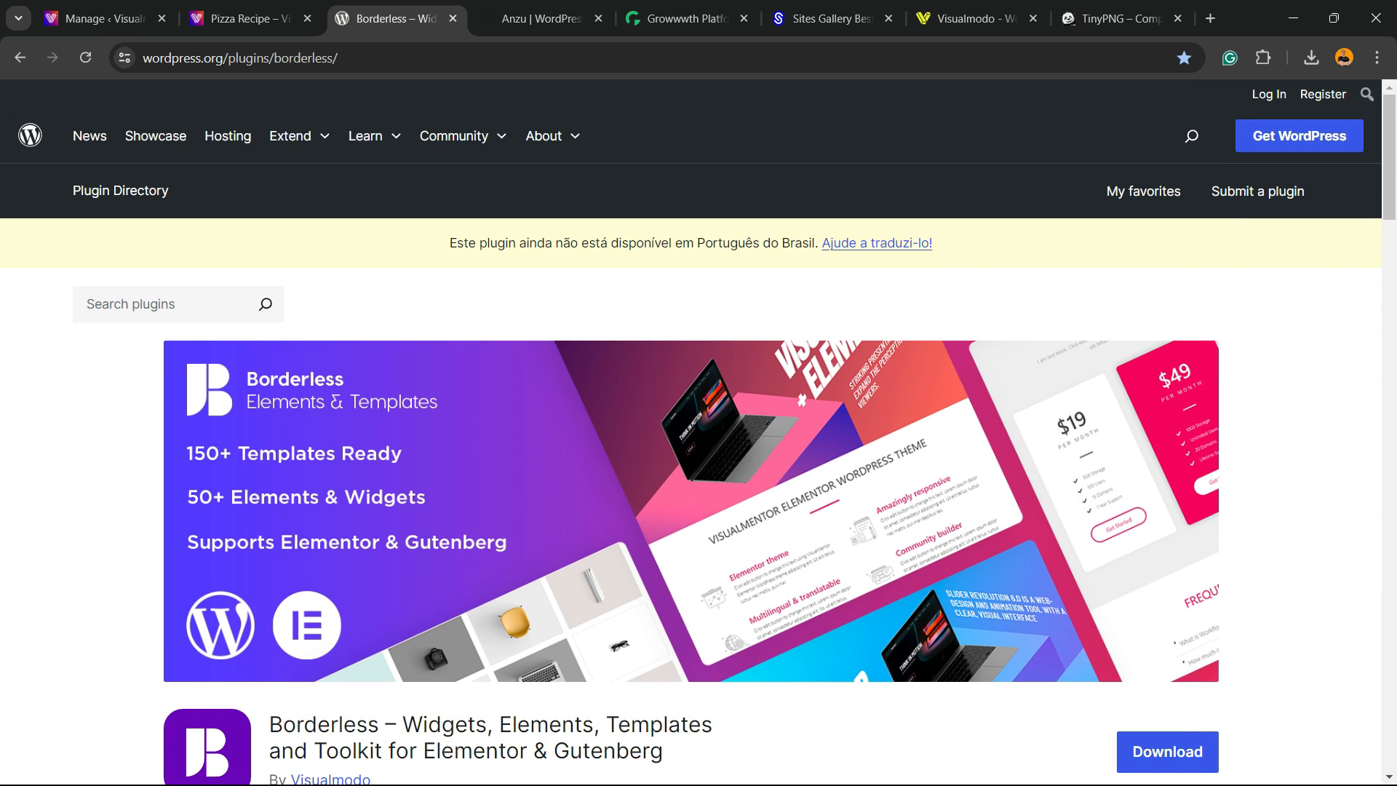
{"action": "key", "text": "ctrl+Tab"}
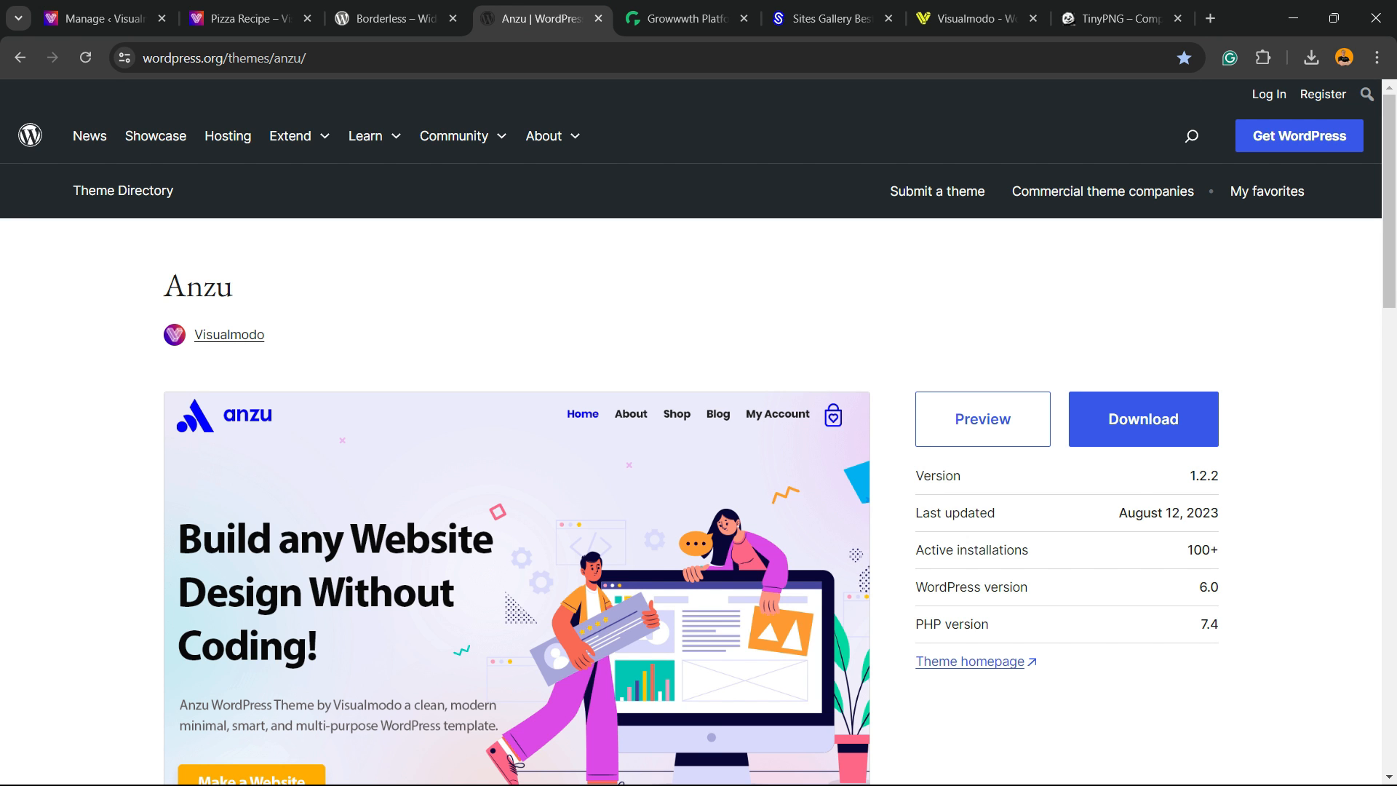
{"action": "scroll", "coordinate": [699, 436], "scroll_direction": "down", "scroll_amount": 5}
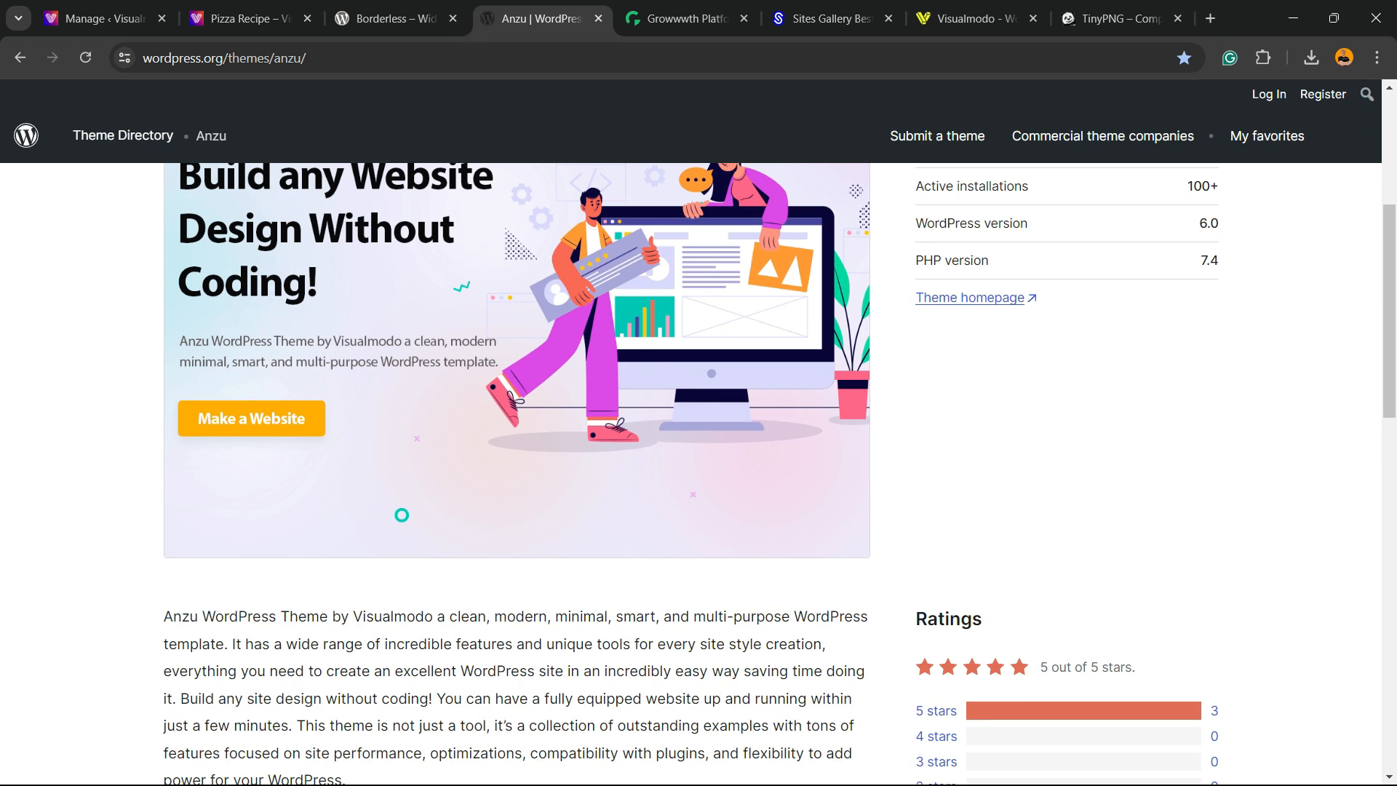
- Switch to the Growwwth site and look through its homepage, including the Featured Websites section
{"action": "key", "text": "ctrl+Tab"}
{"action": "scroll", "coordinate": [699, 436], "scroll_direction": "down", "scroll_amount": 10}
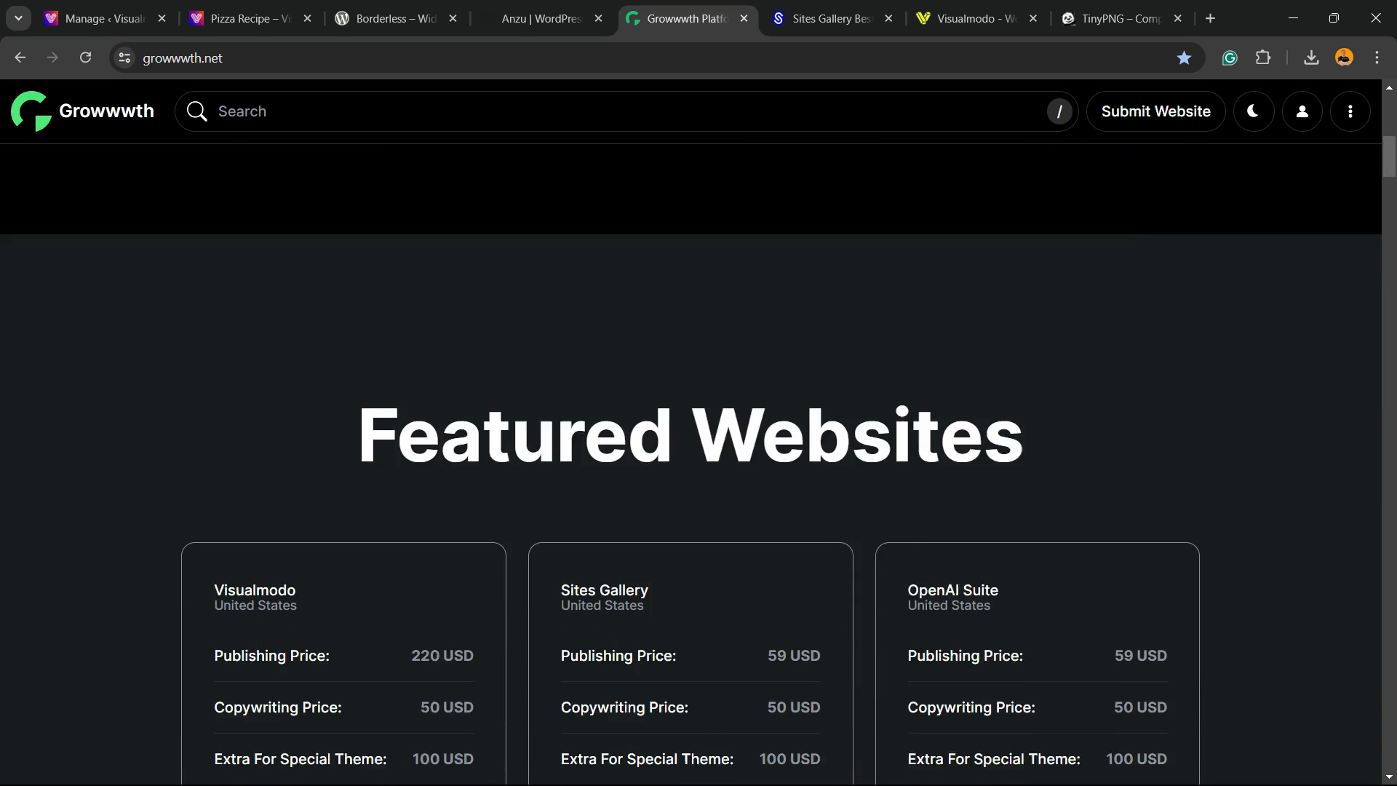
{"action": "scroll", "coordinate": [699, 437], "scroll_direction": "down", "scroll_amount": 15}
{"action": "scroll", "coordinate": [699, 437], "scroll_direction": "down", "scroll_amount": 15}
{"action": "scroll", "coordinate": [698, 437], "scroll_direction": "down", "scroll_amount": 8}
- Switch to the Sites Gallery site and browse the Site of the Day and Websites showcases
{"action": "key", "text": "ctrl+Tab"}
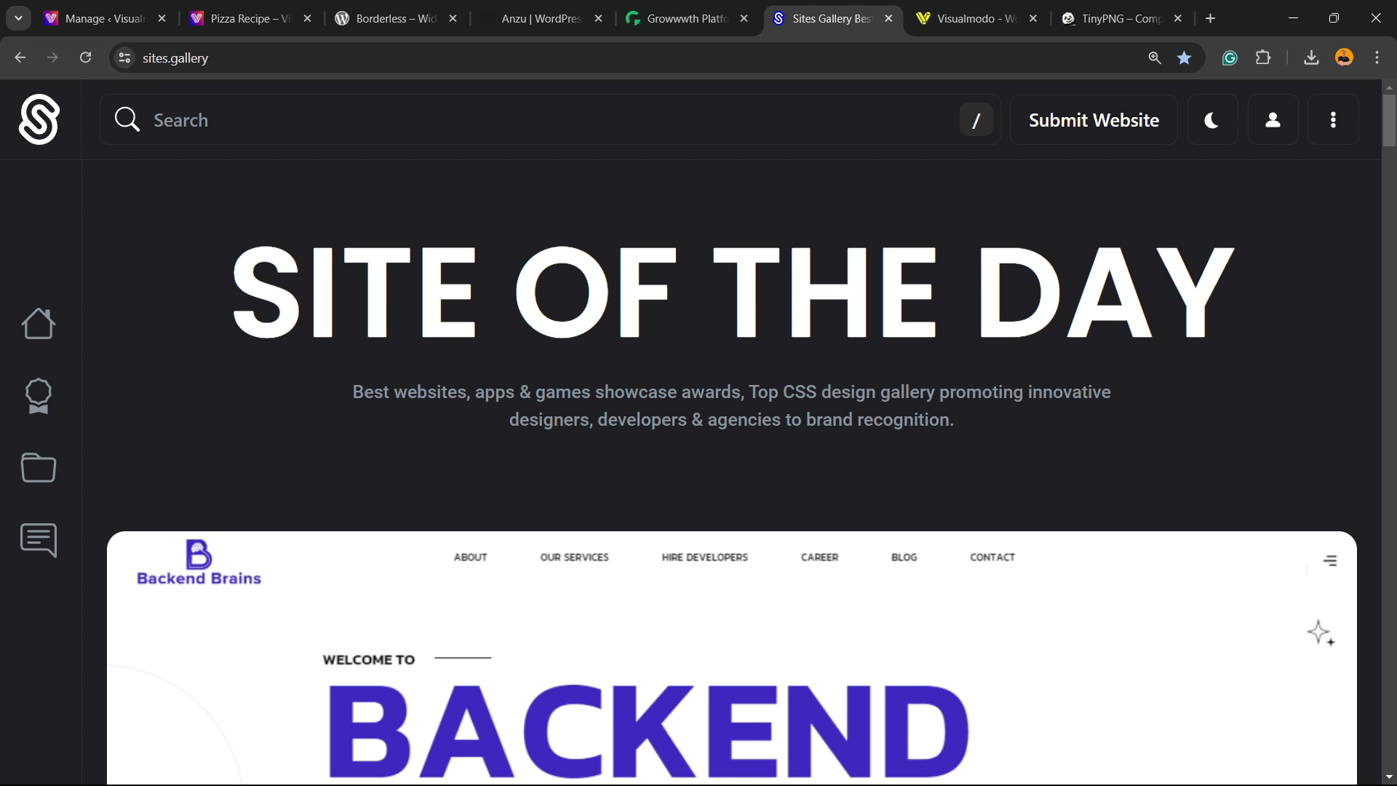
{"action": "scroll", "coordinate": [732, 437], "scroll_direction": "down", "scroll_amount": 12}
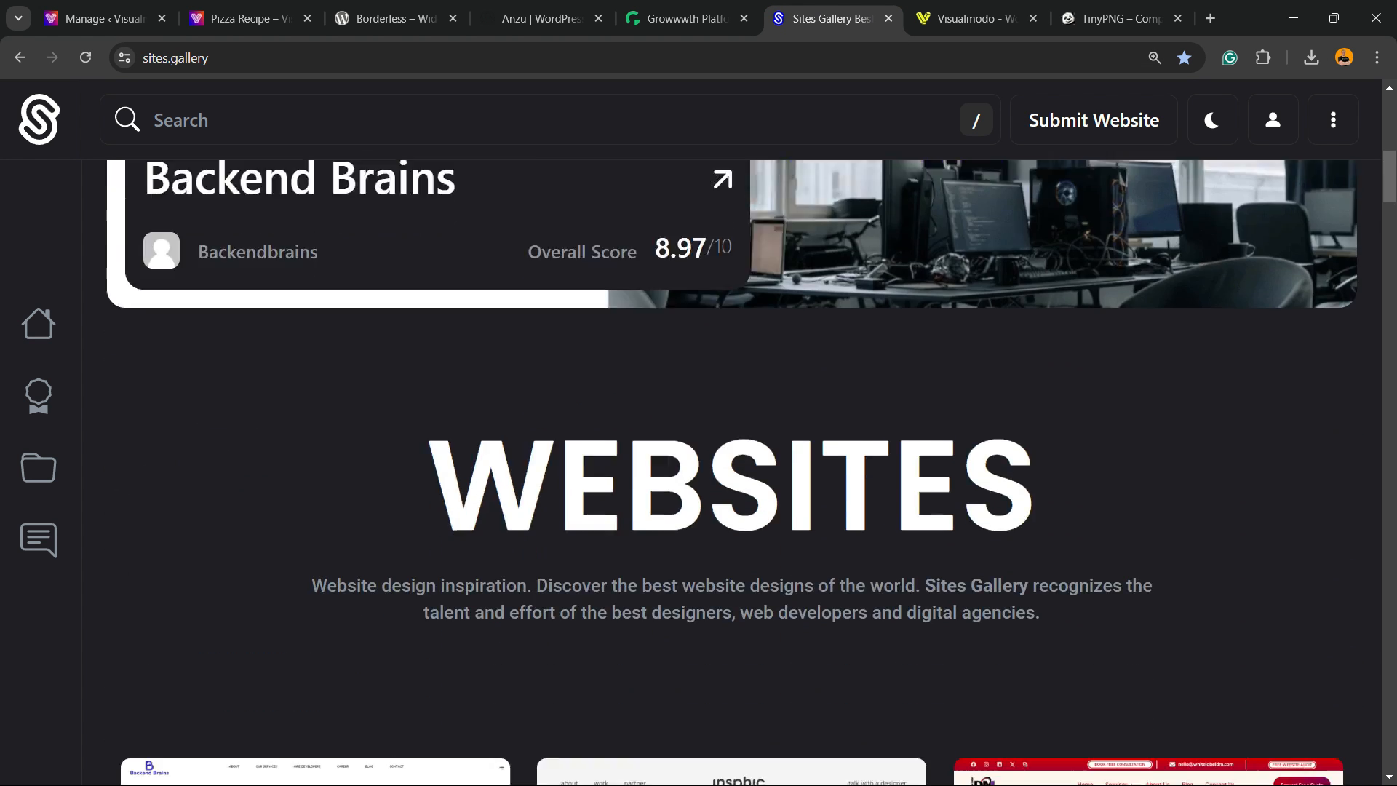
{"action": "scroll", "coordinate": [731, 437], "scroll_direction": "down", "scroll_amount": 20}
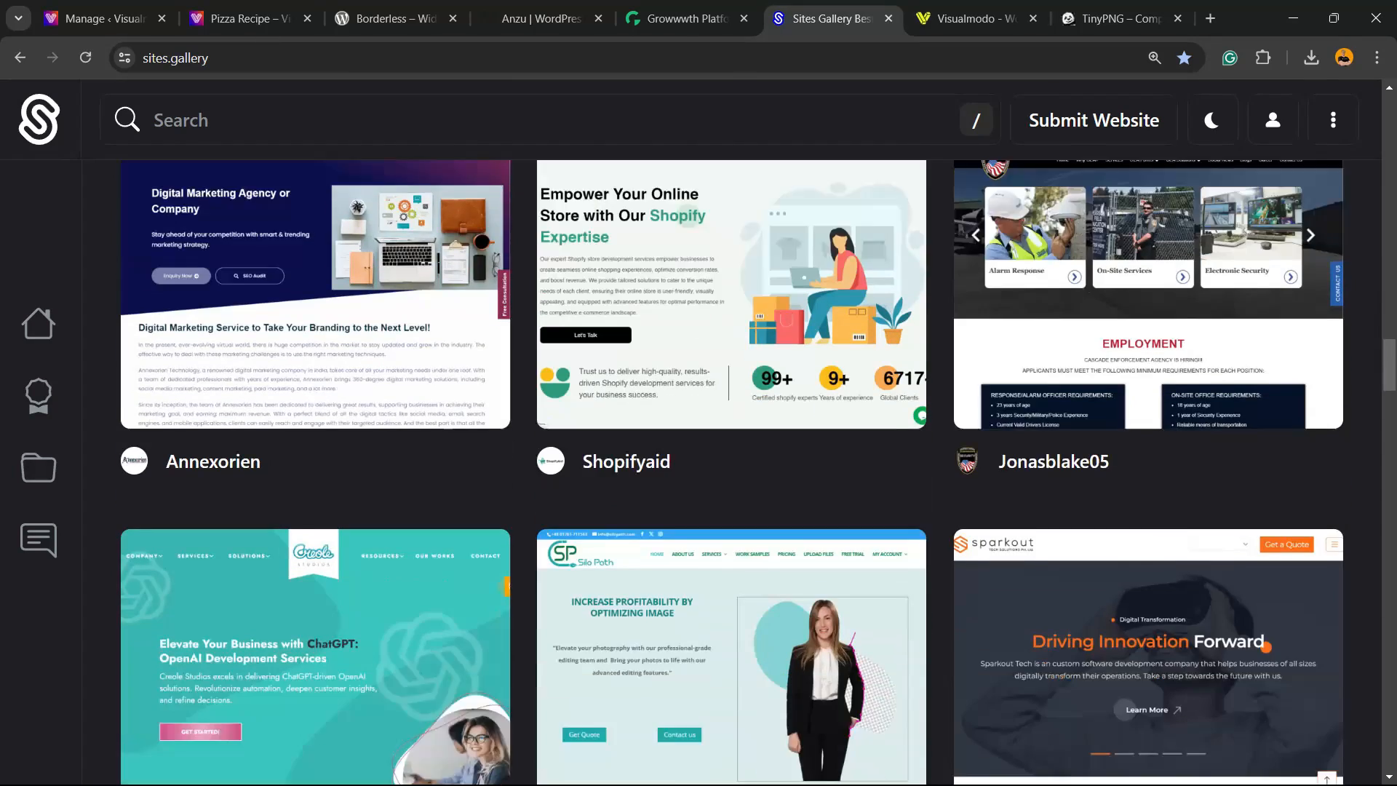
- Open the Borderless page on the Visualmodo site and examine its plan features and template library
{"action": "key", "text": "ctrl+Tab"}
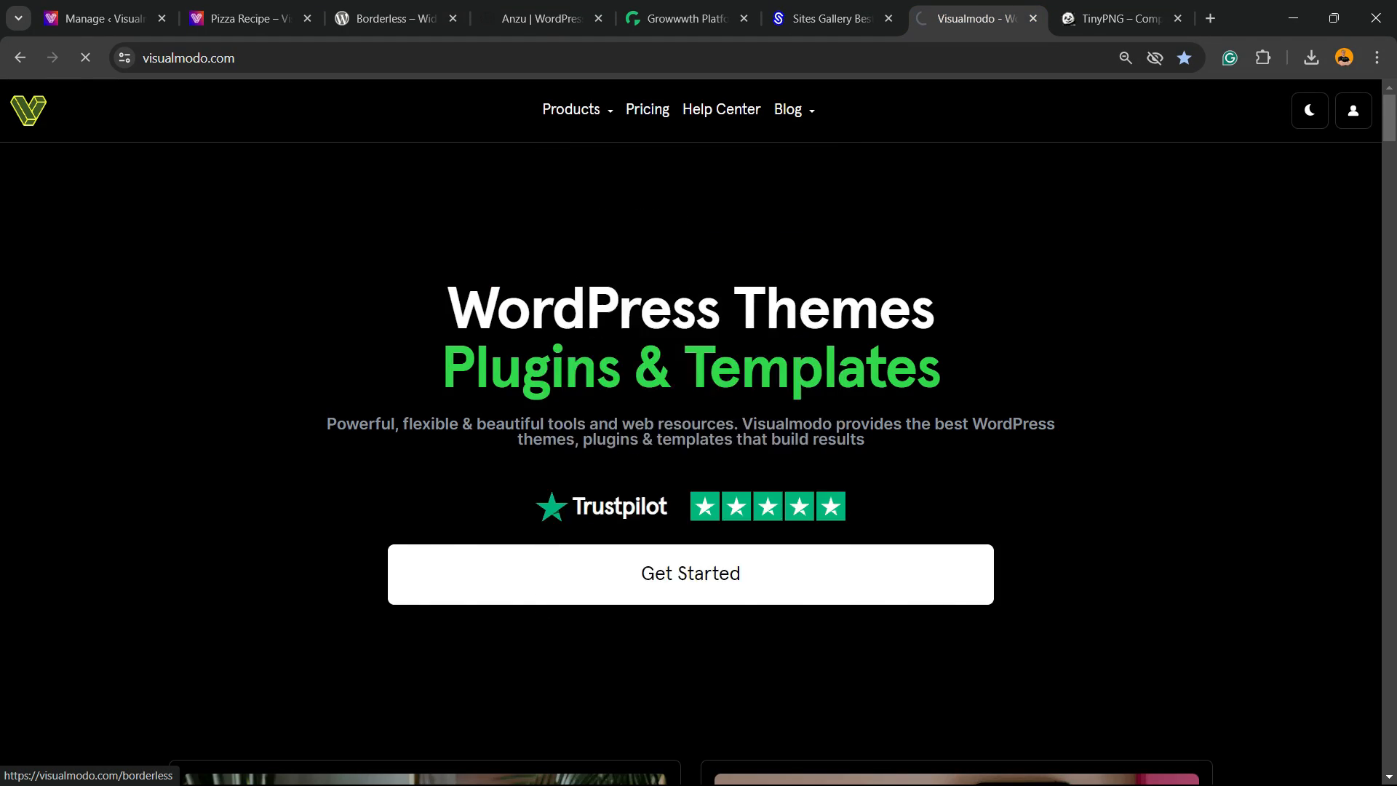
{"action": "scroll", "coordinate": [692, 459], "scroll_direction": "down", "scroll_amount": 5}
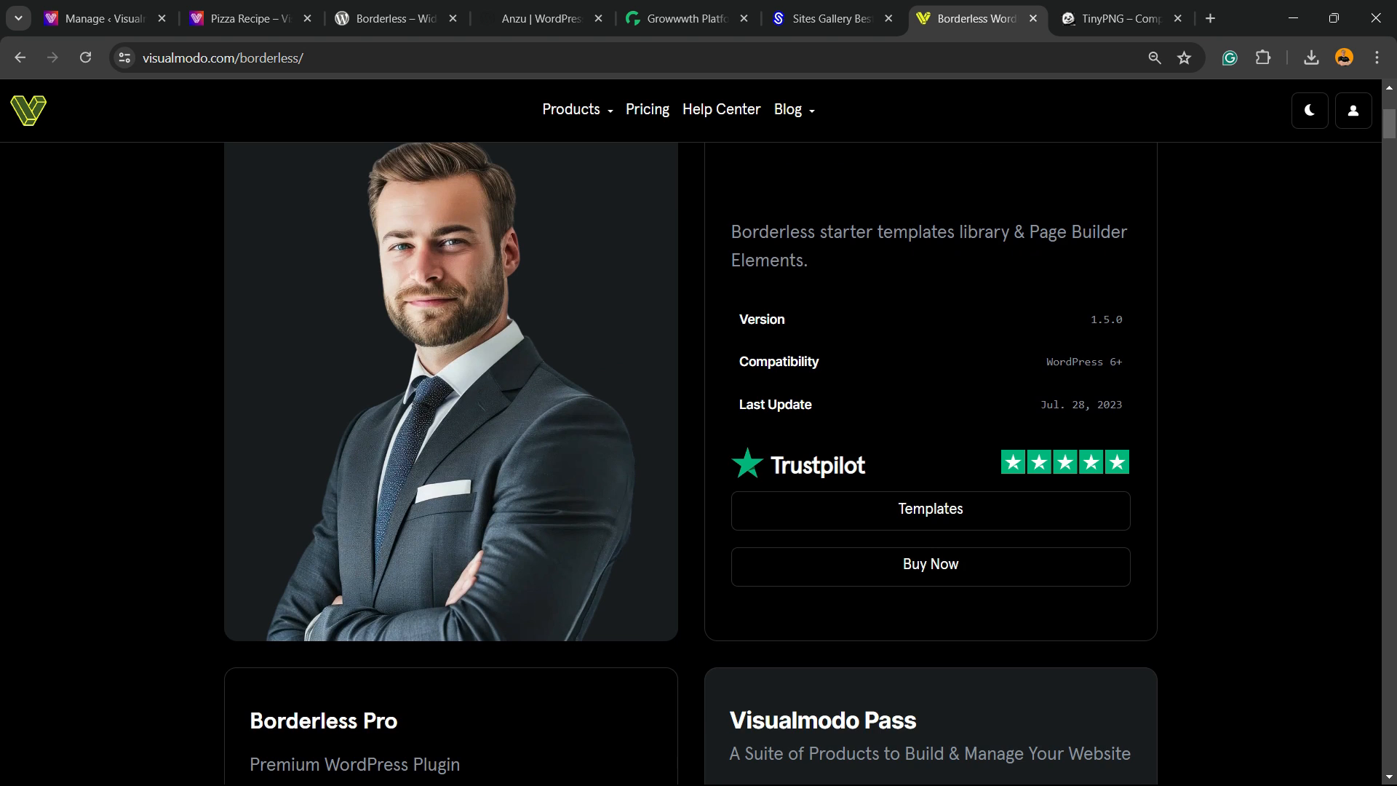
{"action": "scroll", "coordinate": [691, 459], "scroll_direction": "down", "scroll_amount": 15}
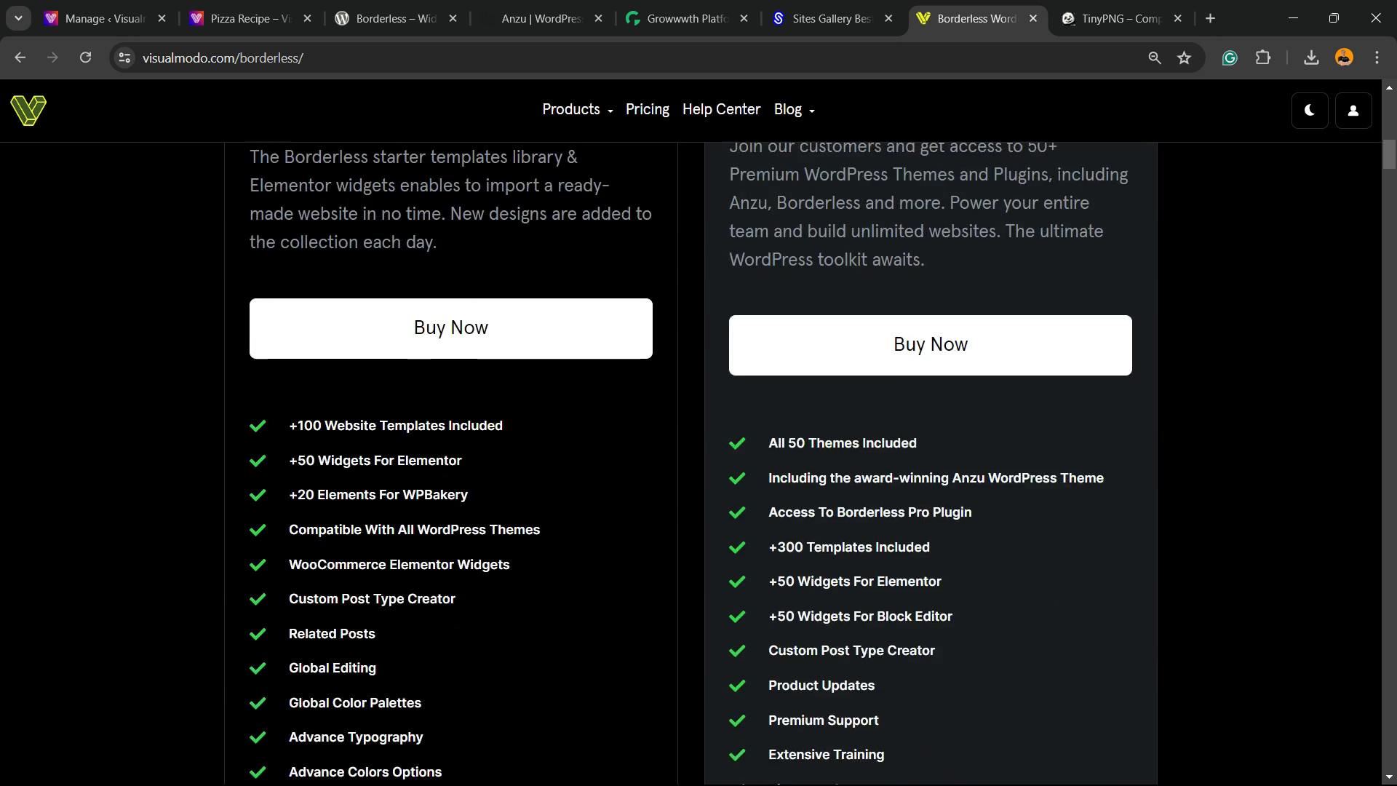
{"action": "scroll", "coordinate": [692, 458], "scroll_direction": "down", "scroll_amount": 15}
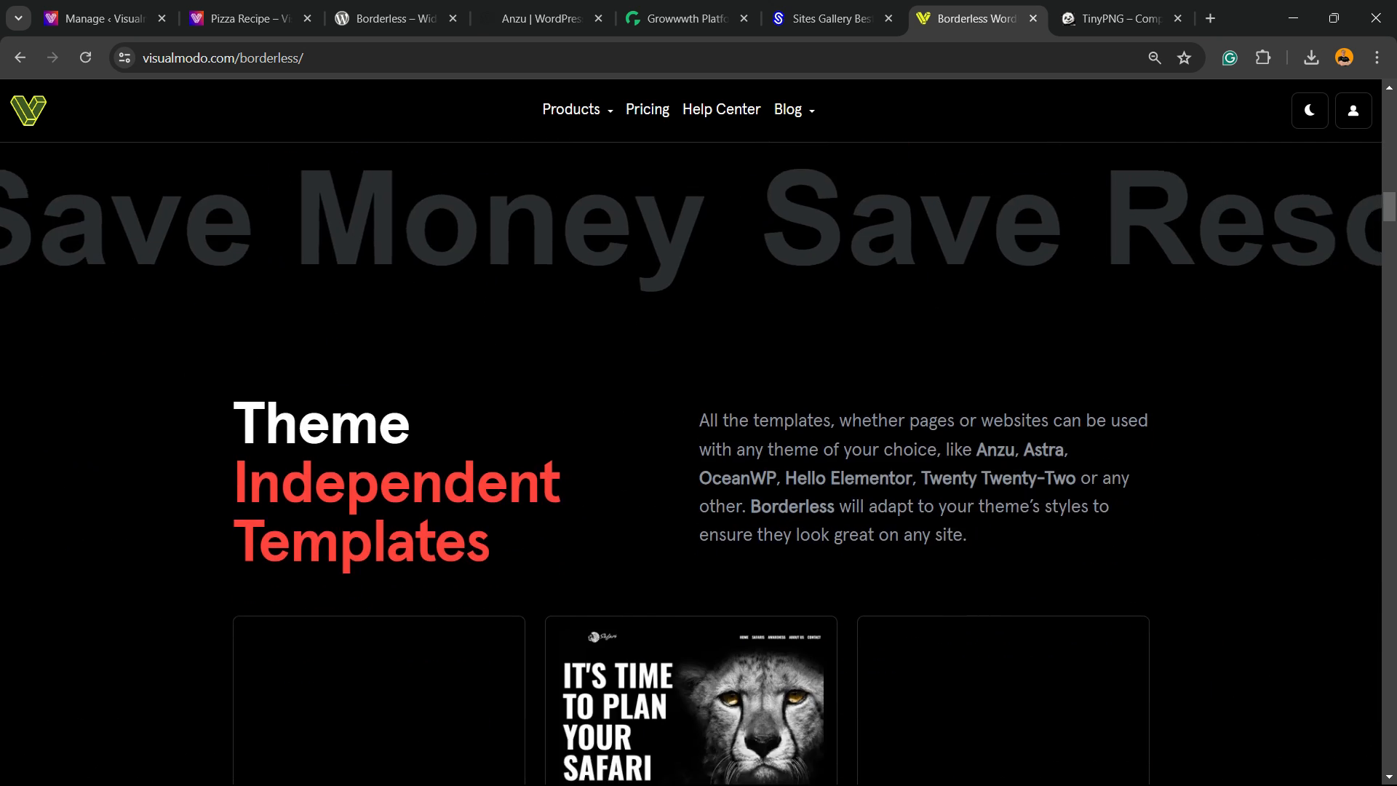
{"action": "scroll", "coordinate": [691, 458], "scroll_direction": "down", "scroll_amount": 20}
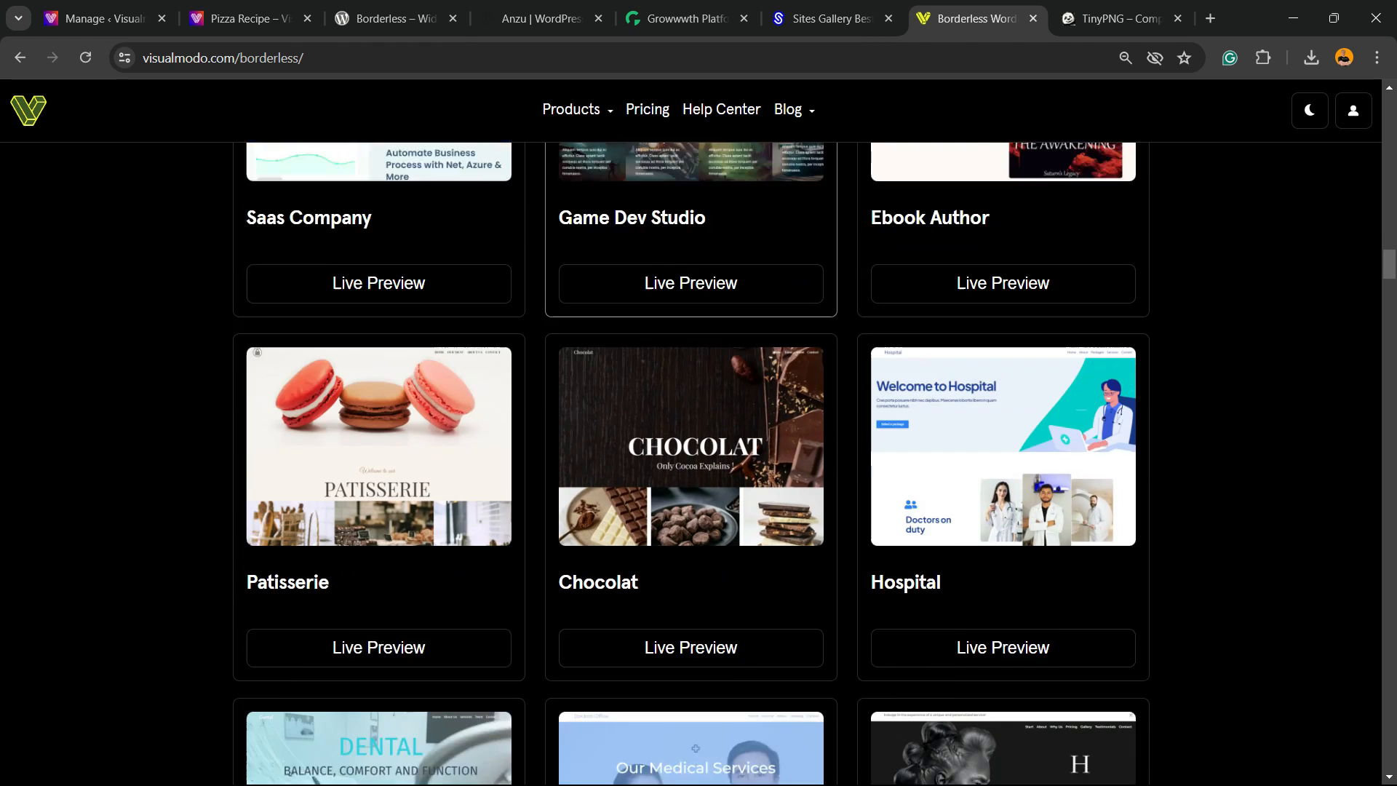
{"action": "scroll", "coordinate": [691, 458], "scroll_direction": "down", "scroll_amount": 10}
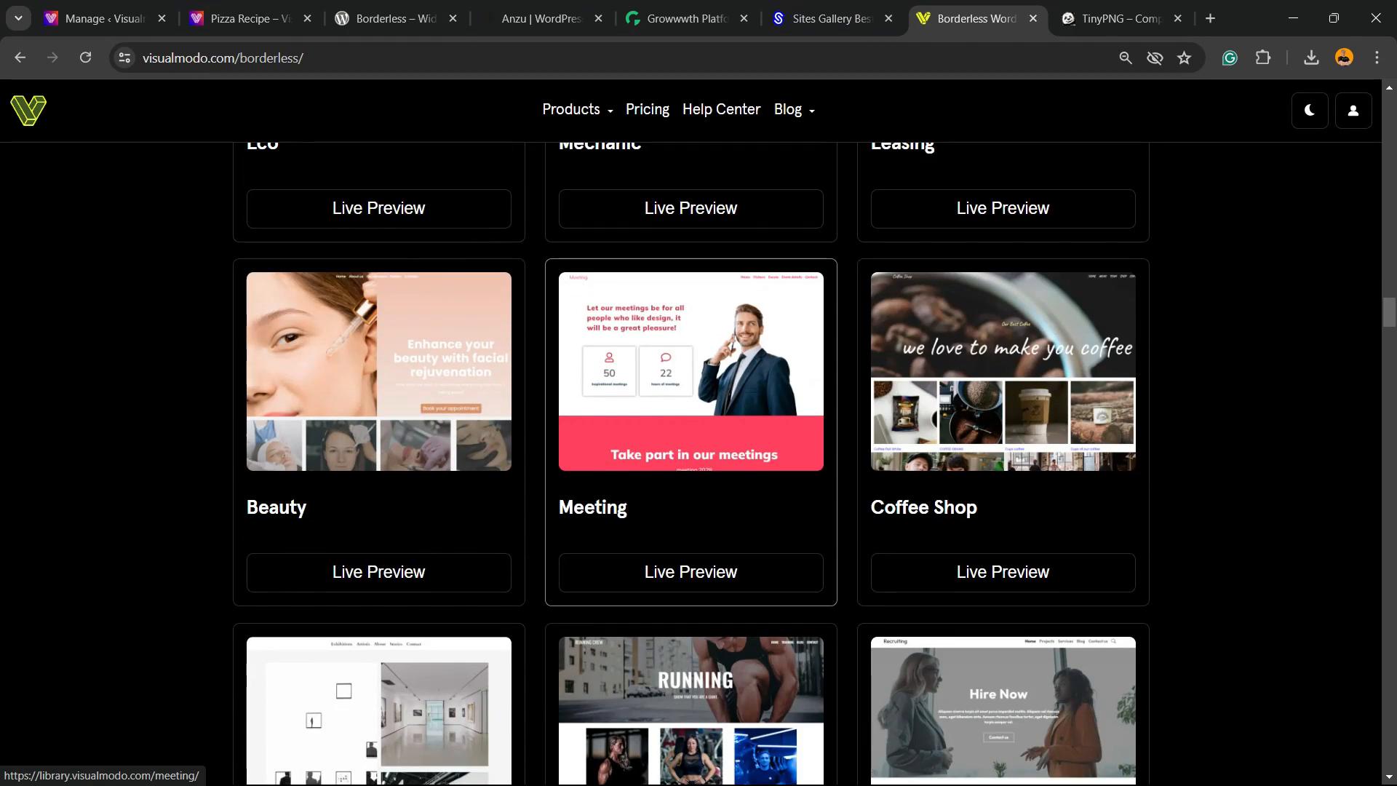
{"action": "scroll", "coordinate": [691, 459], "scroll_direction": "down", "scroll_amount": 20}
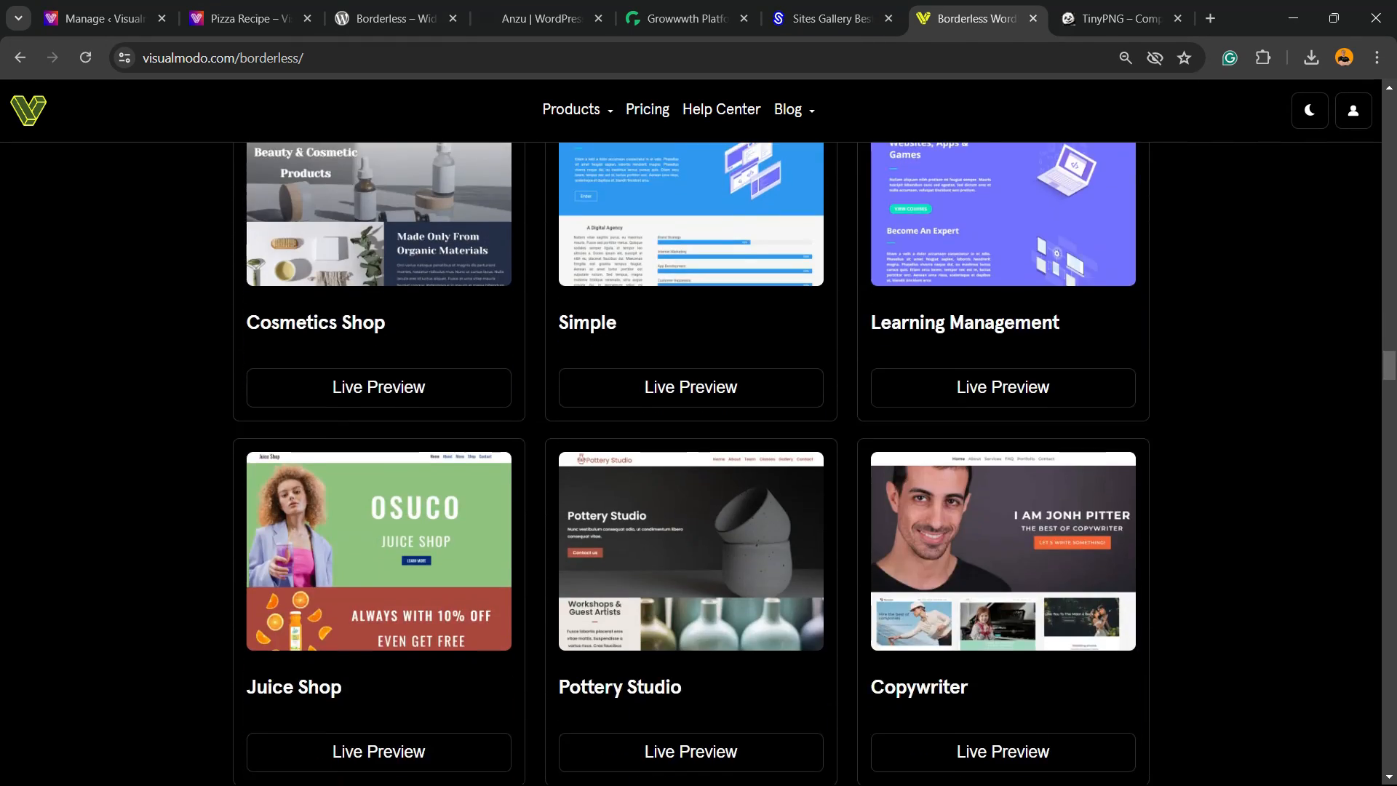
- Examine the Borderless page's widget list, reasons to use the plugin and WooCommerce sections
{"action": "scroll", "coordinate": [692, 459], "scroll_direction": "down", "scroll_amount": 20}
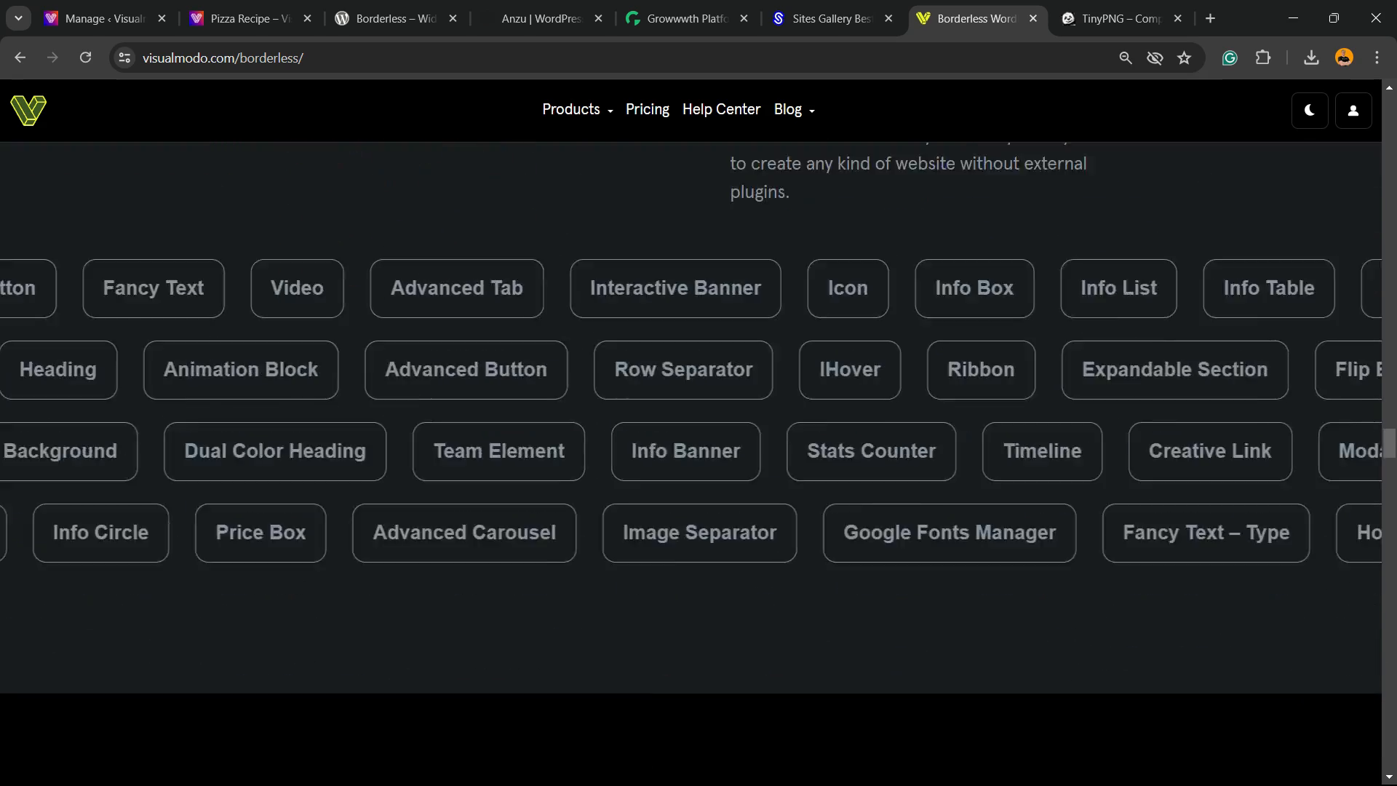
{"action": "scroll", "coordinate": [691, 458], "scroll_direction": "down", "scroll_amount": 15}
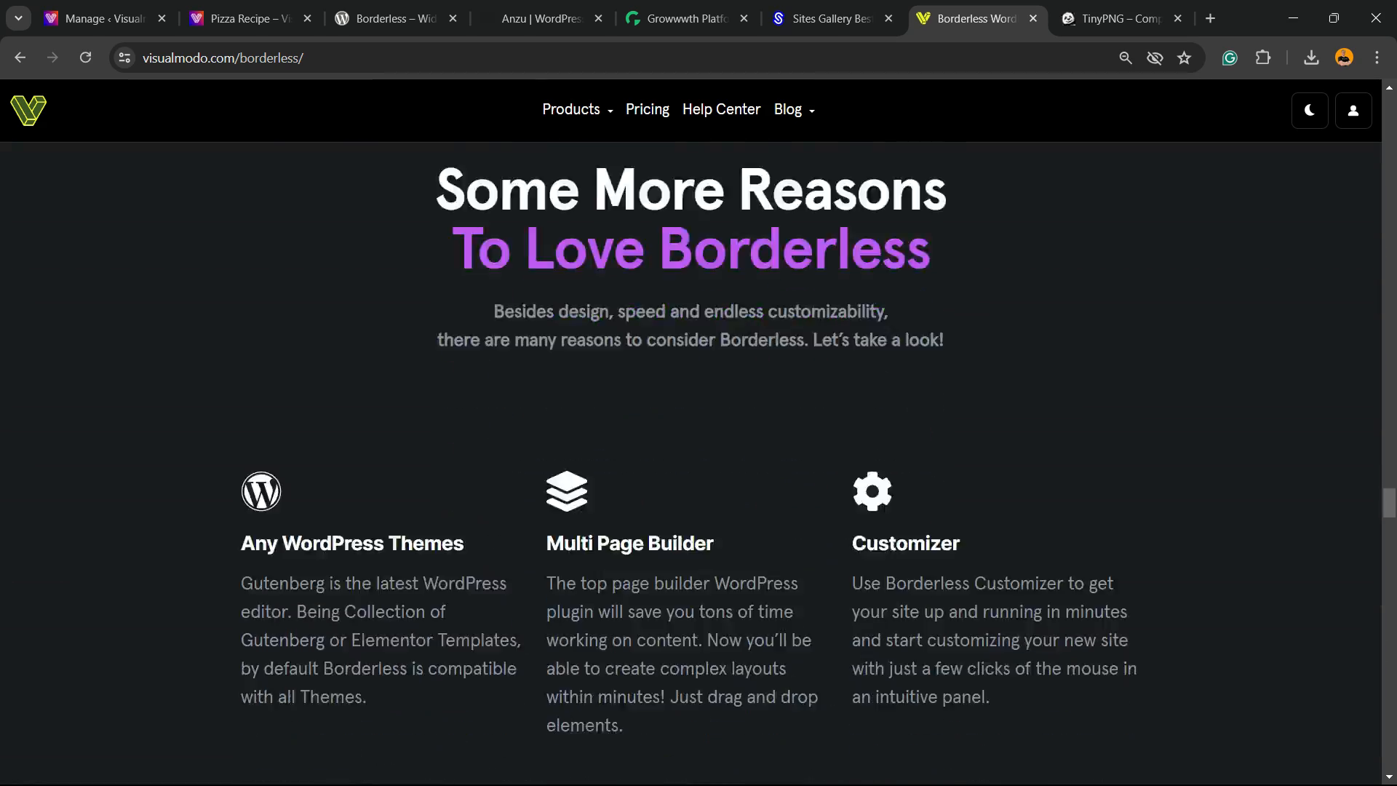
{"action": "scroll", "coordinate": [692, 458], "scroll_direction": "down", "scroll_amount": 15}
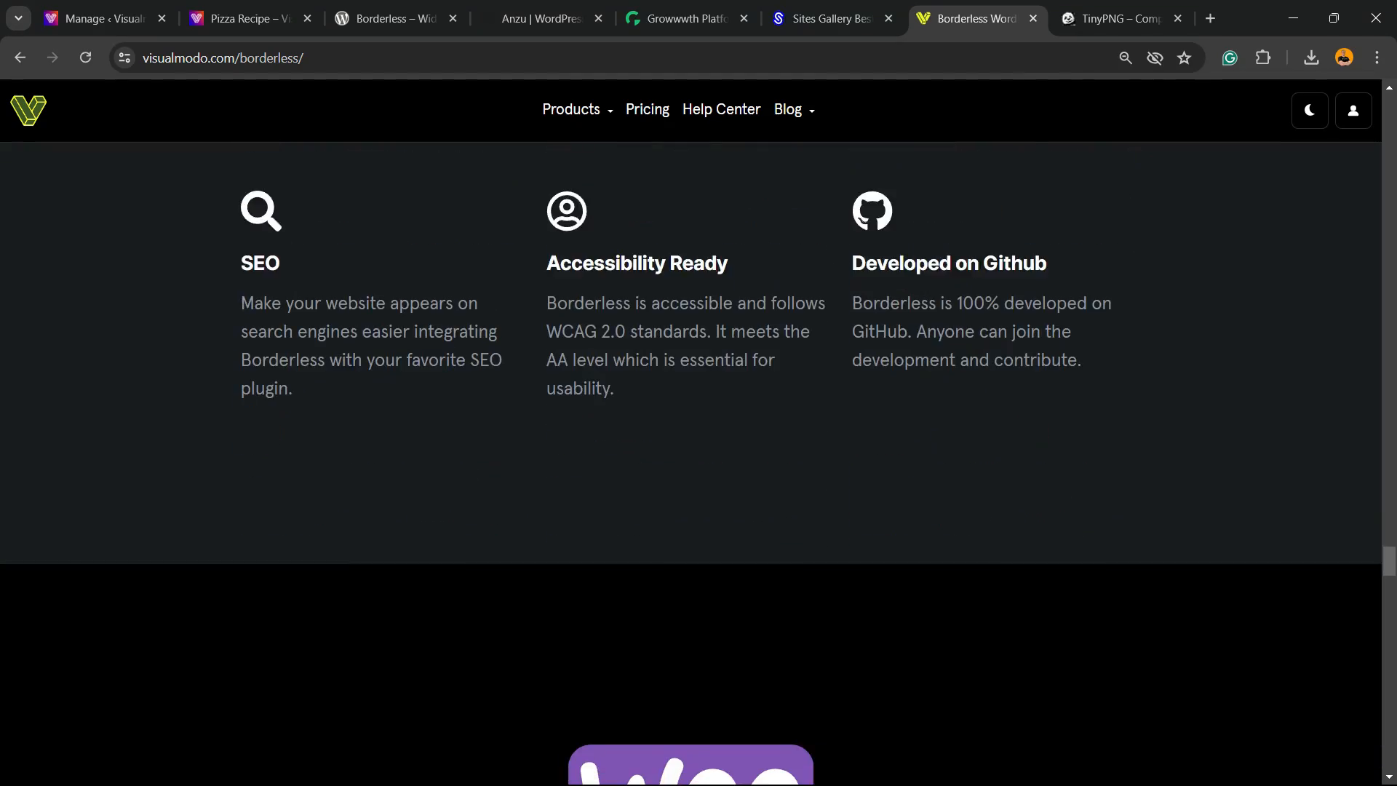
{"action": "scroll", "coordinate": [692, 458], "scroll_direction": "down", "scroll_amount": 15}
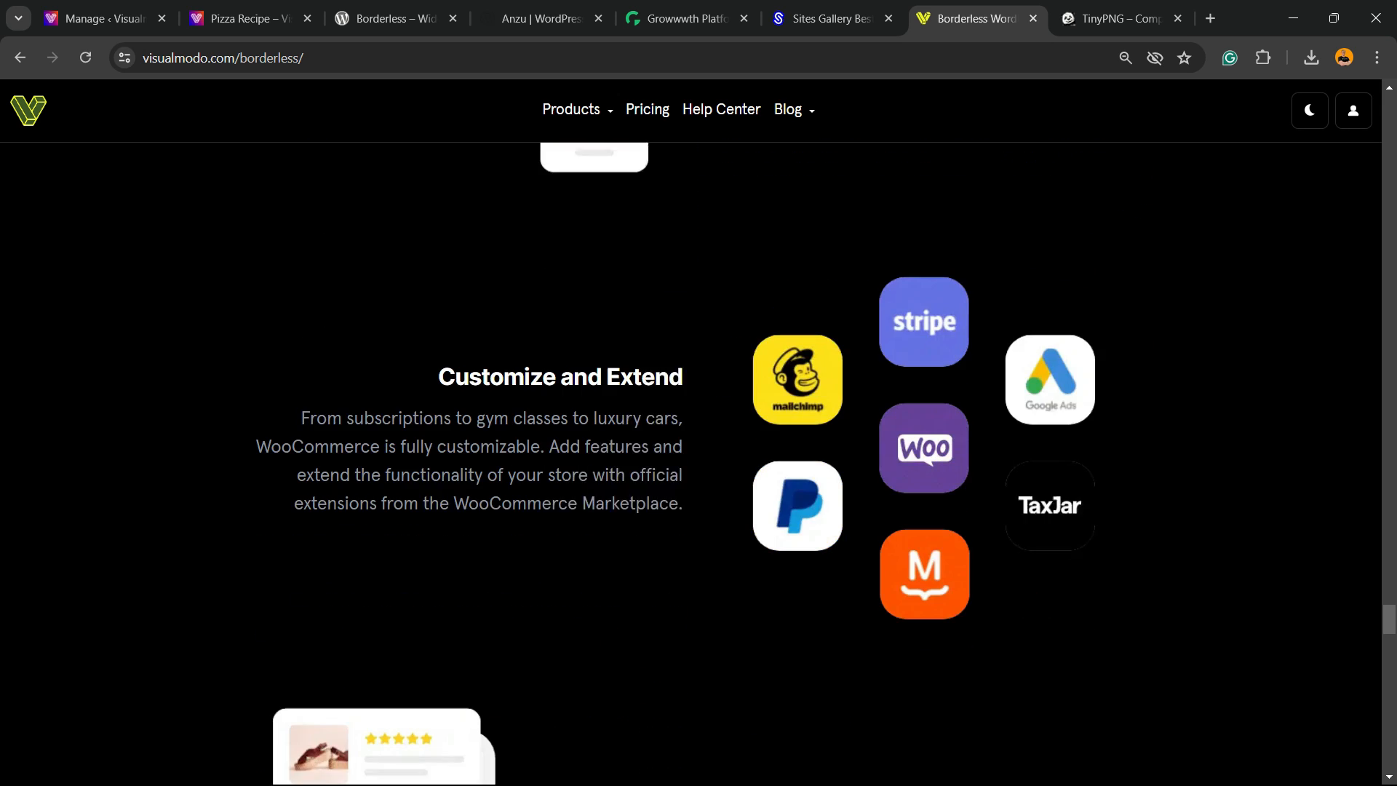